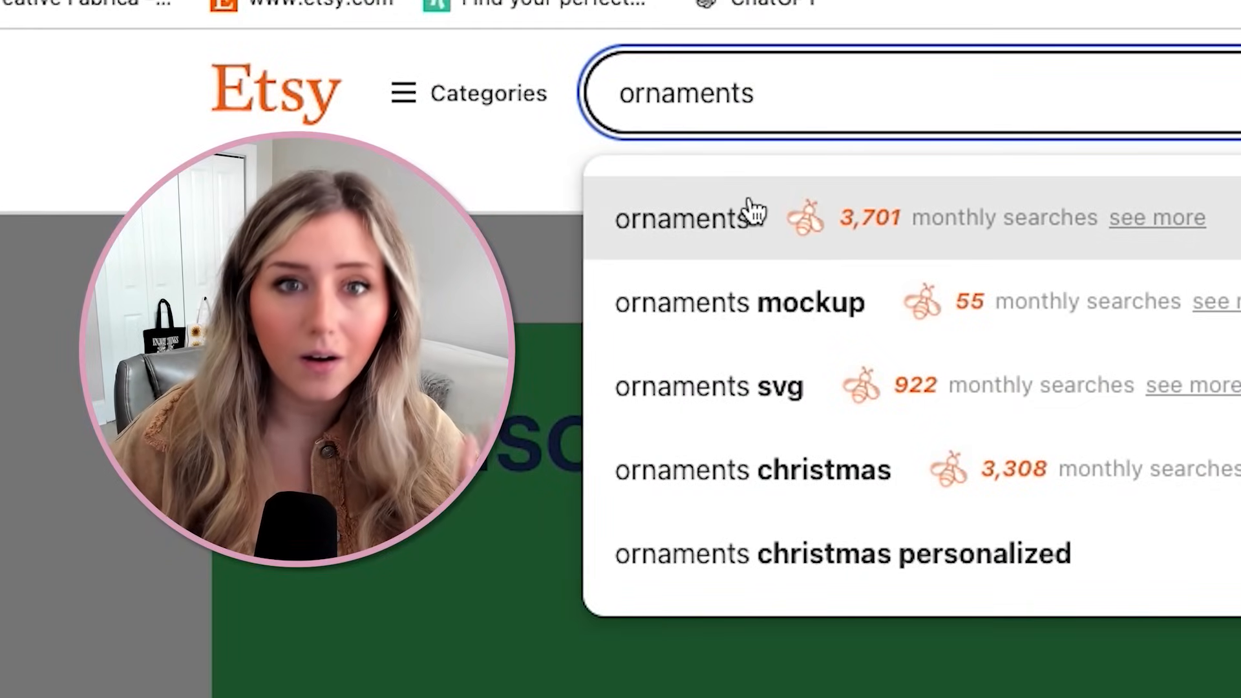
Search Etsy for ornaments, then sort the resulting listings in EverBee's Product Analytics by total sales
{"action": "left_click", "coordinate": [750, 222]}
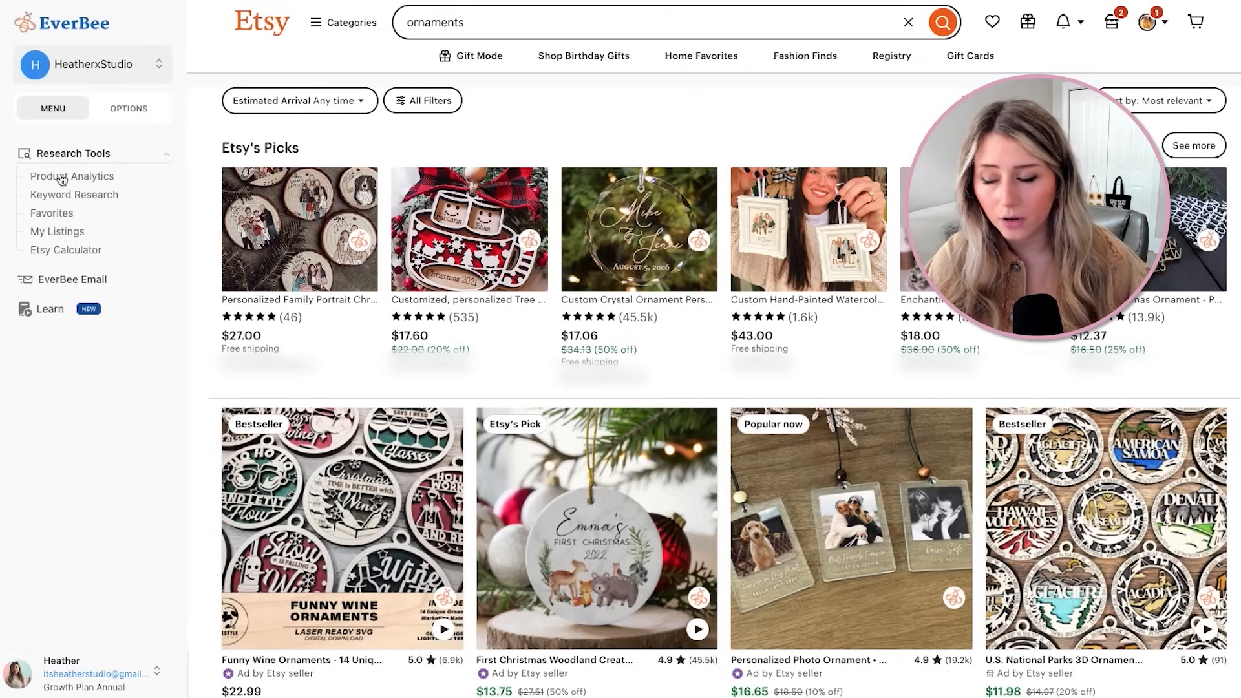
{"action": "left_click", "coordinate": [62, 177]}
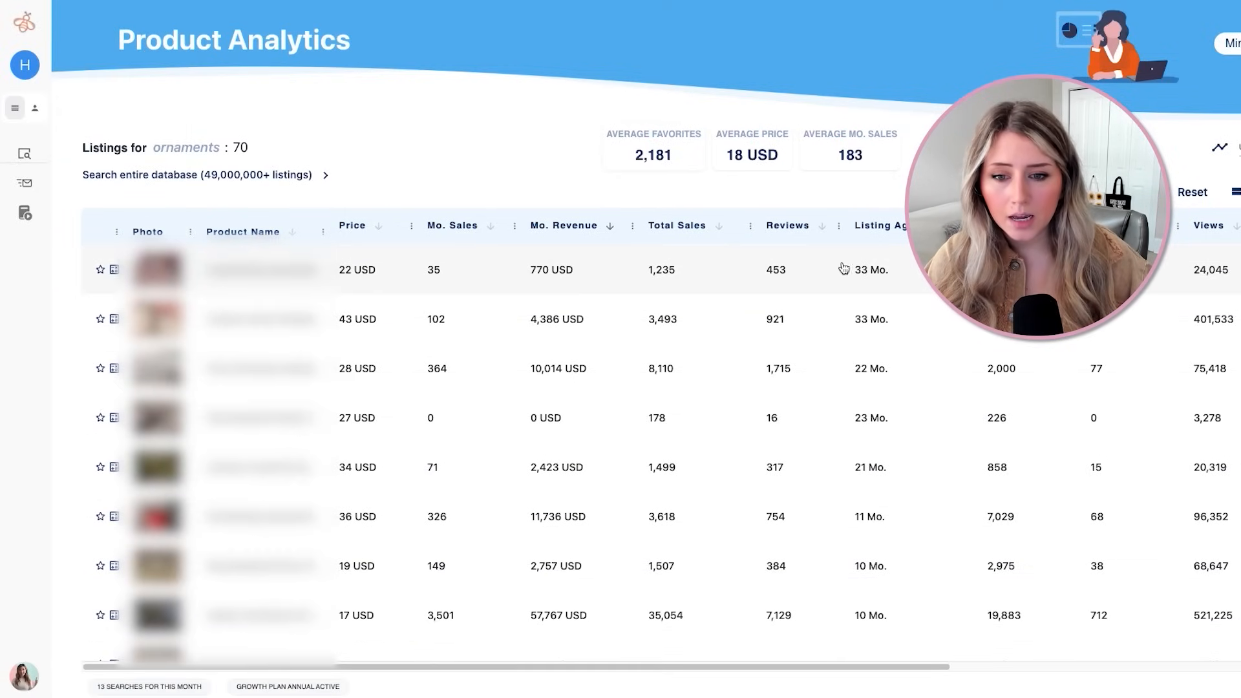
{"action": "left_click", "coordinate": [722, 231]}
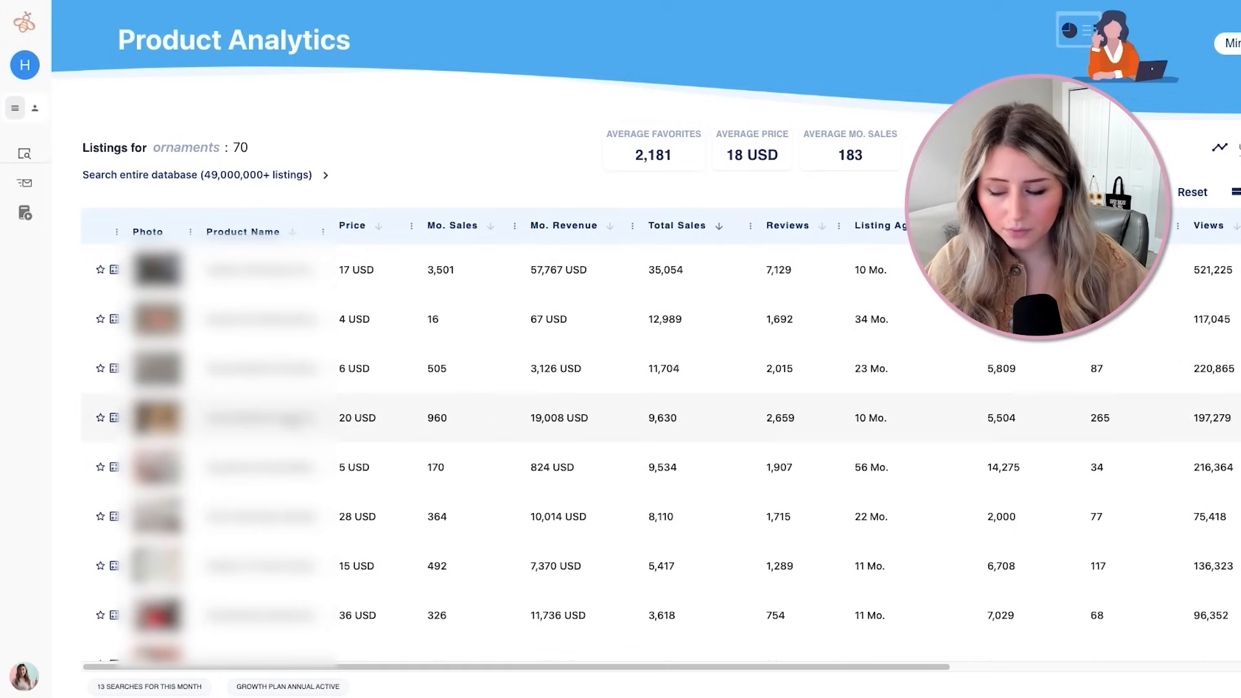
{"action": "left_click", "coordinate": [559, 417]}
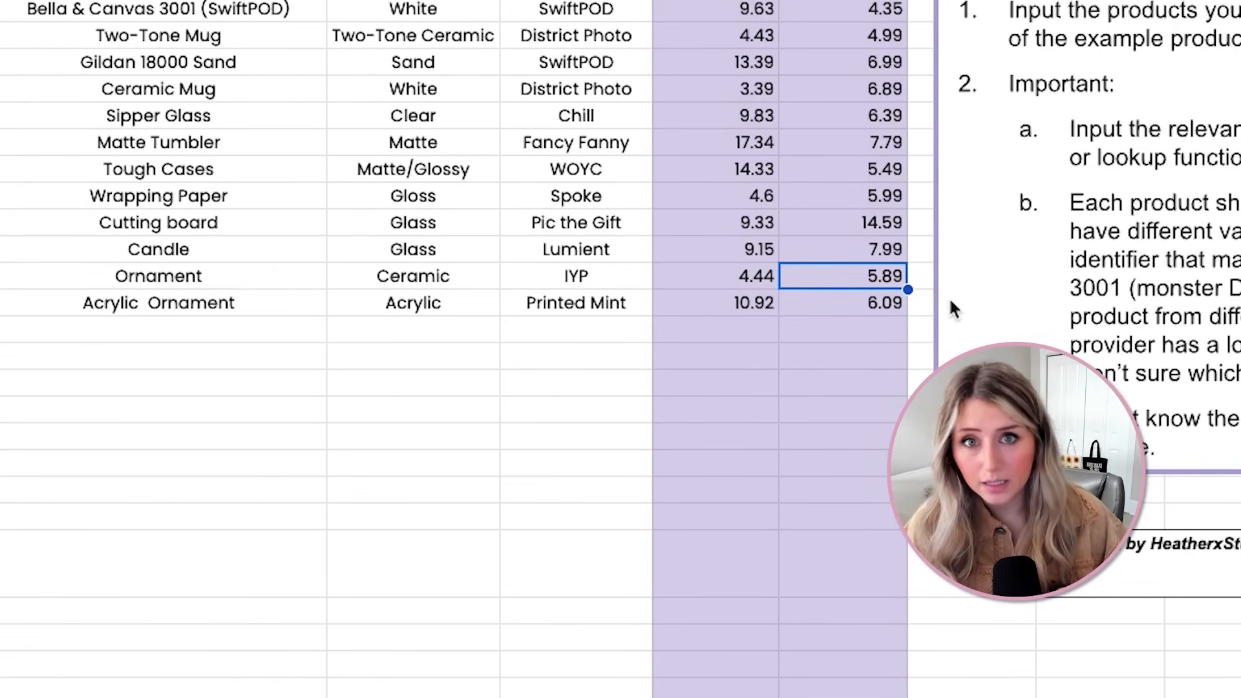
Switch to the product cost spreadsheet and highlight the ceramic Ornament row through its shipping cost
{"action": "left_click", "coordinate": [309, 284]}
{"action": "left_click_drag", "start_coordinate": [309, 287], "coordinate": [953, 281]}
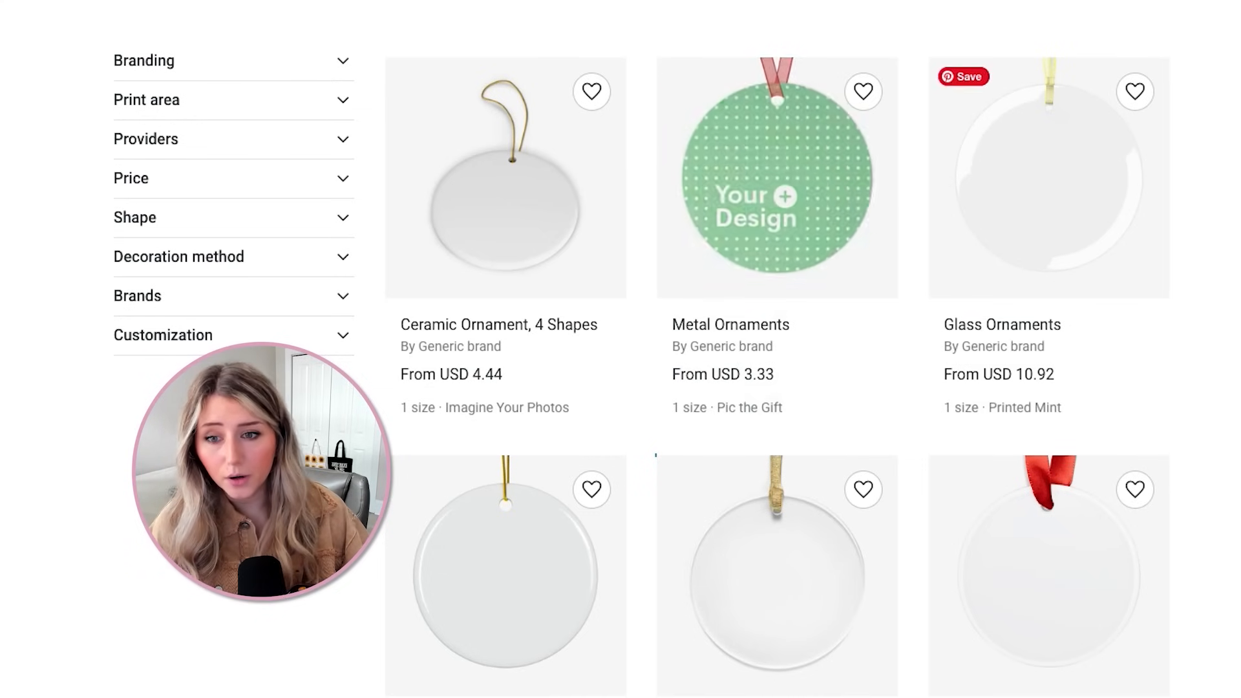
Examine the ornament types, base prices and print providers in Printify's Ornaments catalog
{"action": "scroll", "coordinate": [642, 349], "scroll_direction": "up", "scroll_amount": 4}
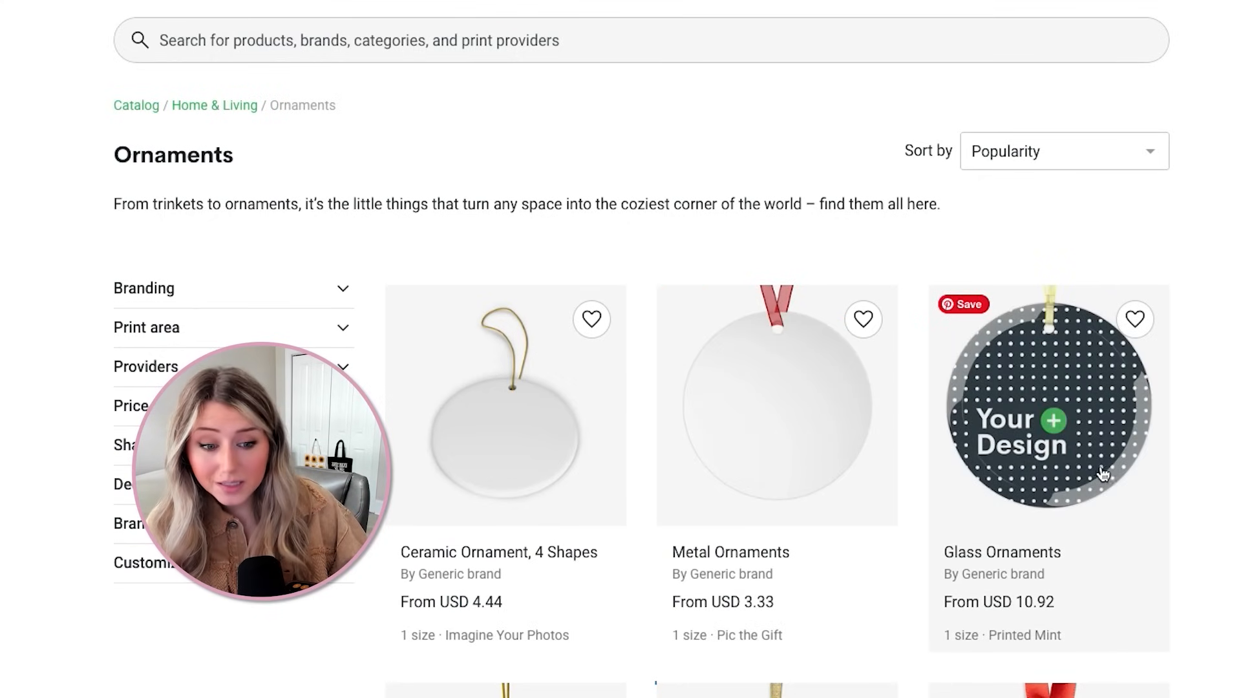
{"action": "scroll", "coordinate": [1105, 468], "scroll_direction": "down", "scroll_amount": 1}
{"action": "scroll", "coordinate": [1106, 468], "scroll_direction": "up", "scroll_amount": 1}
{"action": "scroll", "coordinate": [1106, 465], "scroll_direction": "down", "scroll_amount": 9}
{"action": "scroll", "coordinate": [1107, 464], "scroll_direction": "up", "scroll_amount": 4}
{"action": "scroll", "coordinate": [1107, 464], "scroll_direction": "up", "scroll_amount": 4}
{"action": "scroll", "coordinate": [1106, 457], "scroll_direction": "down", "scroll_amount": 2}
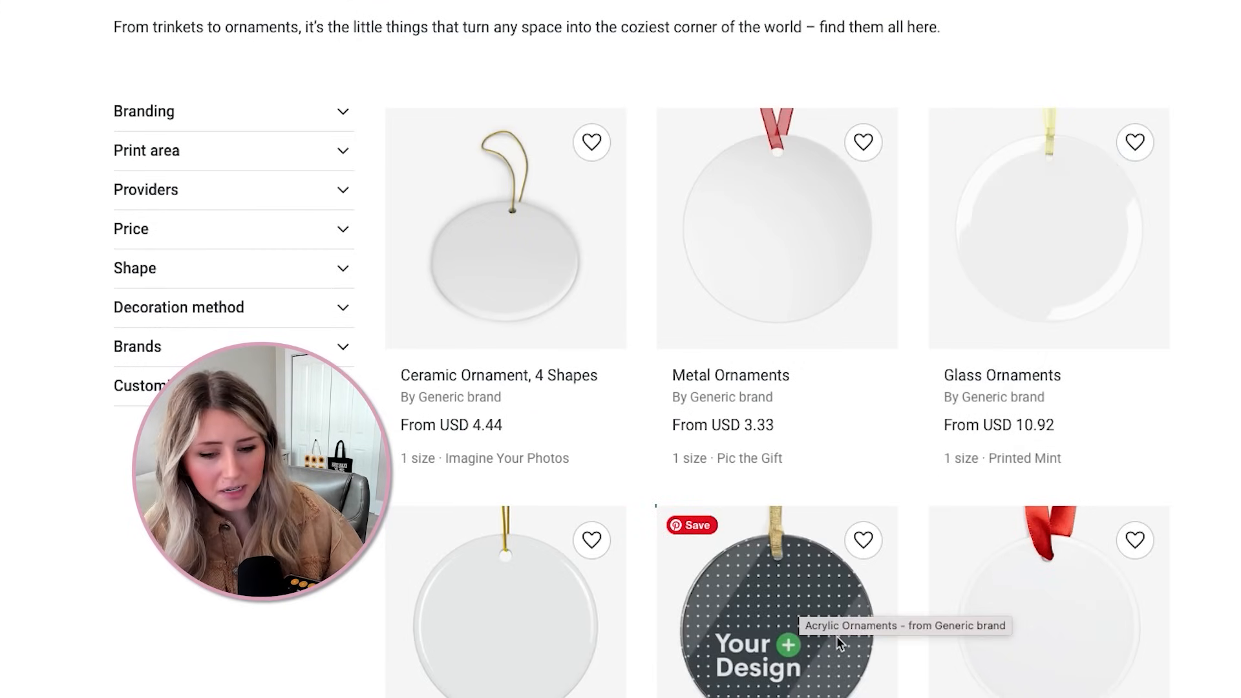
{"action": "scroll", "coordinate": [858, 670], "scroll_direction": "down", "scroll_amount": 4}
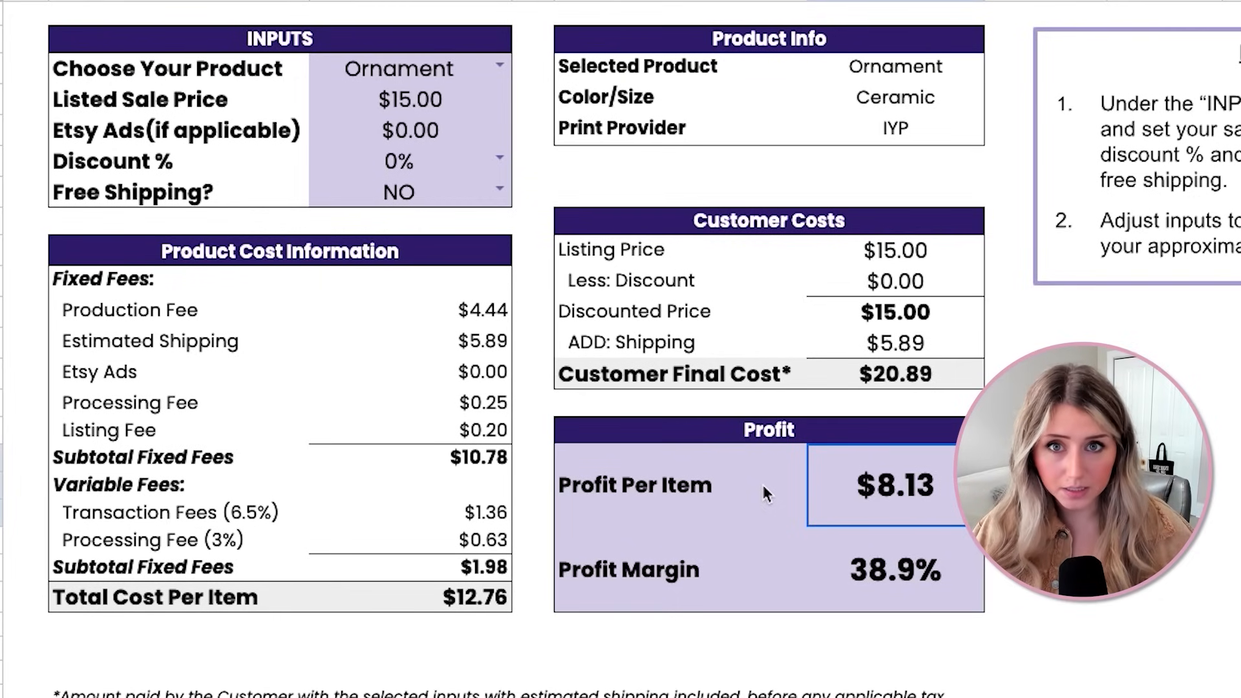
Set the listed sale price to $20 and choose Acrylic Ornament as the product in the profit calculator spreadsheet
{"action": "double_click", "coordinate": [472, 106]}
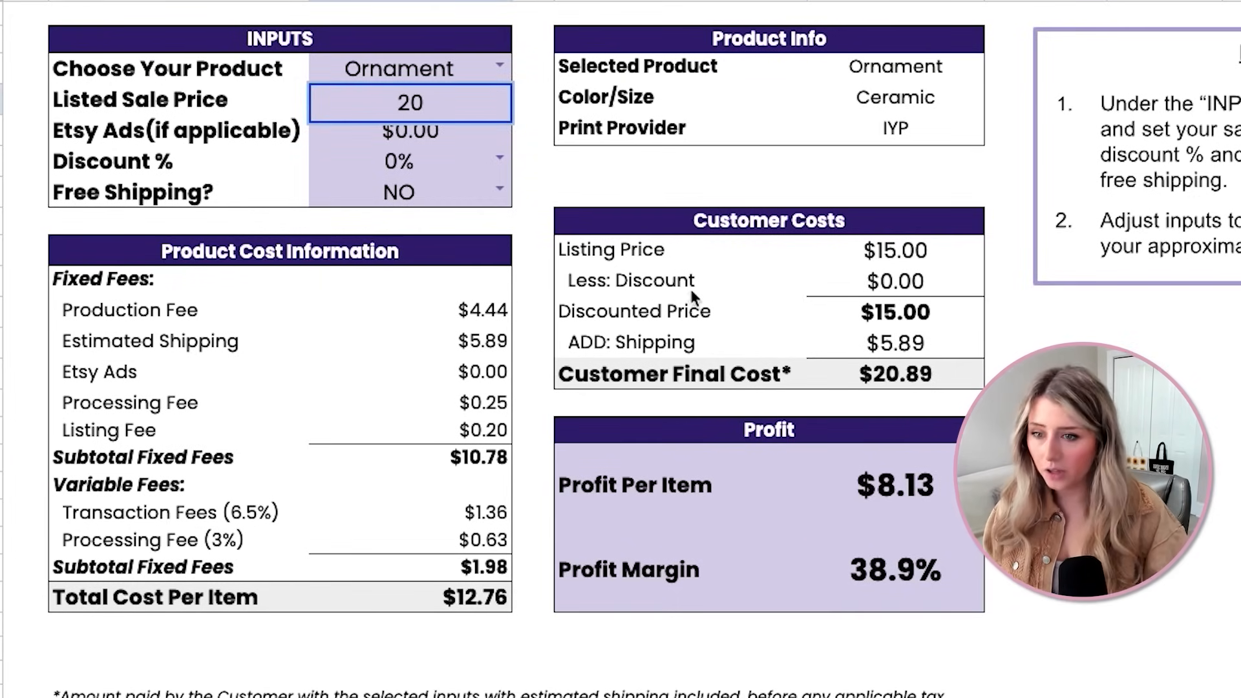
{"action": "left_click", "coordinate": [426, 170]}
{"action": "left_click", "coordinate": [503, 68]}
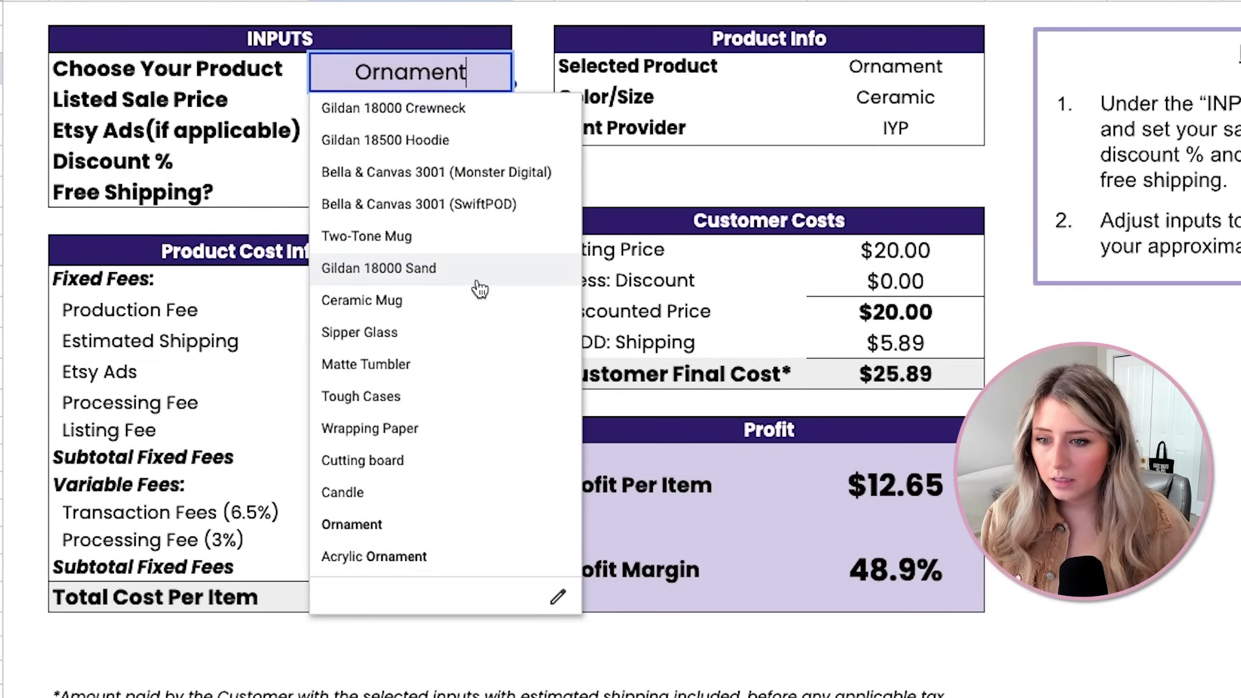
{"action": "left_click", "coordinate": [471, 474]}
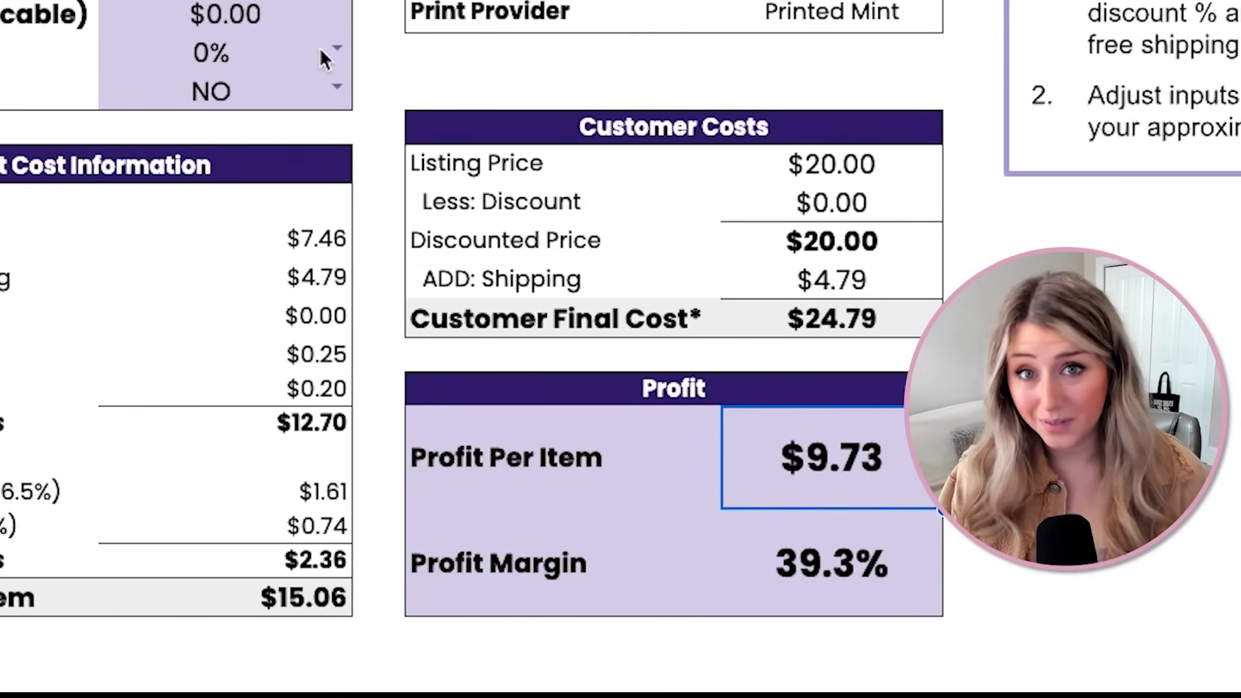
Set Free Shipping to YES for the acrylic ornament to compare the profit, and set it back to NO
{"action": "left_click", "coordinate": [337, 87]}
{"action": "left_click", "coordinate": [310, 145]}
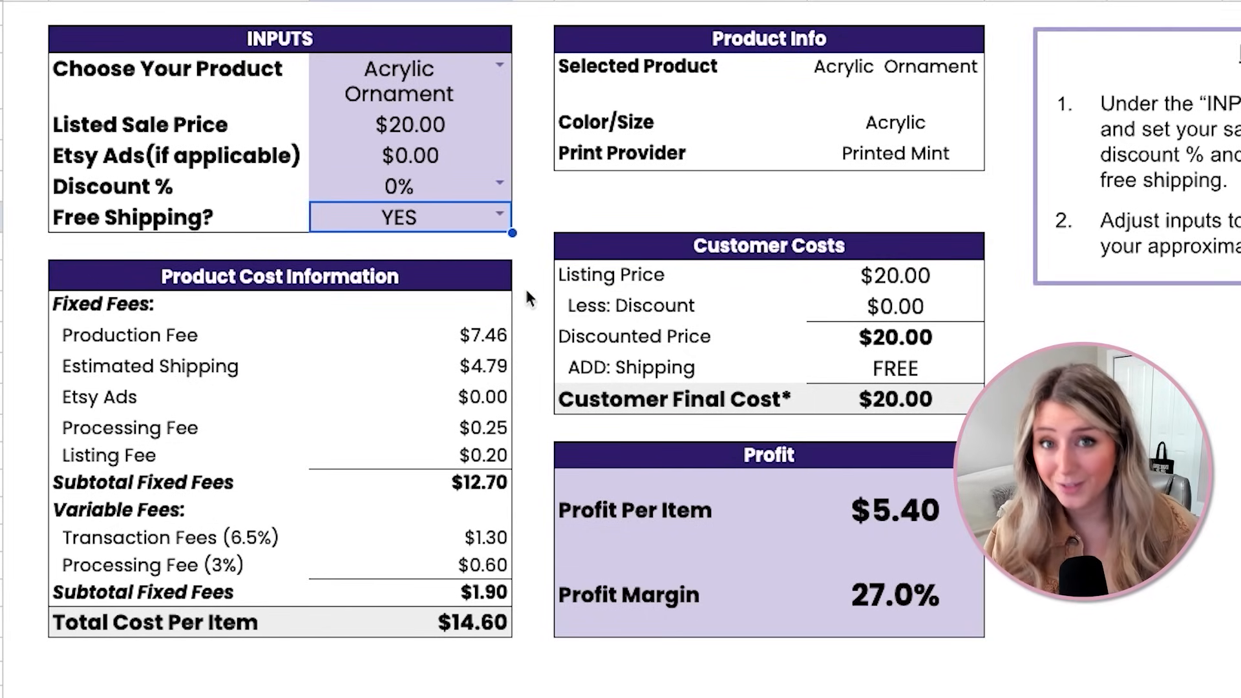
{"action": "left_click", "coordinate": [498, 215]}
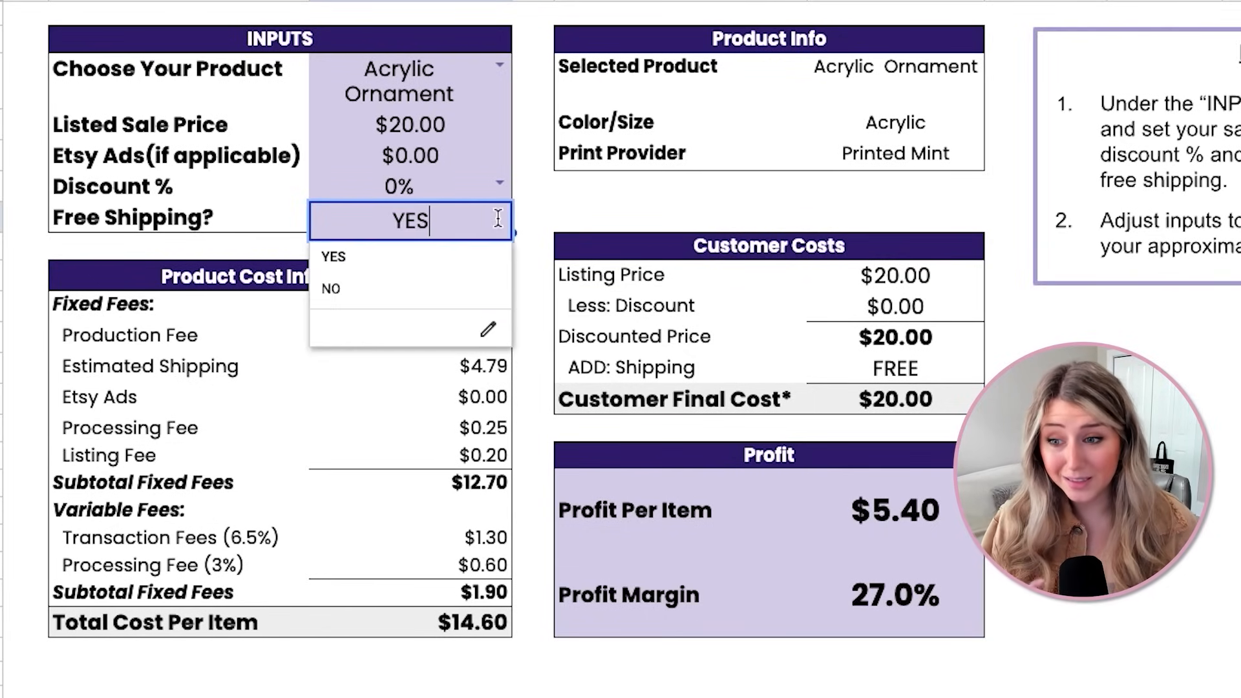
{"action": "left_click", "coordinate": [484, 298]}
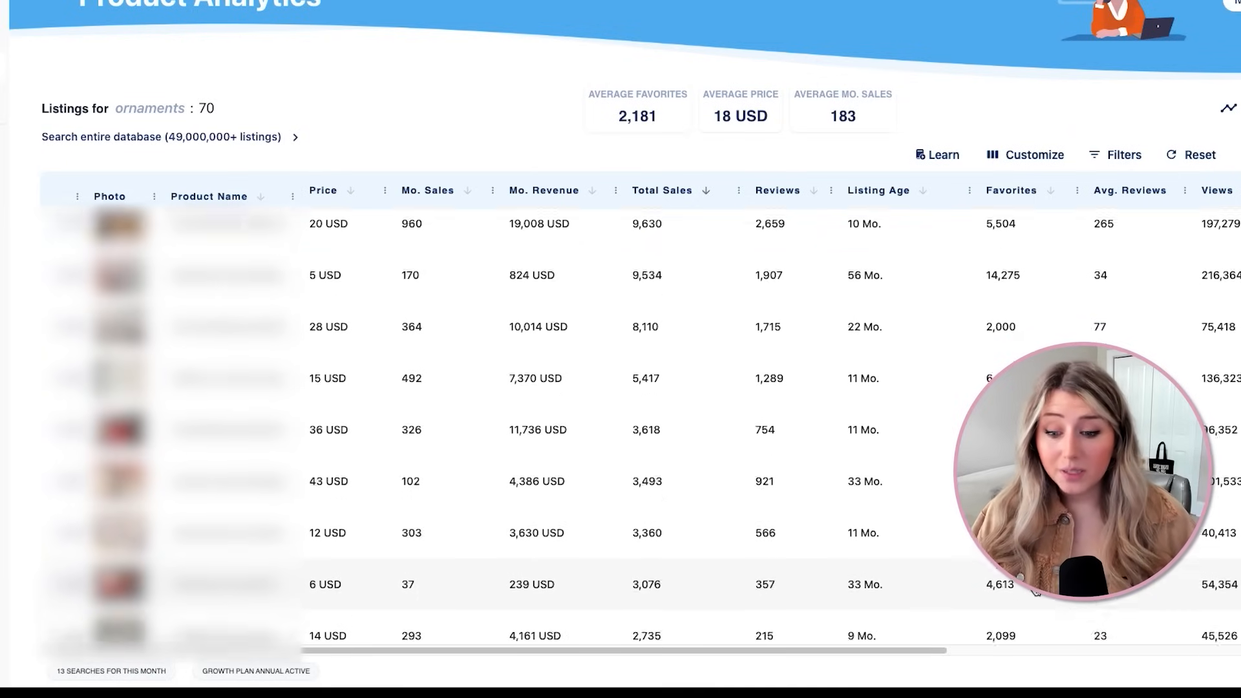
{"action": "scroll", "coordinate": [647, 426], "scroll_direction": "down", "scroll_amount": 1}
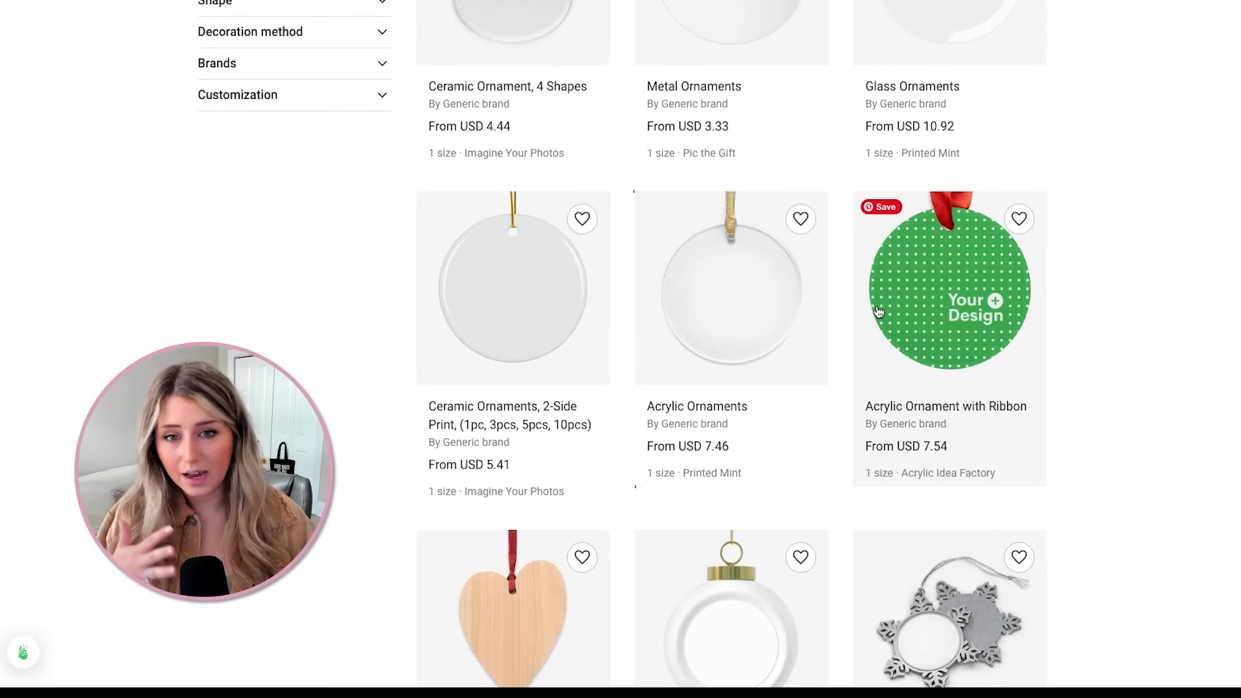
Start designing Printify's Acrylic Ornaments product with Printed Mint and expand its print area size details
{"action": "scroll", "coordinate": [883, 292], "scroll_direction": "up", "scroll_amount": 1}
{"action": "scroll", "coordinate": [882, 293], "scroll_direction": "up", "scroll_amount": 2}
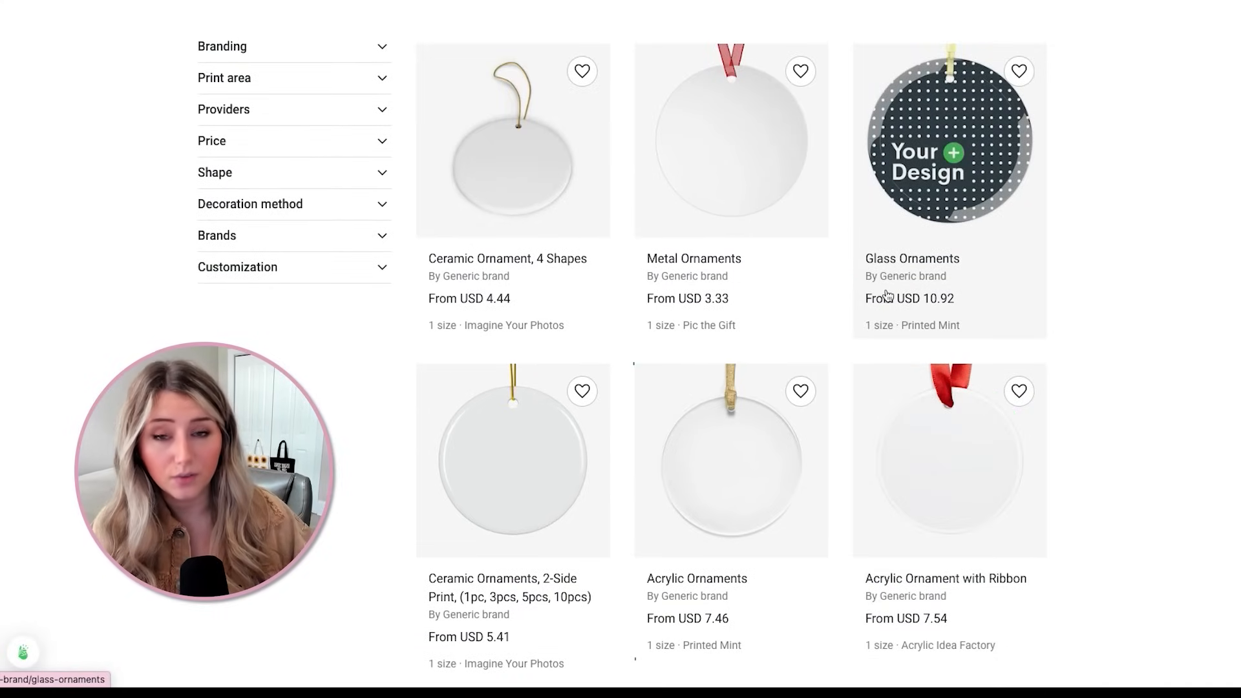
{"action": "scroll", "coordinate": [888, 295], "scroll_direction": "down", "scroll_amount": 1}
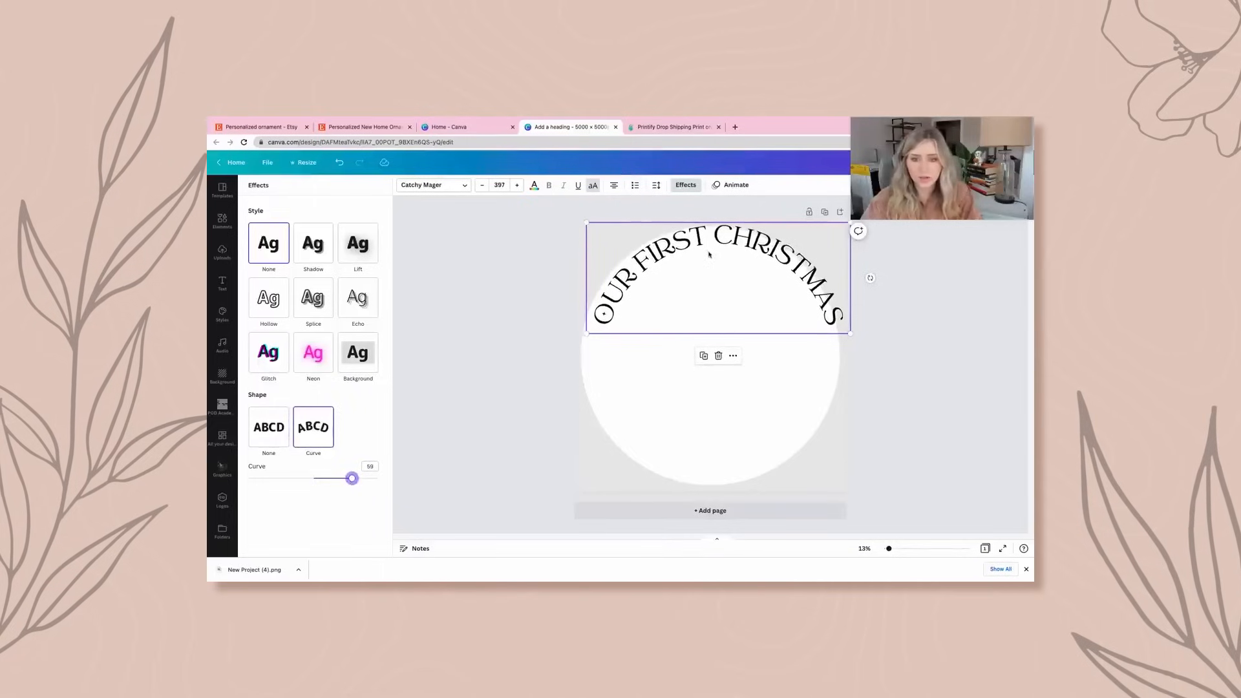
{"action": "left_click_drag", "start_coordinate": [707, 247], "coordinate": [704, 248]}
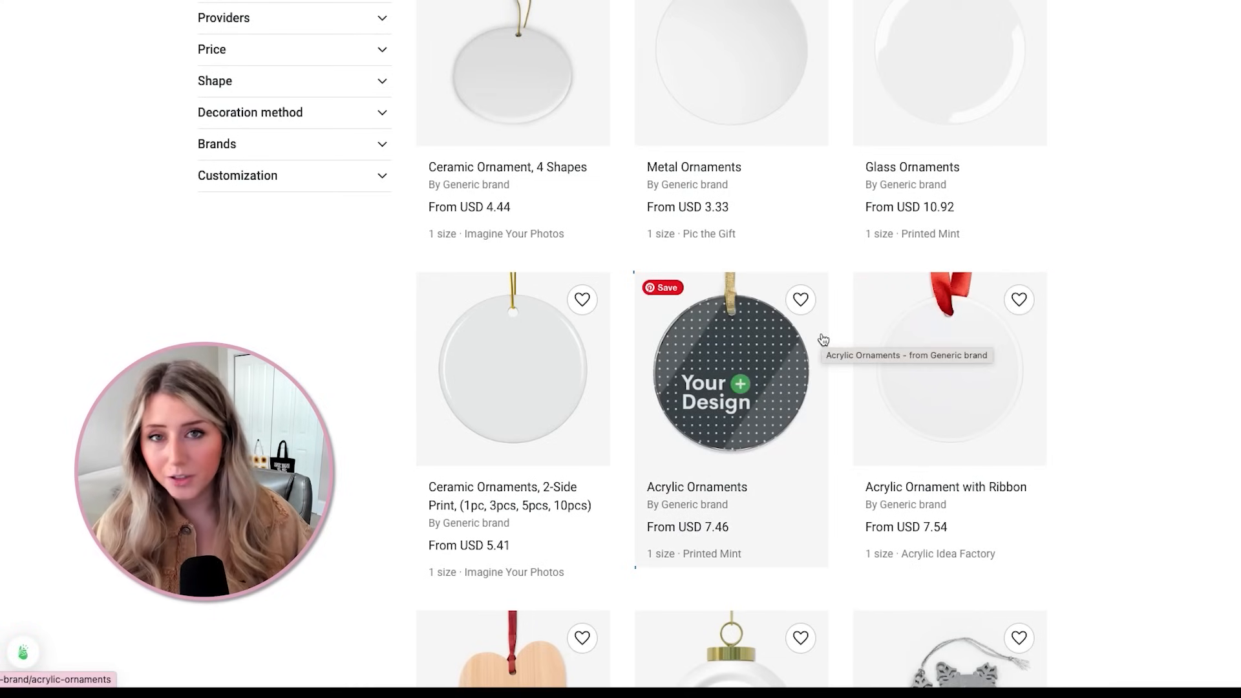
{"action": "left_click", "coordinate": [768, 386]}
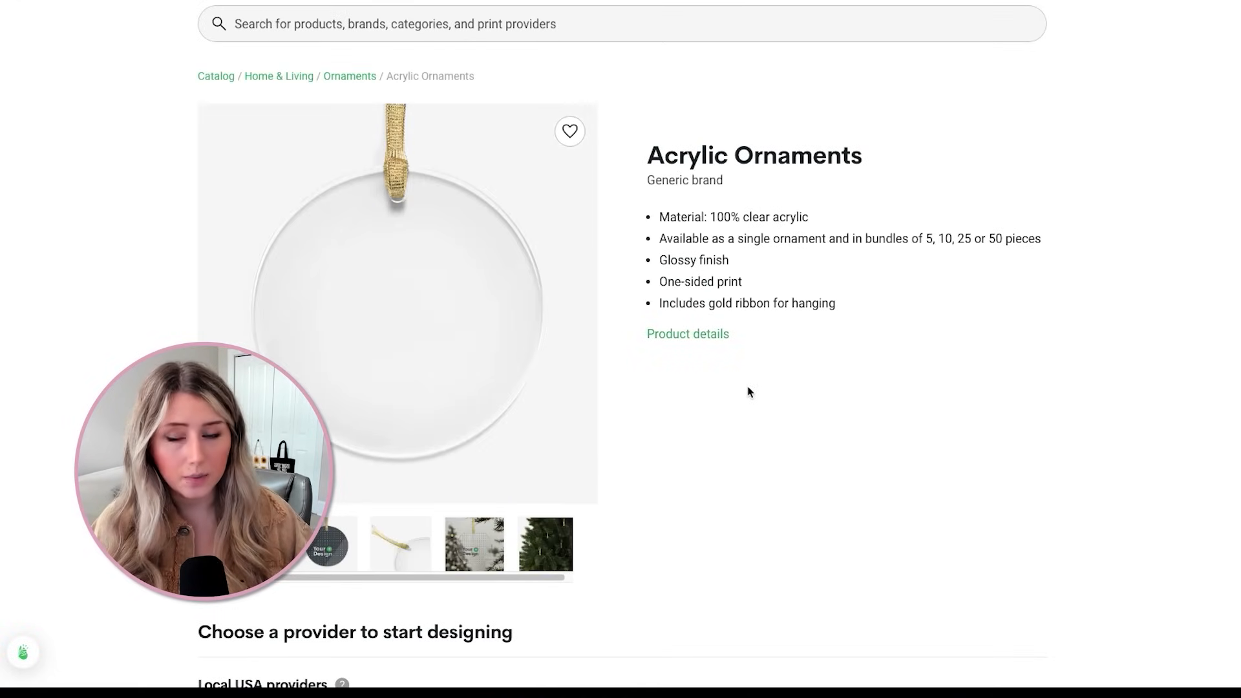
{"action": "scroll", "coordinate": [697, 432], "scroll_direction": "down", "scroll_amount": 4}
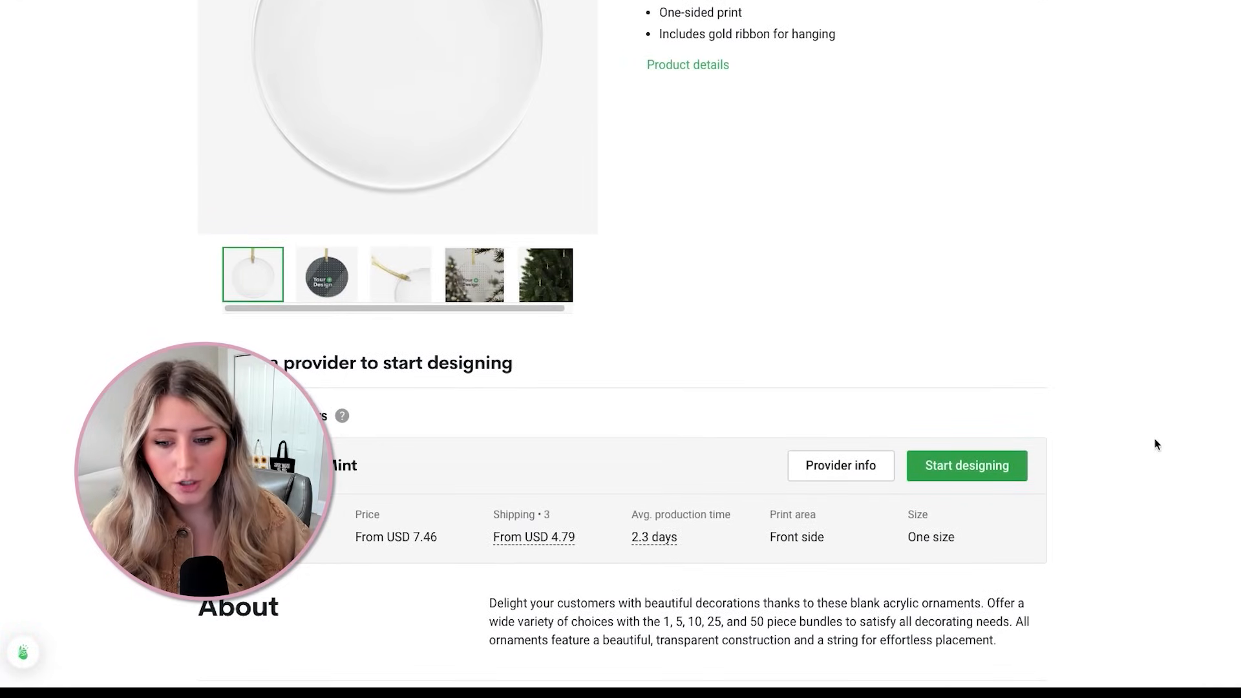
{"action": "left_click", "coordinate": [1009, 472]}
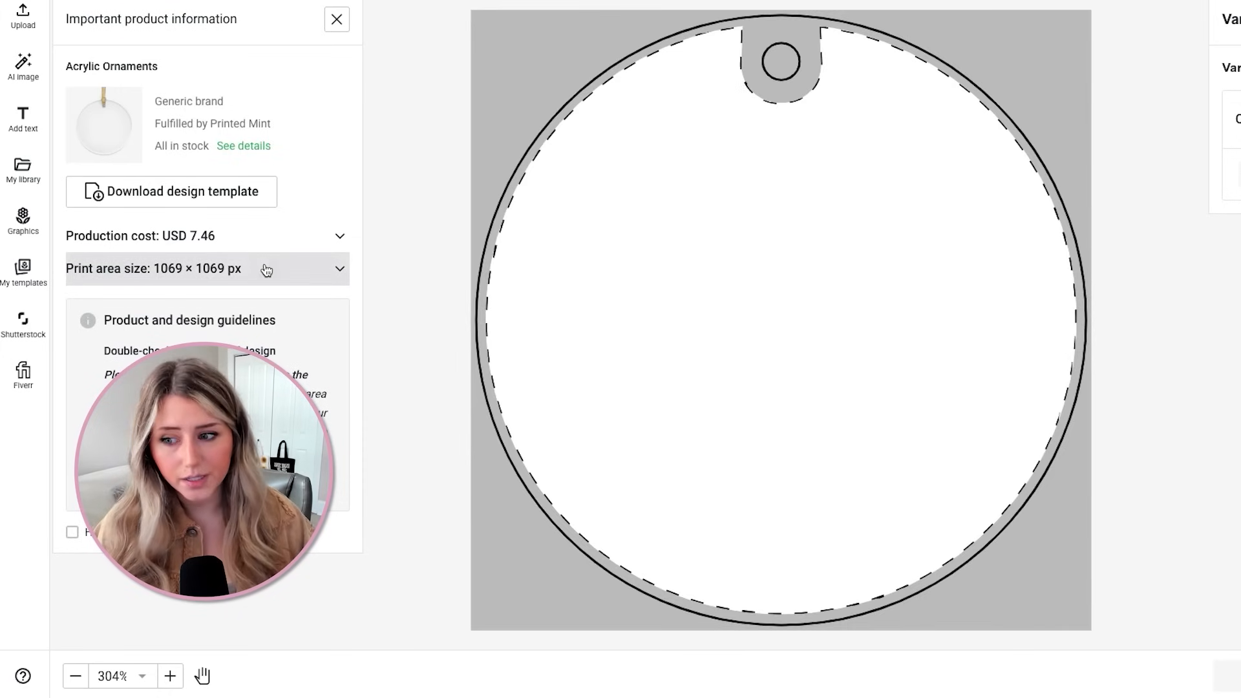
{"action": "left_click", "coordinate": [267, 269]}
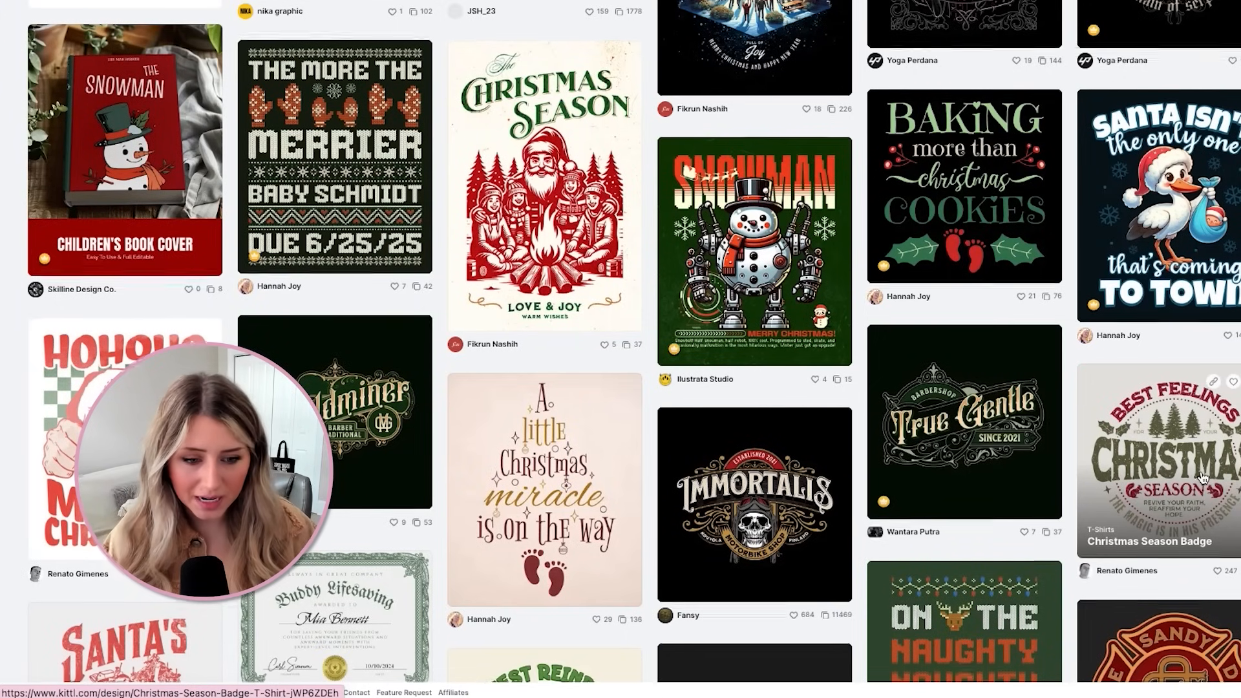
Browse Kittl's design templates for holiday ideas and search them for "christmas ornament"
{"action": "scroll", "coordinate": [1204, 479], "scroll_direction": "down", "scroll_amount": 5}
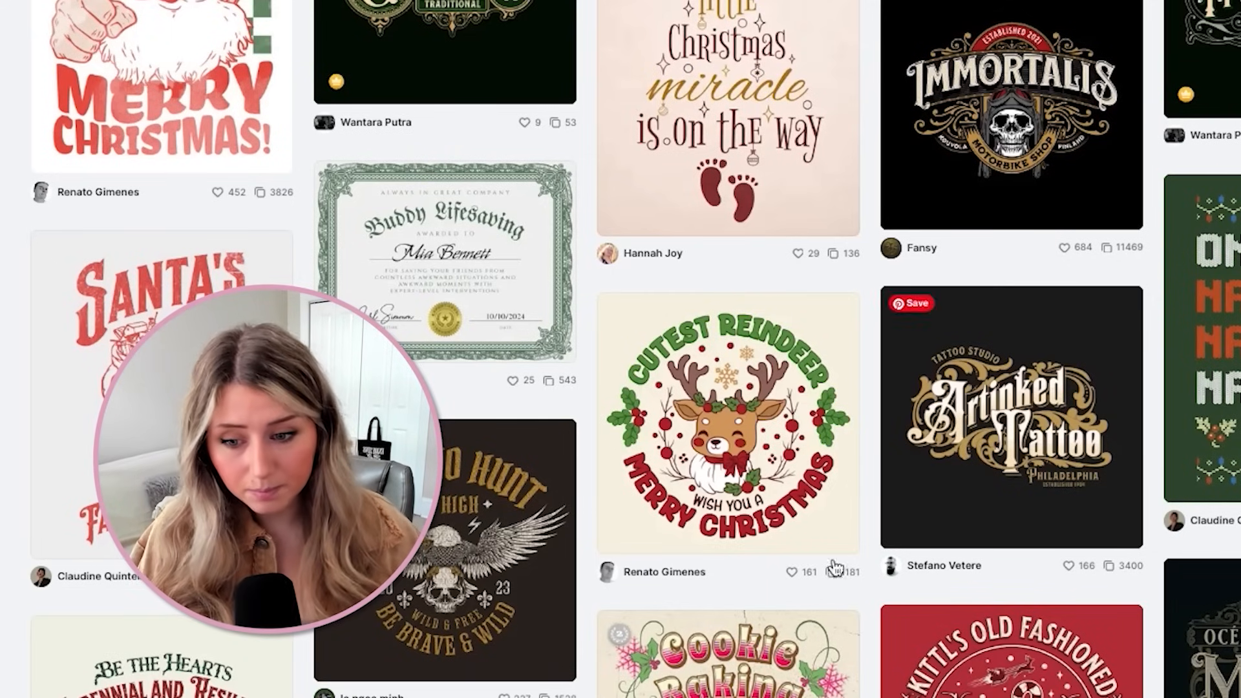
{"action": "scroll", "coordinate": [622, 417], "scroll_direction": "down", "scroll_amount": 1}
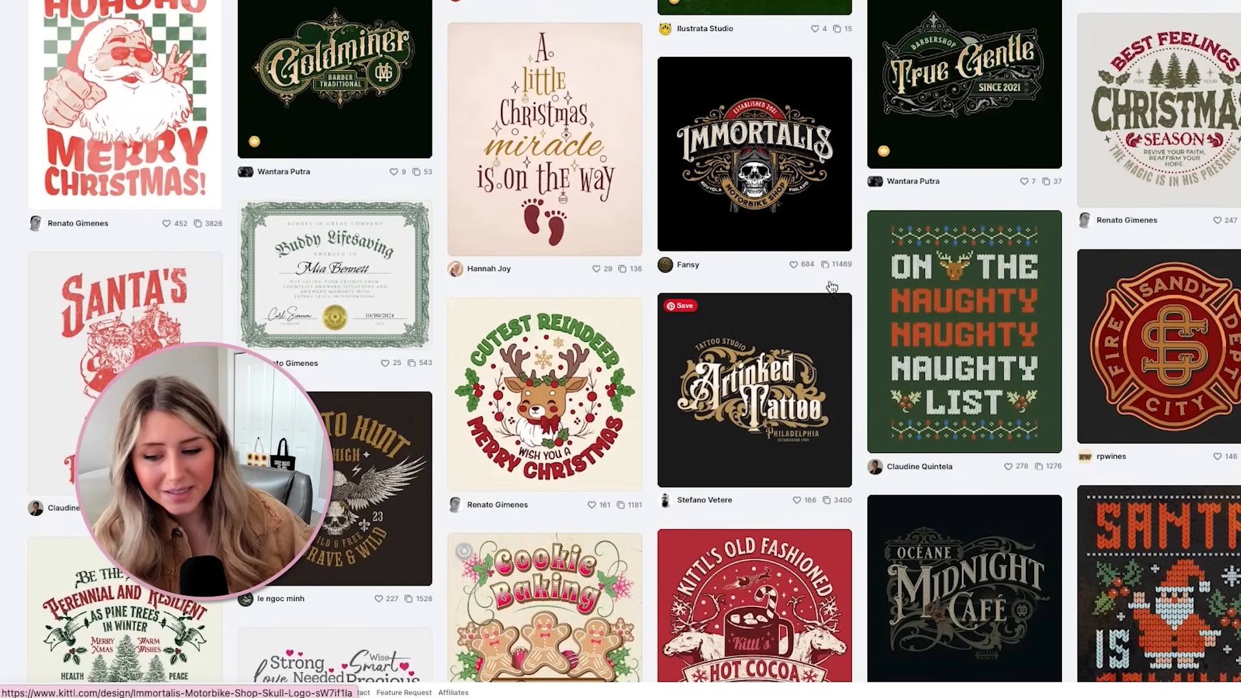
{"action": "scroll", "coordinate": [859, 384], "scroll_direction": "down", "scroll_amount": 6}
{"action": "scroll", "coordinate": [858, 384], "scroll_direction": "down", "scroll_amount": 4}
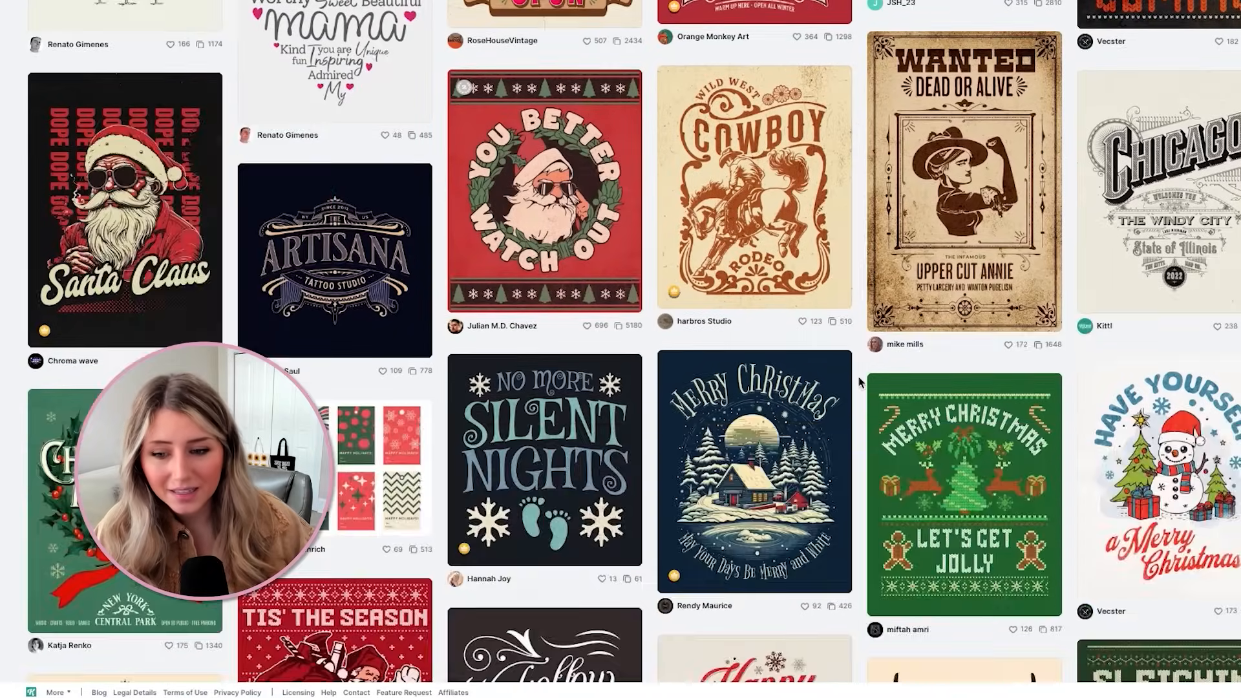
{"action": "scroll", "coordinate": [859, 384], "scroll_direction": "up", "scroll_amount": 3}
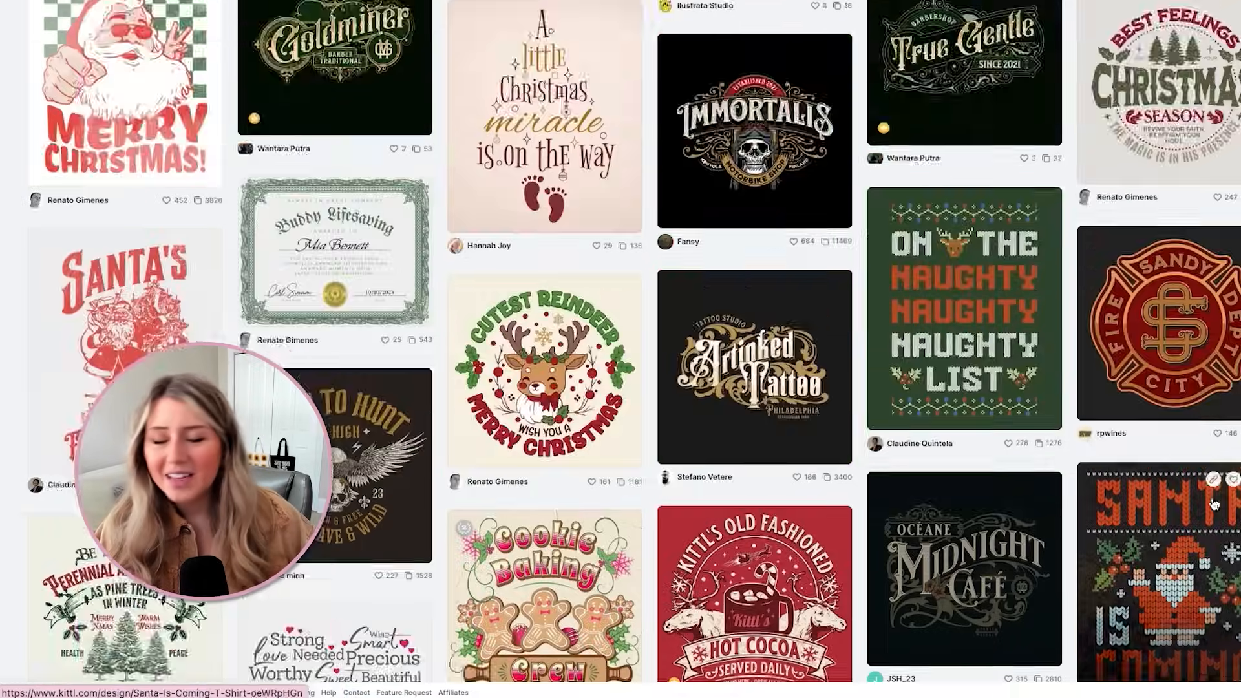
{"action": "scroll", "coordinate": [1212, 505], "scroll_direction": "up", "scroll_amount": 14}
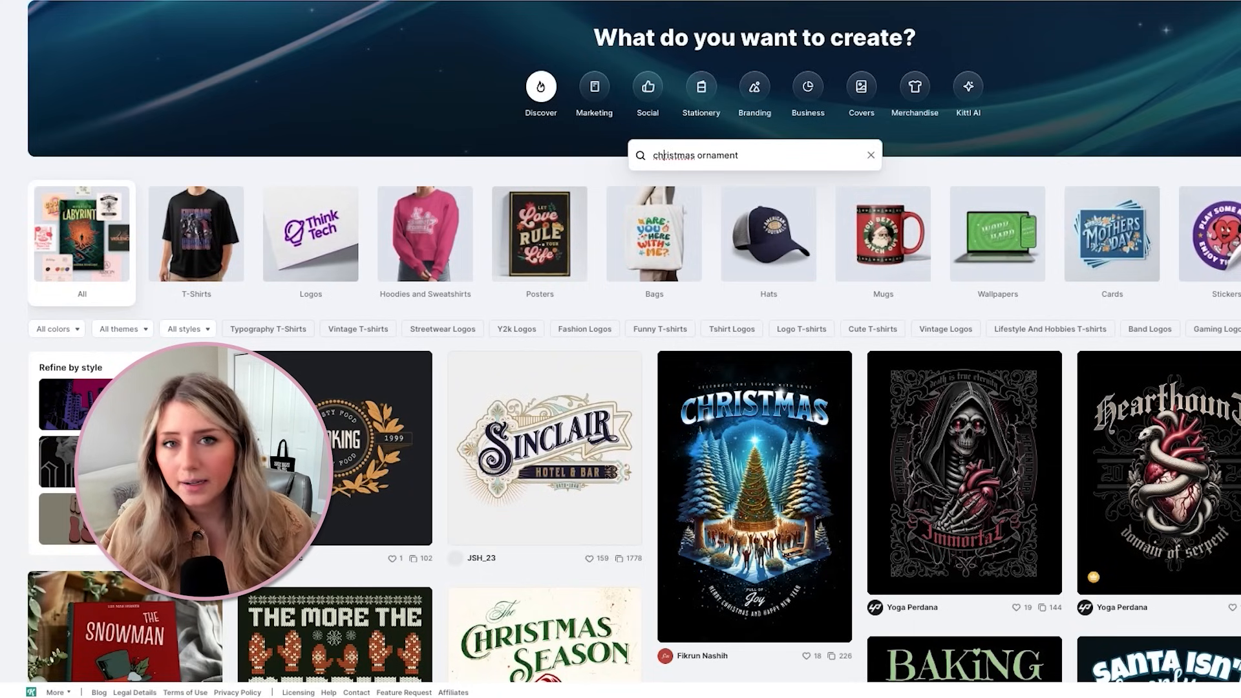
{"action": "key", "text": "Return"}
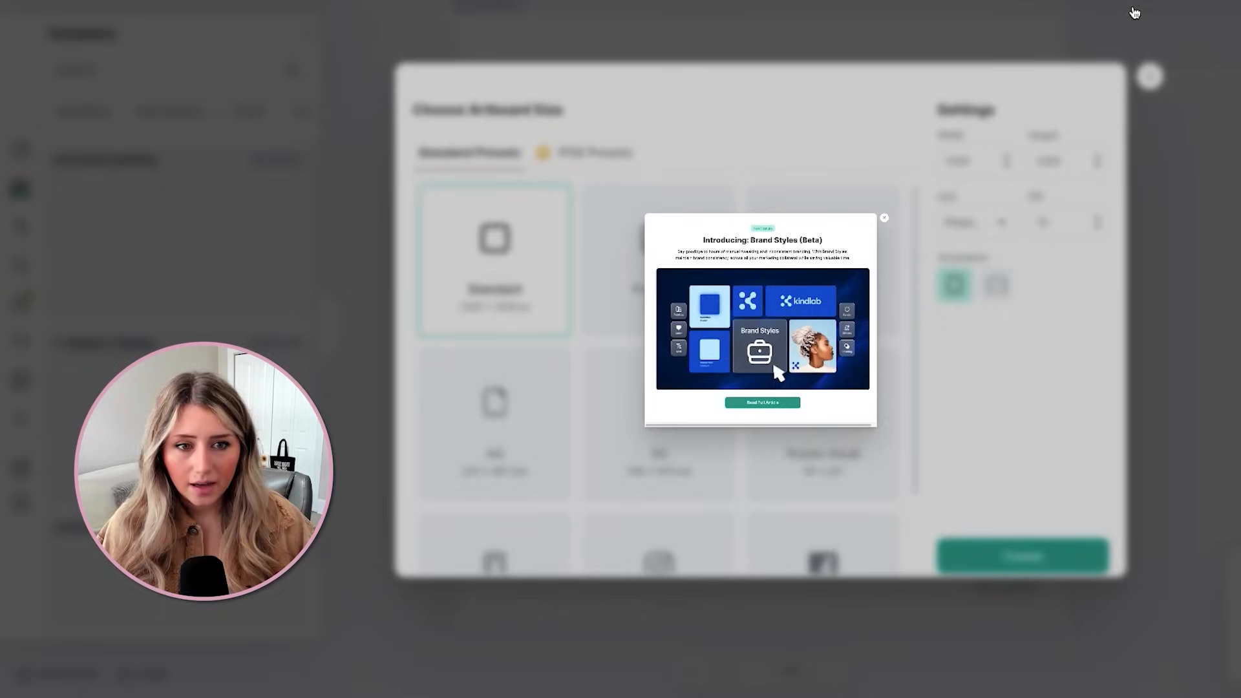
Create a new 2500 × 2500 pixel artboard at 300 DPI and dismiss the template tour
{"action": "left_click", "coordinate": [1135, 12]}
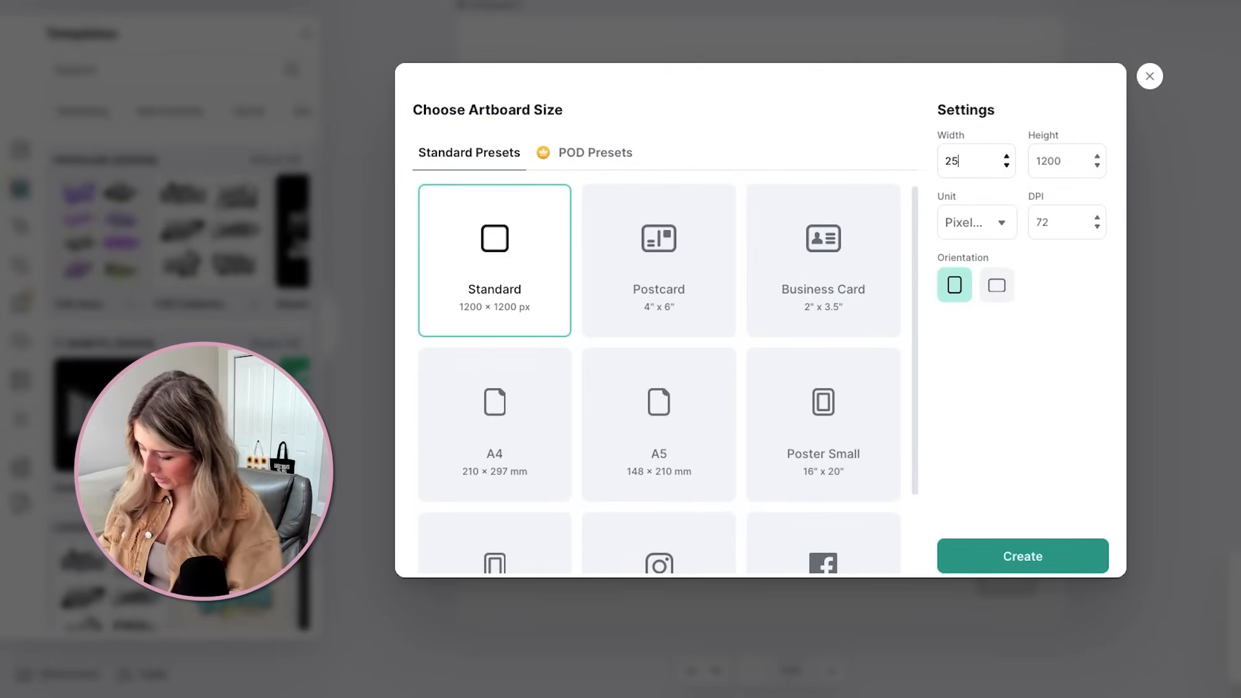
{"action": "key", "text": "Tab"}
{"action": "type", "text": "2500"}
{"action": "key", "text": "Tab"}
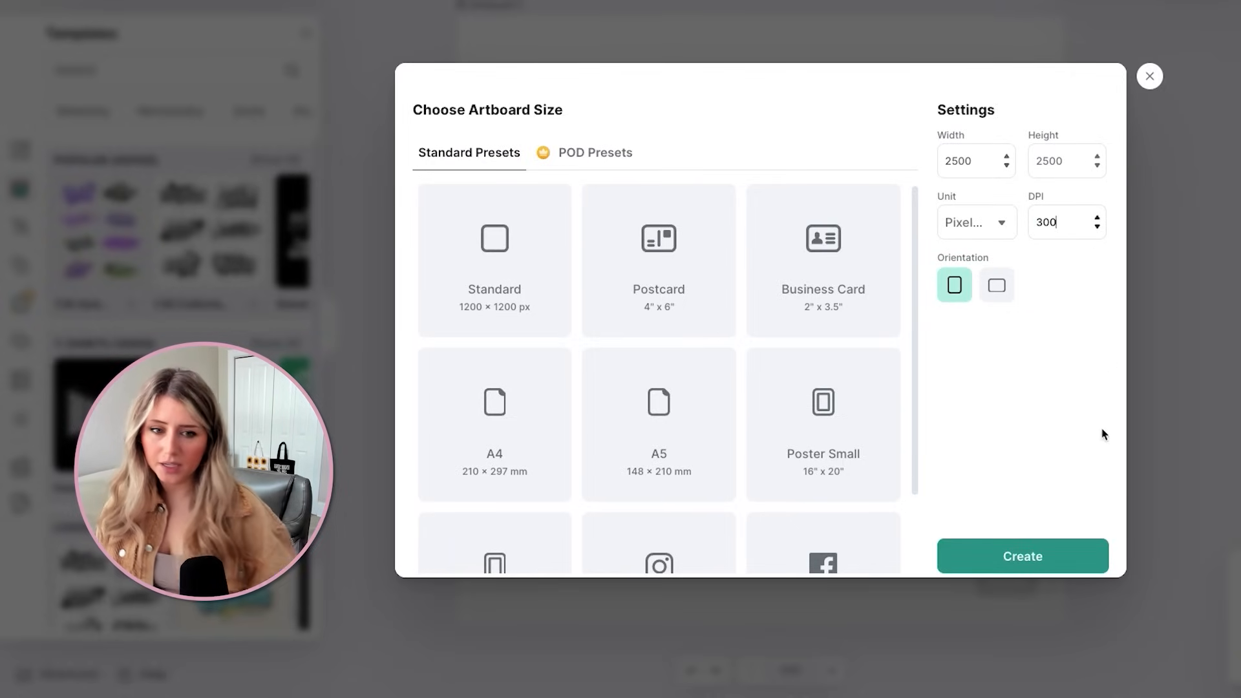
{"action": "left_click", "coordinate": [1053, 564]}
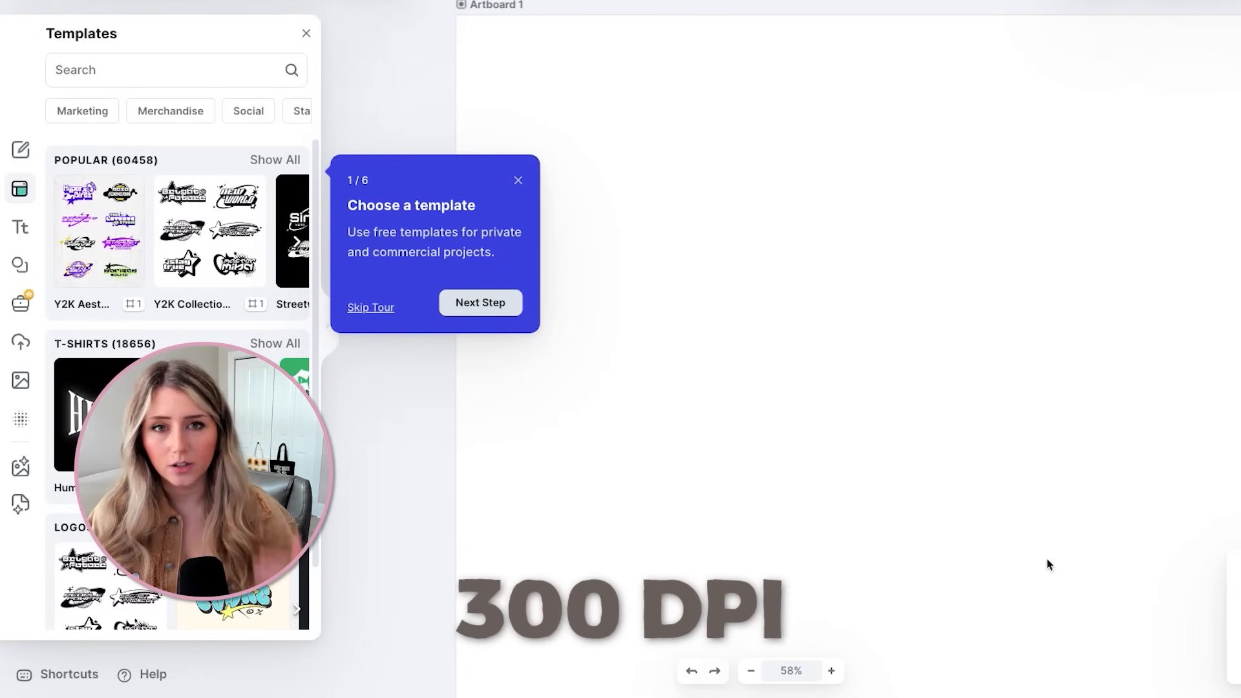
{"action": "left_click", "coordinate": [520, 184]}
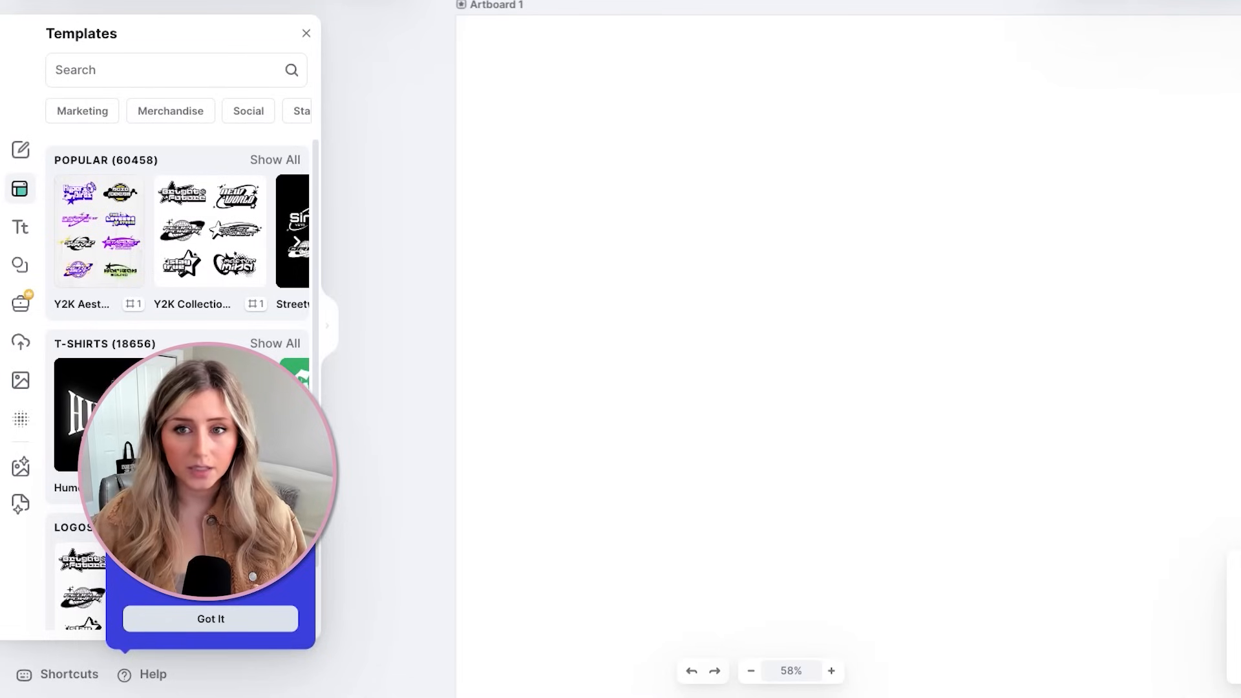
Dismiss the onboarding tip, add a circle from the basic shapes and enlarge it to nearly the artboard's width
{"action": "left_click", "coordinate": [869, 231]}
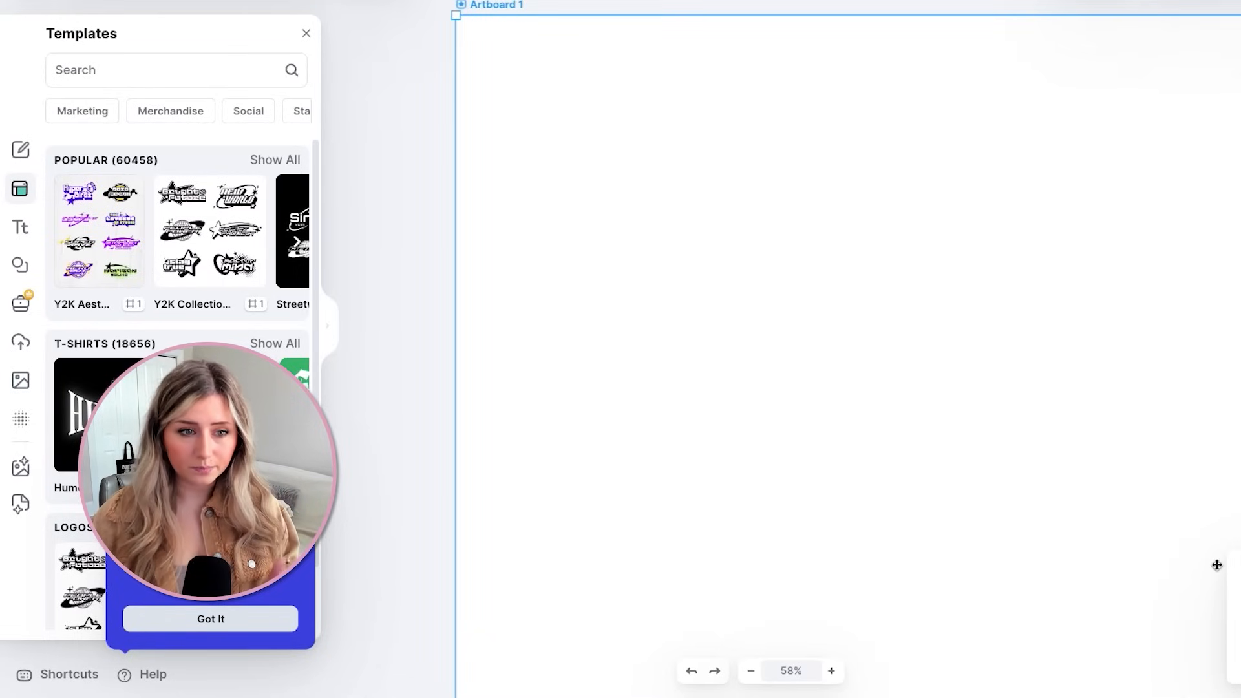
{"action": "left_click", "coordinate": [751, 671]}
{"action": "left_click", "coordinate": [754, 676]}
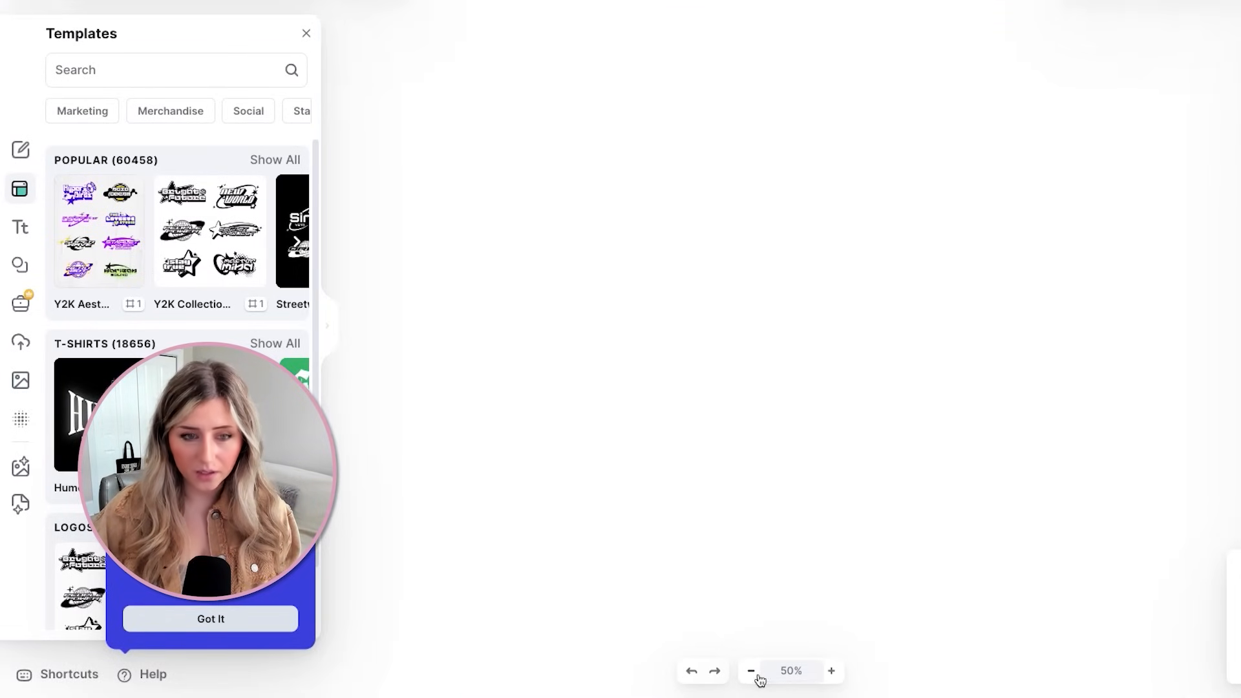
{"action": "left_click", "coordinate": [751, 671]}
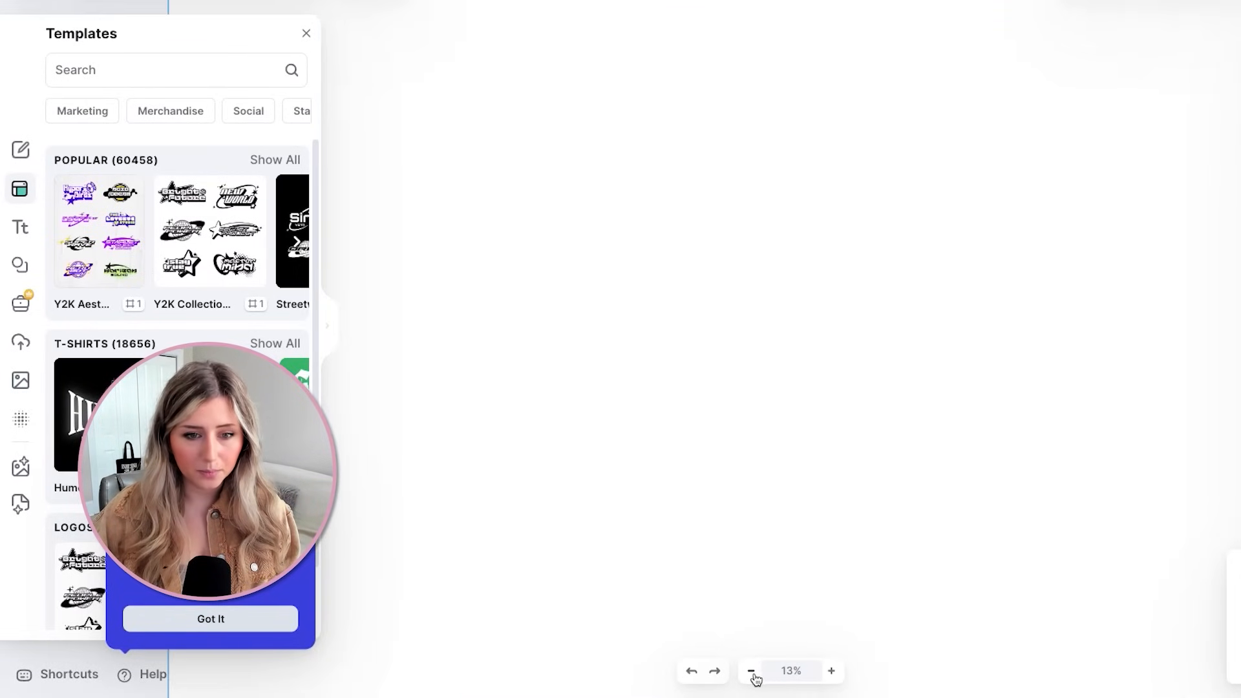
{"action": "left_click", "coordinate": [751, 671]}
{"action": "left_click", "coordinate": [1142, 136]}
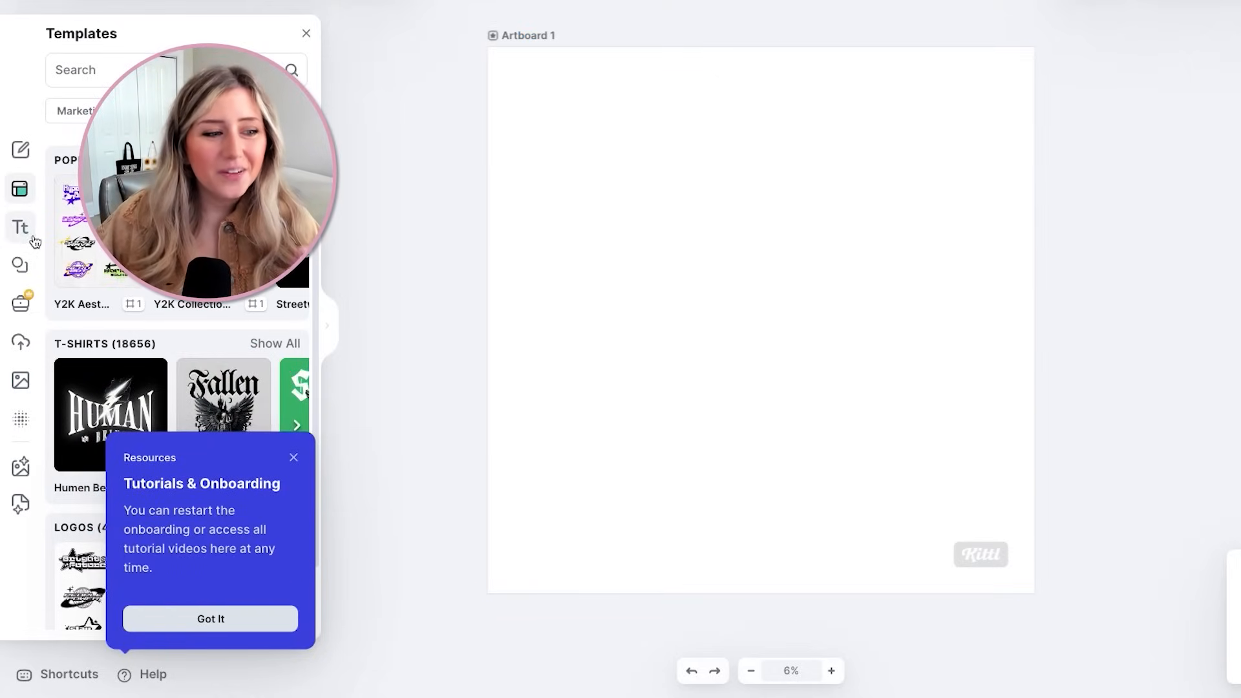
{"action": "left_click", "coordinate": [23, 272]}
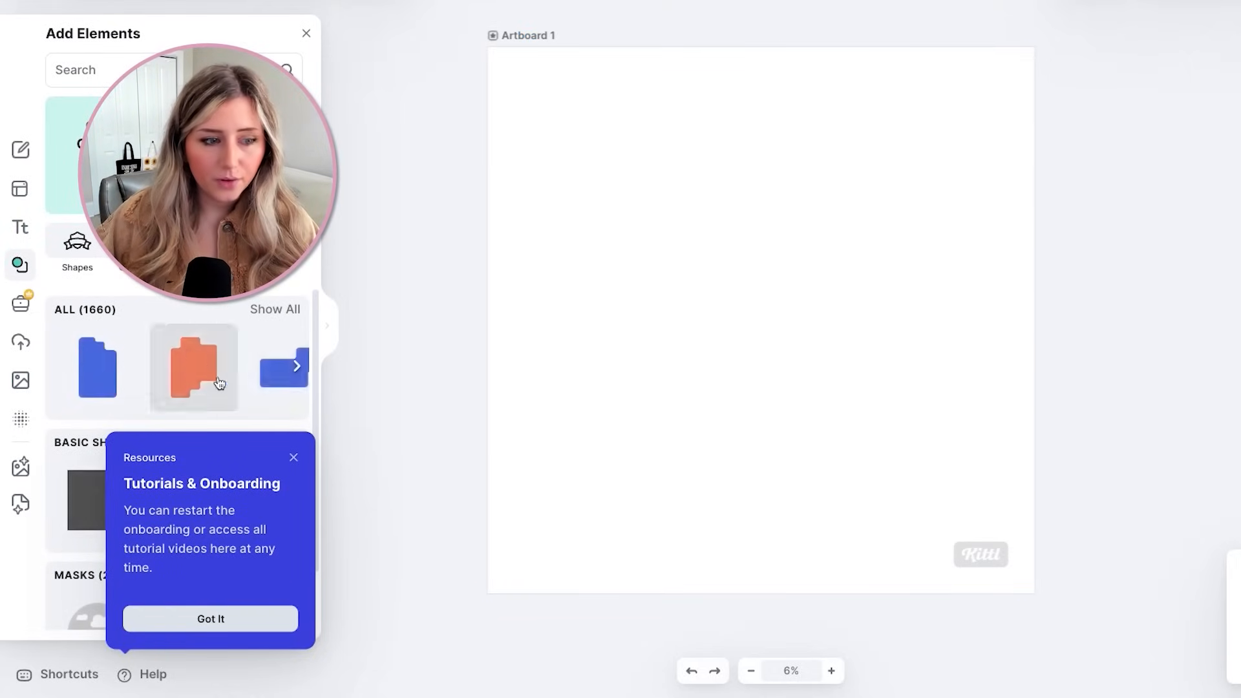
{"action": "left_click", "coordinate": [295, 455]}
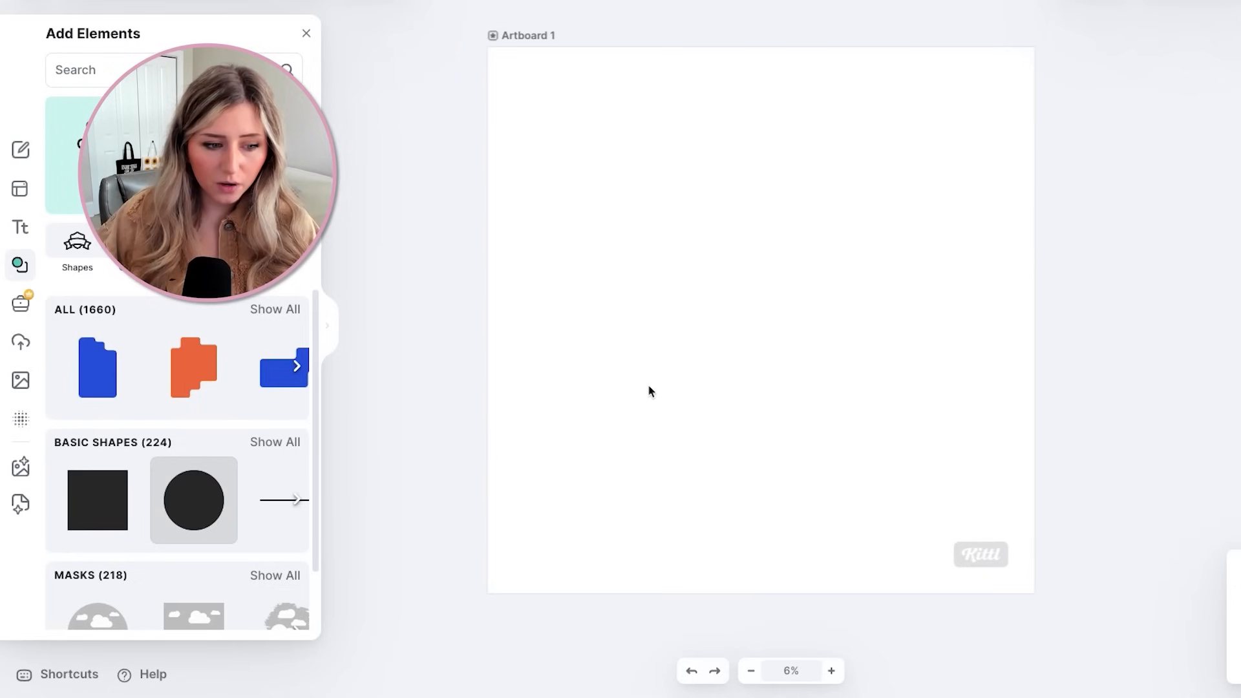
{"action": "left_click_drag", "start_coordinate": [889, 191], "coordinate": [1207, 3]}
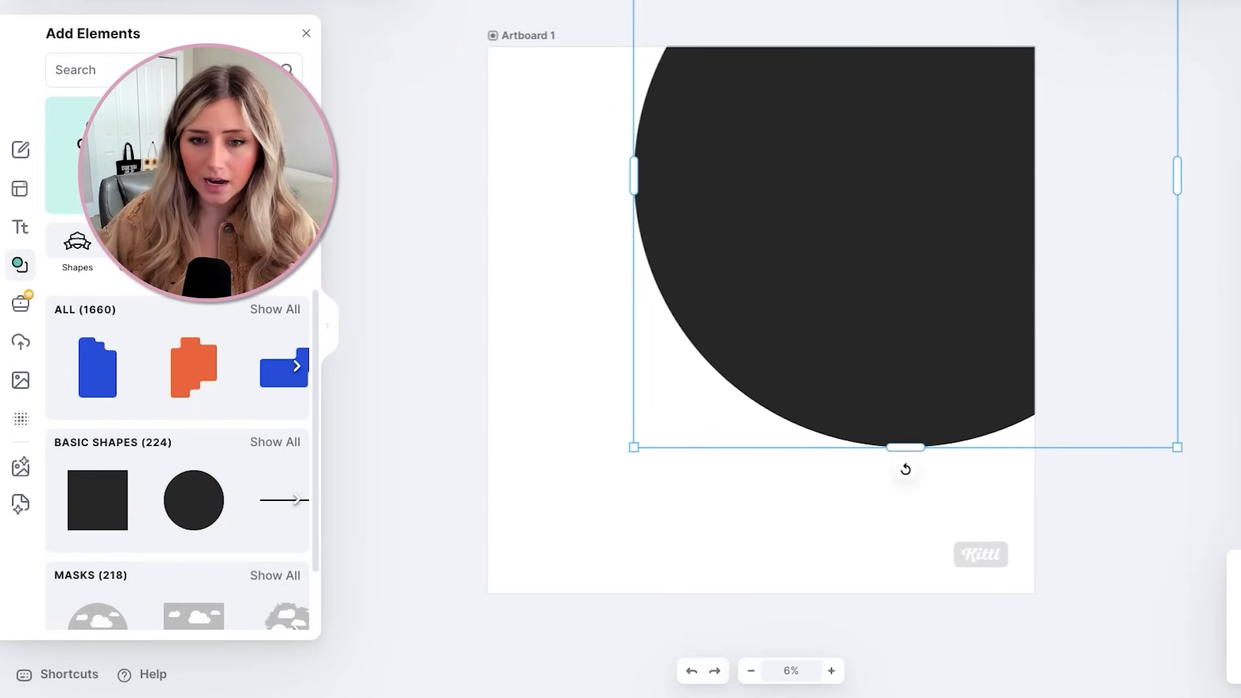
Move the circle onto the artboard and resize it until it reaches all four edges
{"action": "left_click_drag", "start_coordinate": [859, 191], "coordinate": [717, 333]}
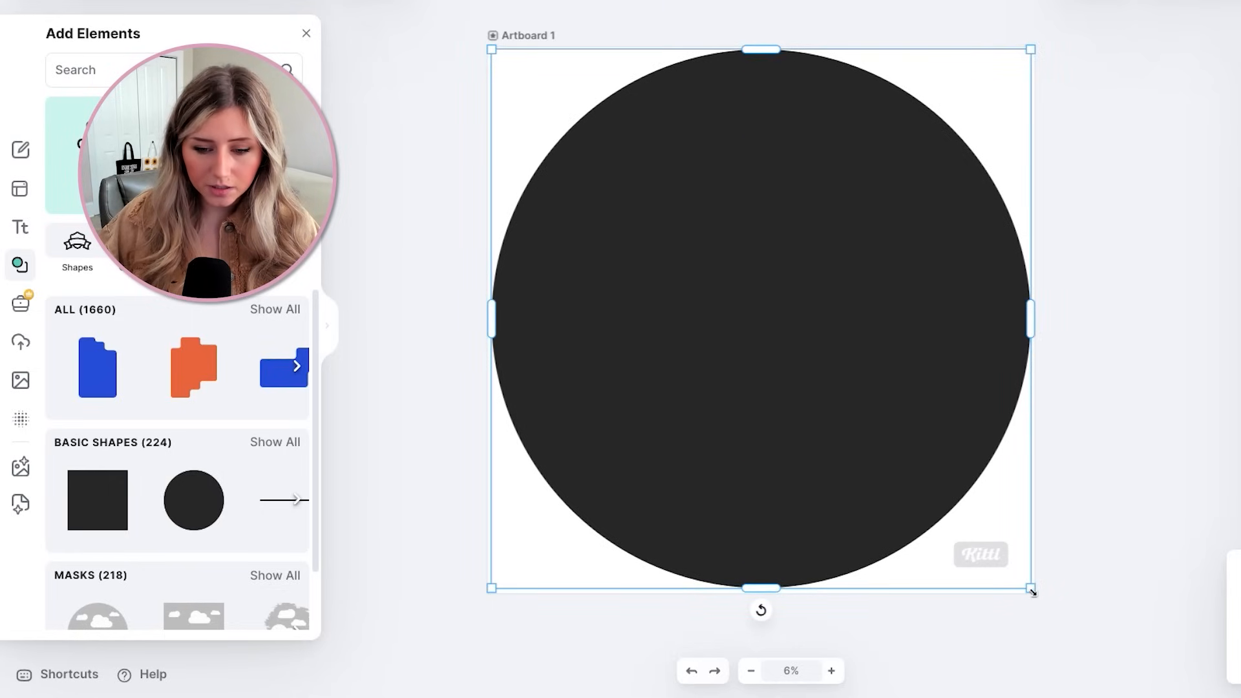
{"action": "left_click_drag", "start_coordinate": [1036, 599], "coordinate": [1035, 600]}
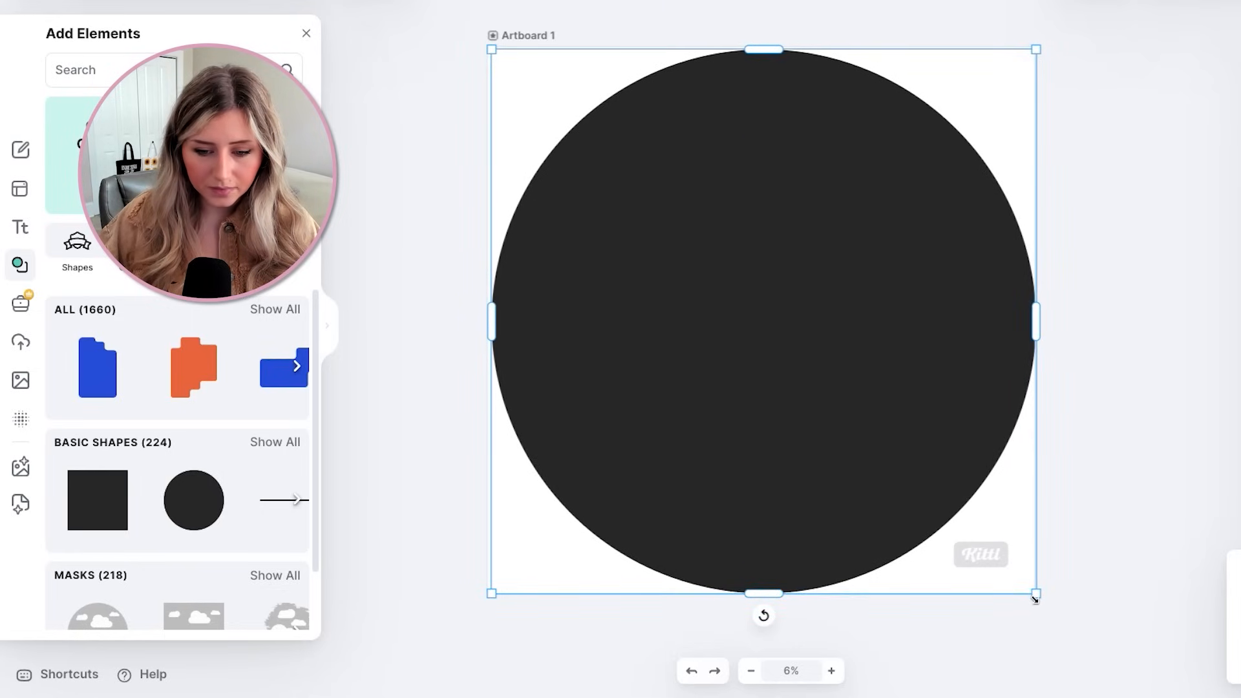
{"action": "left_click_drag", "start_coordinate": [490, 50], "coordinate": [483, 49]}
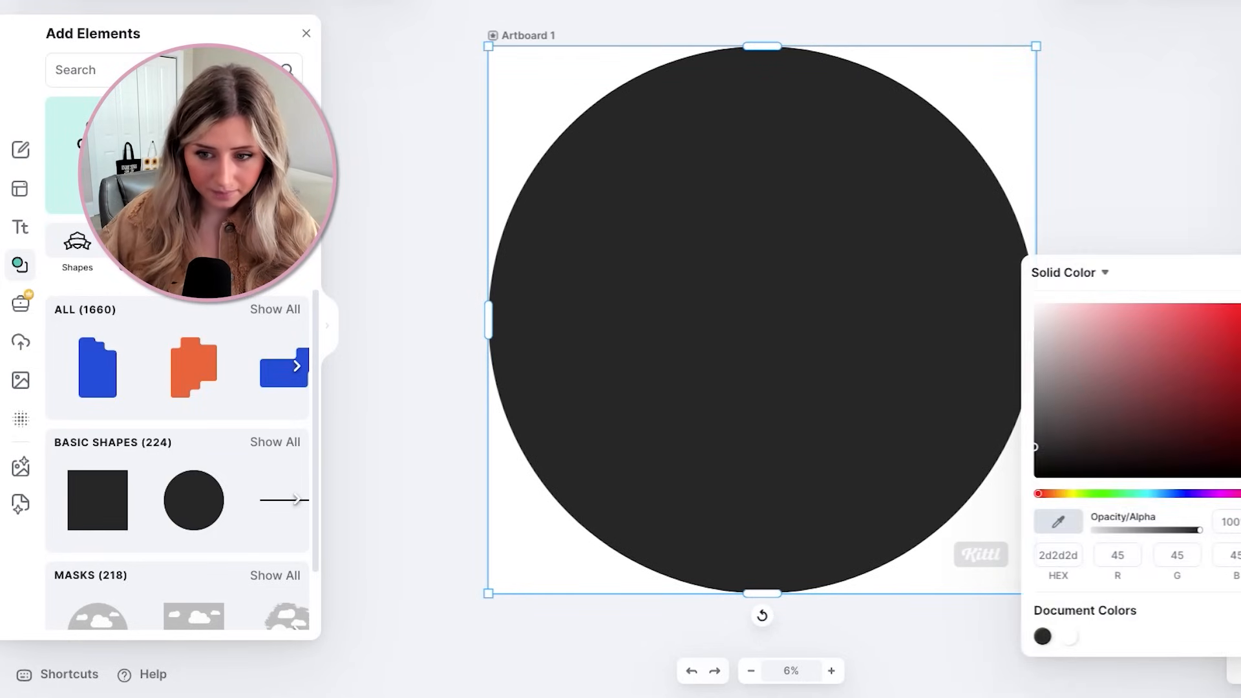
Recolor the large circle to light gray f4f4f4
{"action": "left_click_drag", "start_coordinate": [1053, 318], "coordinate": [1025, 317]}
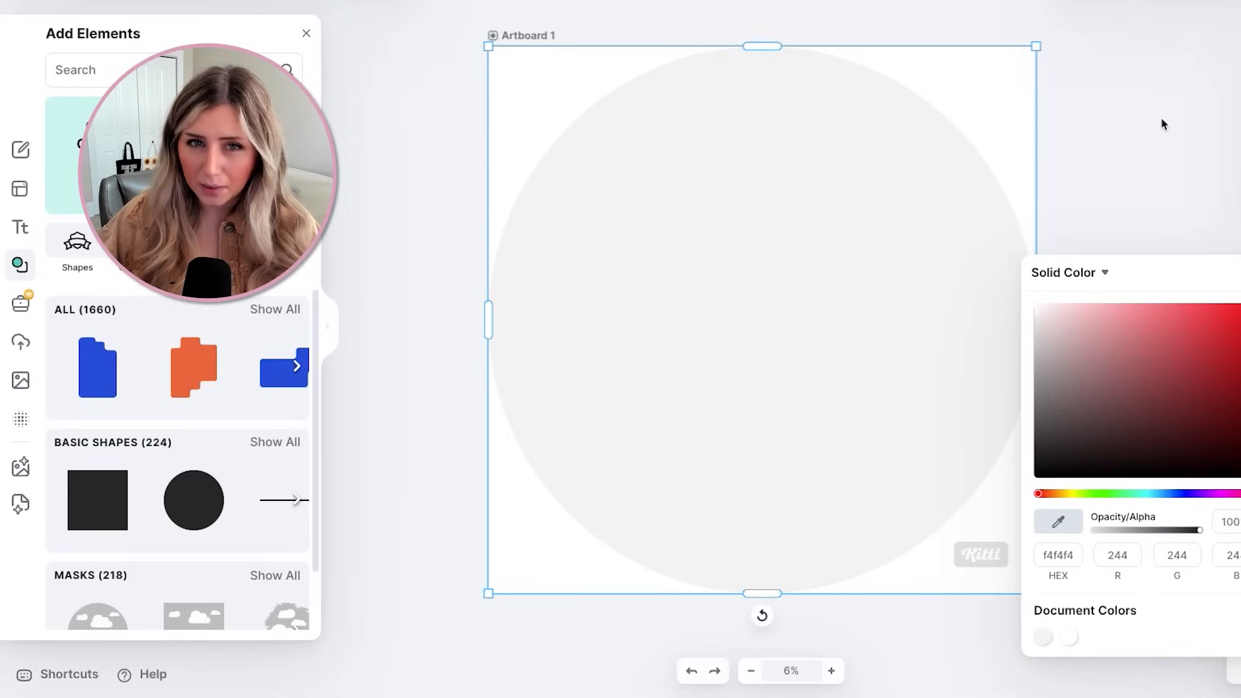
{"action": "left_click", "coordinate": [1161, 127]}
{"action": "left_click", "coordinate": [782, 243]}
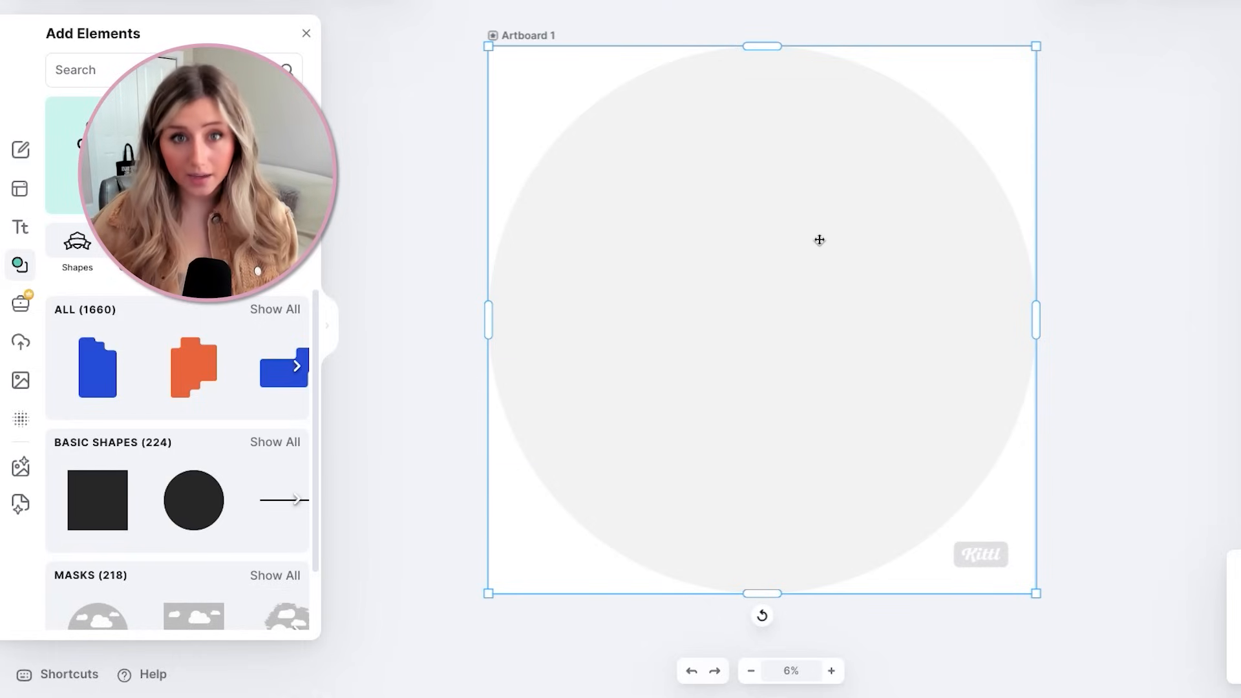
{"action": "left_click", "coordinate": [1113, 243]}
Nudge the gray circle into alignment with the artboard's edges and deselect it
{"action": "left_click", "coordinate": [747, 497]}
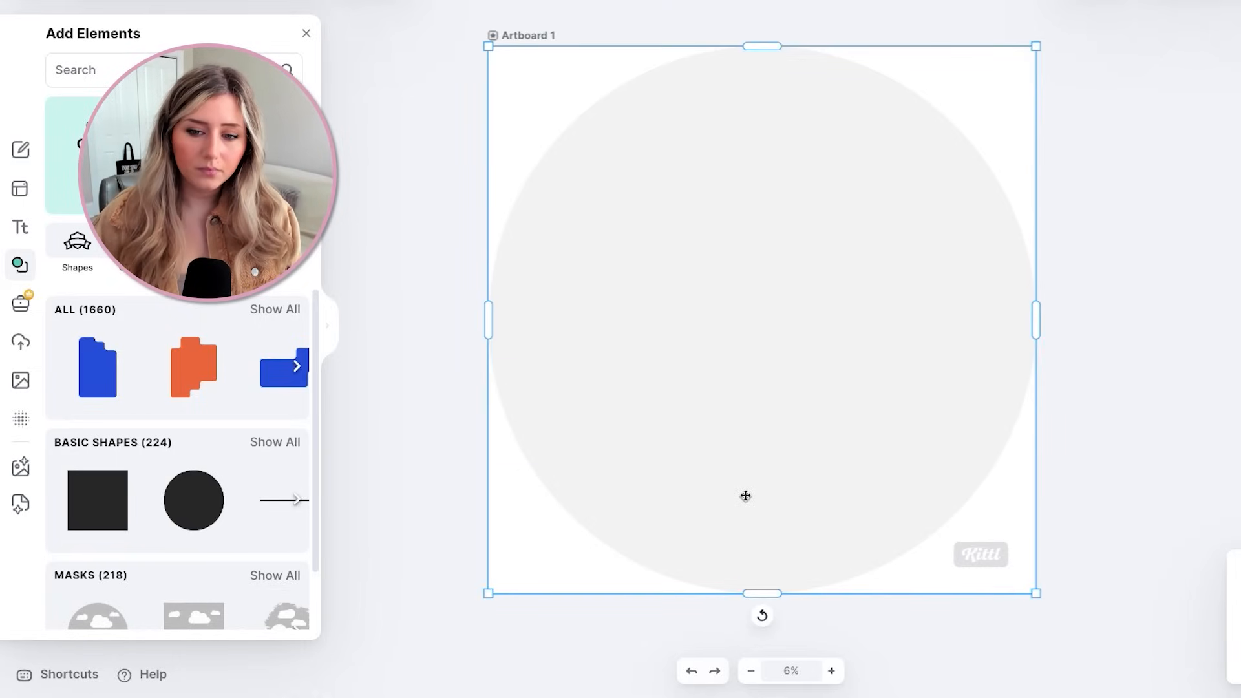
{"action": "left_click_drag", "start_coordinate": [748, 479], "coordinate": [757, 480]}
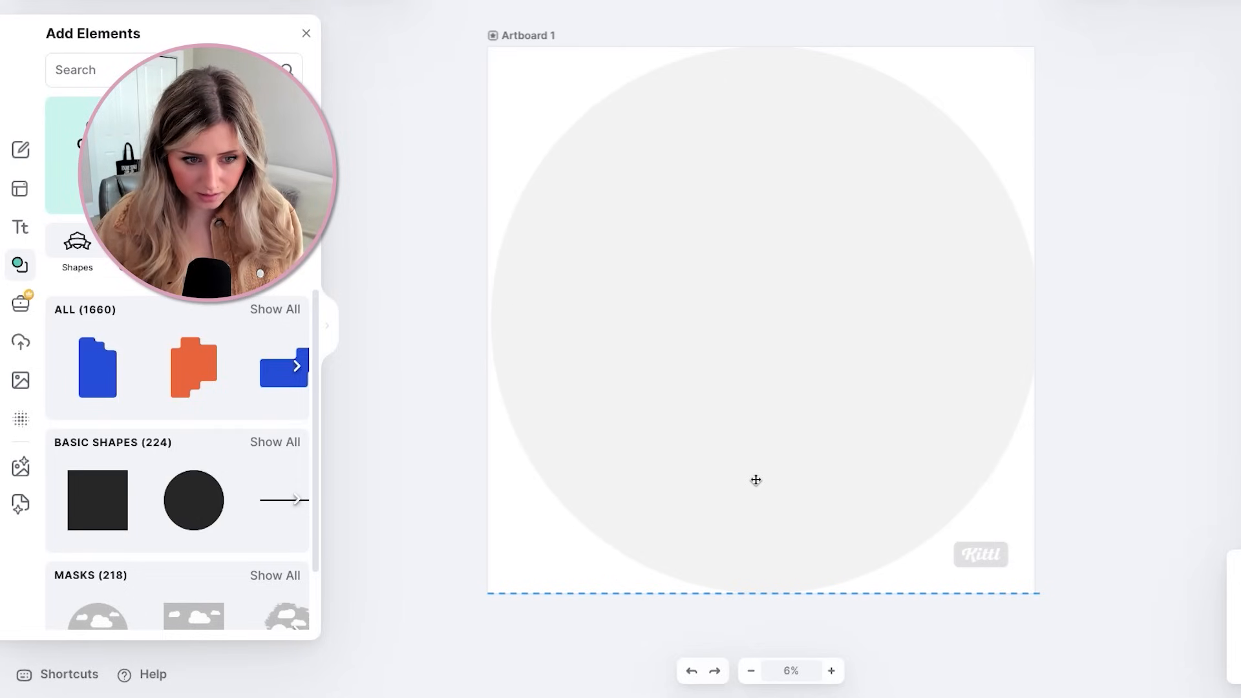
{"action": "left_click_drag", "start_coordinate": [753, 480], "coordinate": [750, 479]}
{"action": "left_click", "coordinate": [834, 145]}
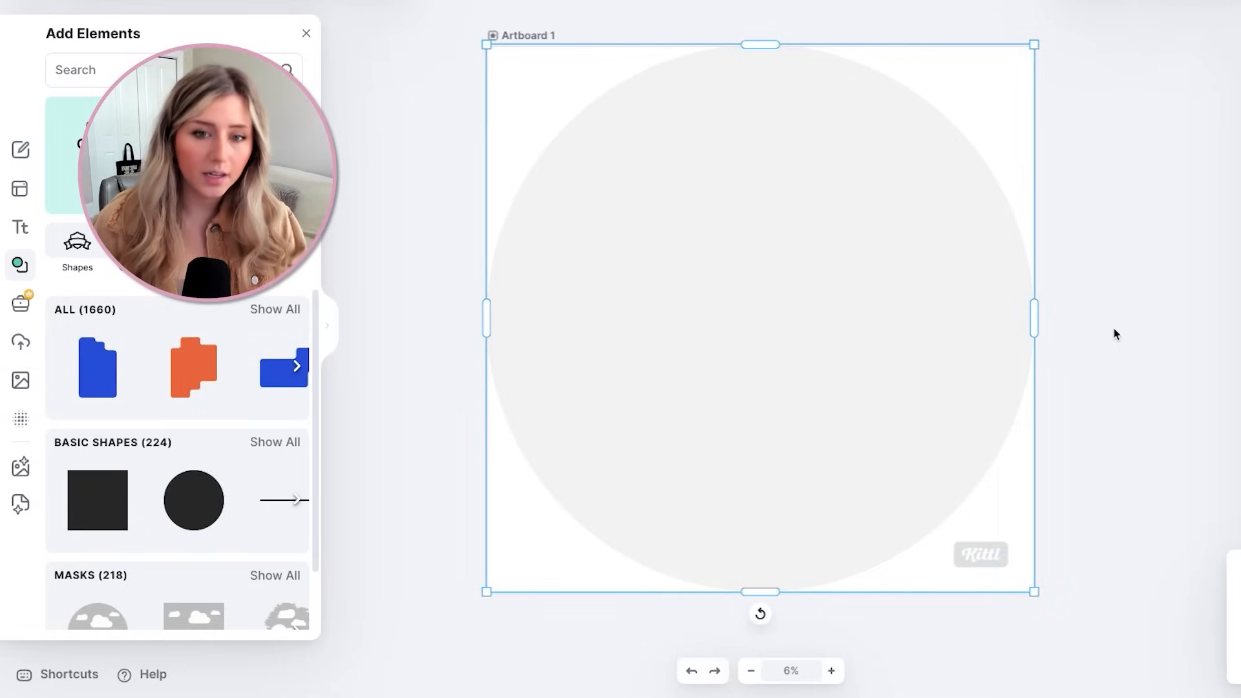
{"action": "left_click", "coordinate": [1114, 331]}
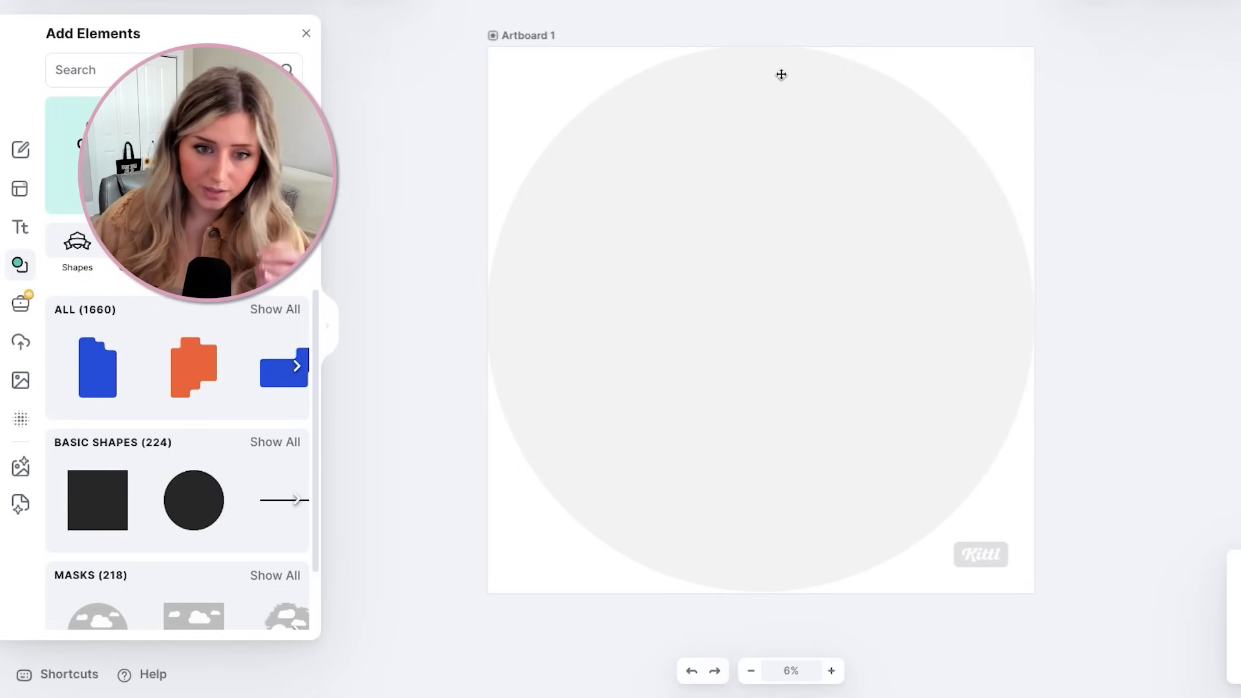
Add a second circle, shrink it to hanging-hole size and place it at the top center of the gray circle
{"action": "left_click", "coordinate": [196, 521]}
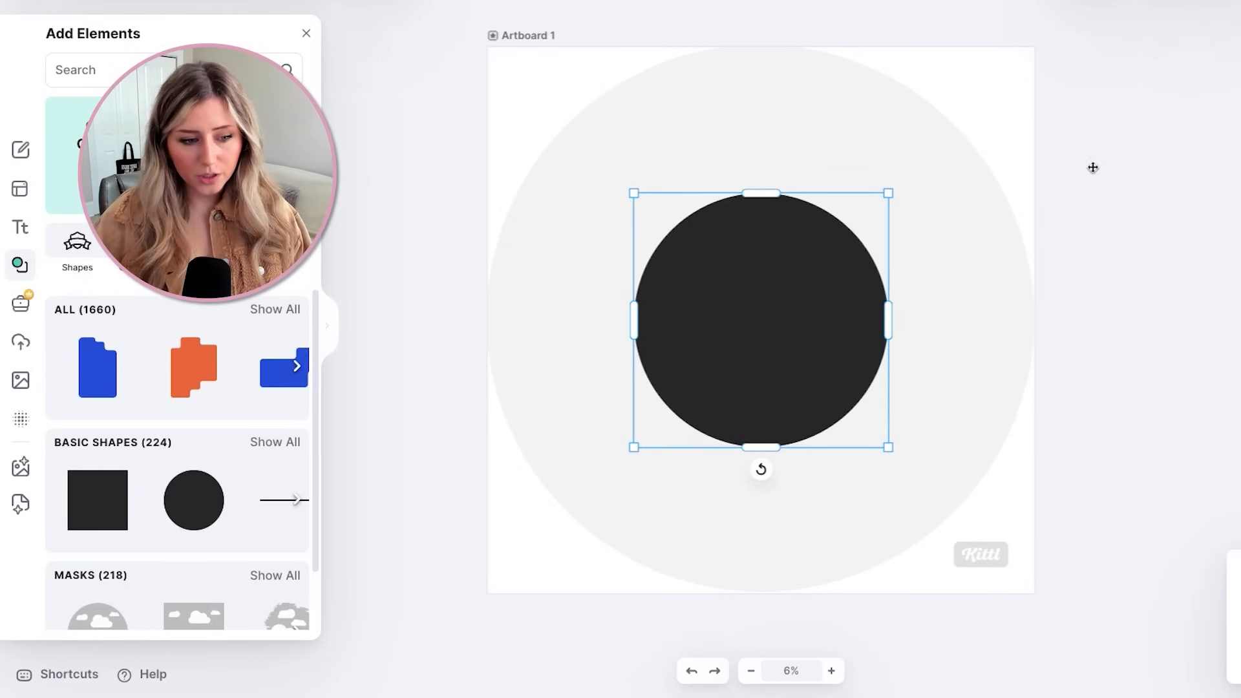
{"action": "left_click_drag", "start_coordinate": [893, 192], "coordinate": [776, 80]}
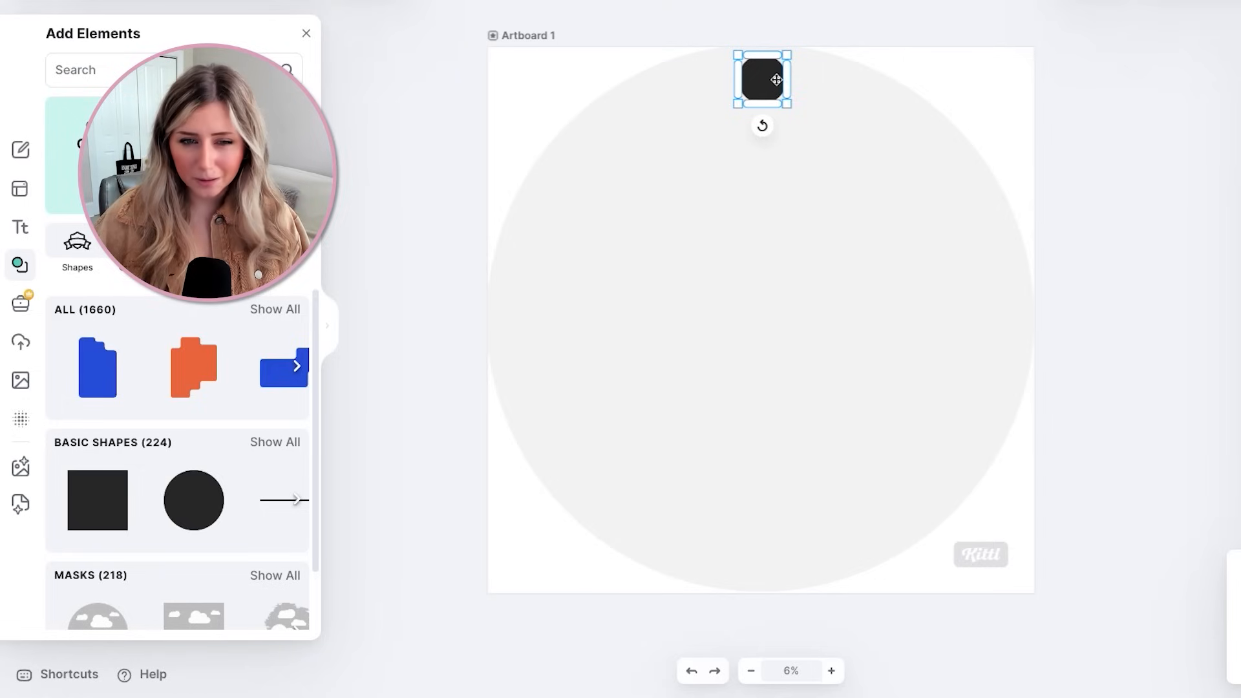
{"action": "left_click", "coordinate": [832, 35]}
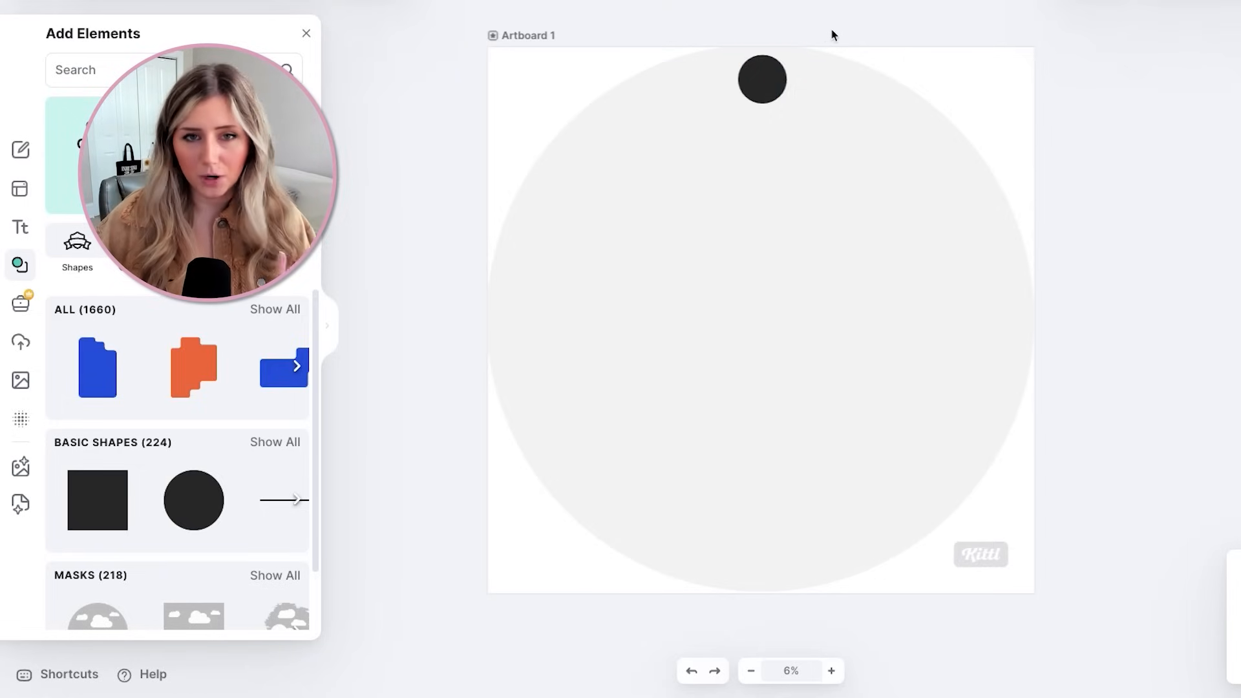
{"action": "left_click", "coordinate": [745, 79]}
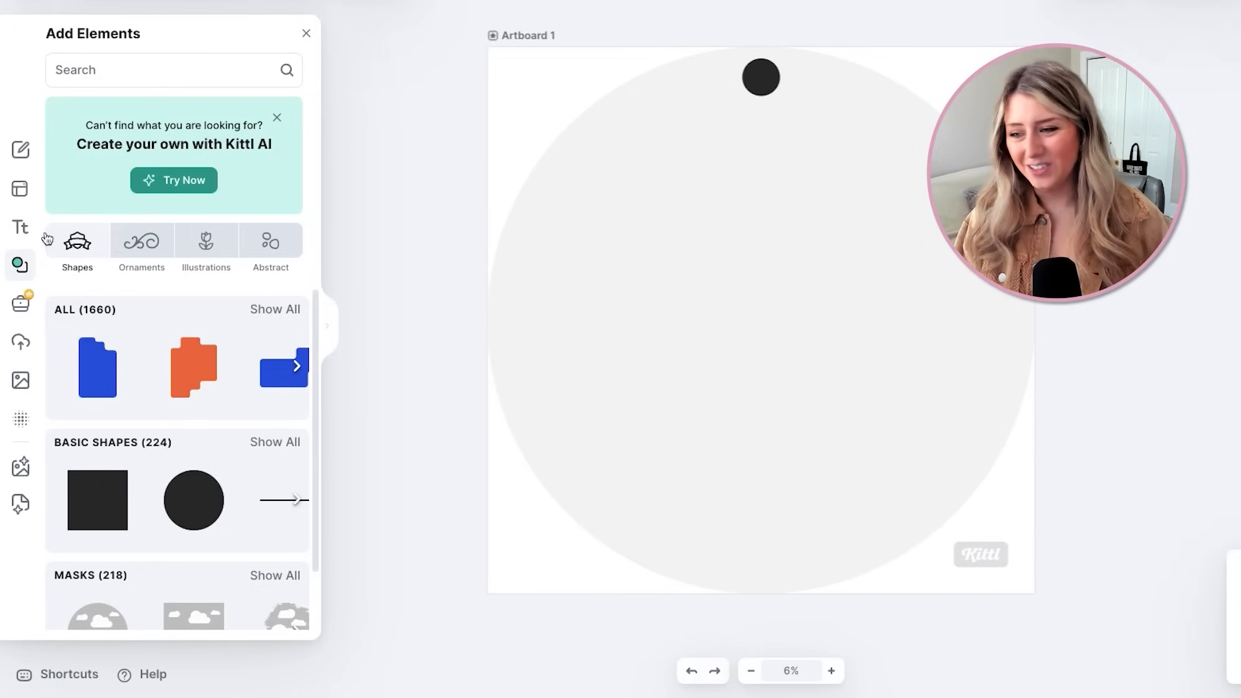
Add a headline, enlarge it near the top of the ornament and bend it into a circular arc
{"action": "left_click", "coordinate": [22, 231]}
{"action": "left_click", "coordinate": [174, 70]}
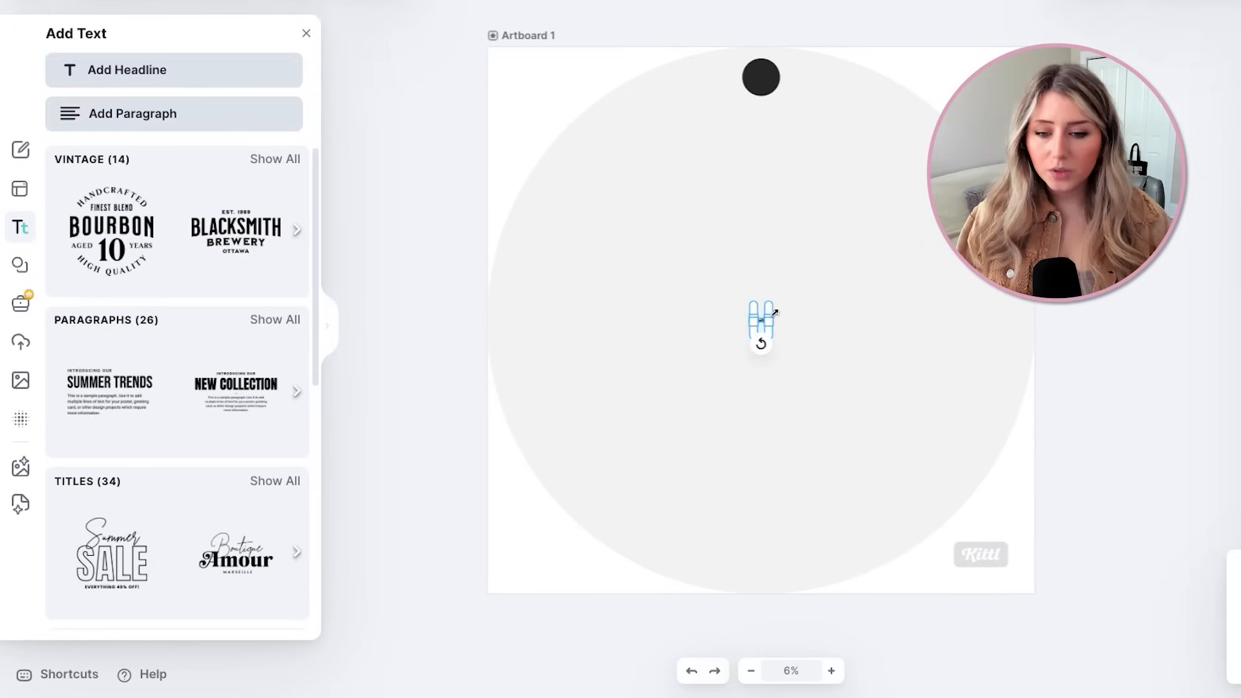
{"action": "left_click_drag", "start_coordinate": [773, 313], "coordinate": [1134, 249]}
{"action": "left_click_drag", "start_coordinate": [1018, 304], "coordinate": [843, 183]}
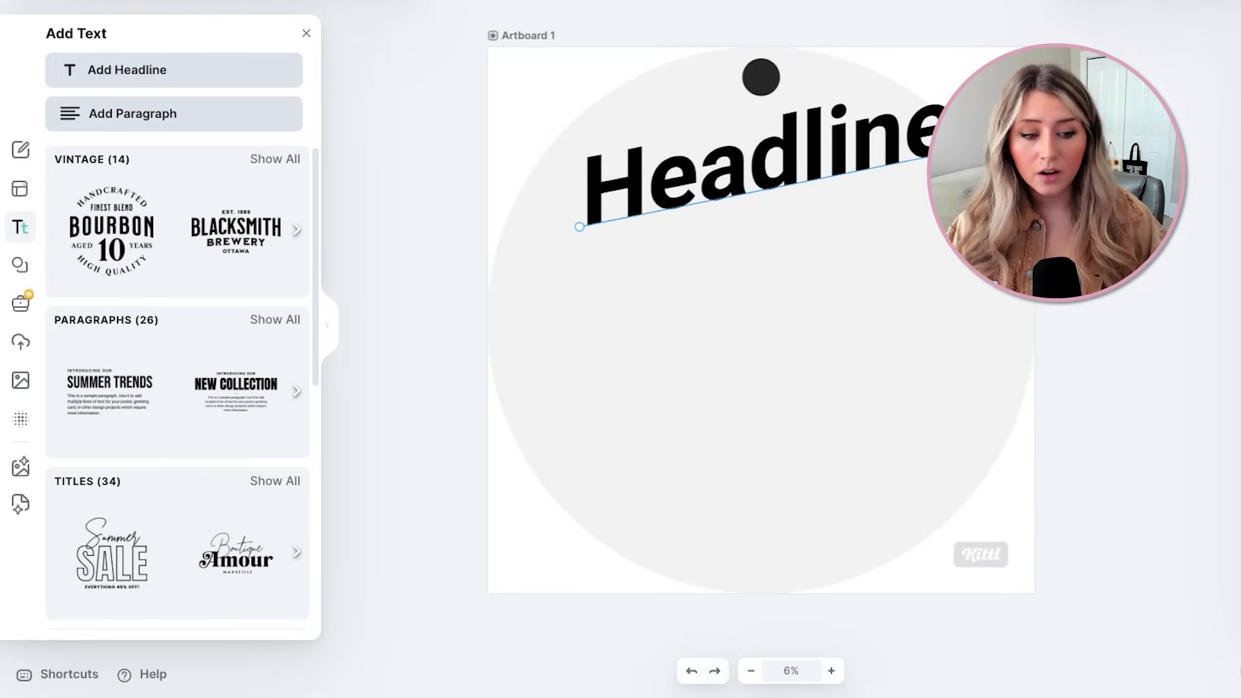
{"action": "left_click_drag", "start_coordinate": [805, 139], "coordinate": [798, 121]}
{"action": "left_click", "coordinate": [805, 120]}
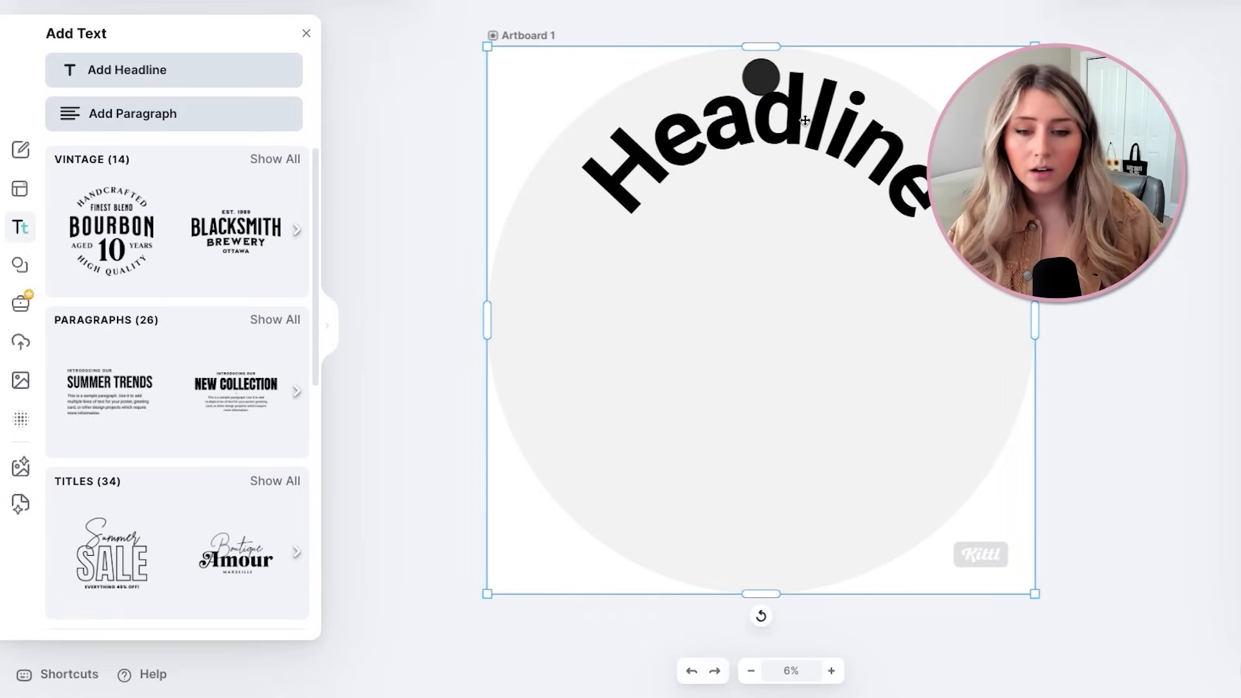
{"action": "double_click", "coordinate": [672, 162]}
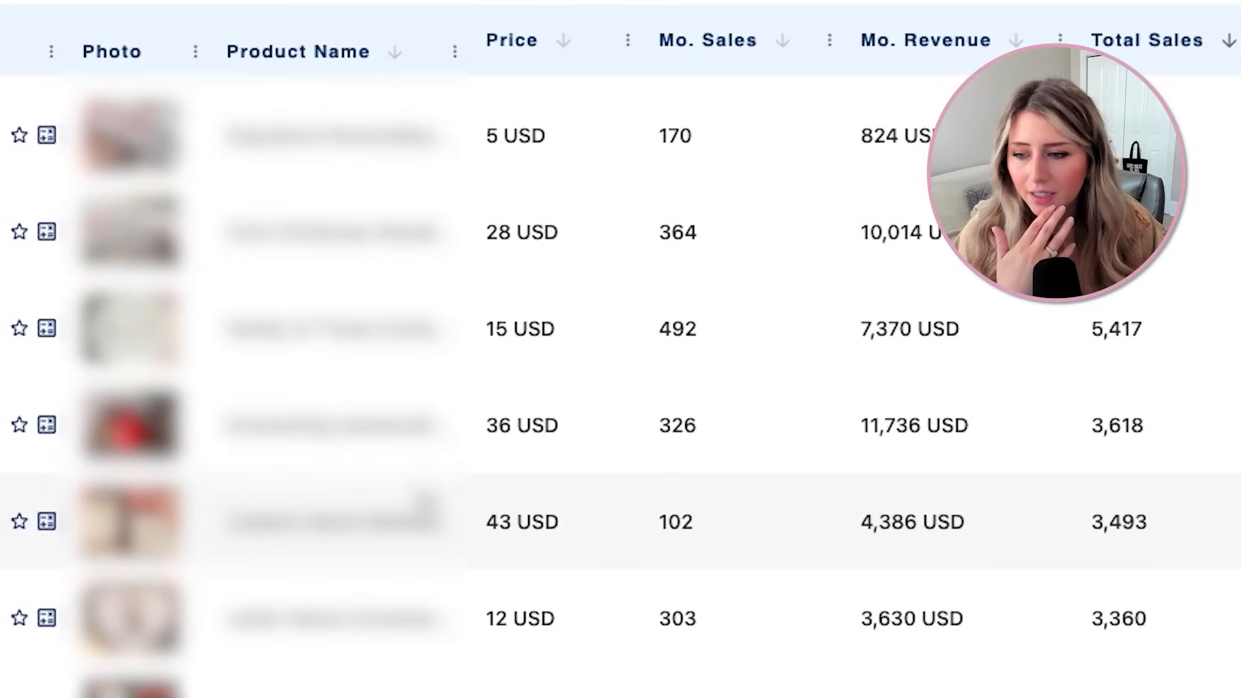
Switch to the ornament product research table and review the listings with the highest total sales for wording ideas
{"action": "scroll", "coordinate": [485, 515], "scroll_direction": "down", "scroll_amount": 1}
{"action": "scroll", "coordinate": [488, 515], "scroll_direction": "up", "scroll_amount": 5}
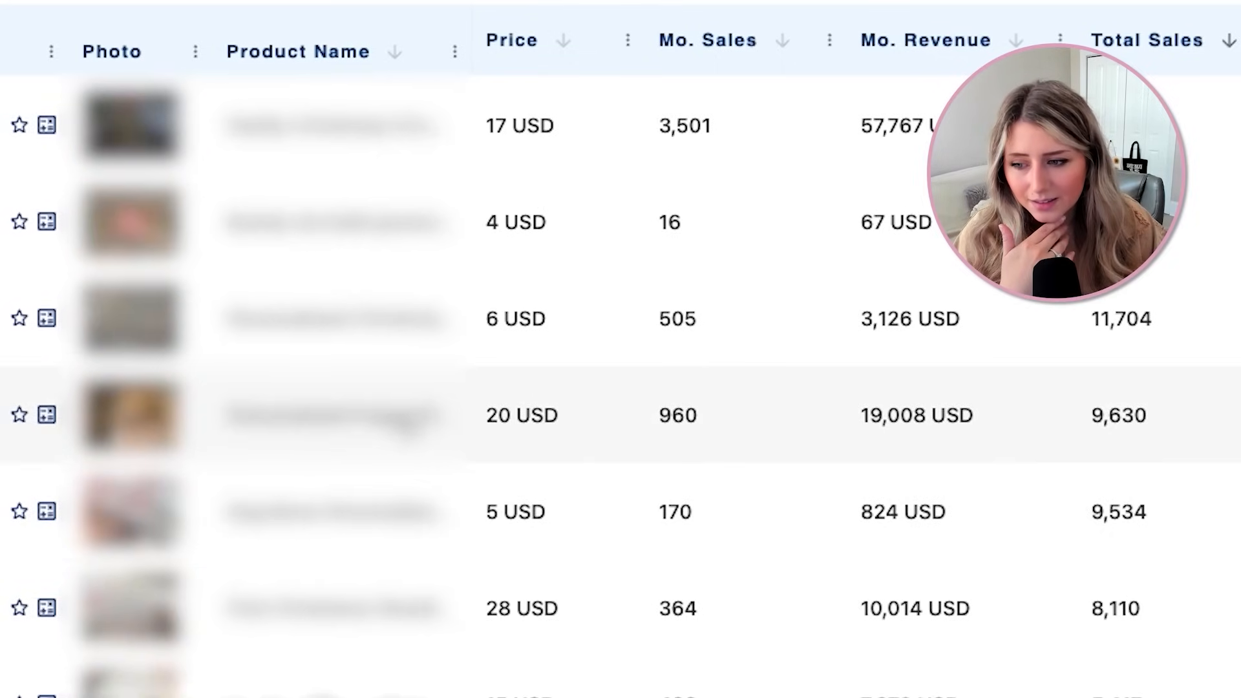
{"action": "left_click", "coordinate": [414, 425]}
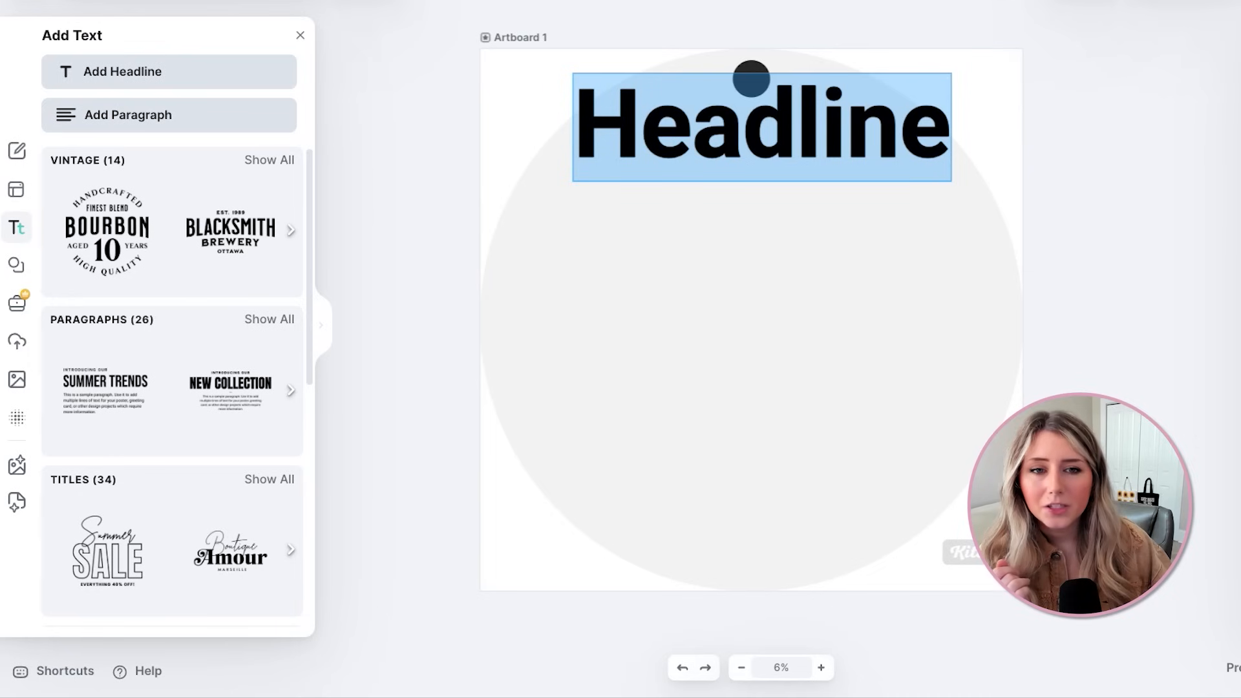
Back in Kittl, replace the headline text with "our first Christmas"
{"action": "left_click", "coordinate": [828, 144]}
{"action": "left_click_drag", "start_coordinate": [946, 141], "coordinate": [599, 130]}
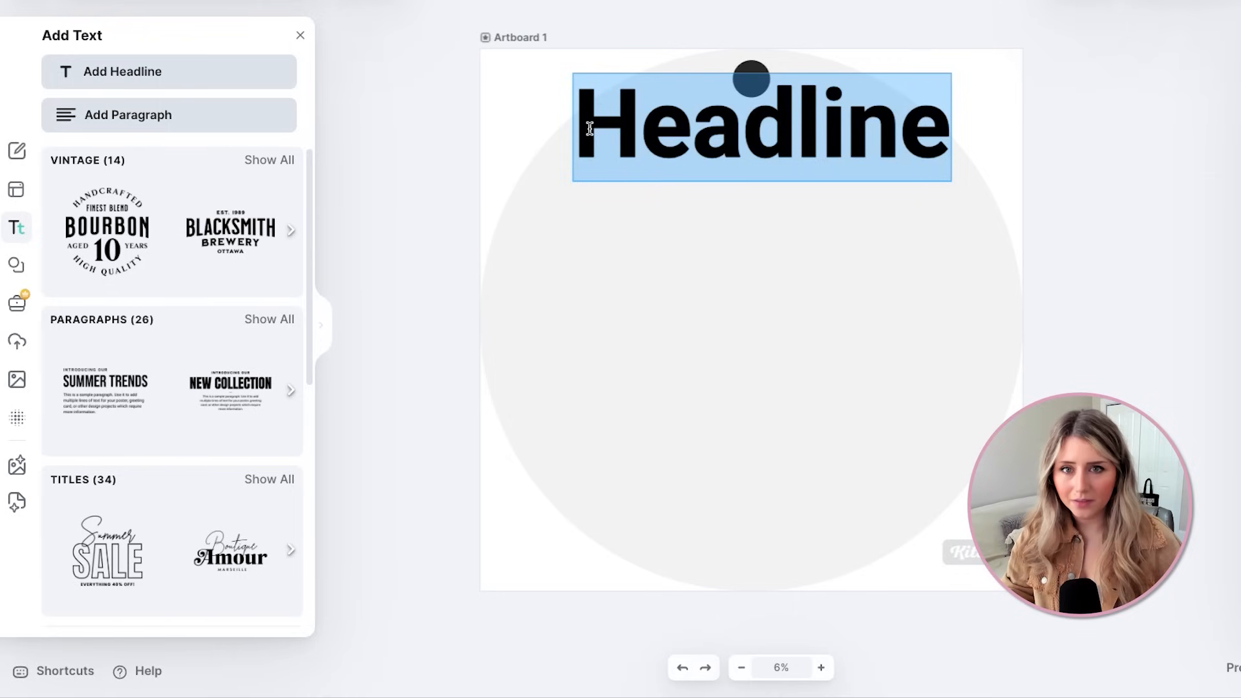
{"action": "type", "text": "our first Christmas"}
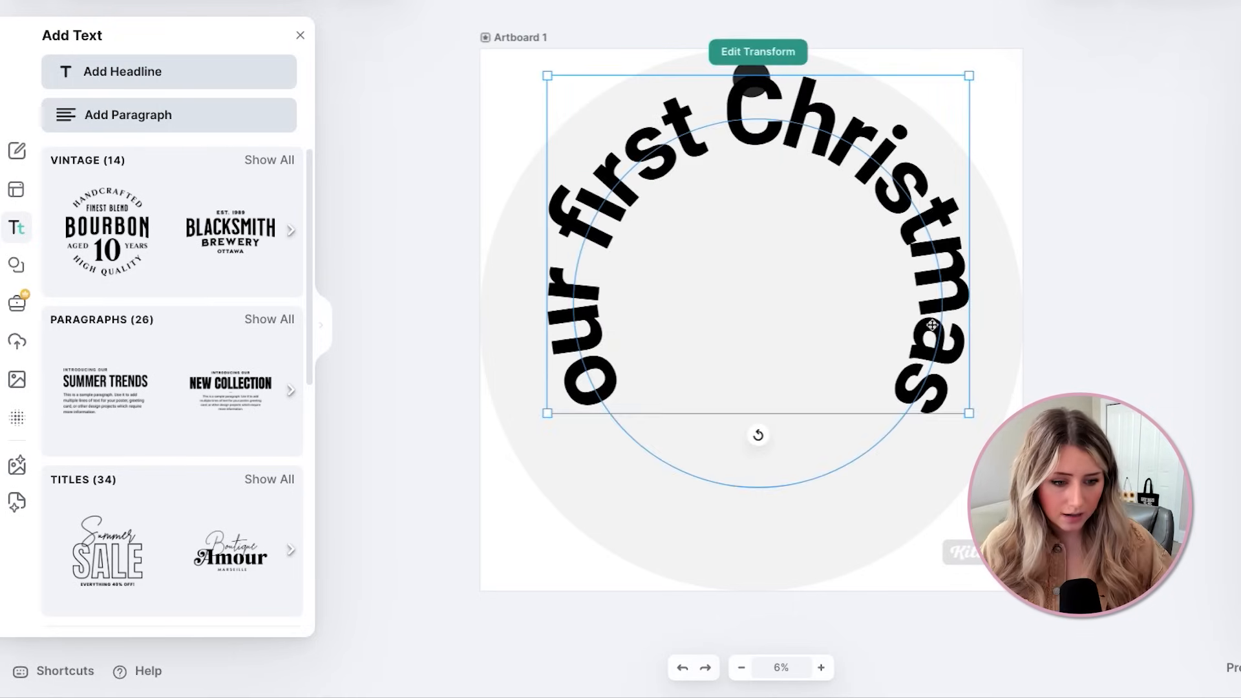
Enlarge the text's circular path and position the phrase along the upper curve of the ornament
{"action": "left_click", "coordinate": [748, 50]}
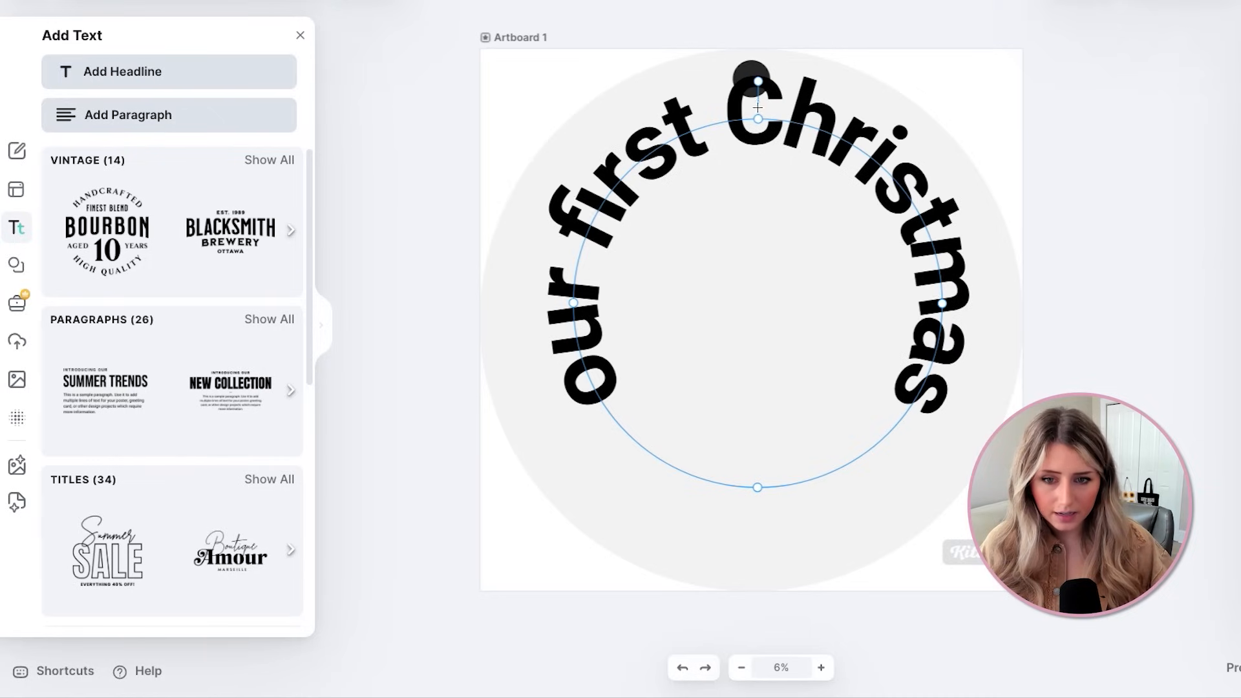
{"action": "left_click_drag", "start_coordinate": [758, 120], "coordinate": [758, 0]}
{"action": "left_click_drag", "start_coordinate": [529, 68], "coordinate": [537, 234]}
{"action": "left_click_drag", "start_coordinate": [765, 105], "coordinate": [765, 0]}
{"action": "left_click_drag", "start_coordinate": [971, 51], "coordinate": [989, 204]}
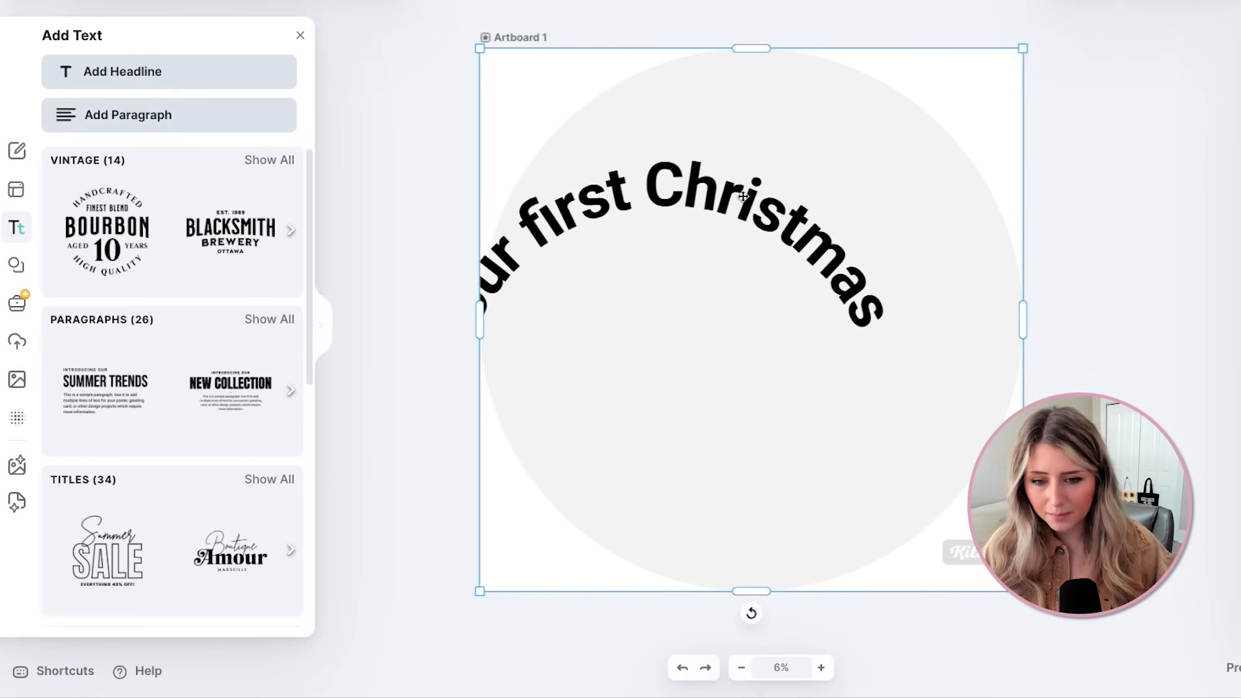
{"action": "left_click", "coordinate": [726, 198]}
{"action": "left_click_drag", "start_coordinate": [733, 196], "coordinate": [826, 111]}
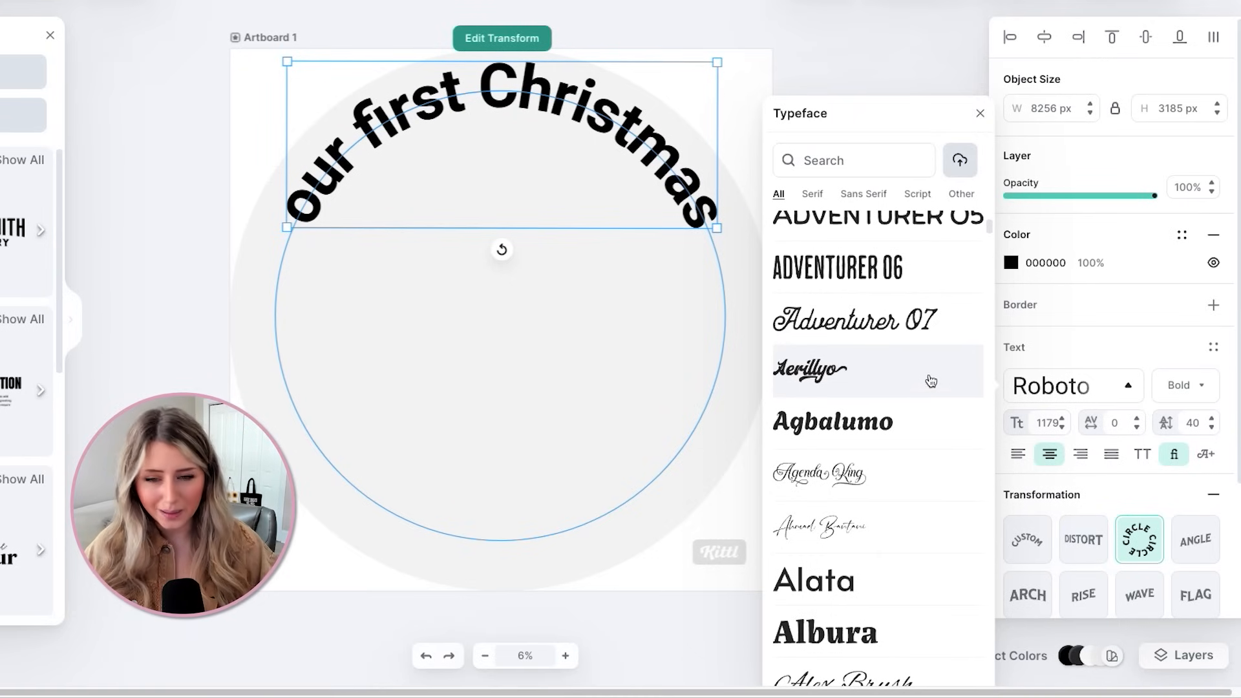
Set the curved phrase in the Américaine typeface and turn on all uppercase letters
{"action": "left_click", "coordinate": [920, 270]}
{"action": "scroll", "coordinate": [934, 324], "scroll_direction": "down", "scroll_amount": 6}
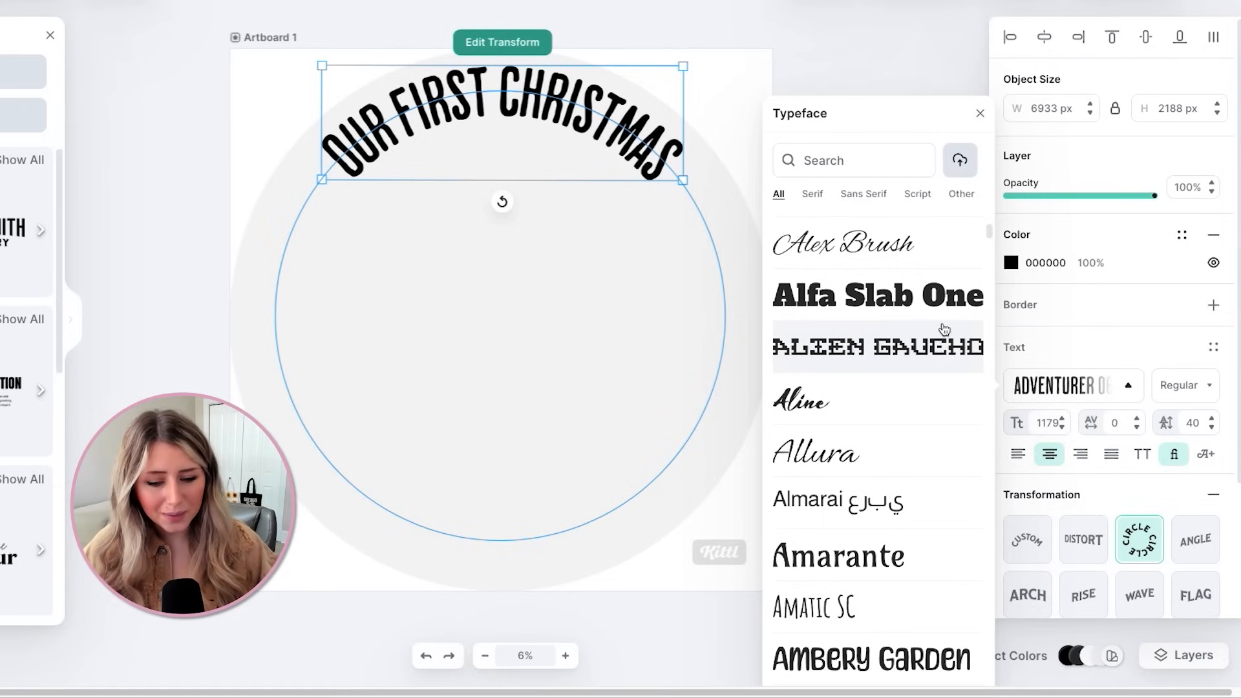
{"action": "scroll", "coordinate": [944, 330], "scroll_direction": "down", "scroll_amount": 9}
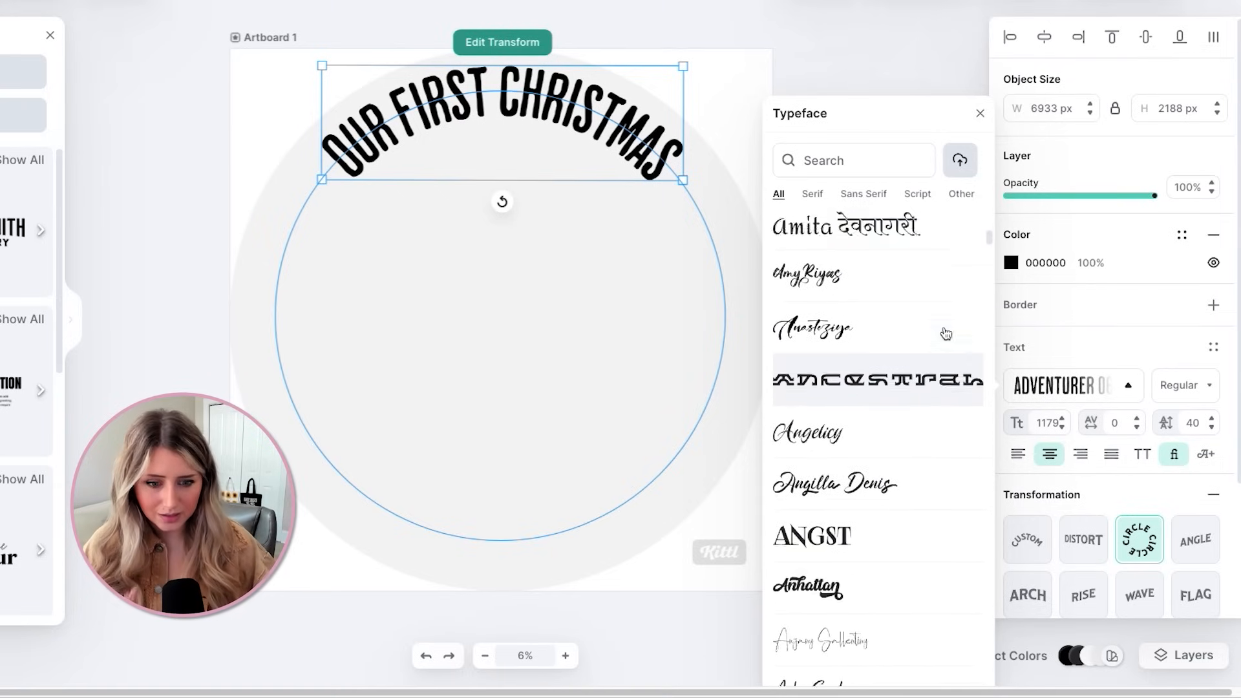
{"action": "scroll", "coordinate": [946, 334], "scroll_direction": "up", "scroll_amount": 2}
{"action": "left_click", "coordinate": [914, 241]}
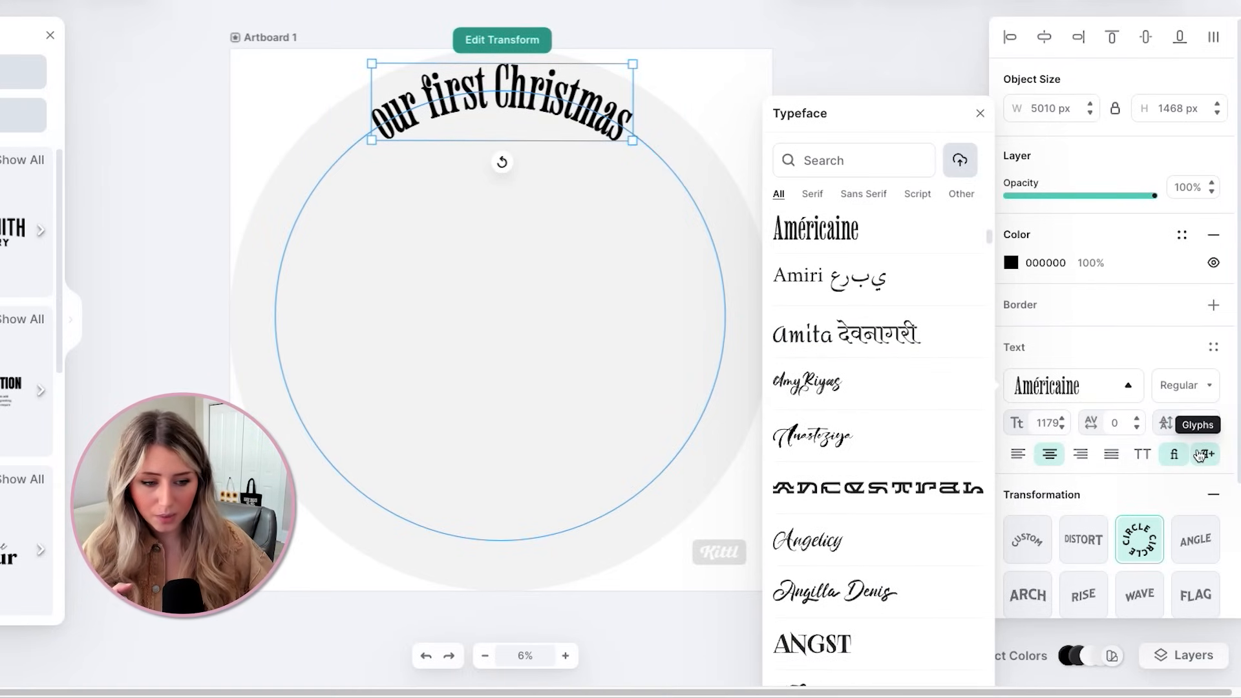
{"action": "left_click", "coordinate": [1143, 454]}
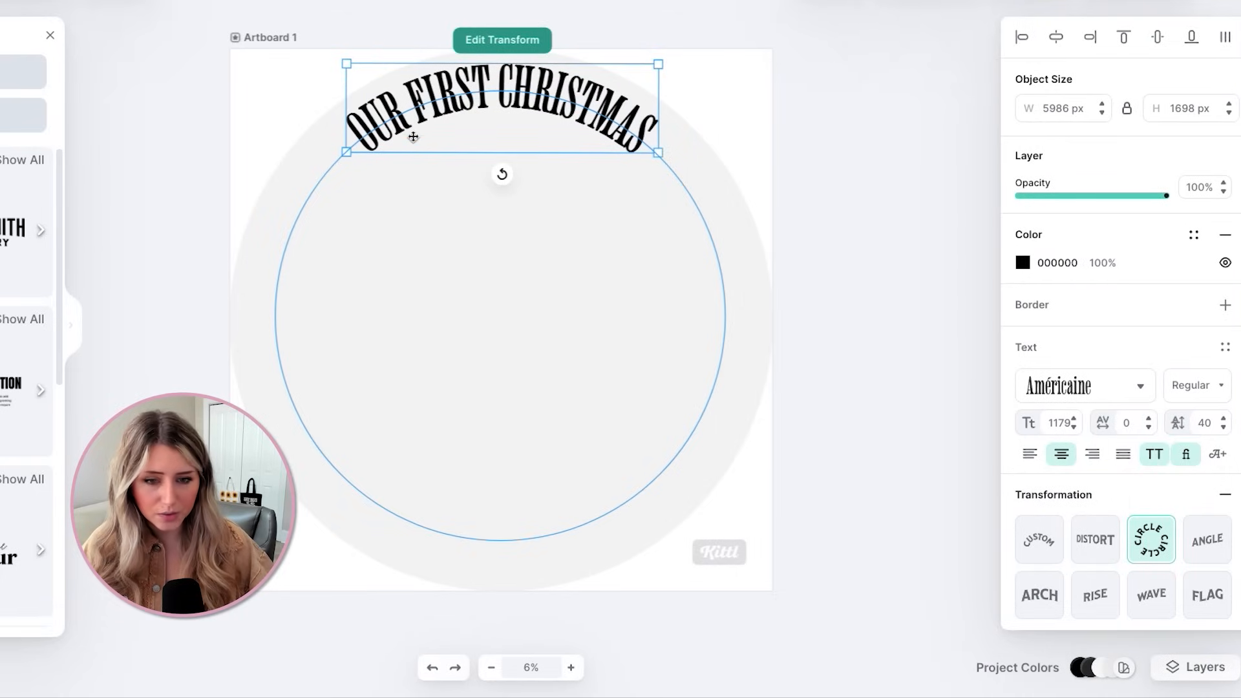
Enlarge the curved phrase to about 9417 px wide, then set it in the Adventurer 02 typeface without the all-uppercase option
{"action": "left_click_drag", "start_coordinate": [547, 90], "coordinate": [527, 133]}
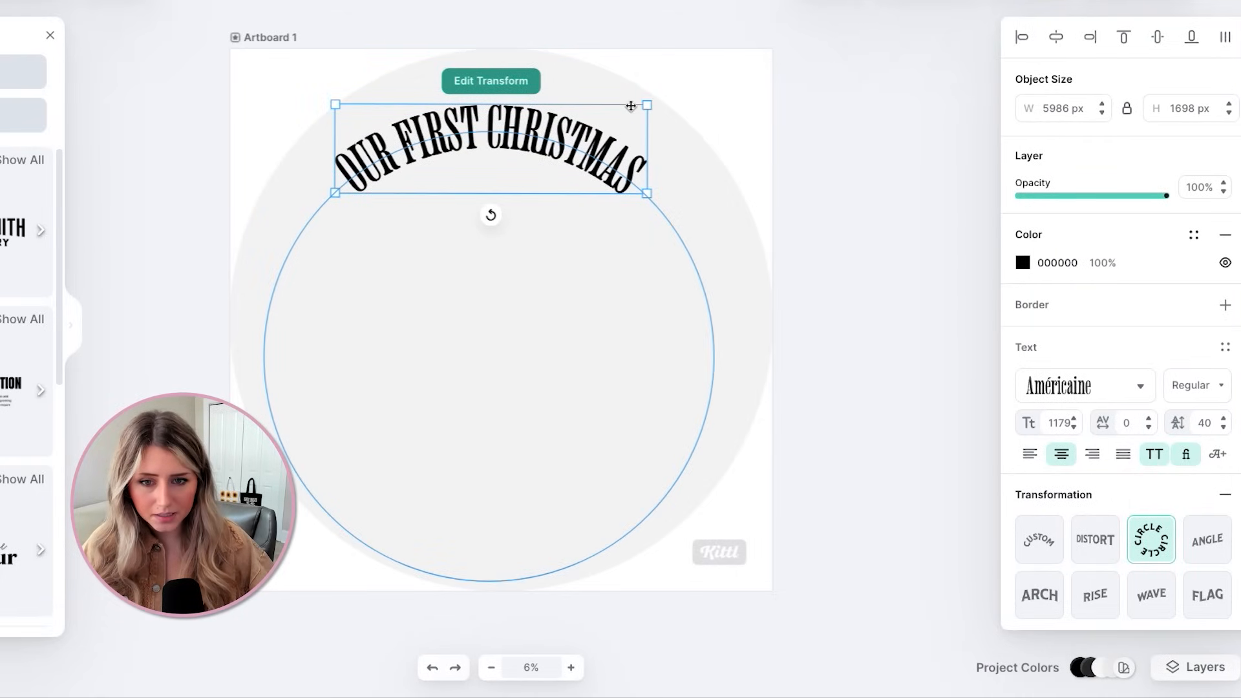
{"action": "left_click_drag", "start_coordinate": [646, 103], "coordinate": [562, 108]}
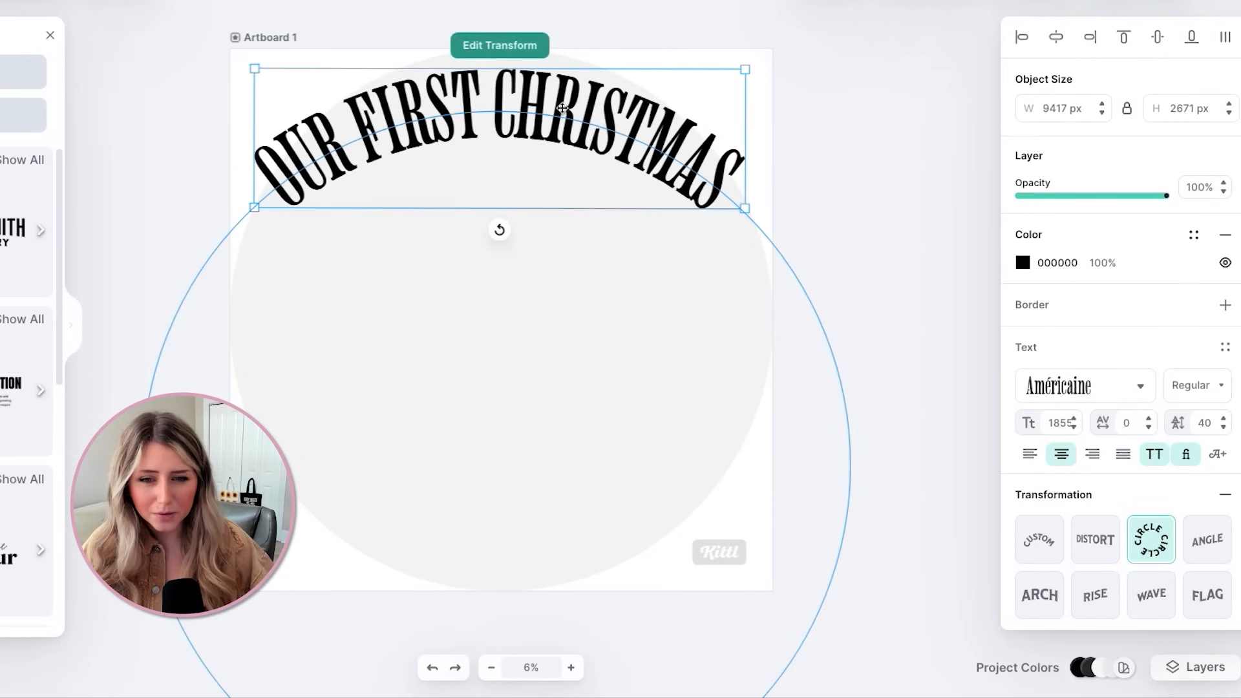
{"action": "left_click", "coordinate": [1097, 396]}
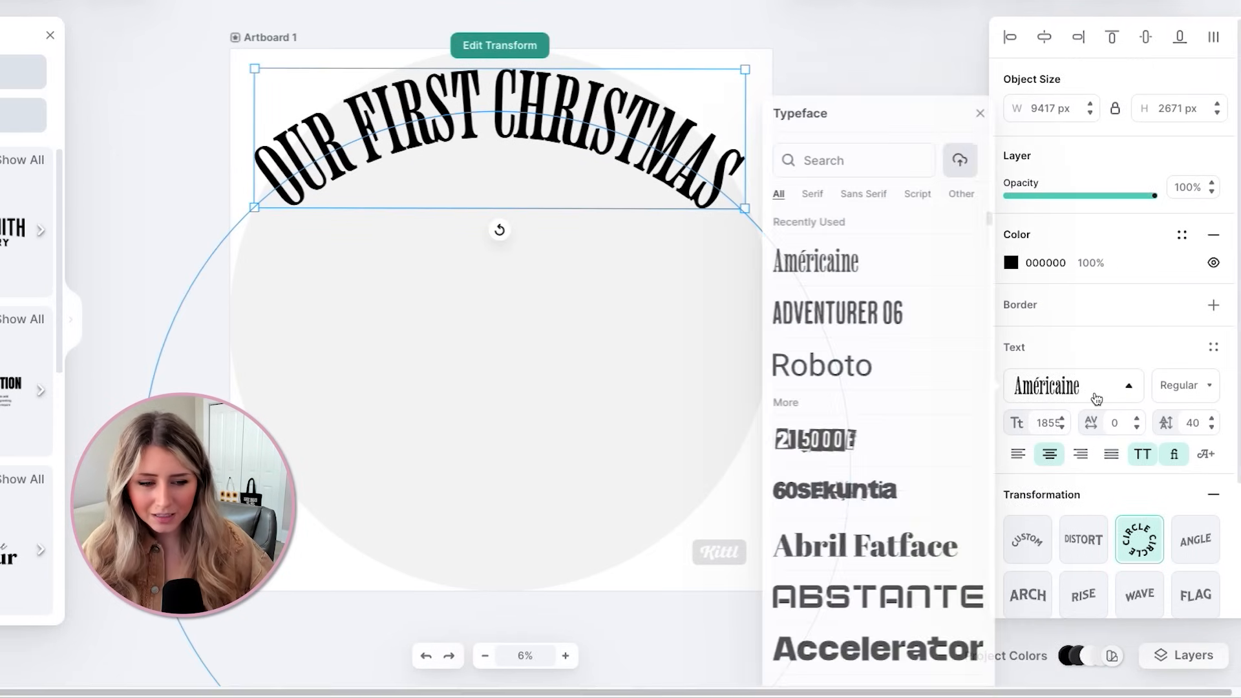
{"action": "scroll", "coordinate": [880, 518], "scroll_direction": "down", "scroll_amount": 10}
{"action": "scroll", "coordinate": [881, 543], "scroll_direction": "down", "scroll_amount": 15}
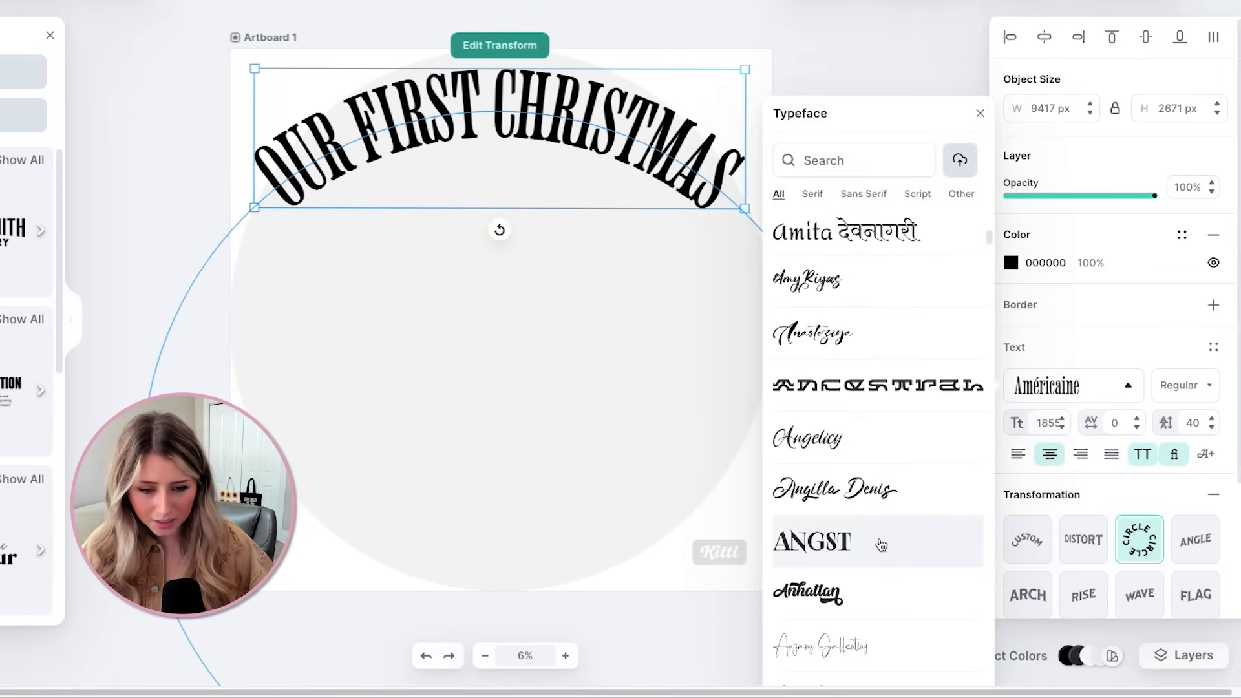
{"action": "scroll", "coordinate": [887, 543], "scroll_direction": "down", "scroll_amount": 15}
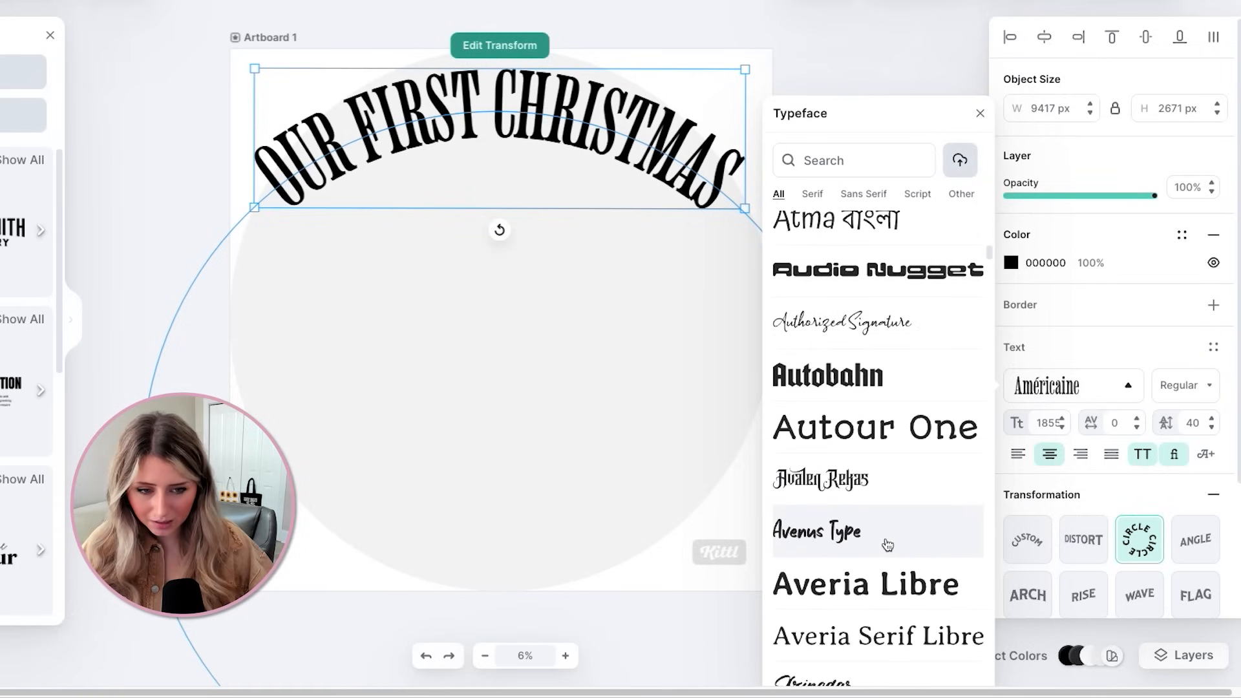
{"action": "scroll", "coordinate": [887, 539], "scroll_direction": "down", "scroll_amount": 10}
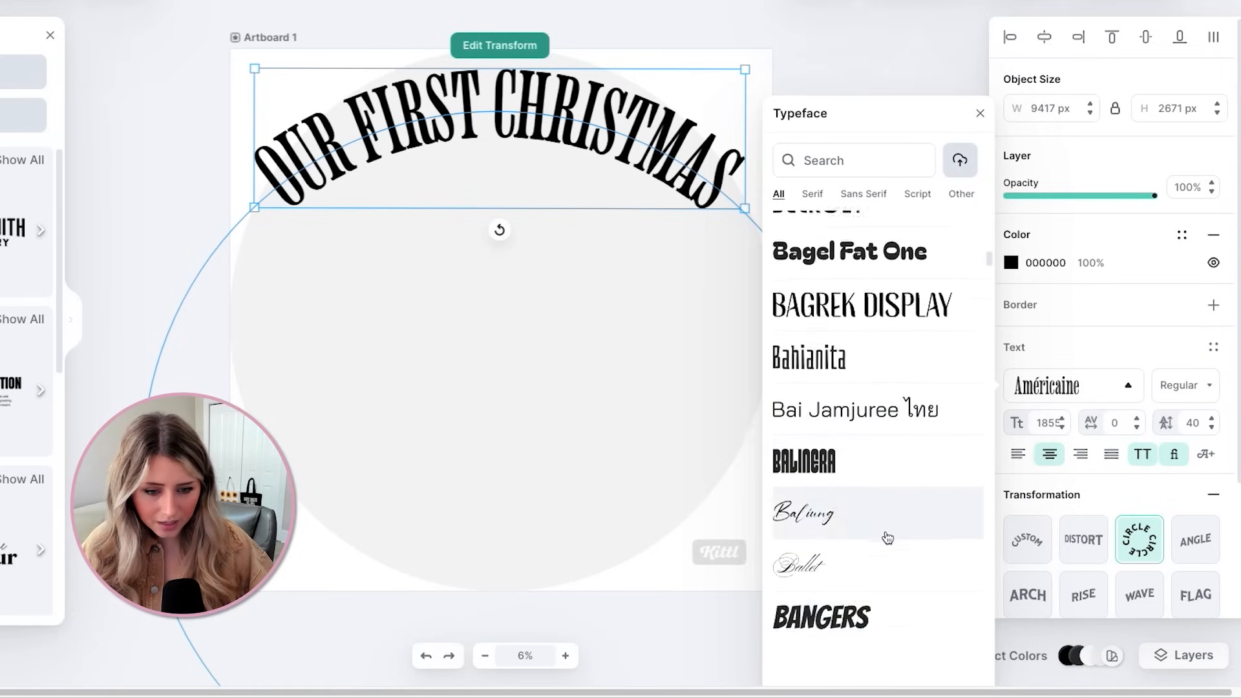
{"action": "scroll", "coordinate": [891, 548], "scroll_direction": "down", "scroll_amount": 8}
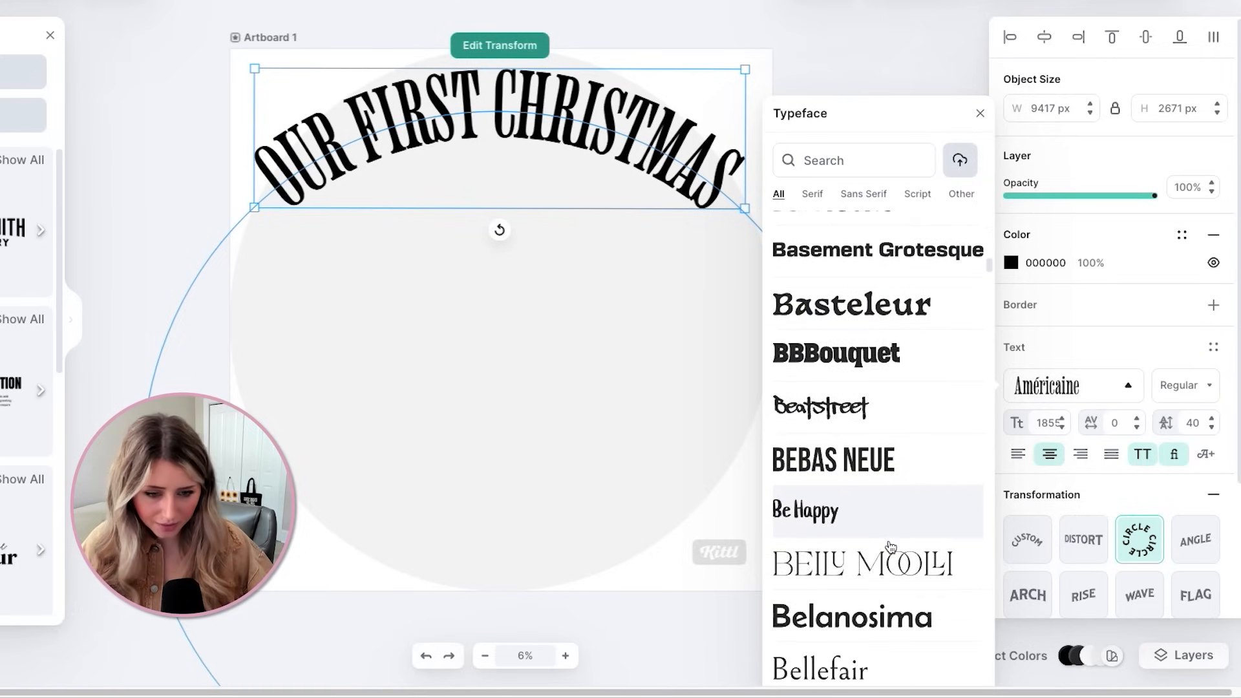
{"action": "scroll", "coordinate": [890, 546], "scroll_direction": "down", "scroll_amount": 3}
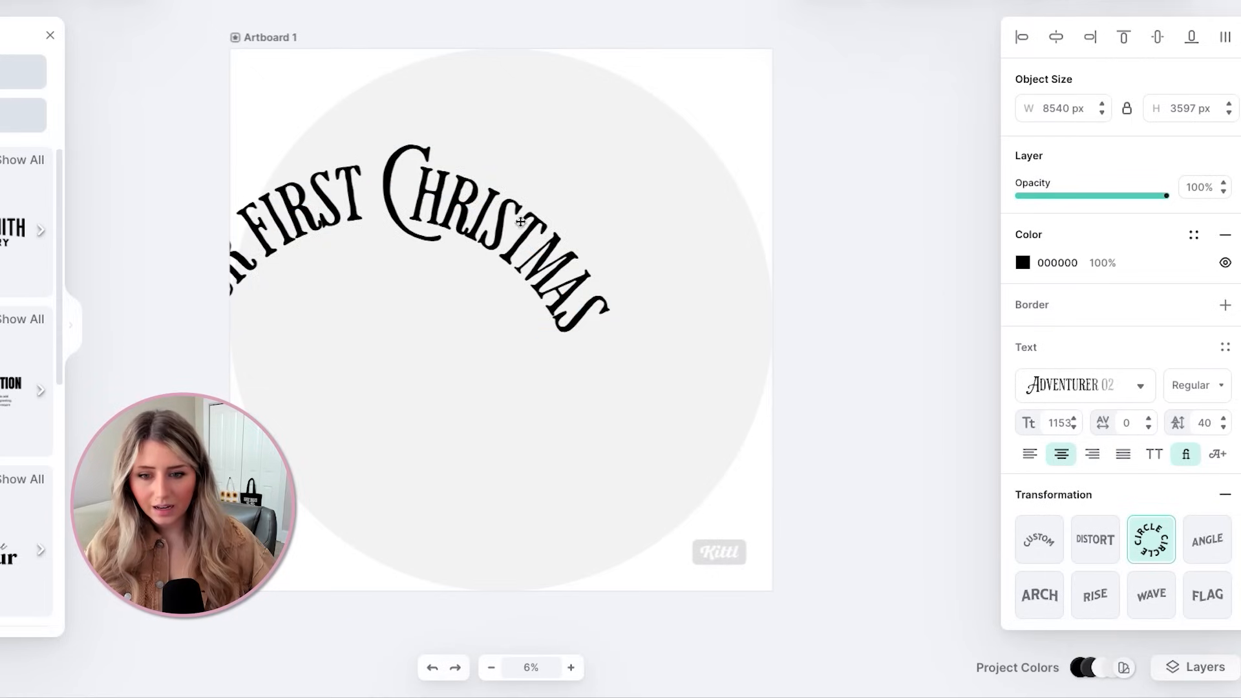
Center the phrase along the ornament's upper curve and correct its capitalization to read "Our first christmas"
{"action": "left_click_drag", "start_coordinate": [486, 159], "coordinate": [616, 159]}
{"action": "left_click", "coordinate": [517, 139]}
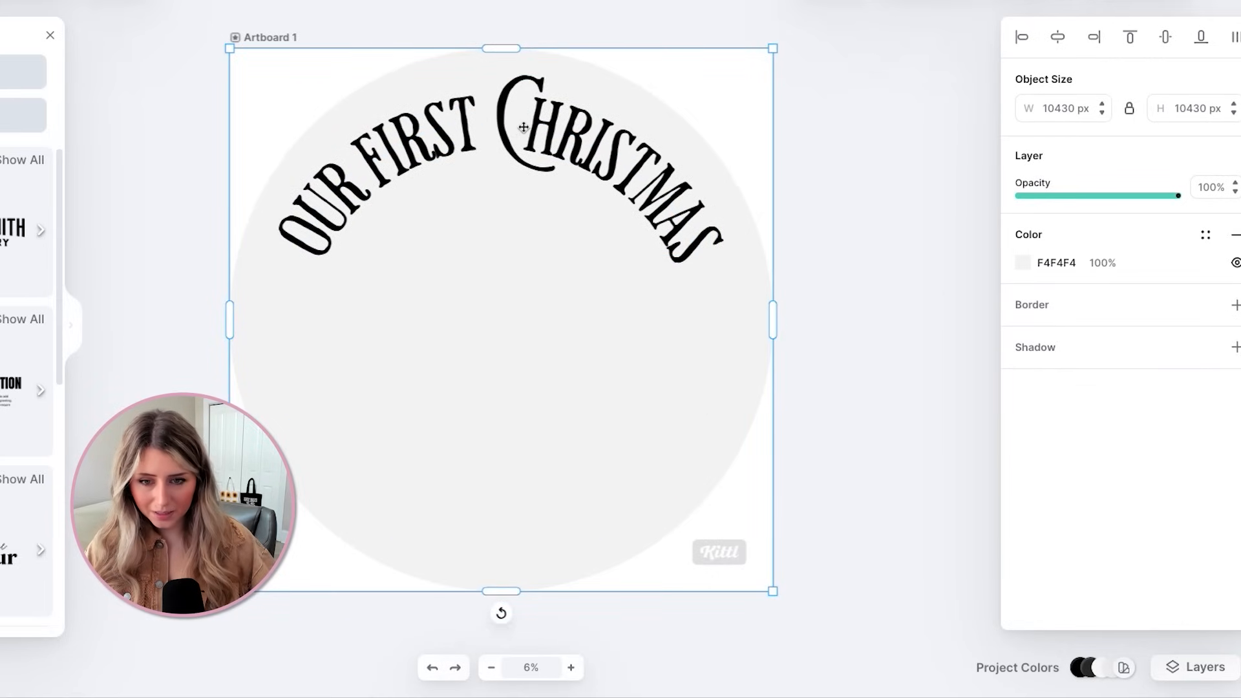
{"action": "double_click", "coordinate": [577, 147]}
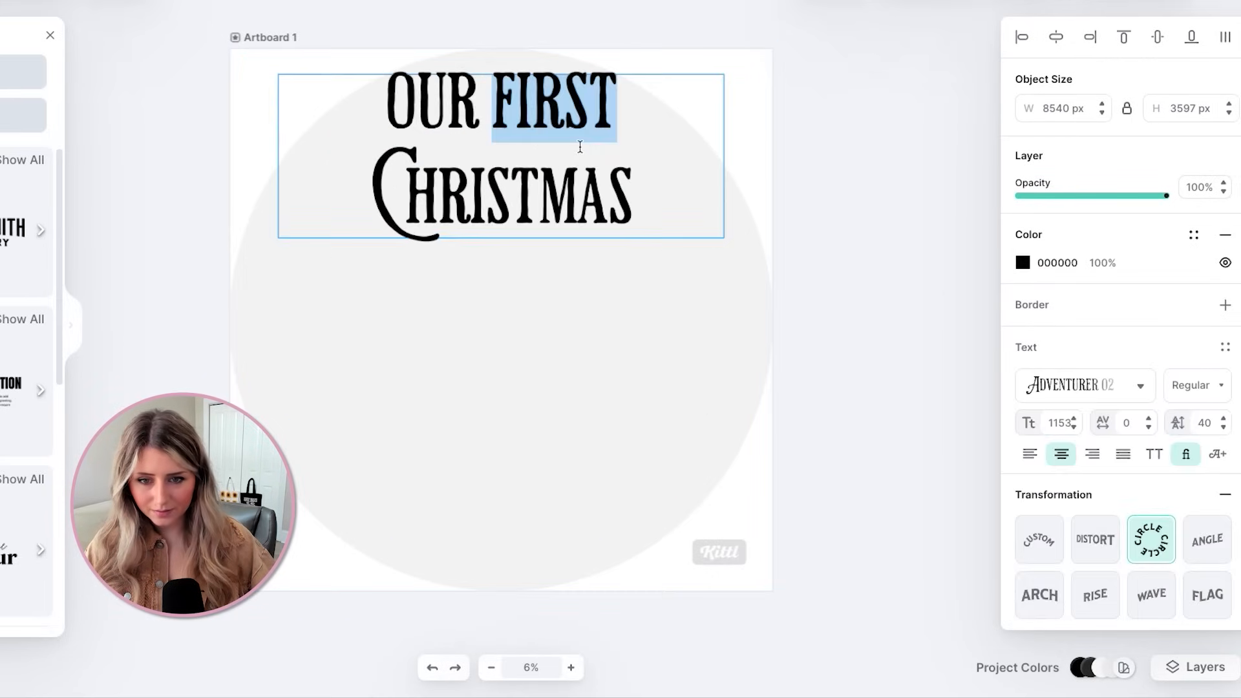
{"action": "left_click", "coordinate": [411, 168]}
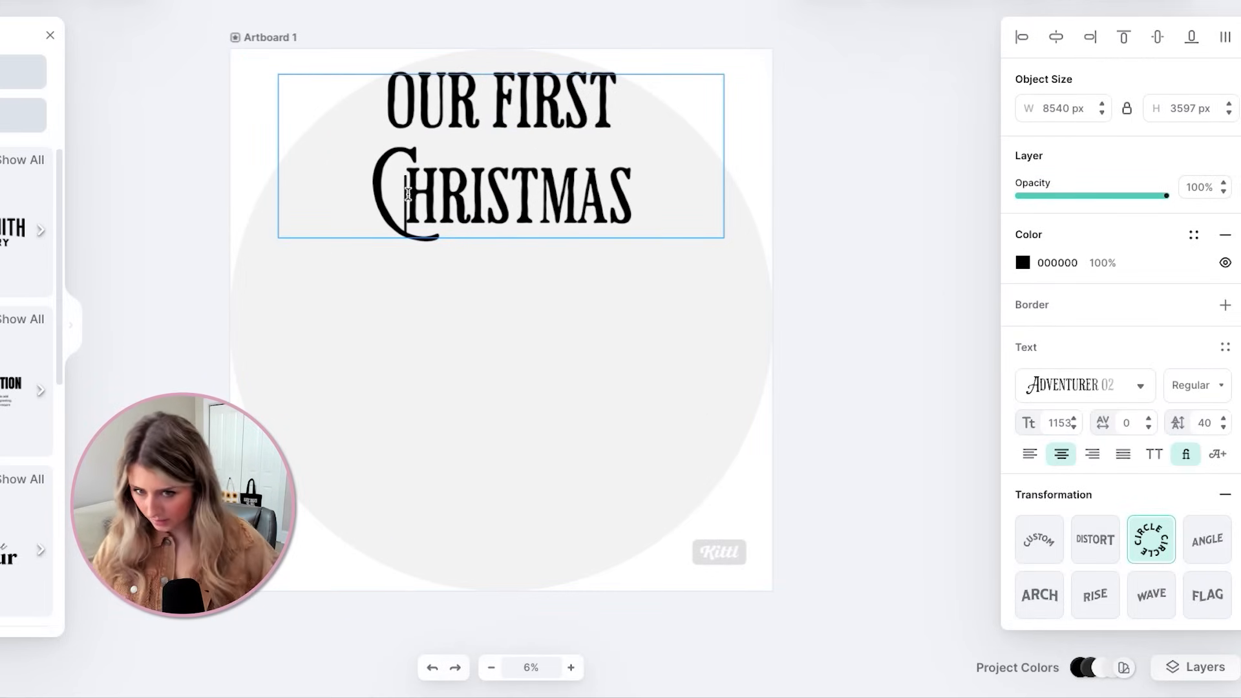
{"action": "key", "text": "BackSpace"}
{"action": "type", "text": "C"}
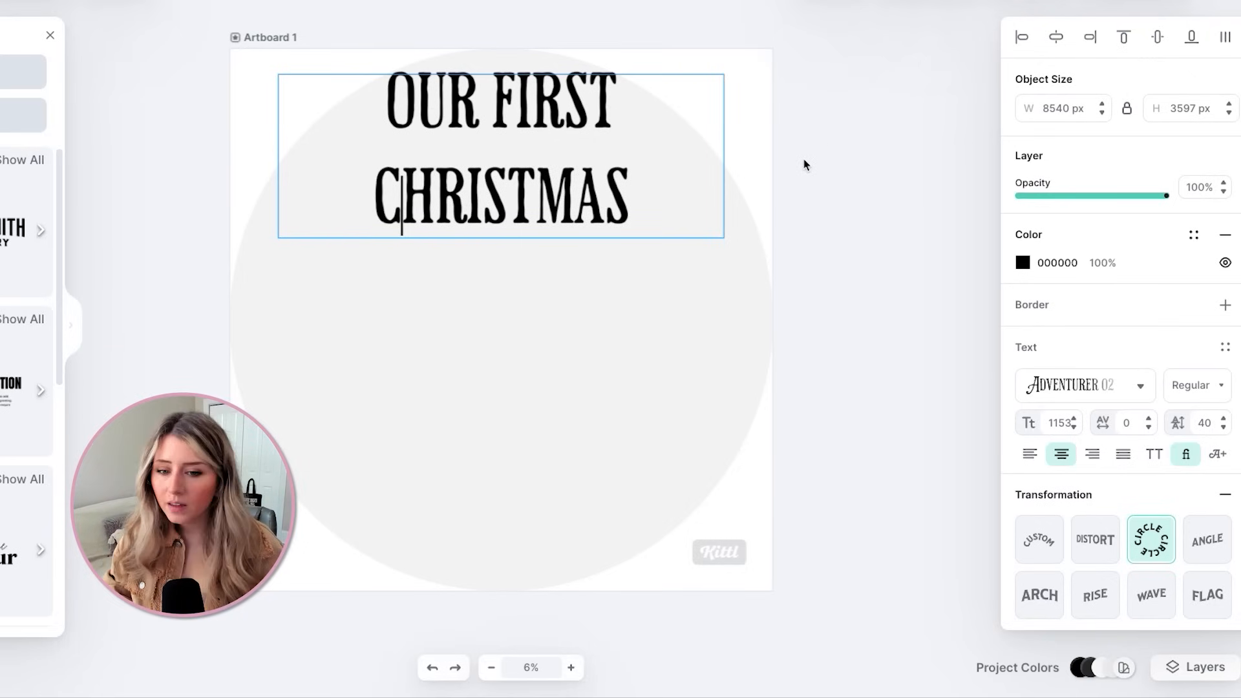
{"action": "key", "text": "Escape"}
{"action": "left_click", "coordinate": [310, 181]}
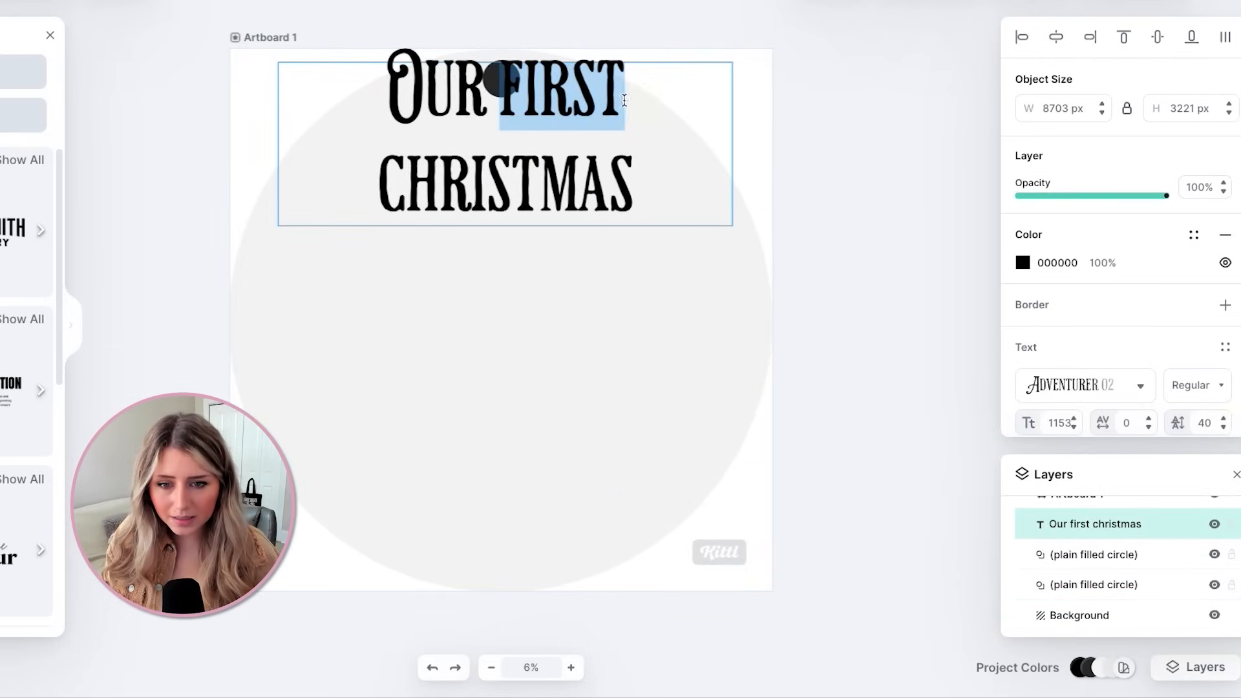
Add extra spaces between "first" and "christmas" and shift the phrase so the gap surrounds the ornament's hole
{"action": "left_click", "coordinate": [644, 91]}
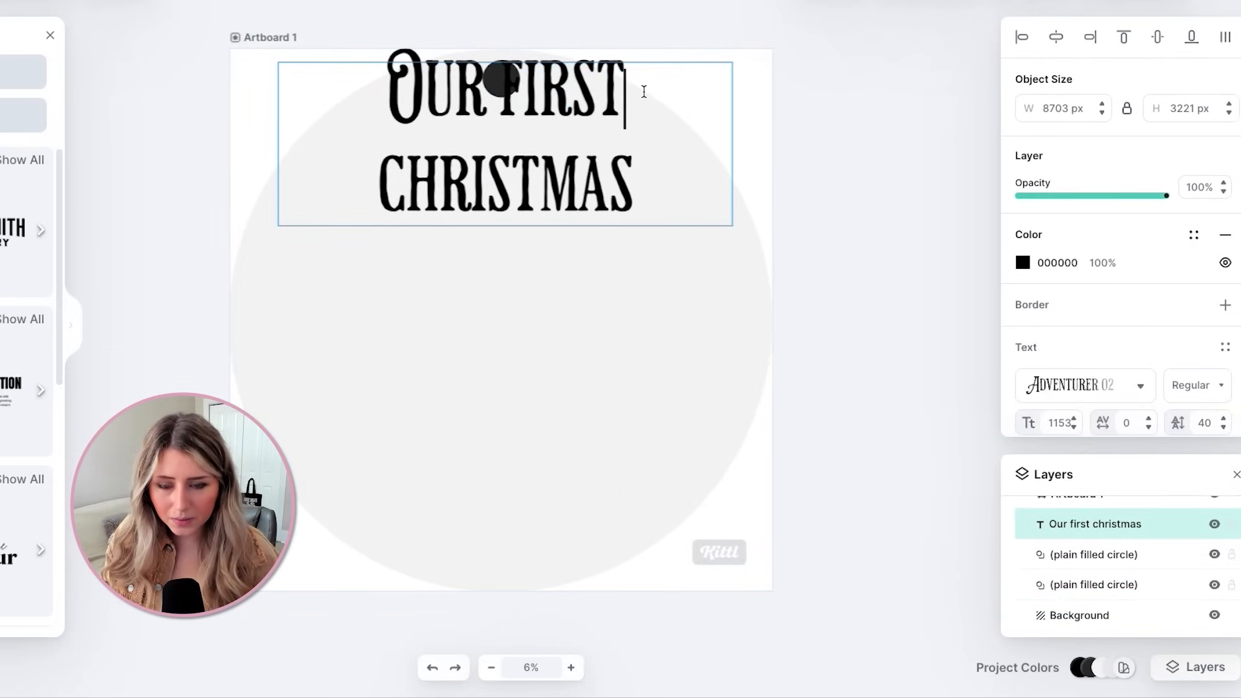
{"action": "key", "text": "Escape"}
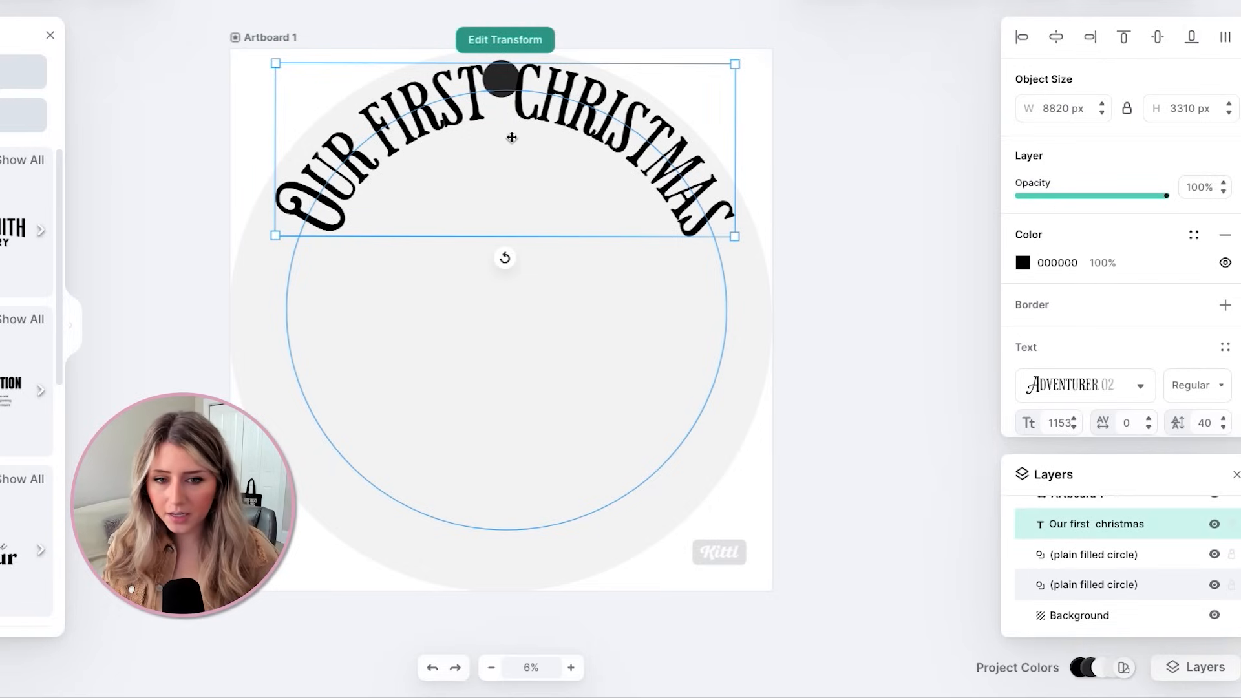
{"action": "left_click_drag", "start_coordinate": [535, 112], "coordinate": [538, 115]}
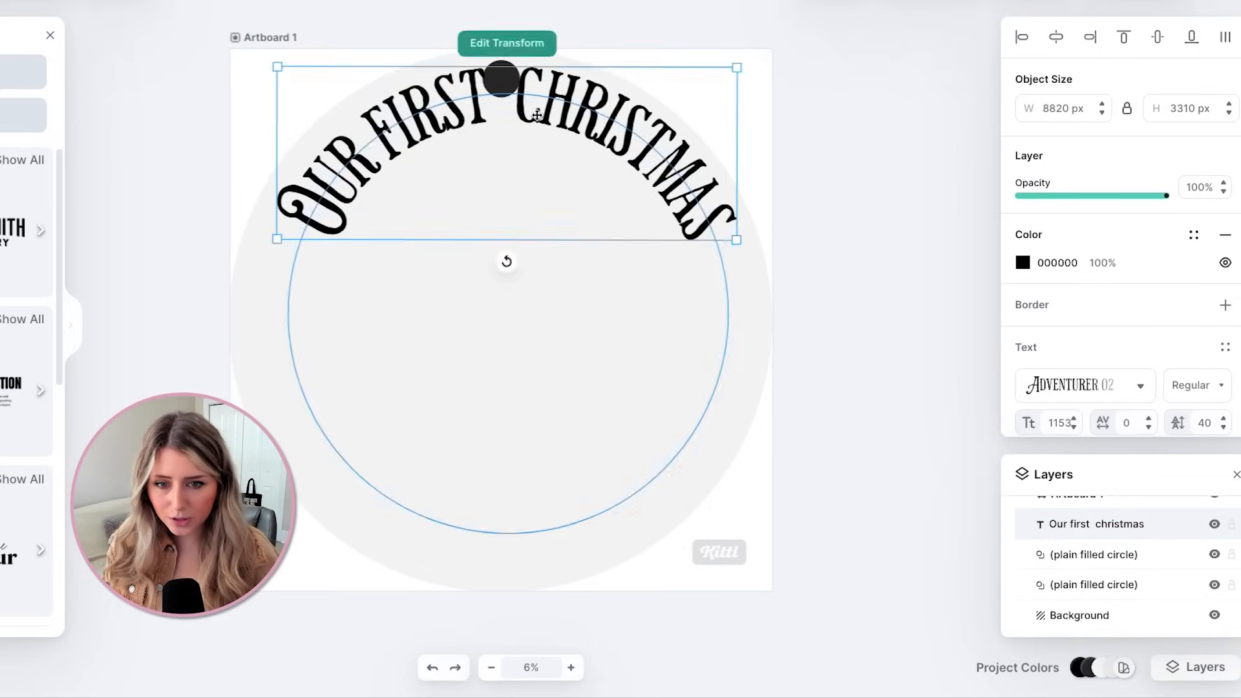
{"action": "double_click", "coordinate": [537, 115]}
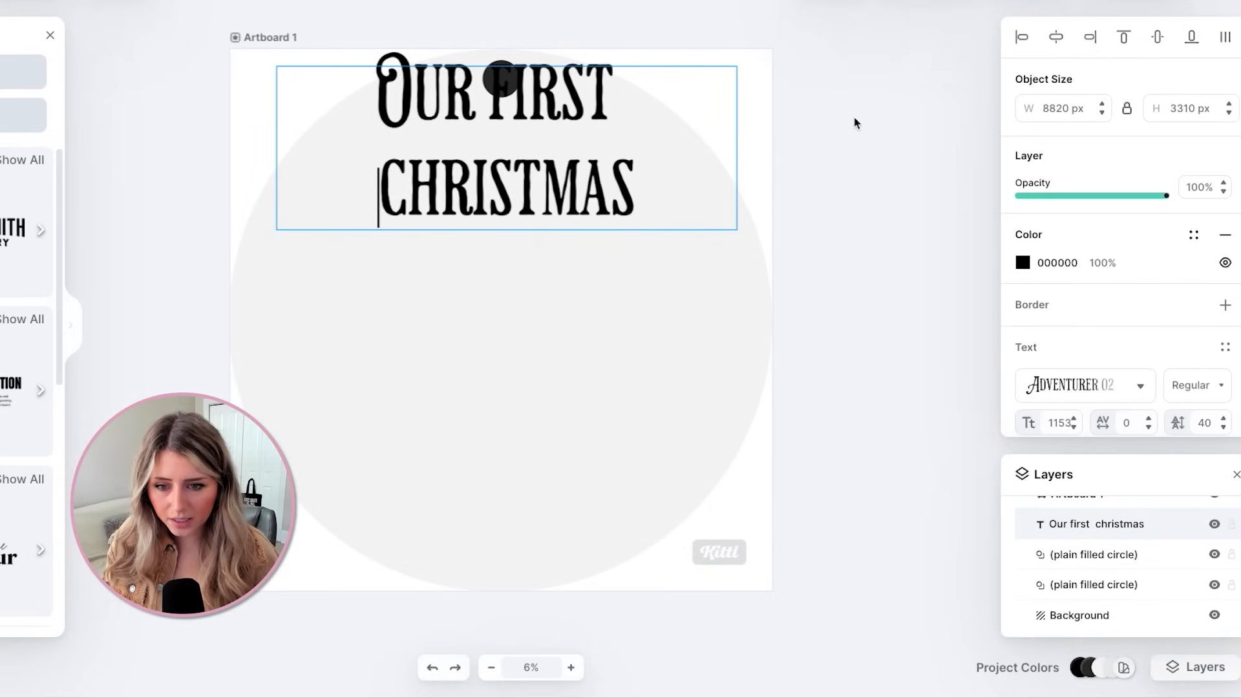
{"action": "key", "text": "Escape"}
Center the large ornament circle on the artboard and lock both the large circle and the hole circle
{"action": "left_click", "coordinate": [569, 123]}
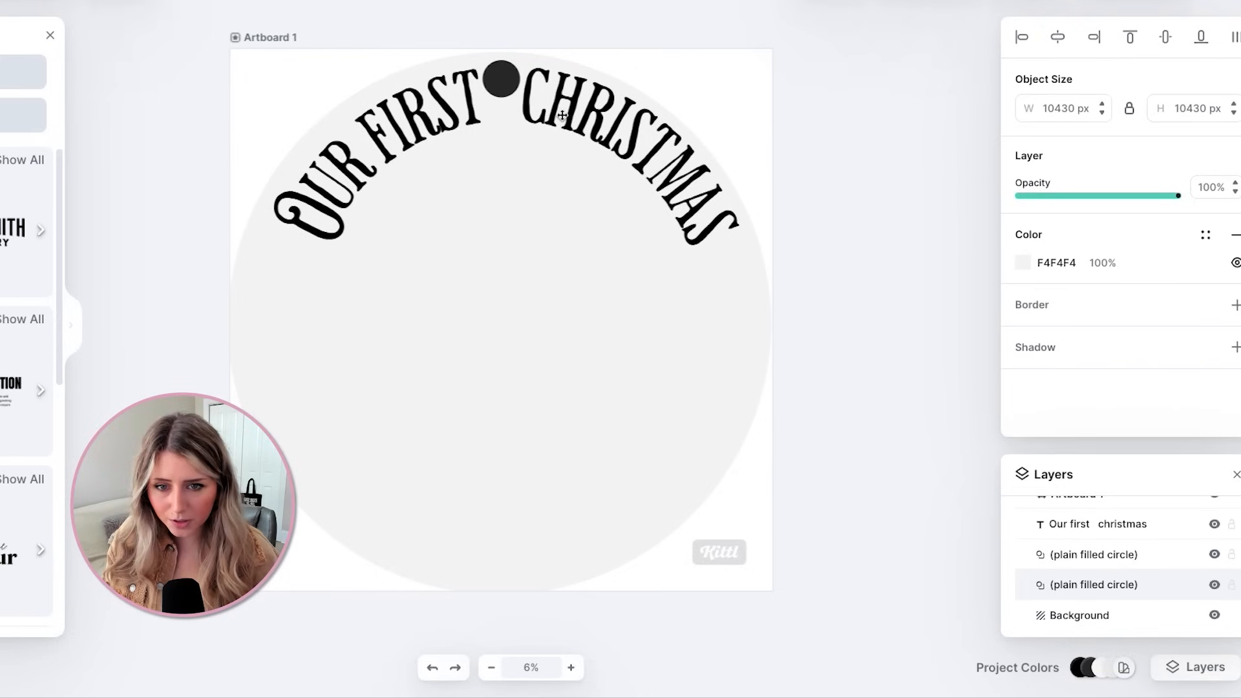
{"action": "left_click", "coordinate": [563, 115]}
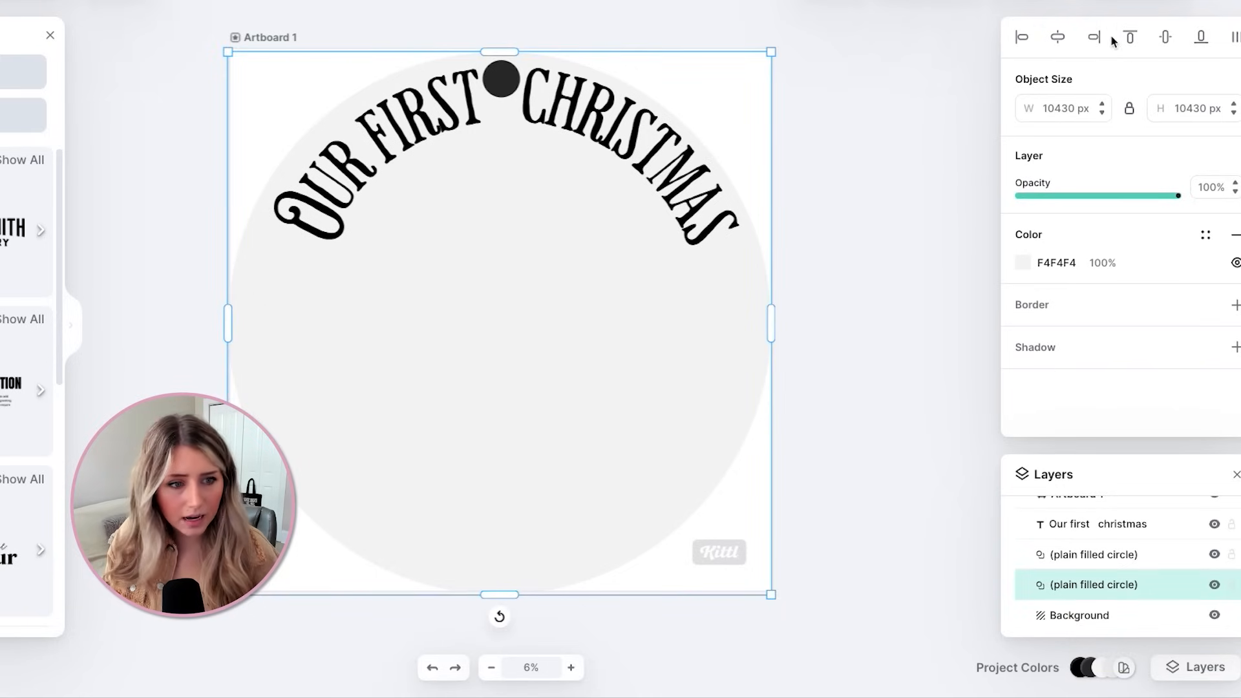
{"action": "left_click", "coordinate": [1058, 37]}
{"action": "left_click", "coordinate": [1169, 37]}
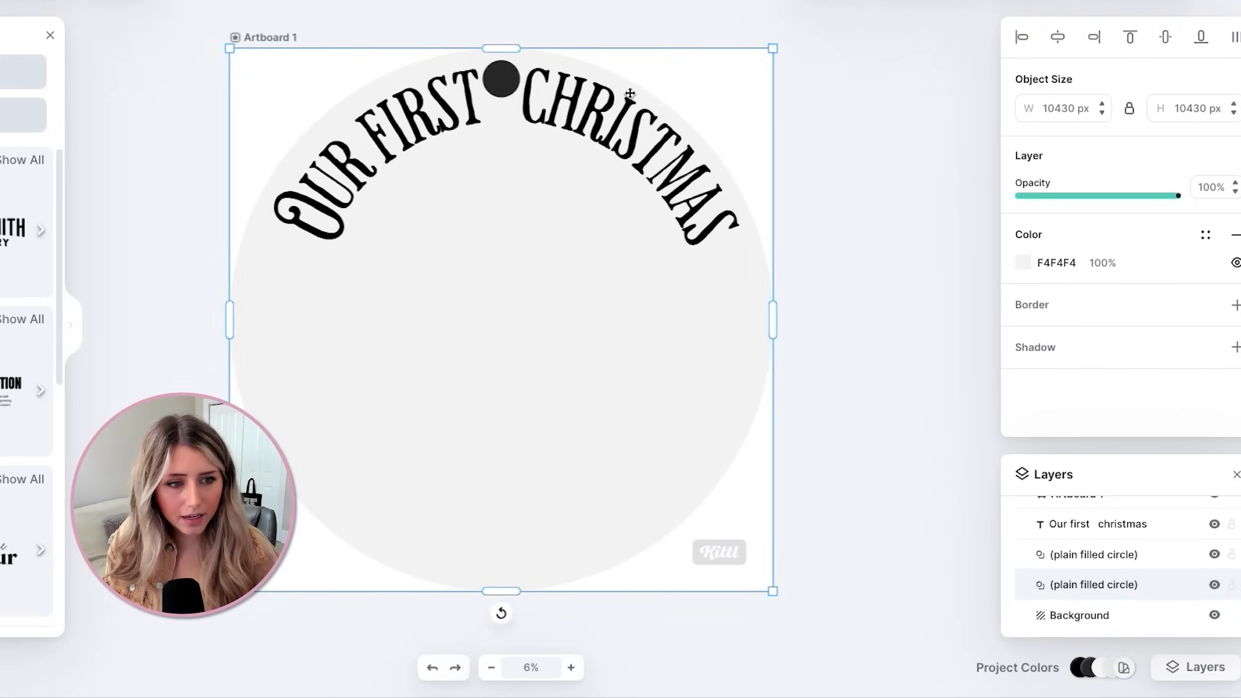
{"action": "left_click", "coordinate": [501, 79], "text": "shift"}
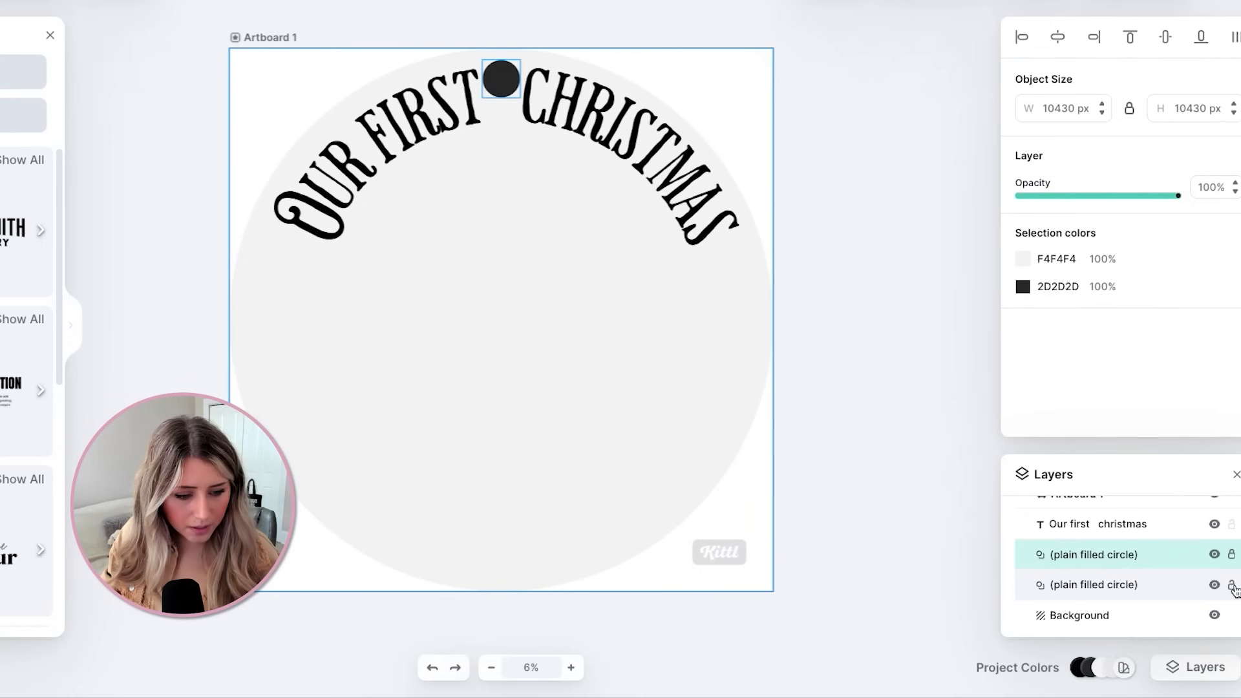
{"action": "left_click", "coordinate": [1233, 586]}
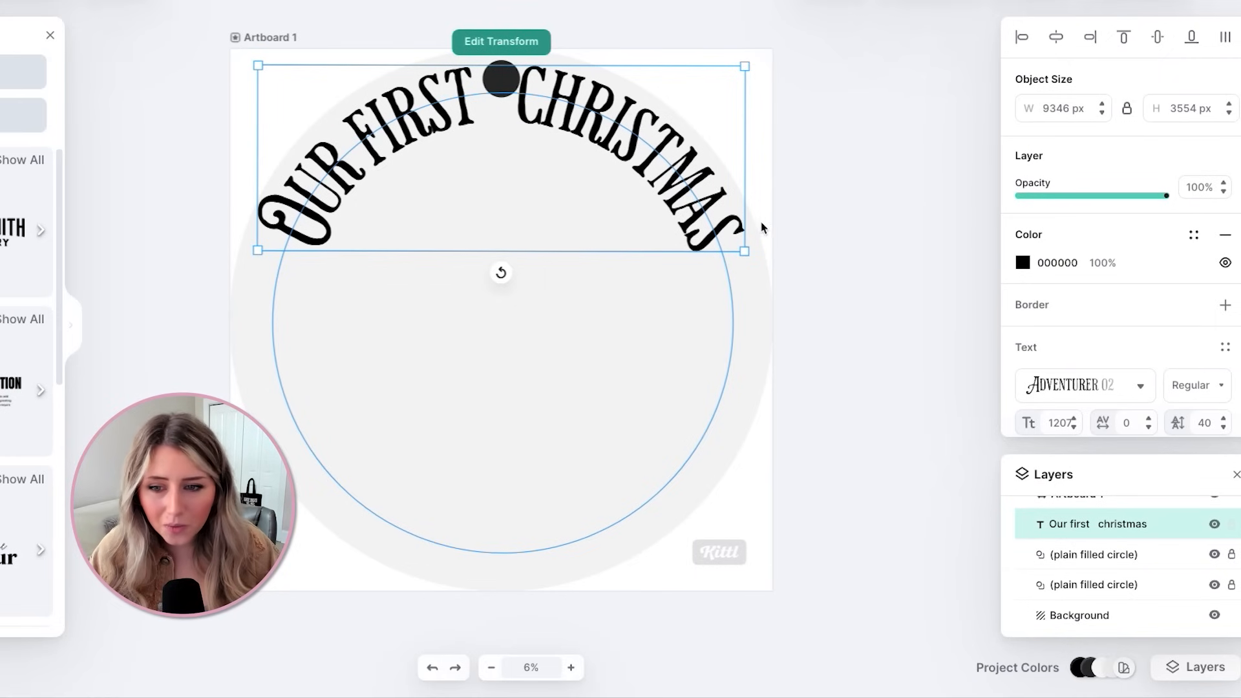
Increase the letter spacing of the curved phrase to 69
{"action": "left_click", "coordinate": [833, 216]}
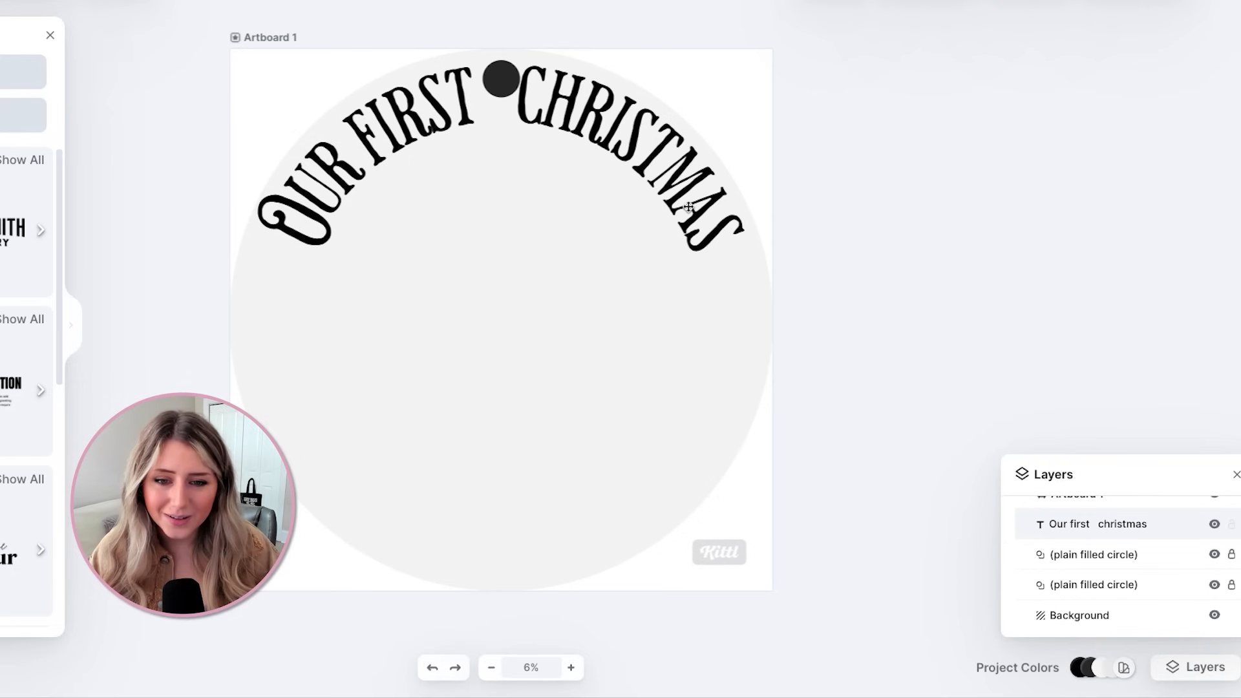
{"action": "left_click", "coordinate": [690, 209]}
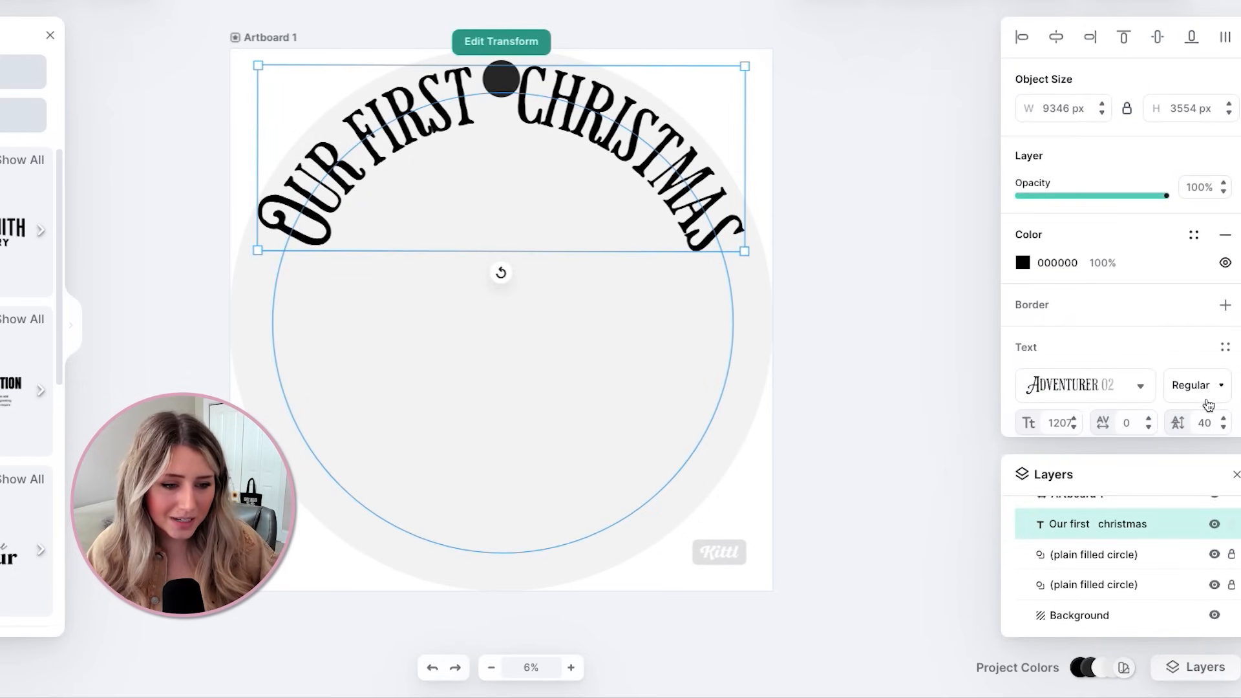
{"action": "left_click", "coordinate": [1149, 420]}
{"action": "left_click", "coordinate": [1149, 420]}
{"action": "left_click", "coordinate": [1150, 420]}
{"action": "left_click", "coordinate": [1151, 420]}
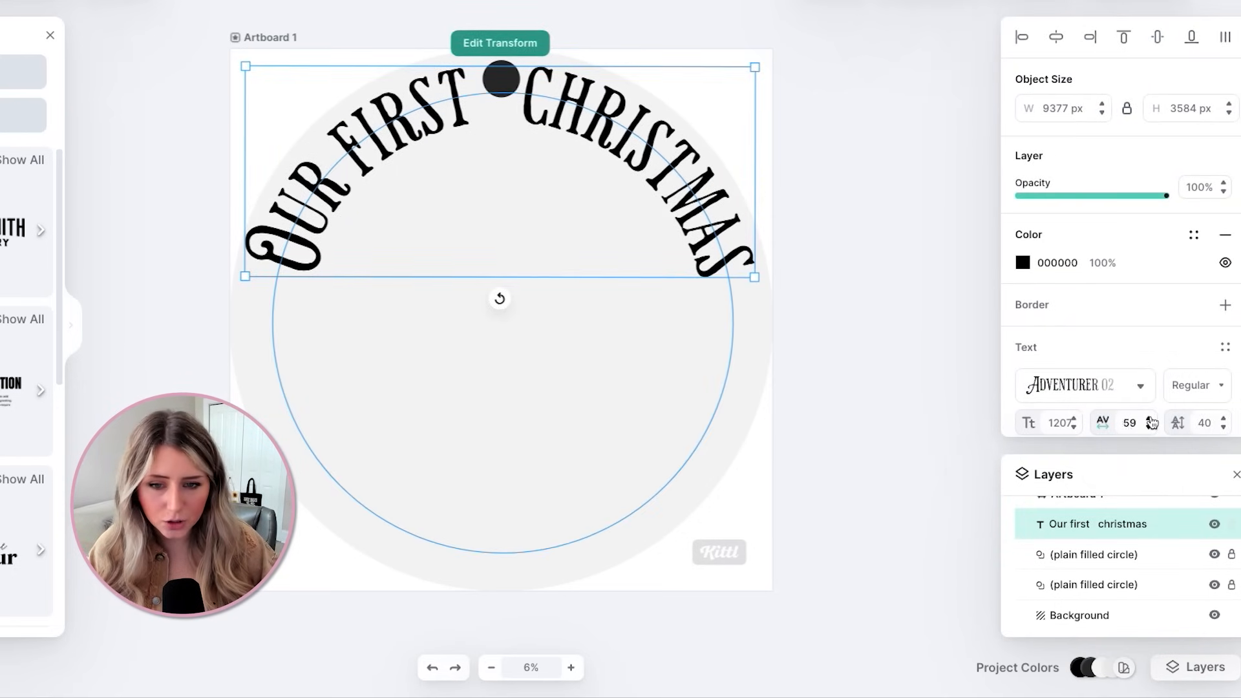
{"action": "left_click", "coordinate": [1151, 420]}
{"action": "left_click", "coordinate": [1151, 420]}
{"action": "left_click", "coordinate": [1151, 419]}
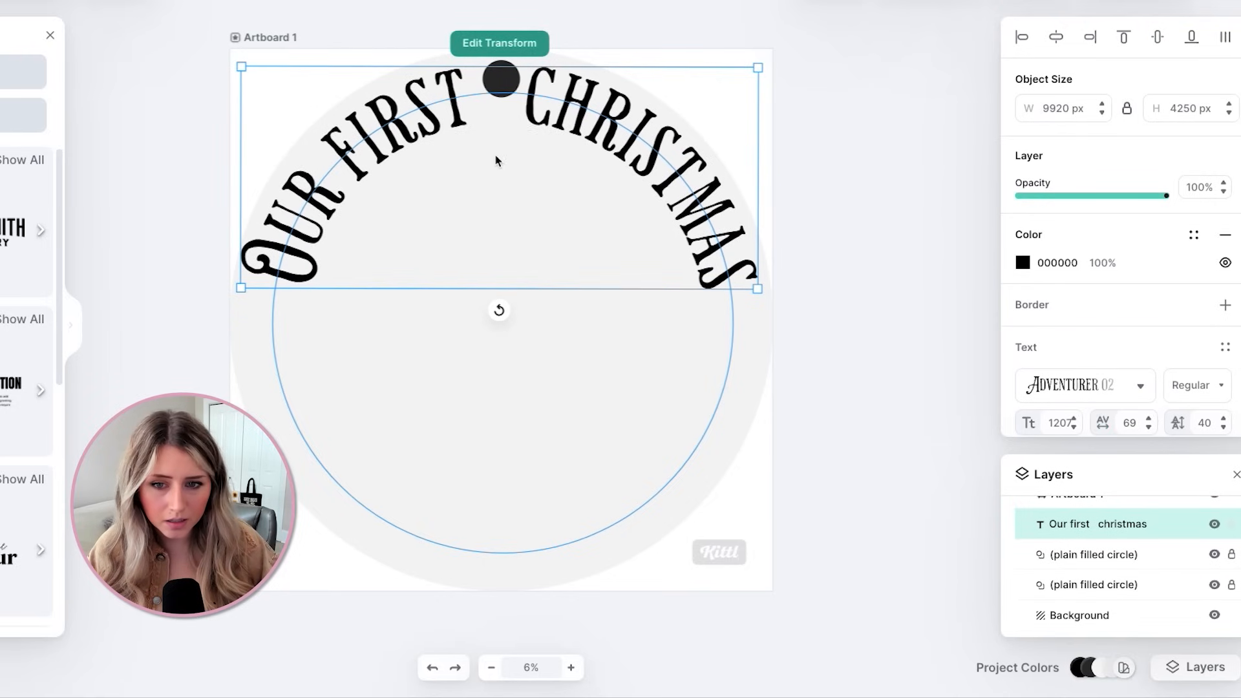
Slightly tighten the phrase's circular path and reposition the phrase evenly around the ornament's hole
{"action": "left_click", "coordinate": [536, 43]}
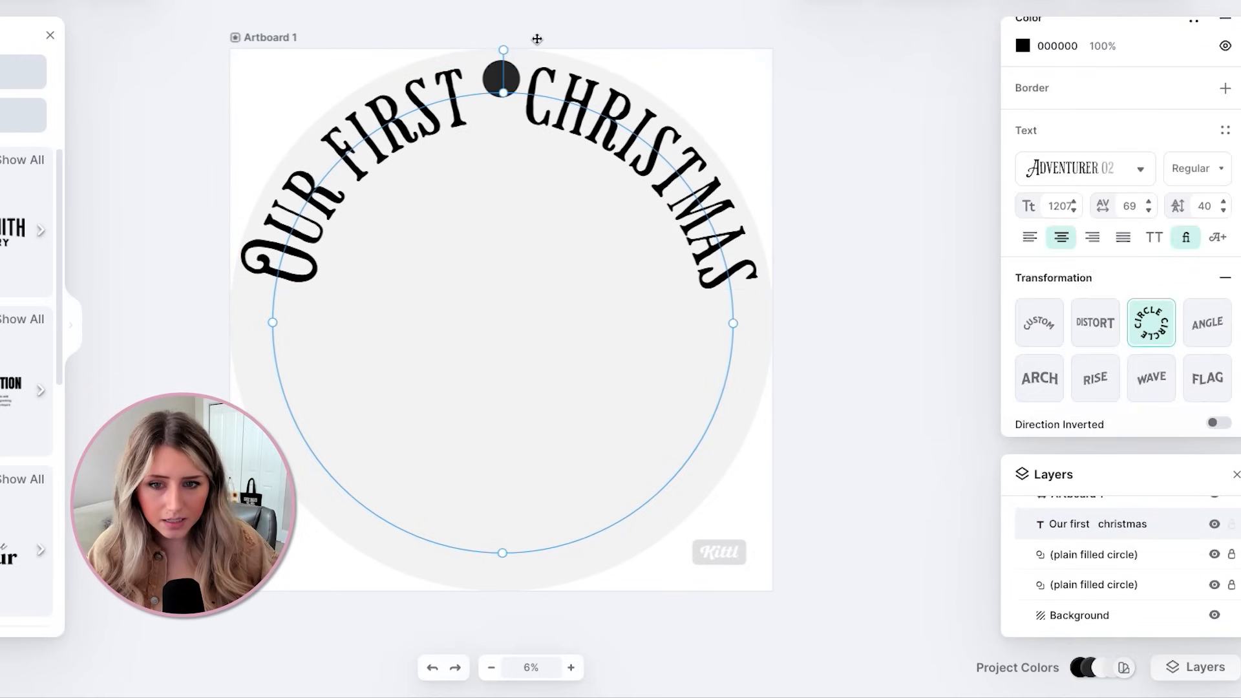
{"action": "left_click_drag", "start_coordinate": [730, 323], "coordinate": [711, 323]}
{"action": "left_click_drag", "start_coordinate": [651, 156], "coordinate": [665, 145]}
Place the new headline text in the lower half of the ornament and replace its wording with "2024"
{"action": "left_click_drag", "start_coordinate": [546, 355], "coordinate": [558, 391]}
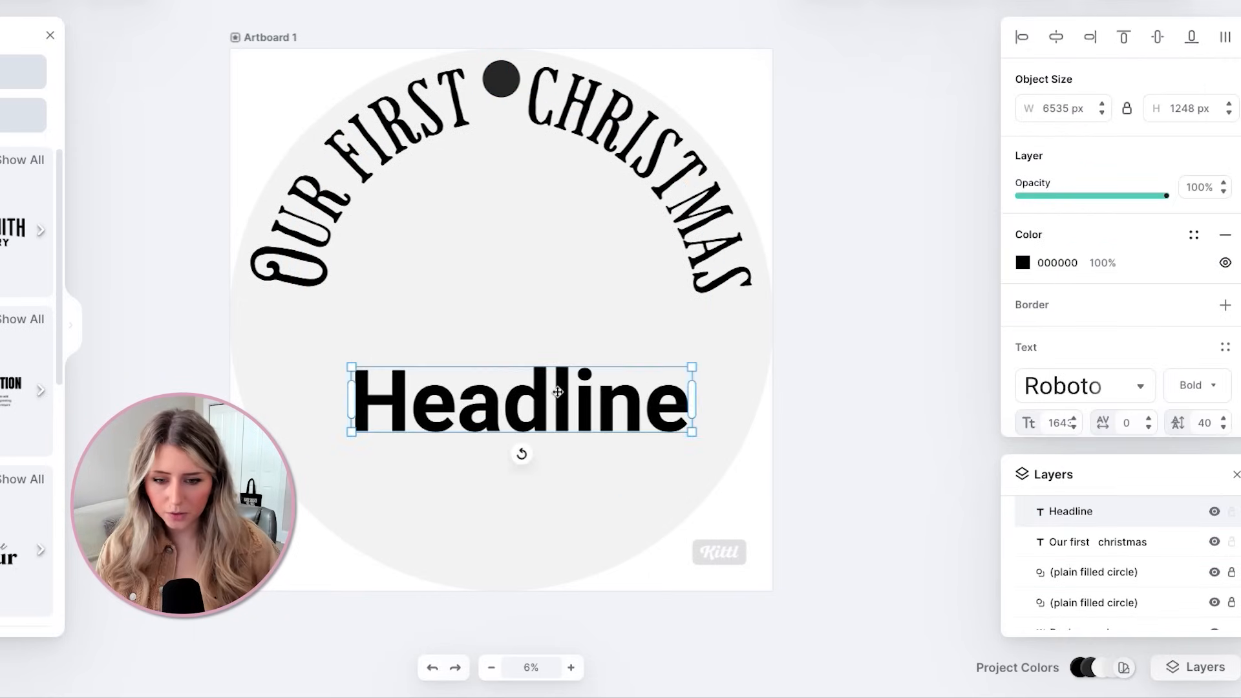
{"action": "double_click", "coordinate": [557, 392]}
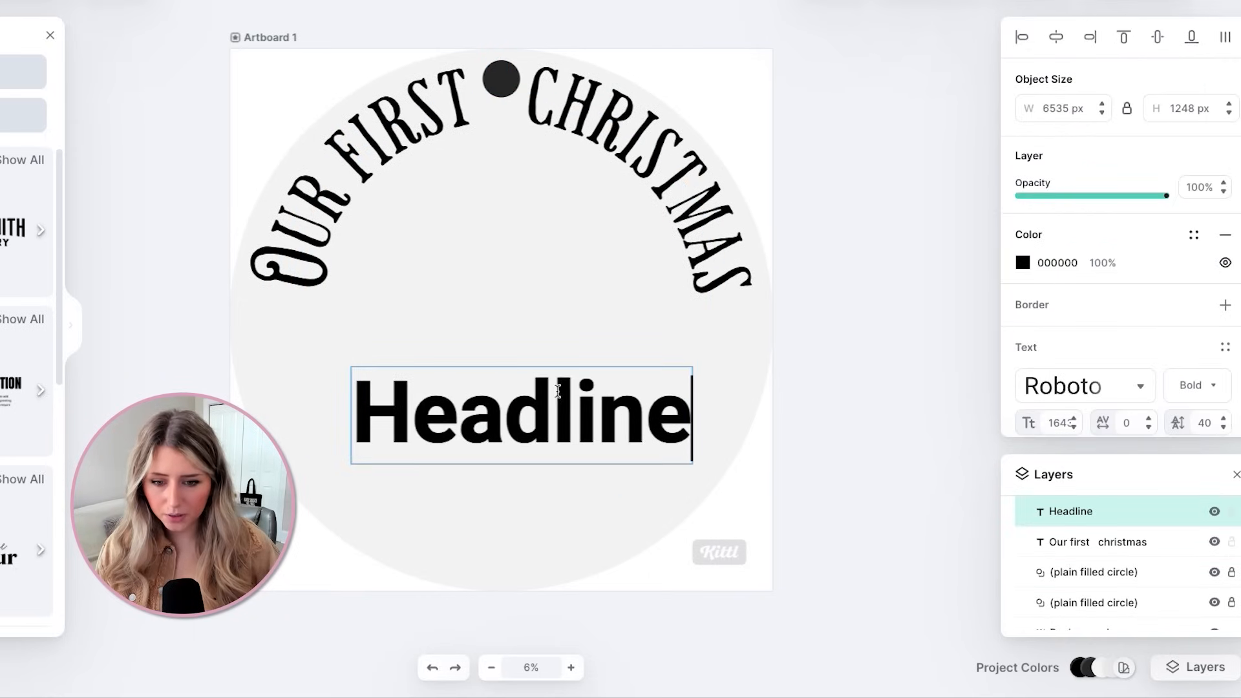
{"action": "left_click_drag", "start_coordinate": [681, 405], "coordinate": [295, 412]}
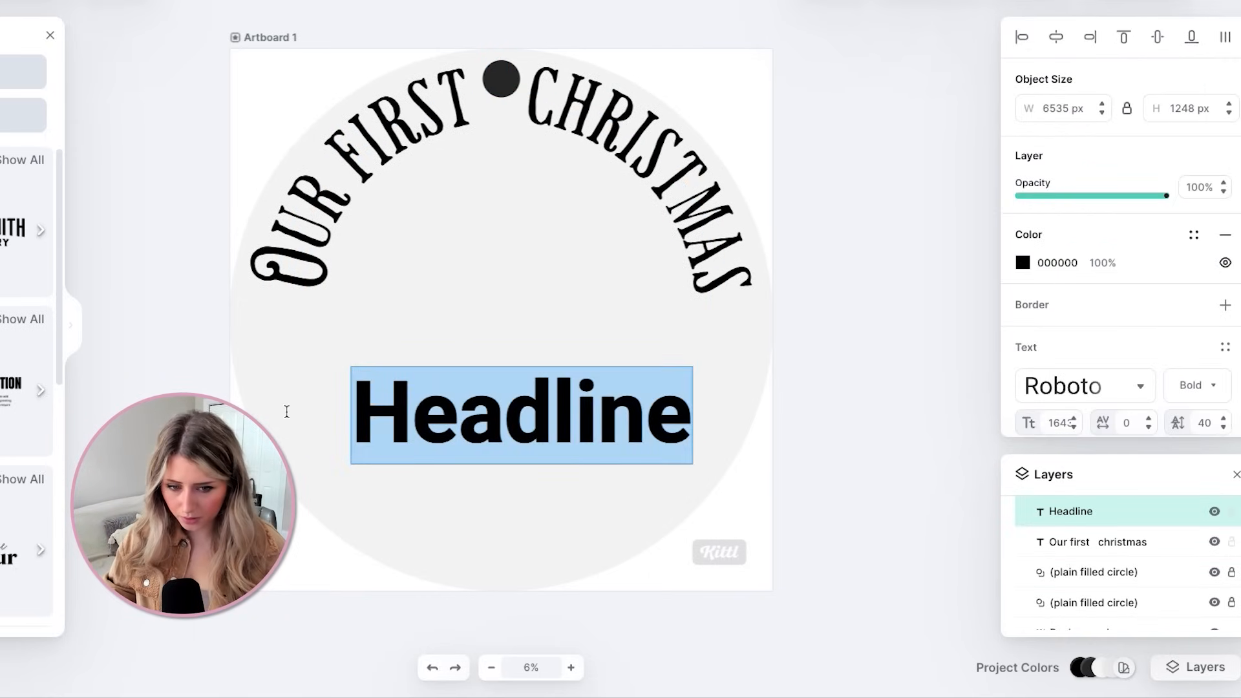
{"action": "type", "text": "2024"}
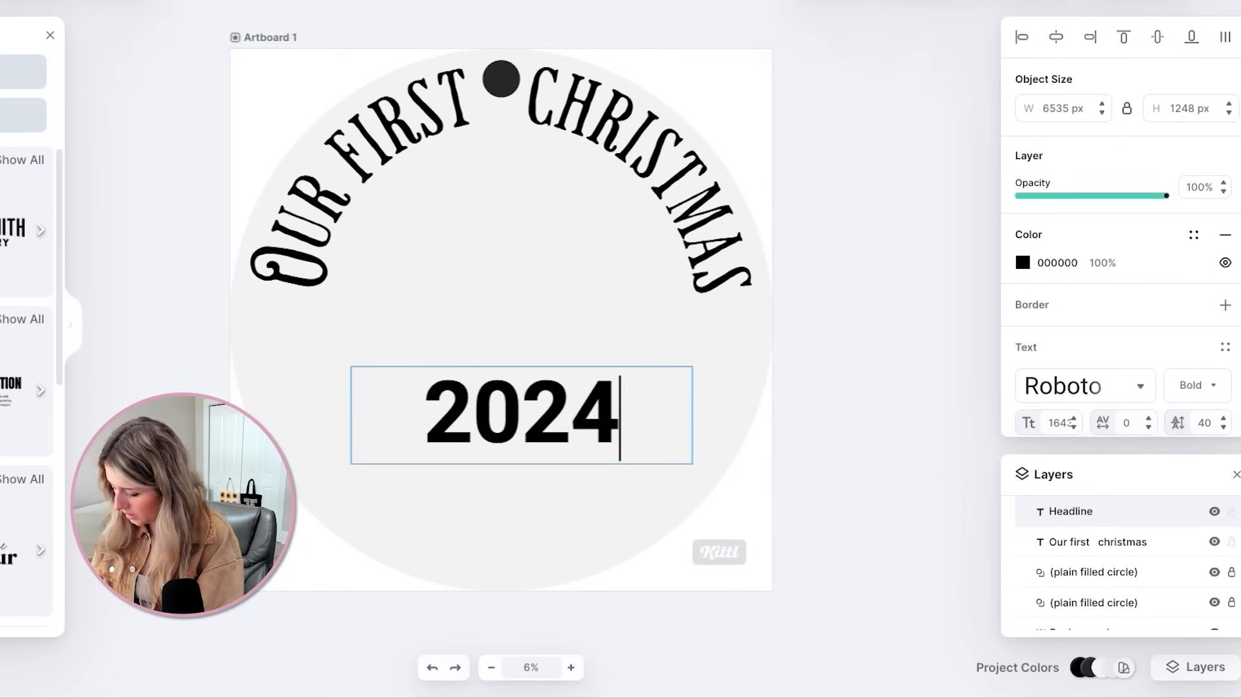
{"action": "left_click", "coordinate": [806, 231]}
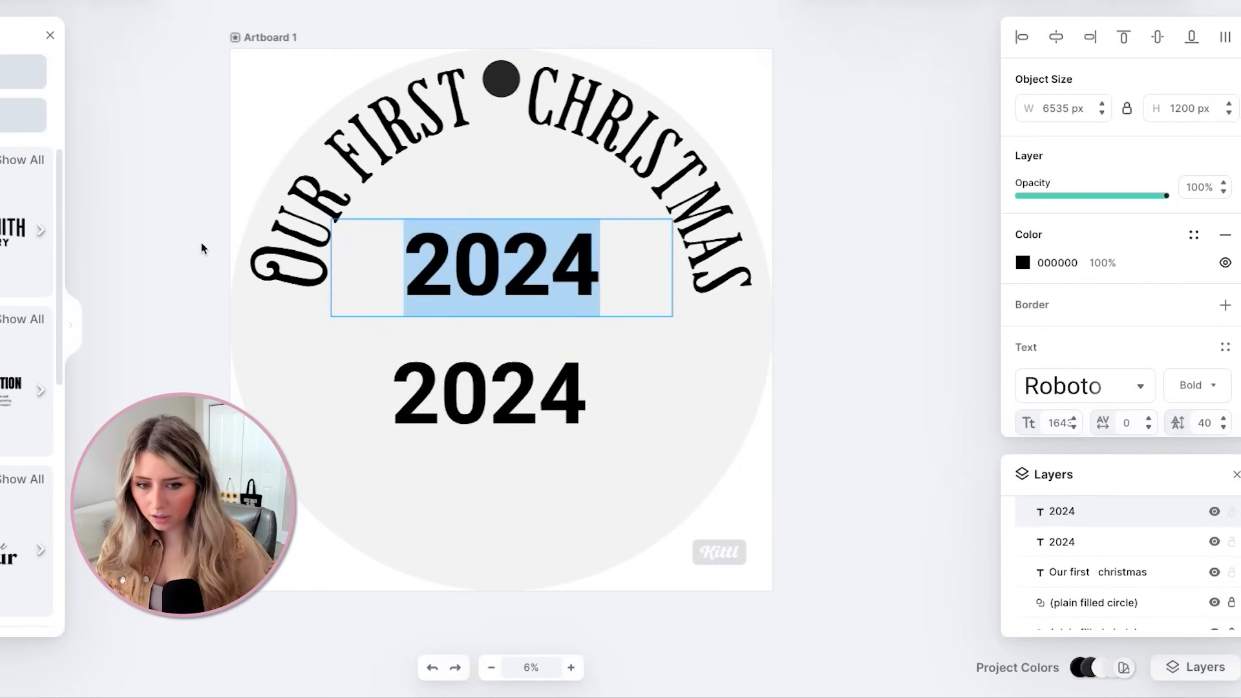
{"action": "type", "text": "with out"}
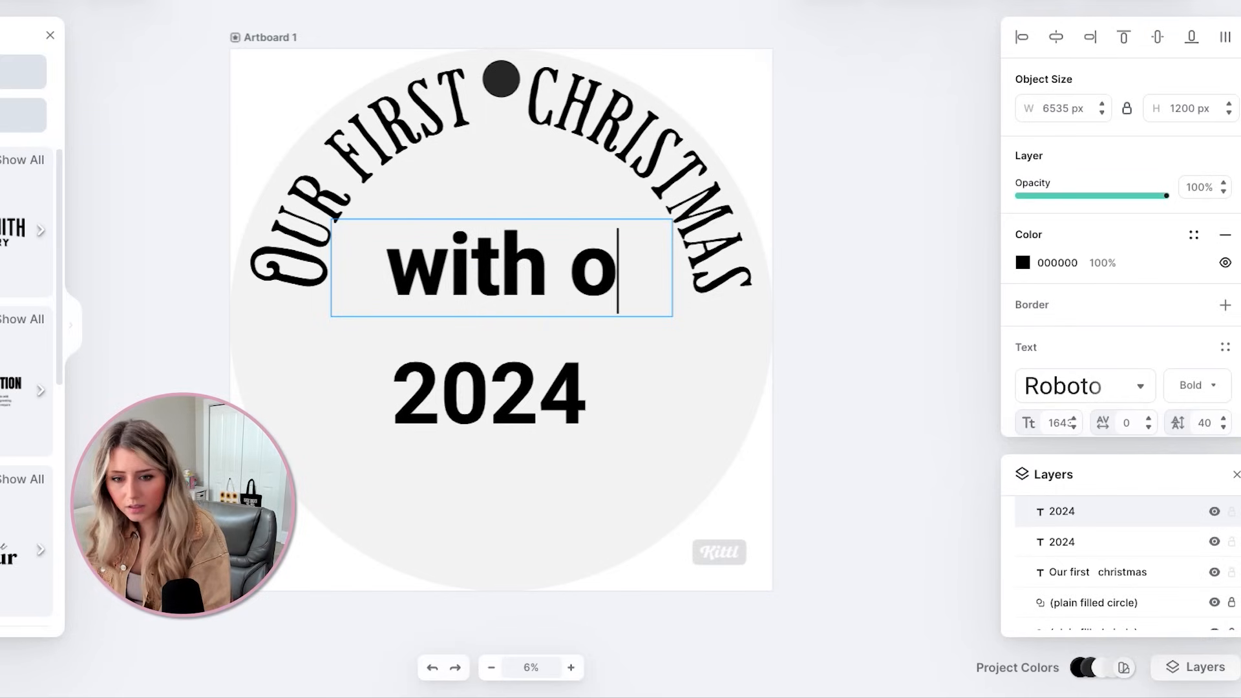
{"action": "key", "text": "BackSpace"}
{"action": "type", "text": "e"}
{"action": "key", "text": "BackSpace"}
{"action": "type", "text": "r"}
{"action": "key", "text": "BackSpace"}
{"action": "key", "text": "BackSpace"}
{"action": "key", "text": "BackSpace"}
{"action": "key", "text": "BackSpace"}
{"action": "key", "text": "BackSpace"}
{"action": "key", "text": "BackSpace"}
{"action": "key", "text": "BackSpace"}
{"action": "key", "text": "BackSpace"}
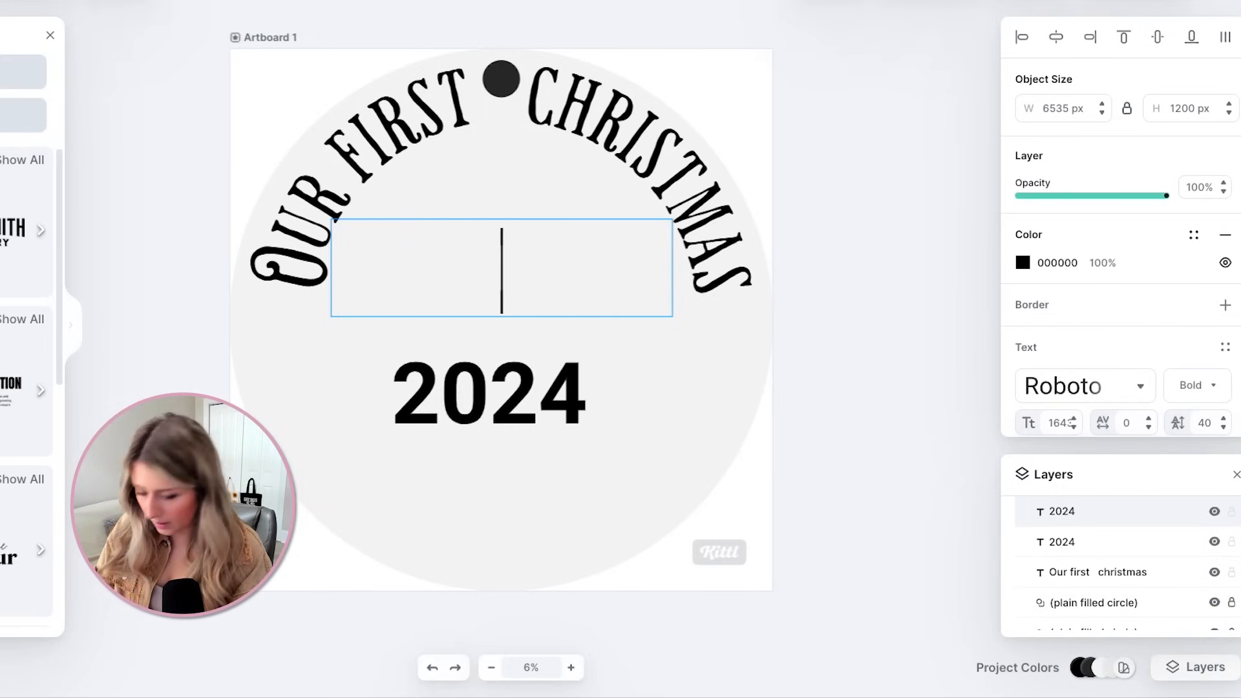
Fill the duplicated text box above "2024" with three sample names, each on its own line
{"action": "type", "text": "Max Buddy Sarah"}
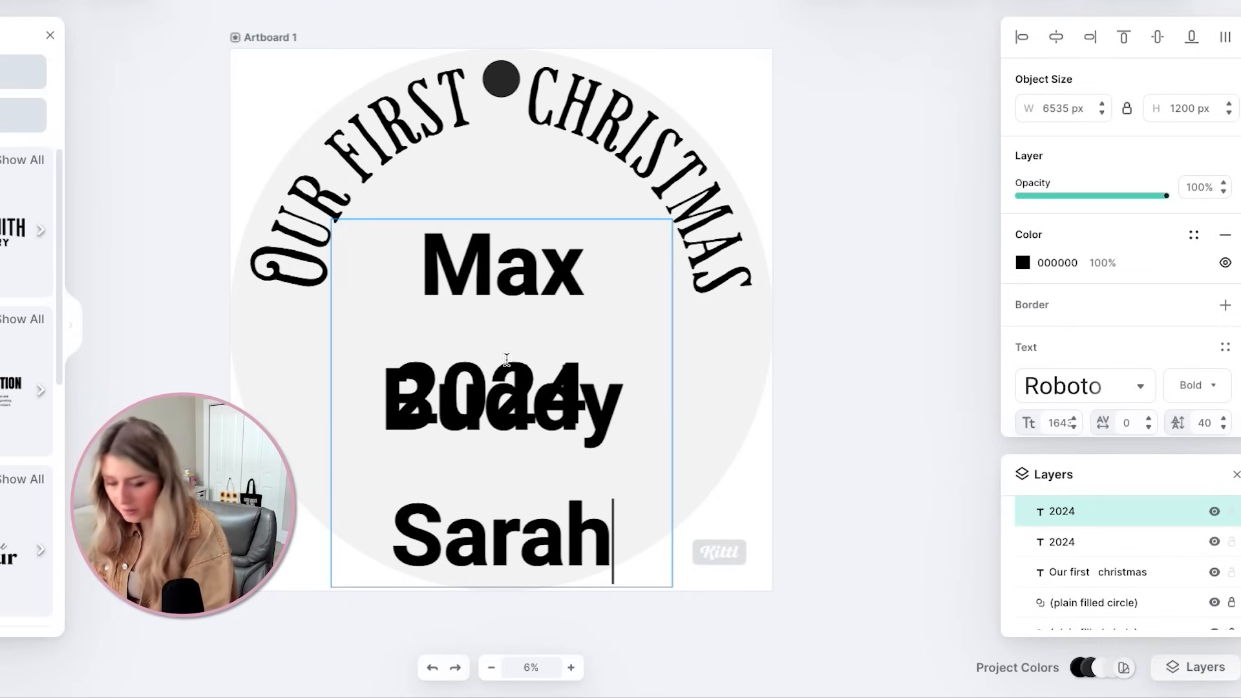
Widen the names' text box to put all three names on one line and reposition it across the ornament's middle
{"action": "key", "text": "Escape"}
{"action": "left_click_drag", "start_coordinate": [674, 382], "coordinate": [1136, 269]}
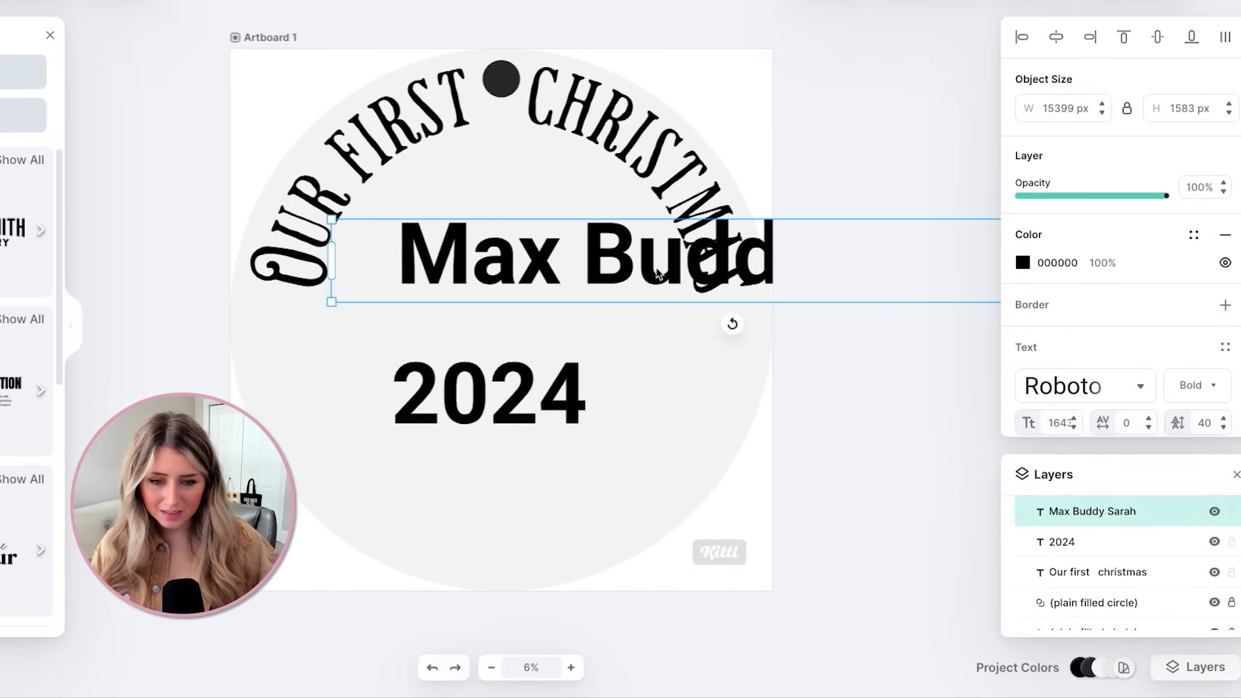
{"action": "left_click_drag", "start_coordinate": [651, 271], "coordinate": [493, 300]}
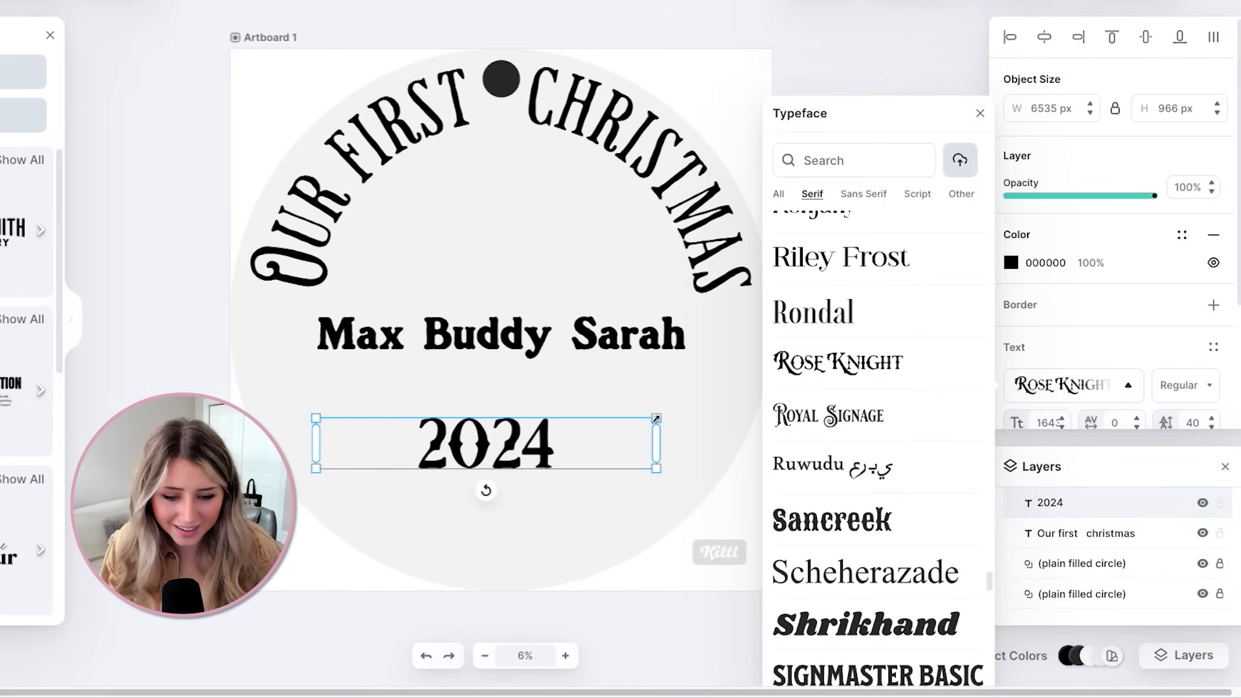
Move the "2024" text up to sit closely below the line of names
{"action": "scroll", "coordinate": [866, 529], "scroll_direction": "down", "scroll_amount": 10}
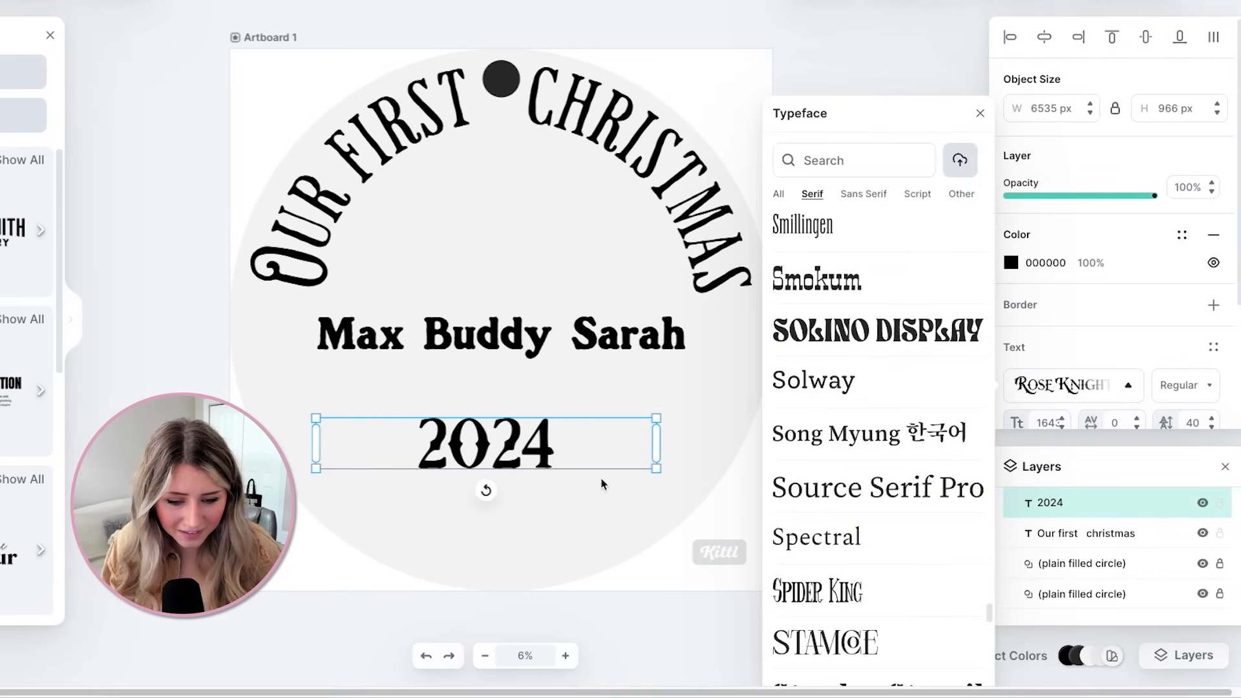
{"action": "left_click", "coordinate": [525, 453]}
{"action": "left_click_drag", "start_coordinate": [525, 453], "coordinate": [544, 415]}
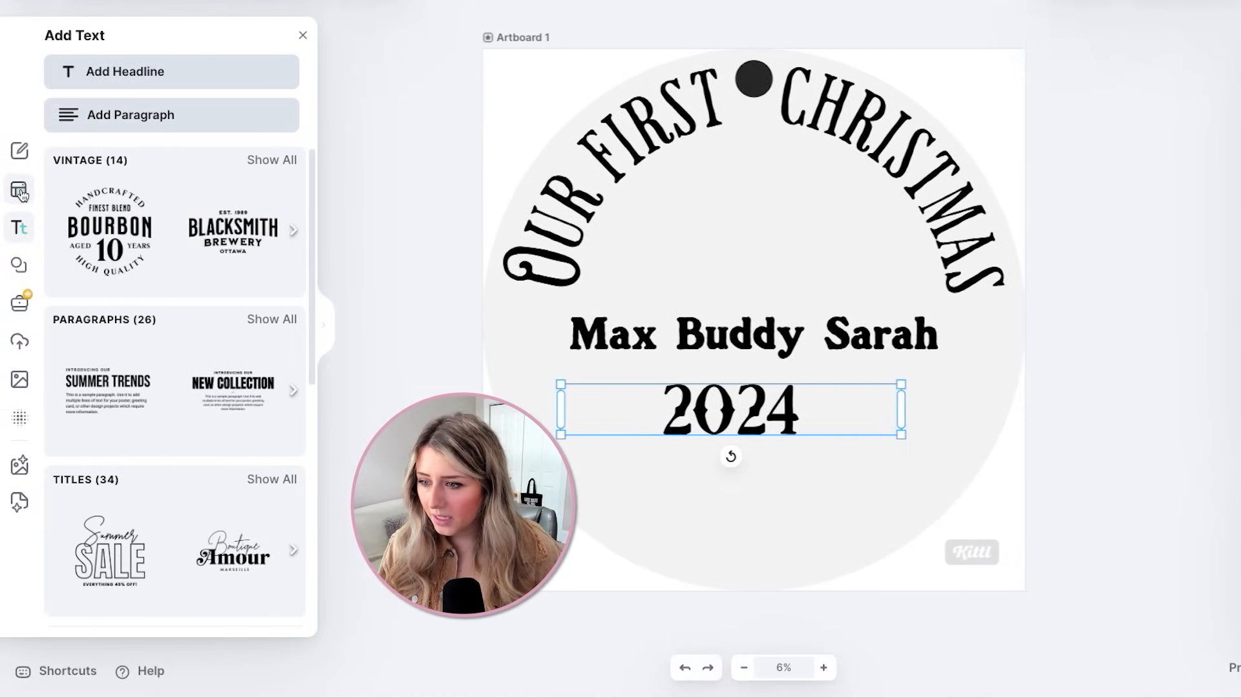
Search the elements library for "dog silhouette" and place the sitting black-and-white puppy illustration in the ornament's center
{"action": "left_click", "coordinate": [19, 190]}
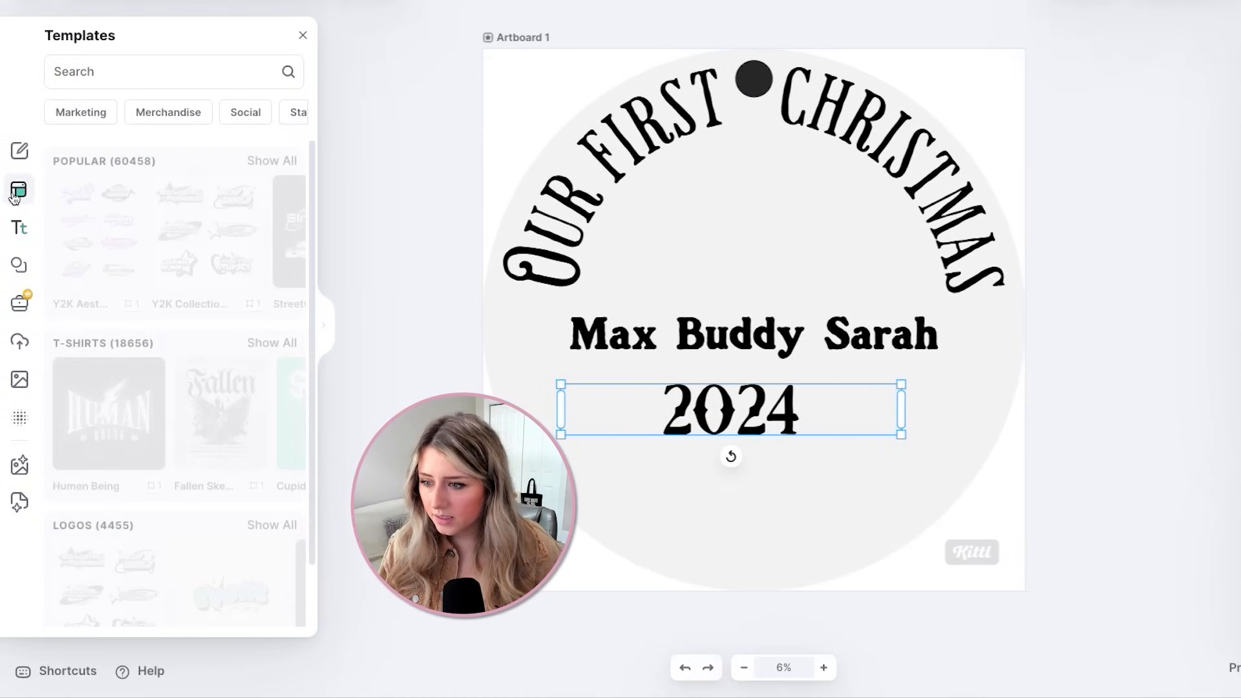
{"action": "left_click", "coordinate": [19, 151]}
{"action": "left_click", "coordinate": [20, 265]}
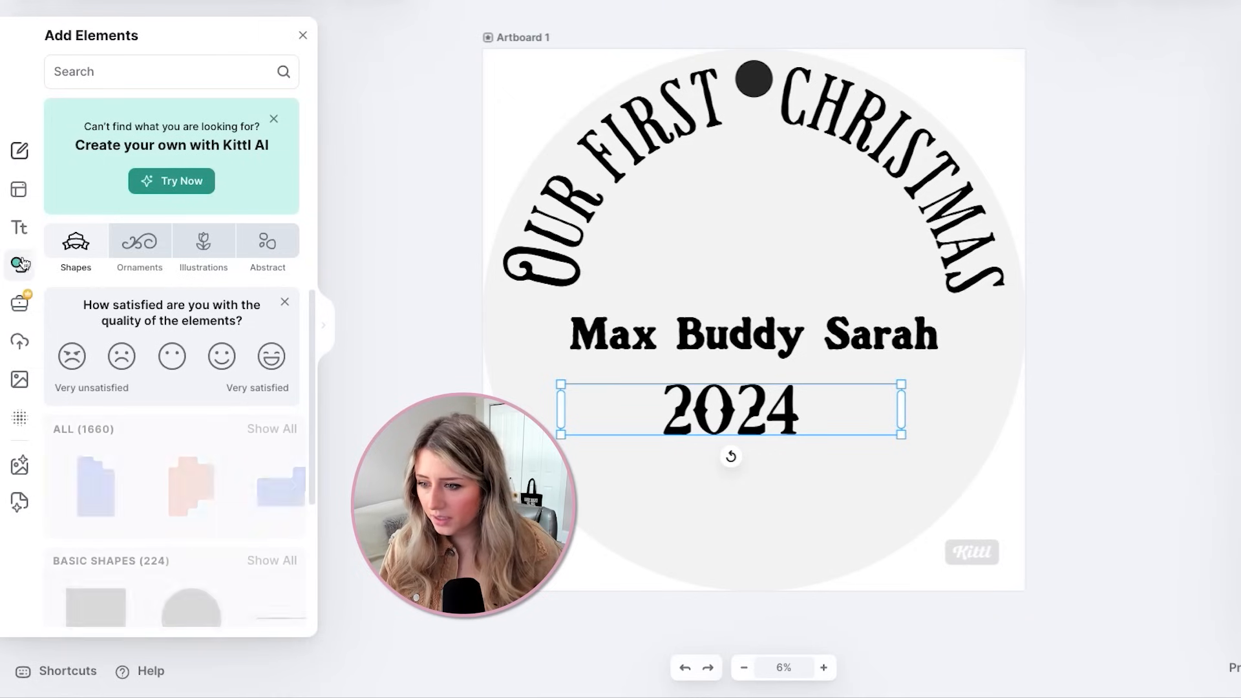
{"action": "left_click", "coordinate": [102, 67]}
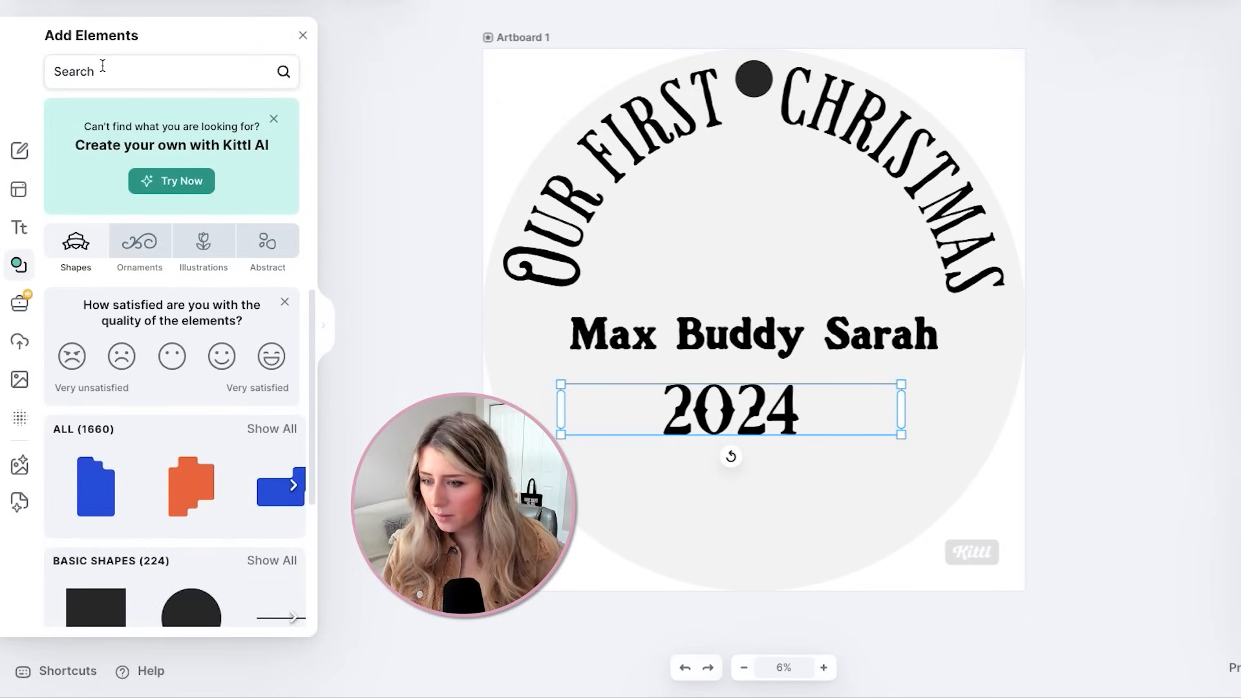
{"action": "type", "text": "dog"}
{"action": "key", "text": "Return"}
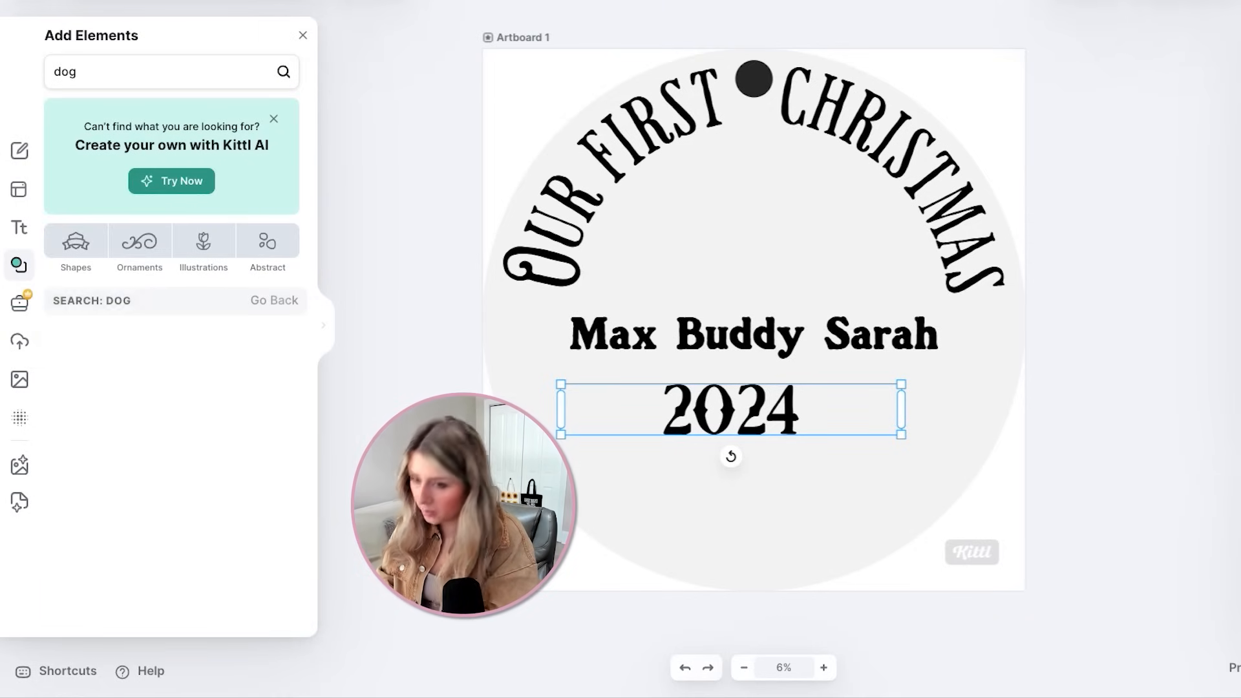
{"action": "type", "text": "silhouette"}
{"action": "scroll", "coordinate": [187, 489], "scroll_direction": "down", "scroll_amount": 5}
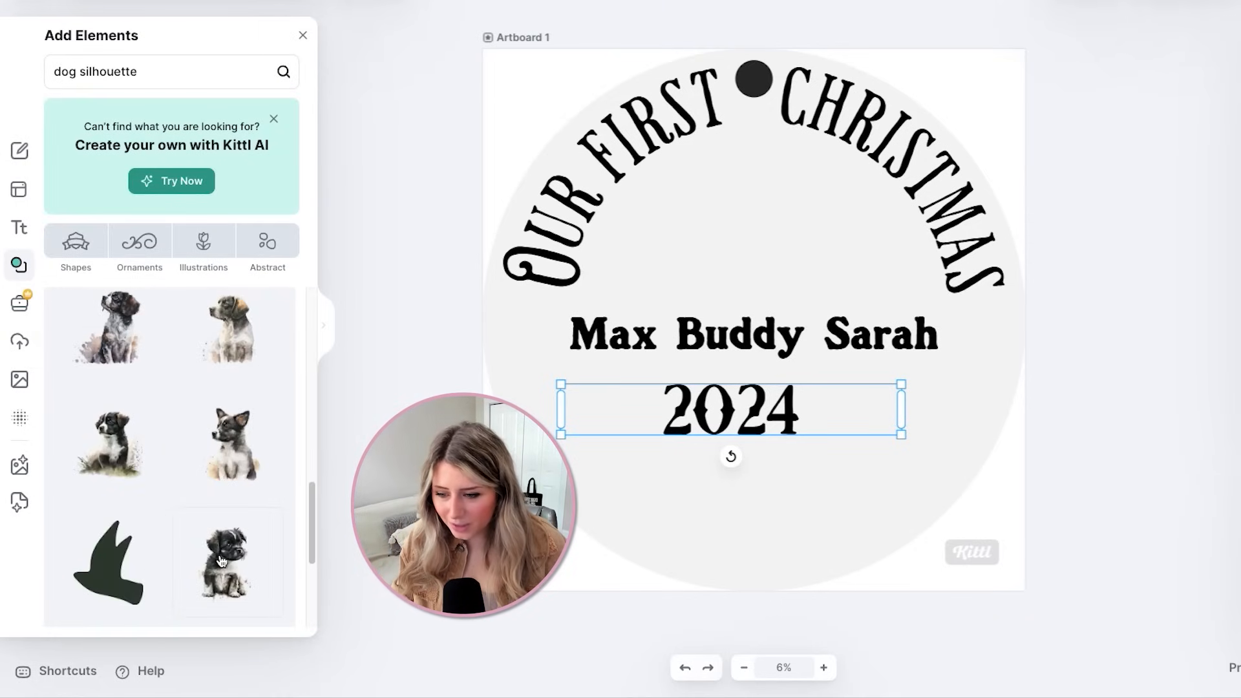
{"action": "left_click", "coordinate": [223, 559]}
{"action": "left_click_drag", "start_coordinate": [839, 243], "coordinate": [781, 246]}
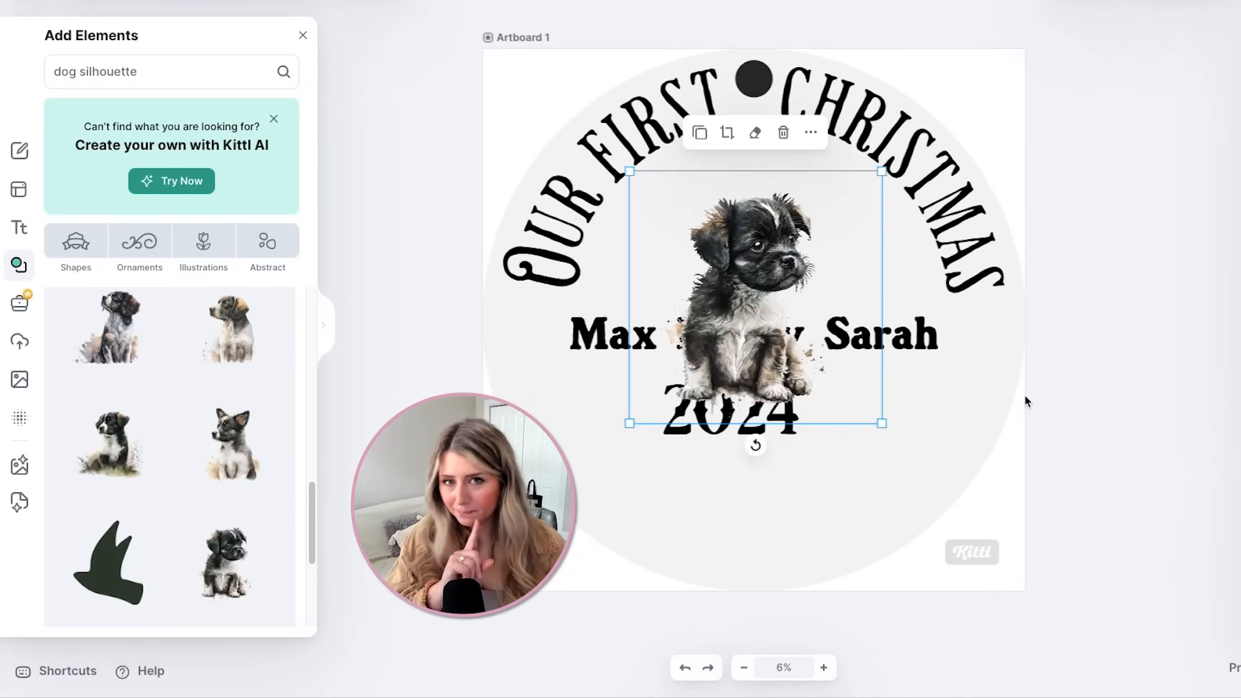
Lower "2024", cut the line of names down to "Buddy", and arrange it enlarged between the puppy and the year
{"action": "left_click_drag", "start_coordinate": [713, 432], "coordinate": [709, 493]}
{"action": "left_click", "coordinate": [885, 331]}
{"action": "double_click", "coordinate": [886, 331]}
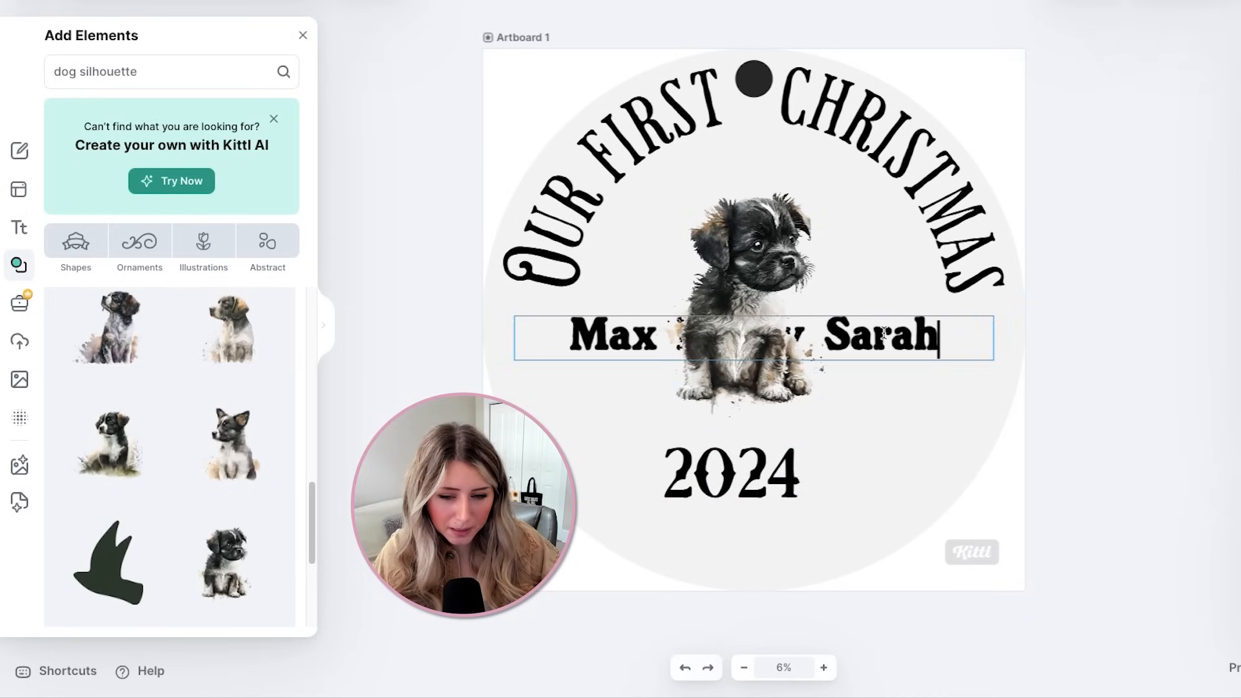
{"action": "double_click", "coordinate": [890, 328]}
{"action": "key", "text": "BackSpace"}
{"action": "key", "text": "BackSpace"}
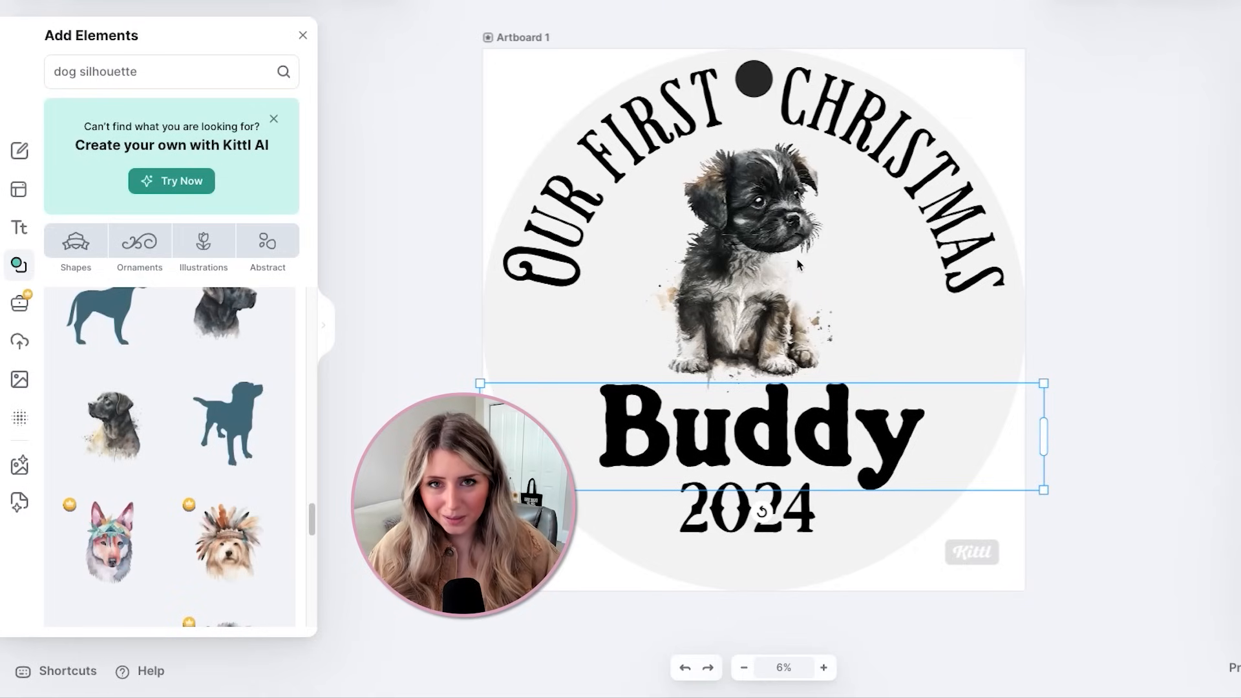
{"action": "key", "text": "Escape"}
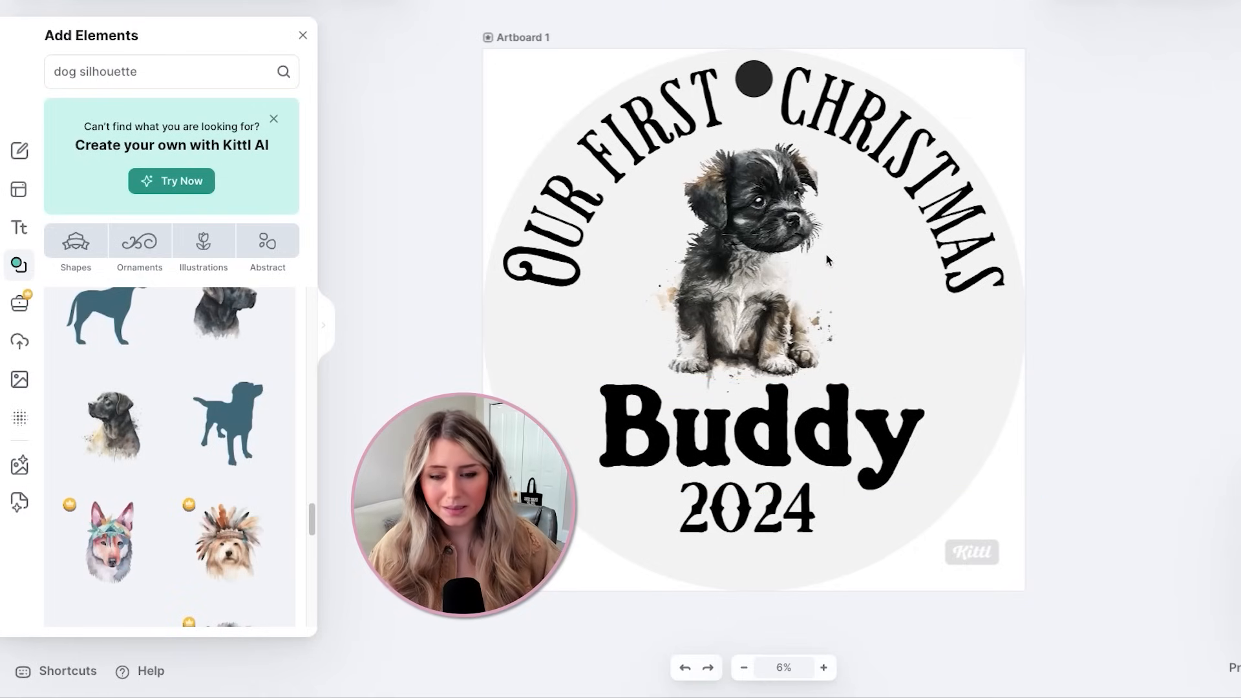
{"action": "left_click", "coordinate": [752, 236]}
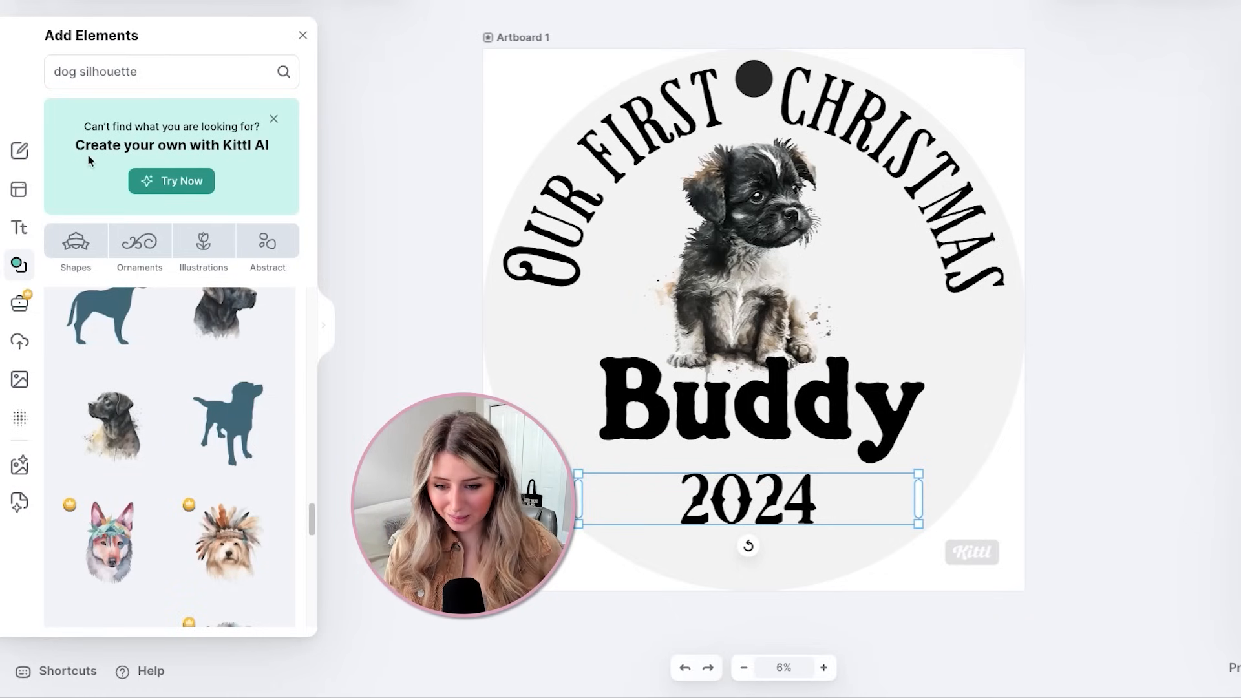
Search the elements library for "tree" and for "trees"
{"action": "left_click", "coordinate": [123, 70]}
{"action": "left_click_drag", "start_coordinate": [53, 71], "coordinate": [196, 79]}
{"action": "type", "text": "tree"}
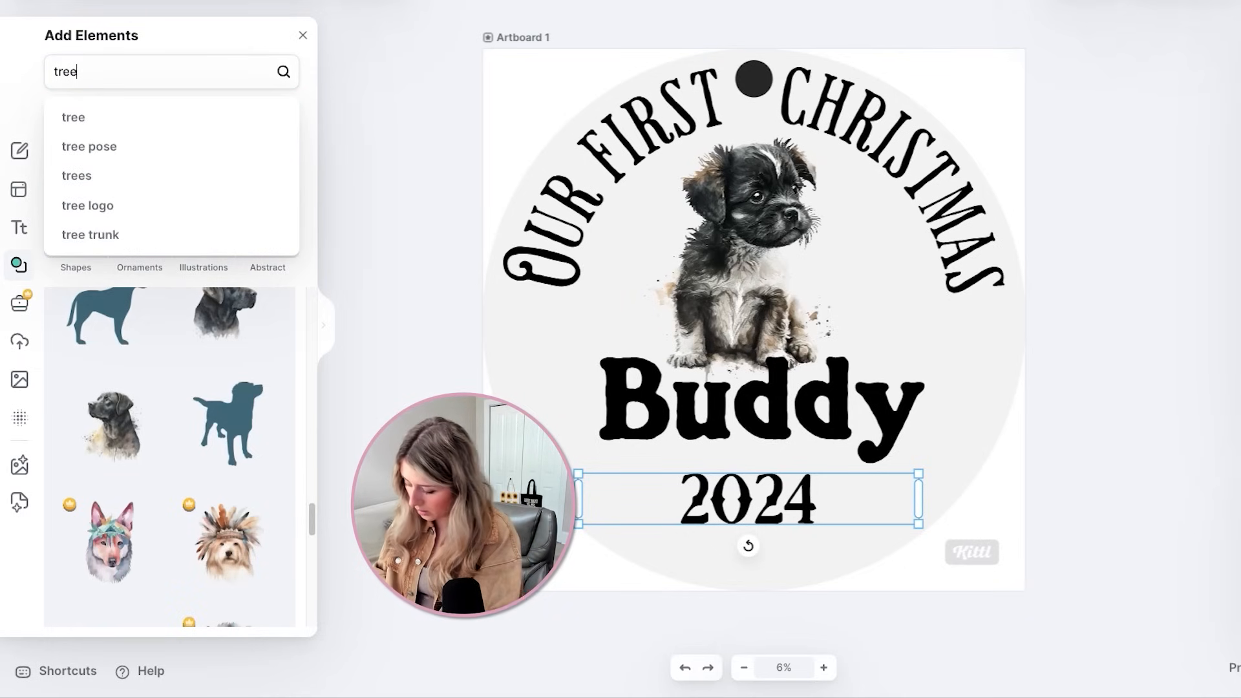
{"action": "key", "text": "Return"}
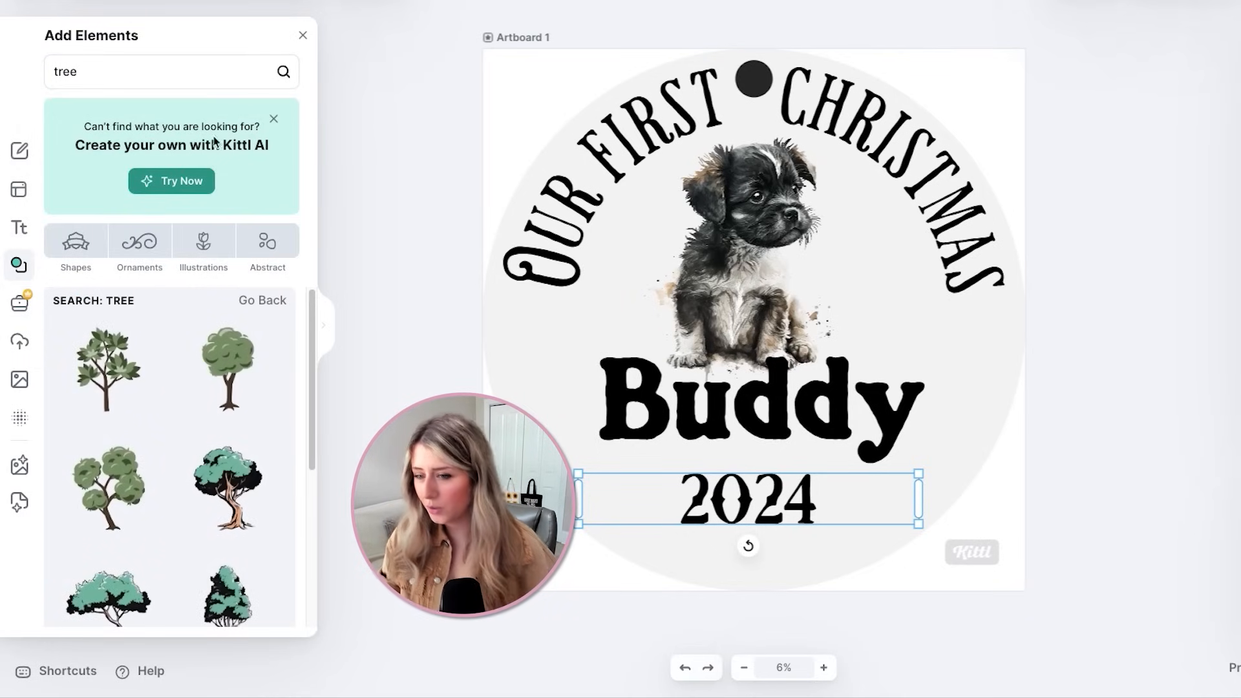
{"action": "type", "text": "s"}
{"action": "key", "text": "Return"}
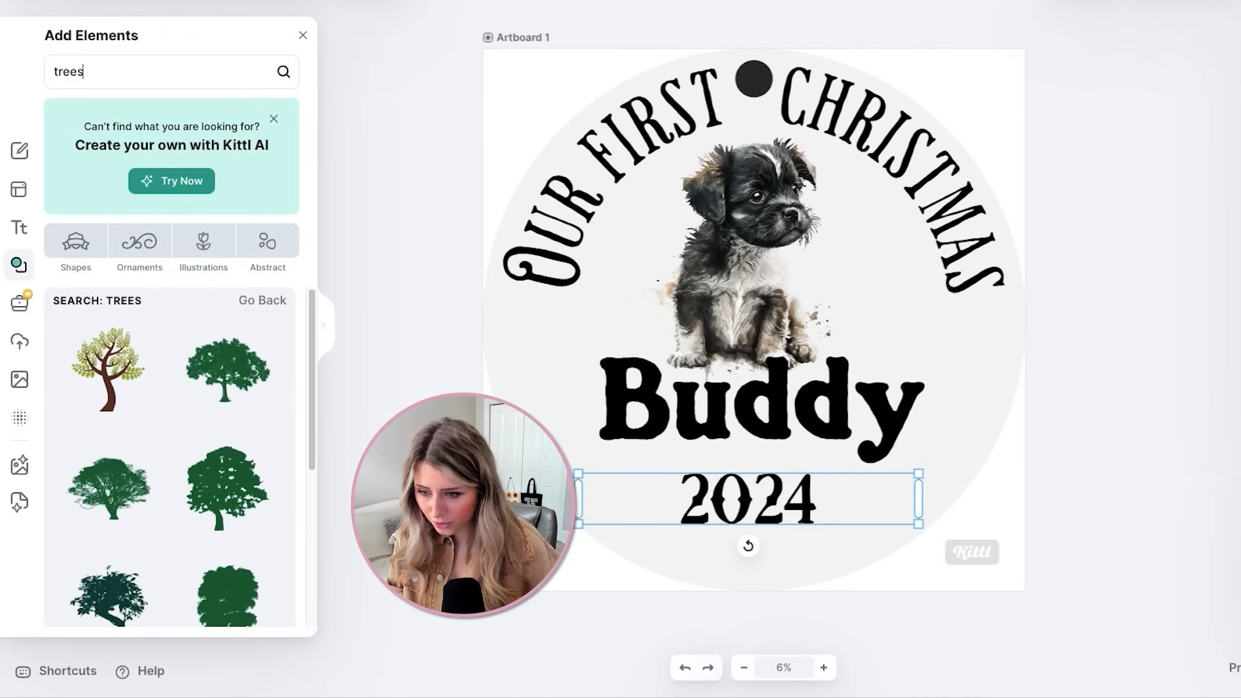
Search the elements for "christmas trees" and place the green pine tree to the right of the puppy, above the name
{"action": "double_click", "coordinate": [139, 73]}
{"action": "type", "text": "chris"}
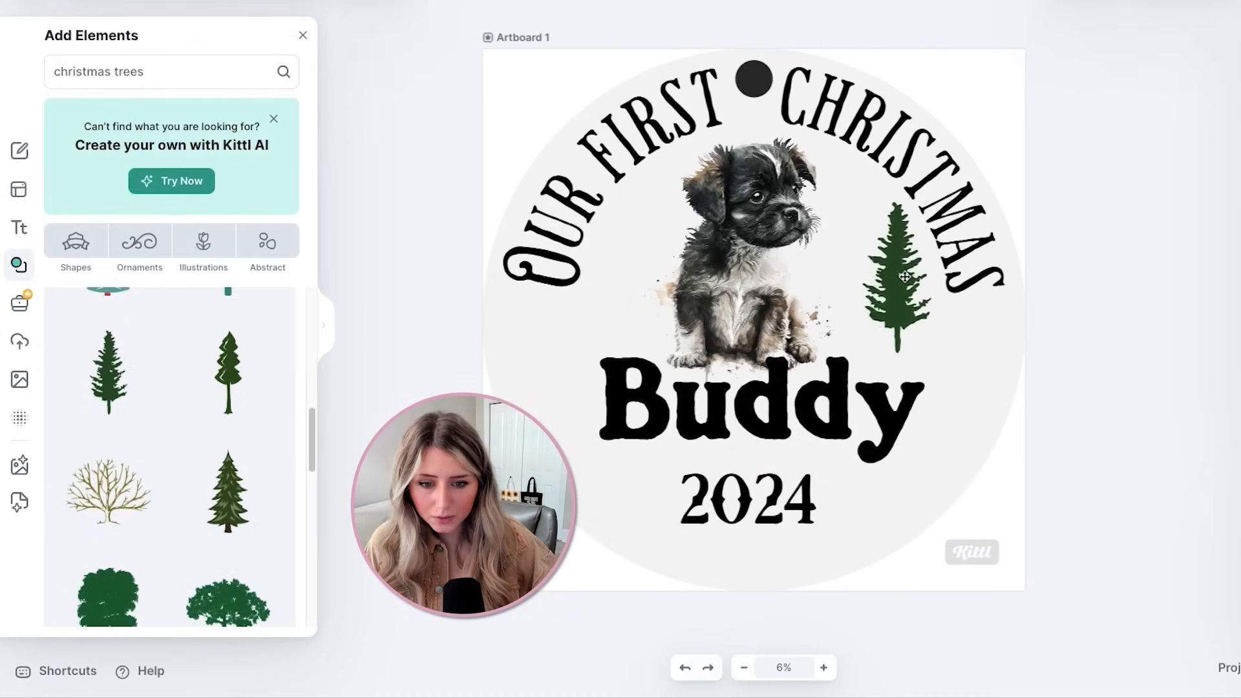
{"action": "left_click_drag", "start_coordinate": [906, 276], "coordinate": [901, 280]}
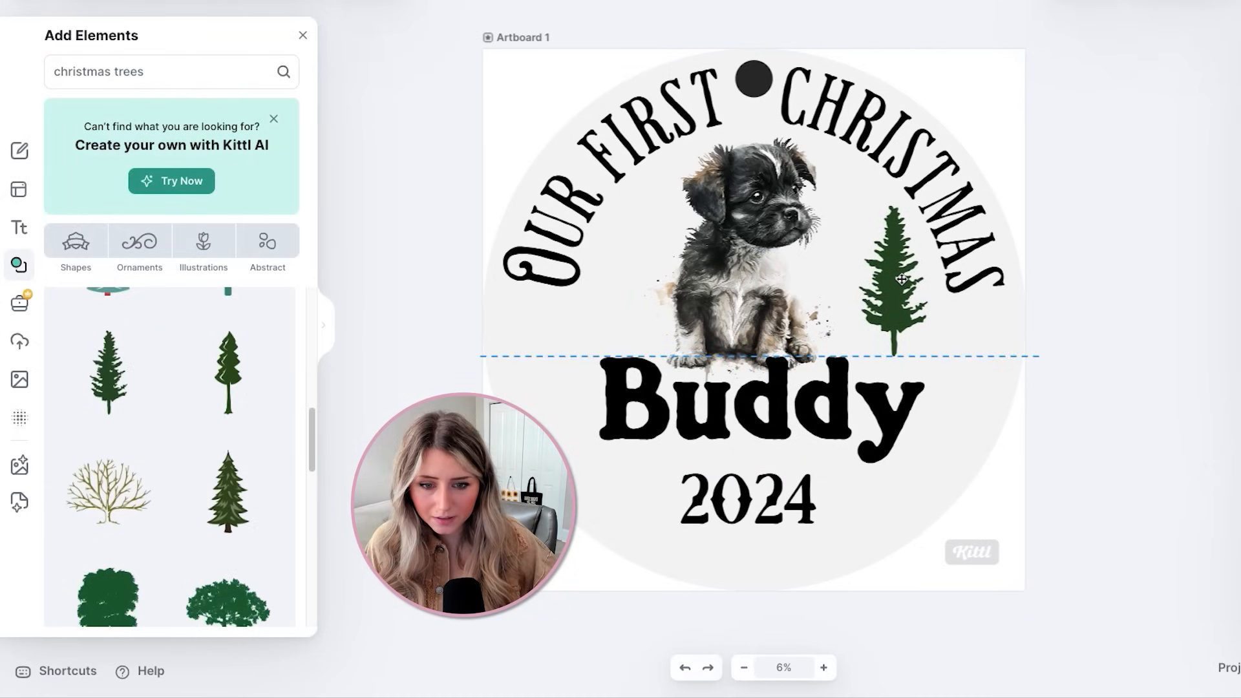
Duplicate the pine tree and place the copy to the left of the puppy, level with the original
{"action": "scroll", "coordinate": [243, 491], "scroll_direction": "up", "scroll_amount": 5}
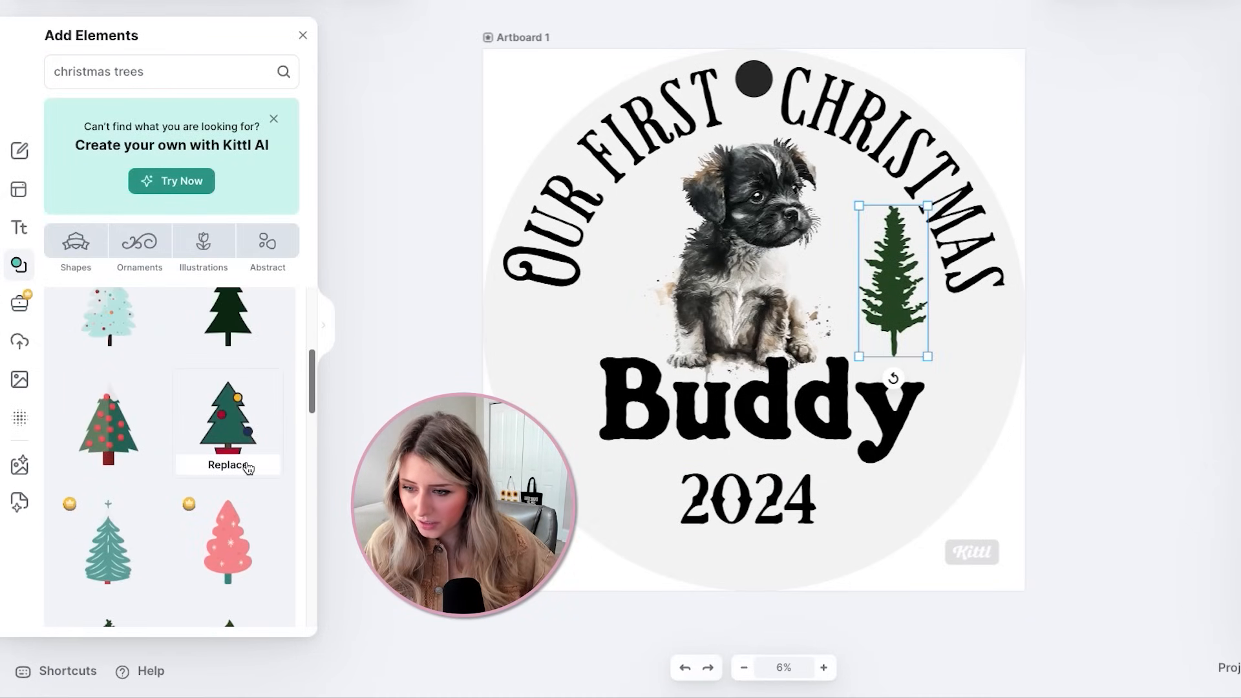
{"action": "scroll", "coordinate": [248, 470], "scroll_direction": "up", "scroll_amount": 1}
{"action": "scroll", "coordinate": [248, 478], "scroll_direction": "down", "scroll_amount": 5}
{"action": "key", "text": "ctrl+c"}
{"action": "key", "text": "ctrl+v"}
{"action": "left_click_drag", "start_coordinate": [899, 281], "coordinate": [633, 283]}
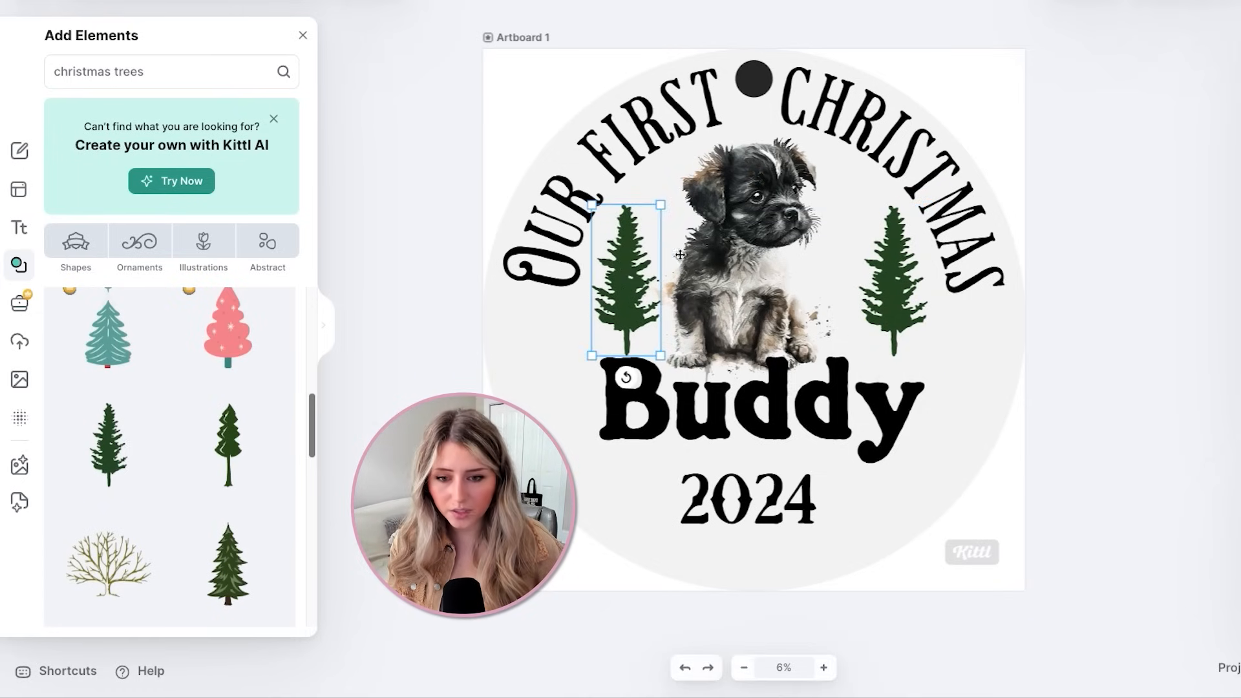
Nudge the left pine tree slightly down toward the top edge of the name
{"action": "left_click", "coordinate": [720, 231]}
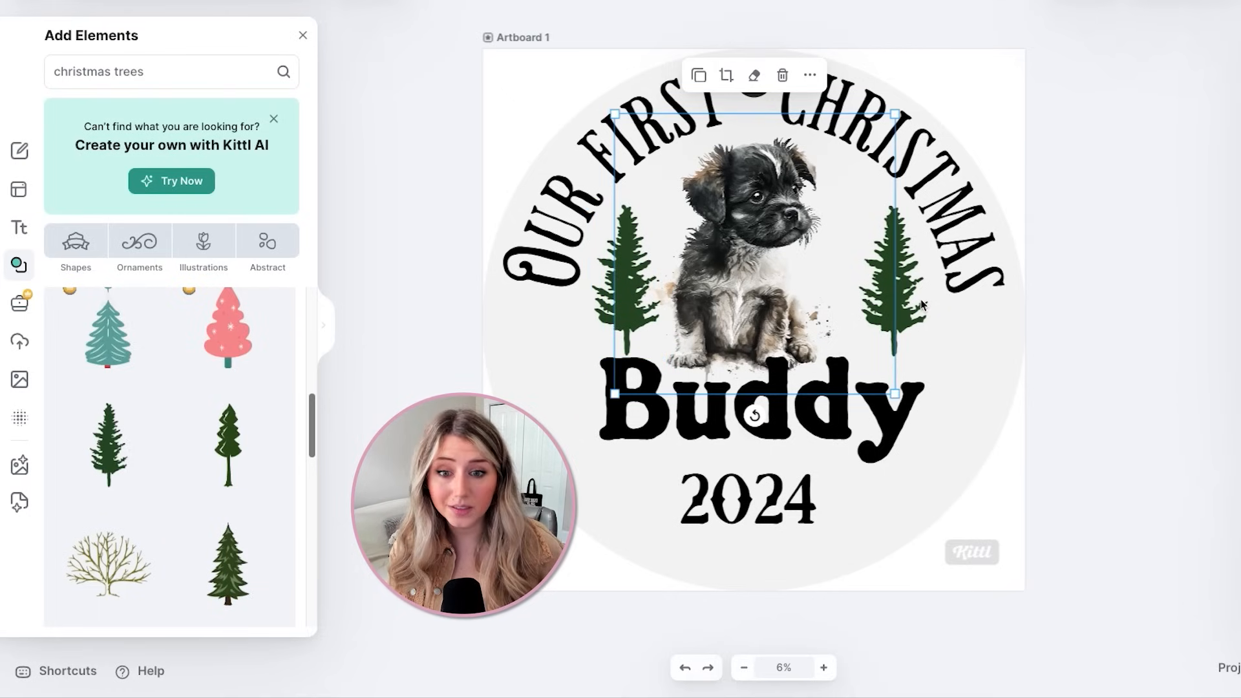
{"action": "left_click", "coordinate": [899, 311]}
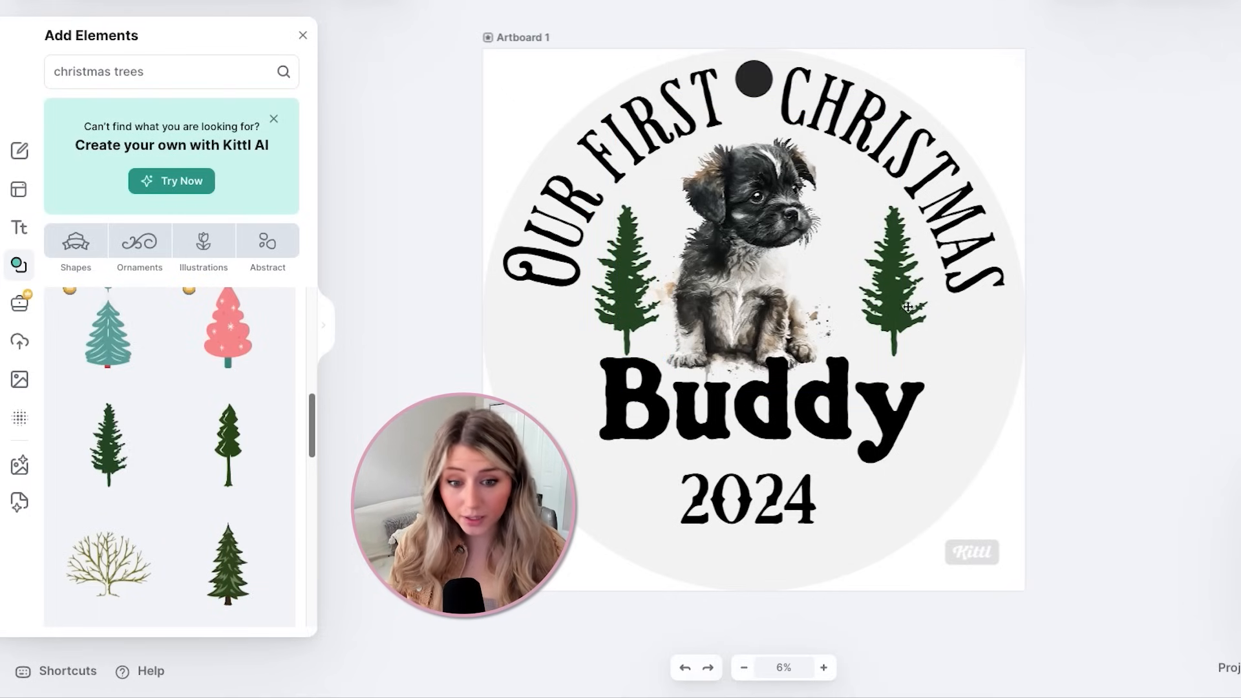
{"action": "left_click", "coordinate": [830, 412]}
{"action": "left_click", "coordinate": [847, 408]}
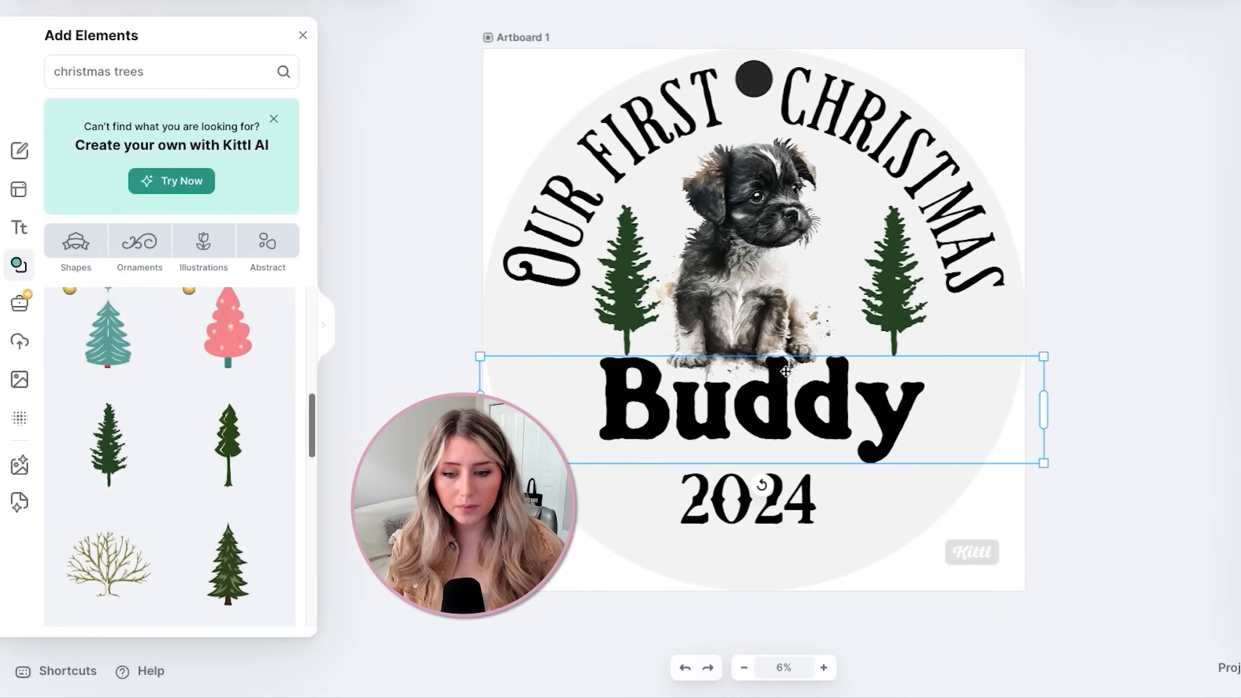
{"action": "left_click", "coordinate": [632, 272]}
{"action": "left_click_drag", "start_coordinate": [628, 276], "coordinate": [627, 280]}
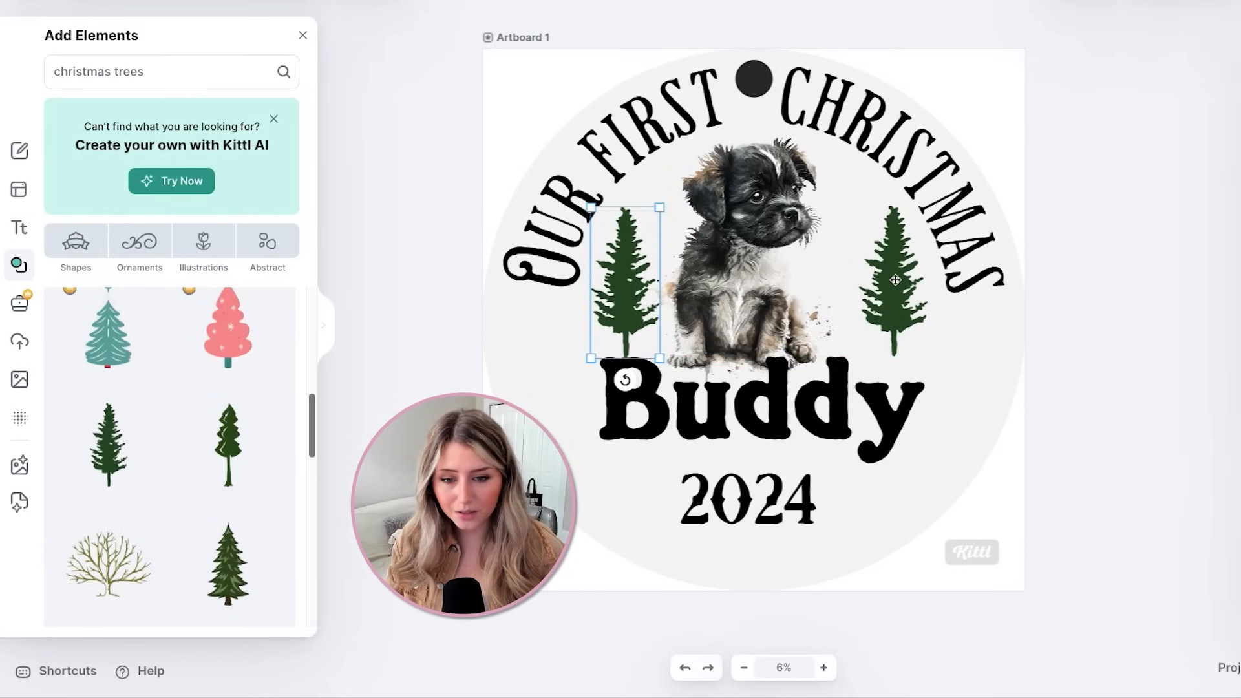
Make both pine trees slightly smaller and space them evenly on either side of the recentered puppy
{"action": "left_click", "coordinate": [896, 279]}
{"action": "left_click_drag", "start_coordinate": [887, 291], "coordinate": [883, 302]}
{"action": "left_click", "coordinate": [741, 263]}
{"action": "left_click_drag", "start_coordinate": [741, 262], "coordinate": [742, 258]}
{"action": "left_click_drag", "start_coordinate": [618, 278], "coordinate": [612, 278]}
{"action": "left_click_drag", "start_coordinate": [688, 282], "coordinate": [873, 275]}
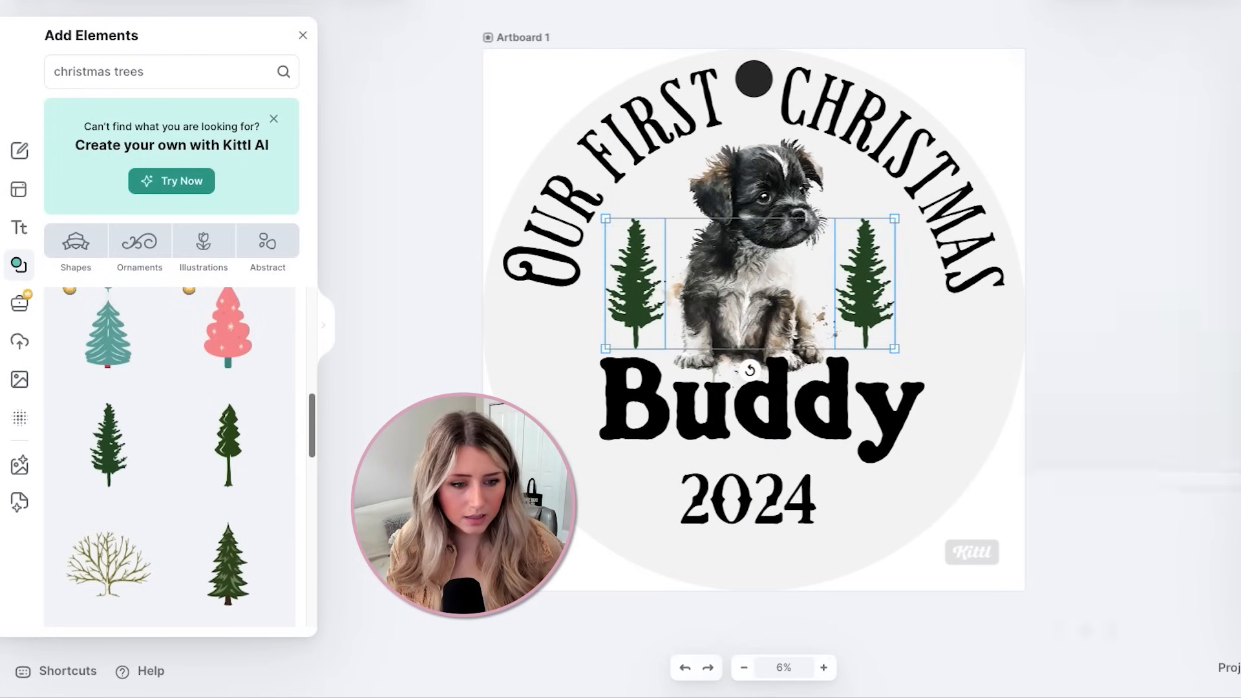
Recolor both pine trees with the dark gray document color 2d2d2d
{"action": "left_click", "coordinate": [1237, 401]}
{"action": "left_click", "coordinate": [1061, 632]}
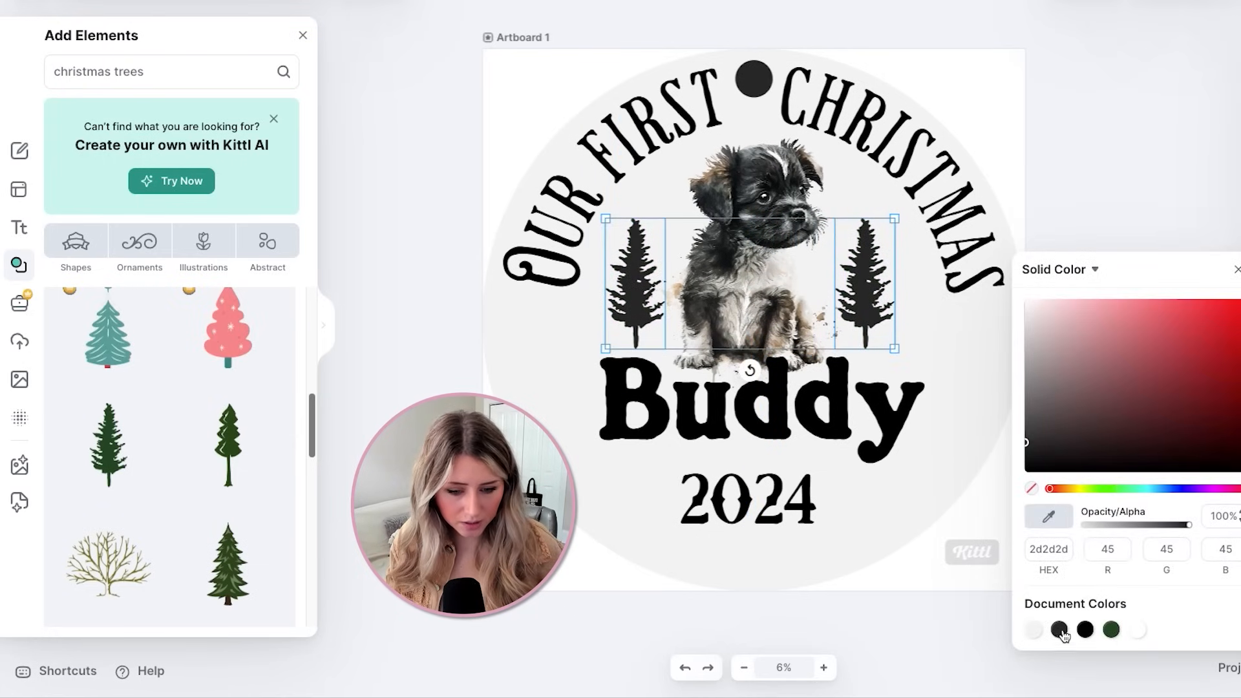
{"action": "left_click", "coordinate": [969, 347]}
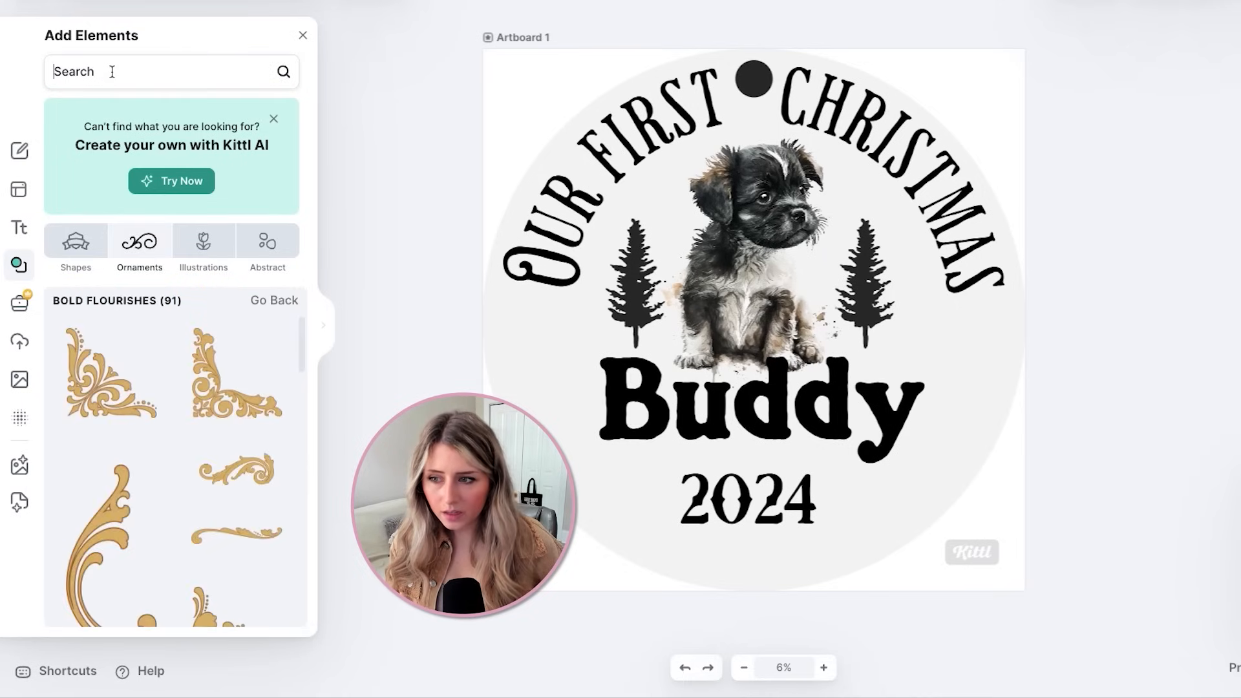
Search the elements for "christmas" and place the leafy berry branch along the ornament's lower right curve, angled to follow it
{"action": "left_click", "coordinate": [112, 71]}
{"action": "type", "text": "ch"}
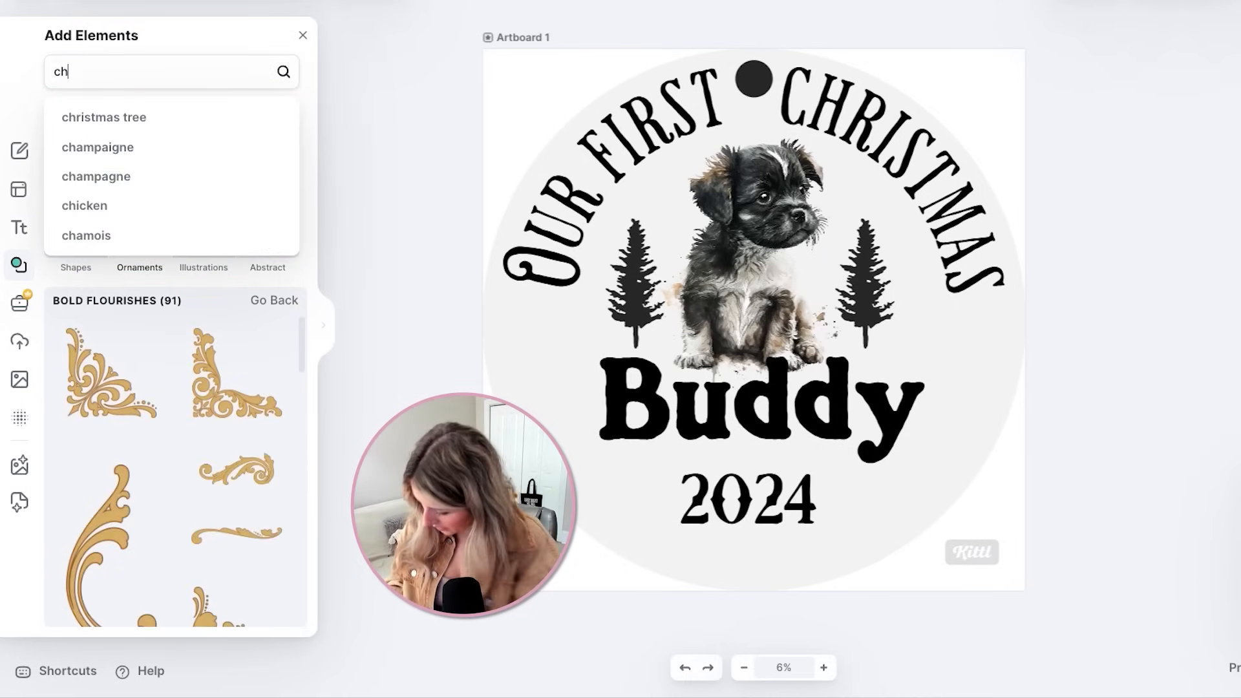
{"action": "type", "text": "ristmas"}
{"action": "key", "text": "Return"}
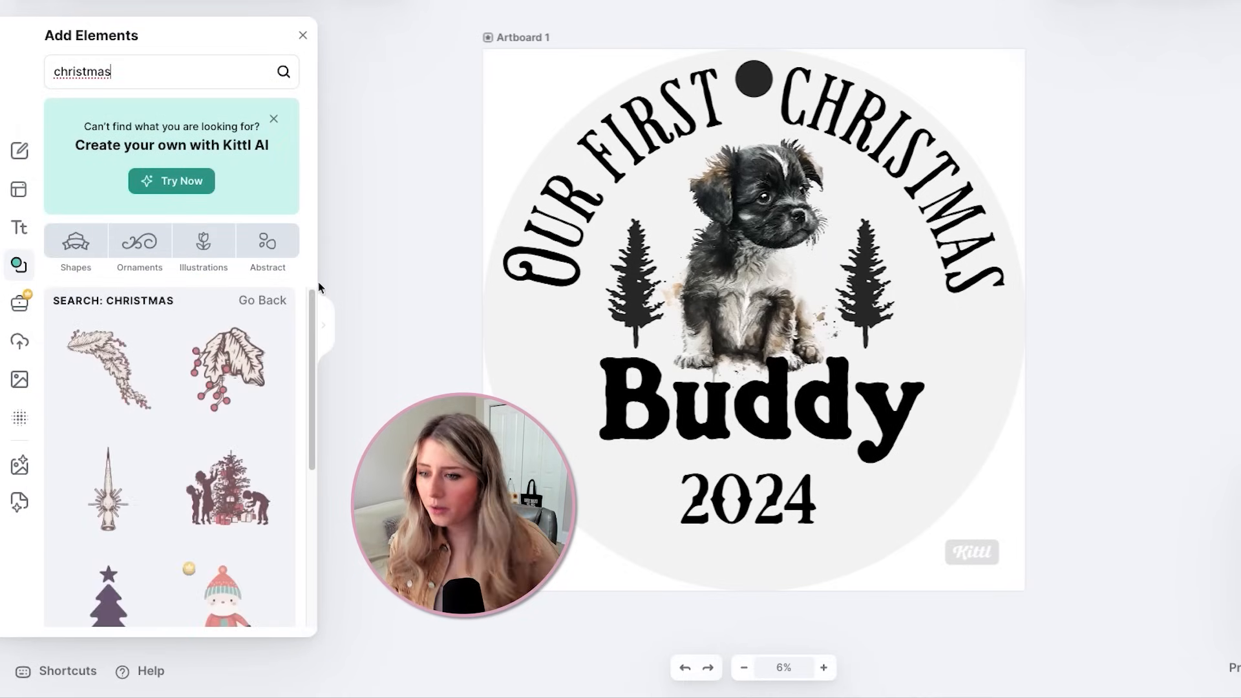
{"action": "left_click", "coordinate": [109, 370]}
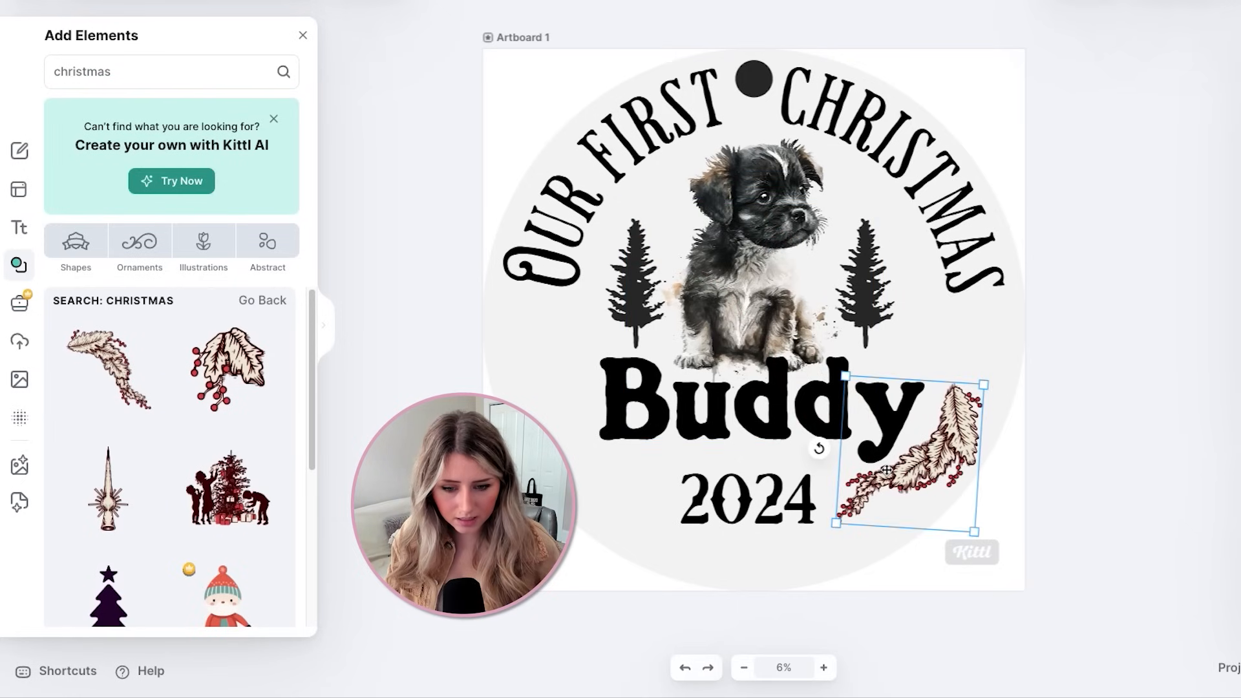
Duplicate the berry branch, flip the copy horizontally and place it mirrored along the ornament's lower left curve
{"action": "right_click", "coordinate": [907, 476]}
{"action": "left_click", "coordinate": [957, 396]}
{"action": "right_click", "coordinate": [932, 421]}
{"action": "left_click", "coordinate": [988, 422]}
{"action": "left_click_drag", "start_coordinate": [920, 472], "coordinate": [857, 454]}
{"action": "right_click", "coordinate": [858, 454]}
{"action": "left_click", "coordinate": [931, 552]}
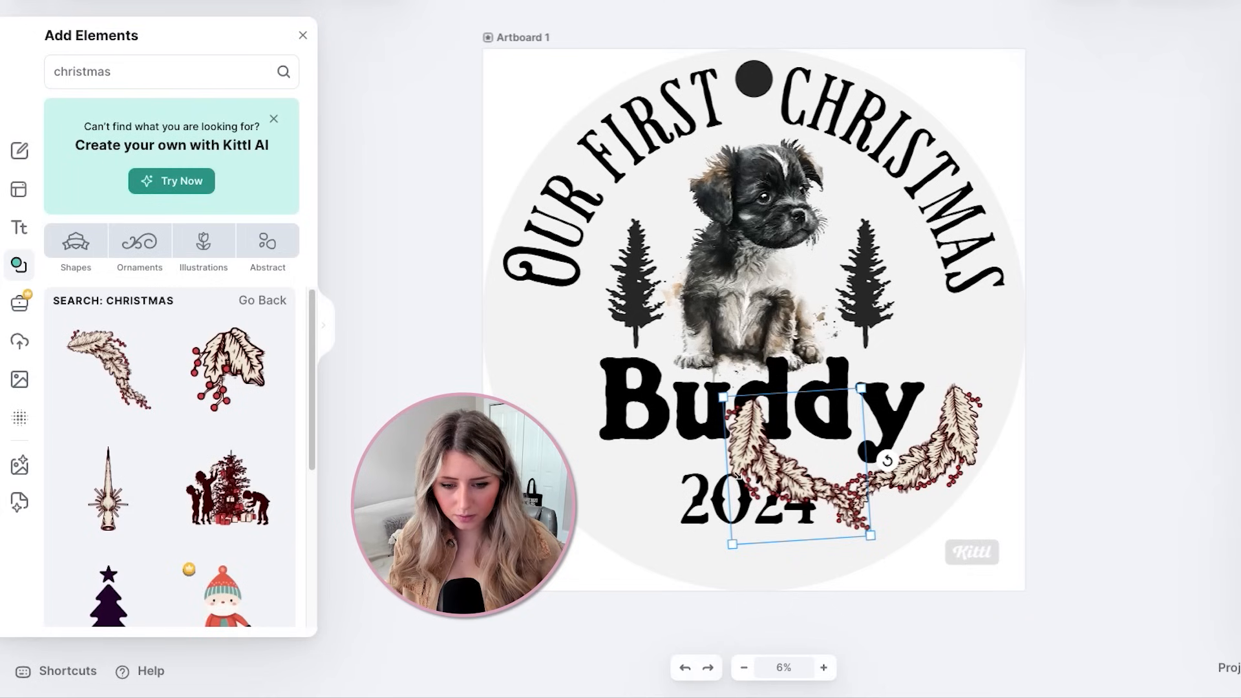
{"action": "left_click_drag", "start_coordinate": [769, 442], "coordinate": [572, 438]}
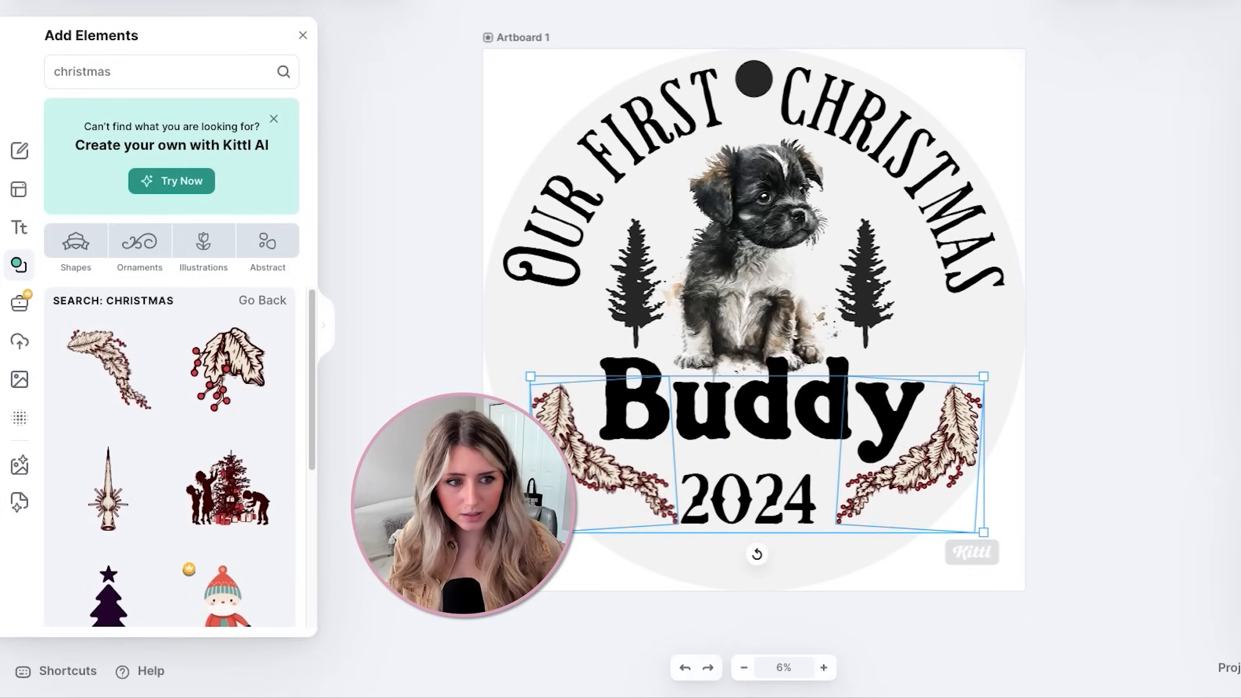
Move both berry branches slightly down and recolor their beige leaves white (ffffff)
{"action": "left_click_drag", "start_coordinate": [583, 466], "coordinate": [584, 469]}
{"action": "left_click_drag", "start_coordinate": [584, 470], "coordinate": [584, 471]}
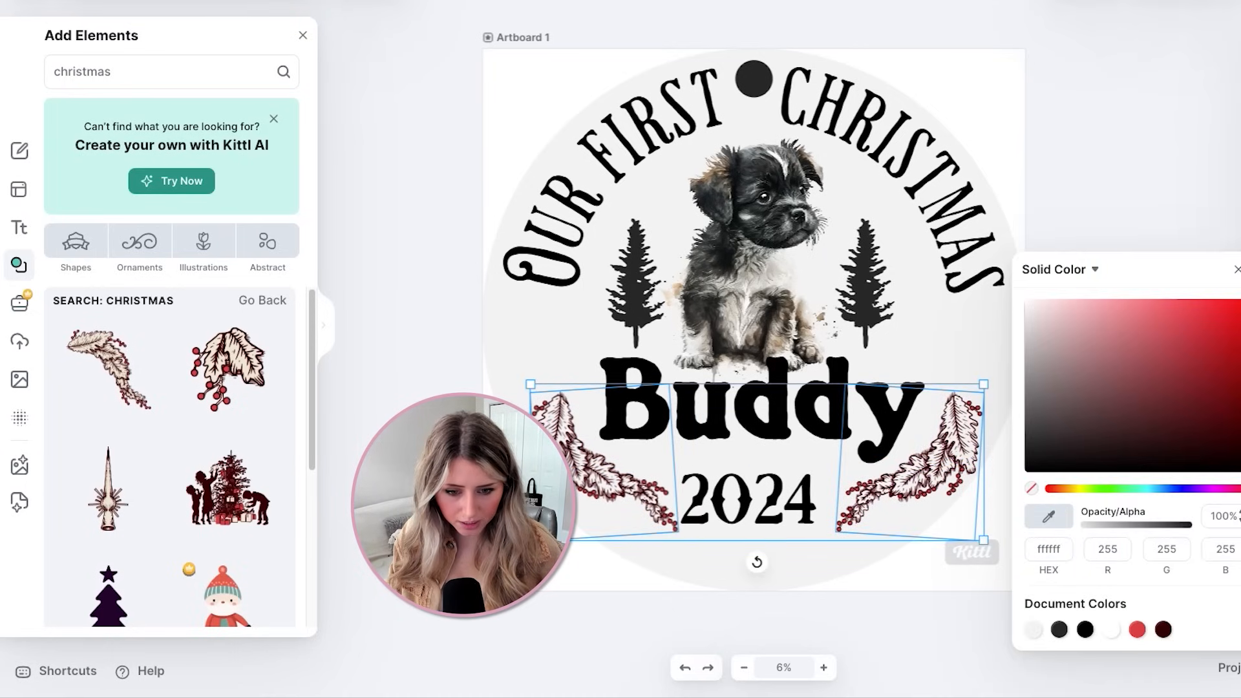
{"action": "left_click", "coordinate": [1238, 270]}
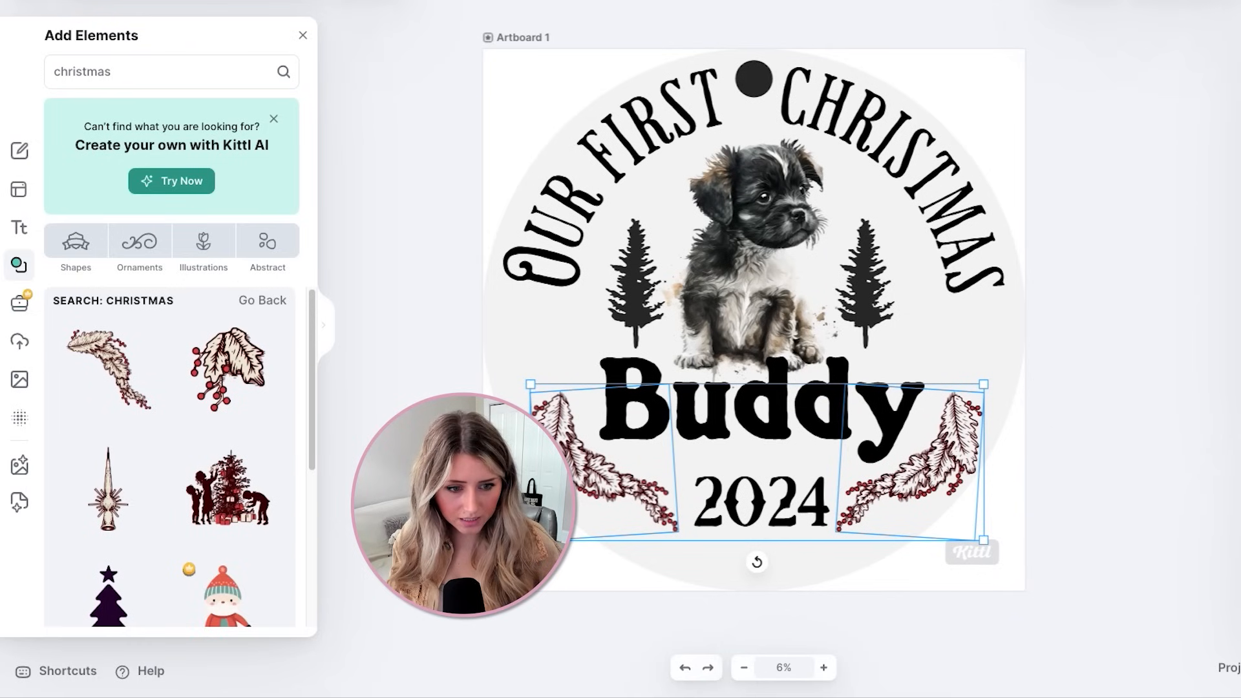
Recolor the dark red outlines of both berry branches black
{"action": "left_click", "coordinate": [1086, 677]}
{"action": "left_click", "coordinate": [1111, 677]}
{"action": "left_click", "coordinate": [1237, 317]}
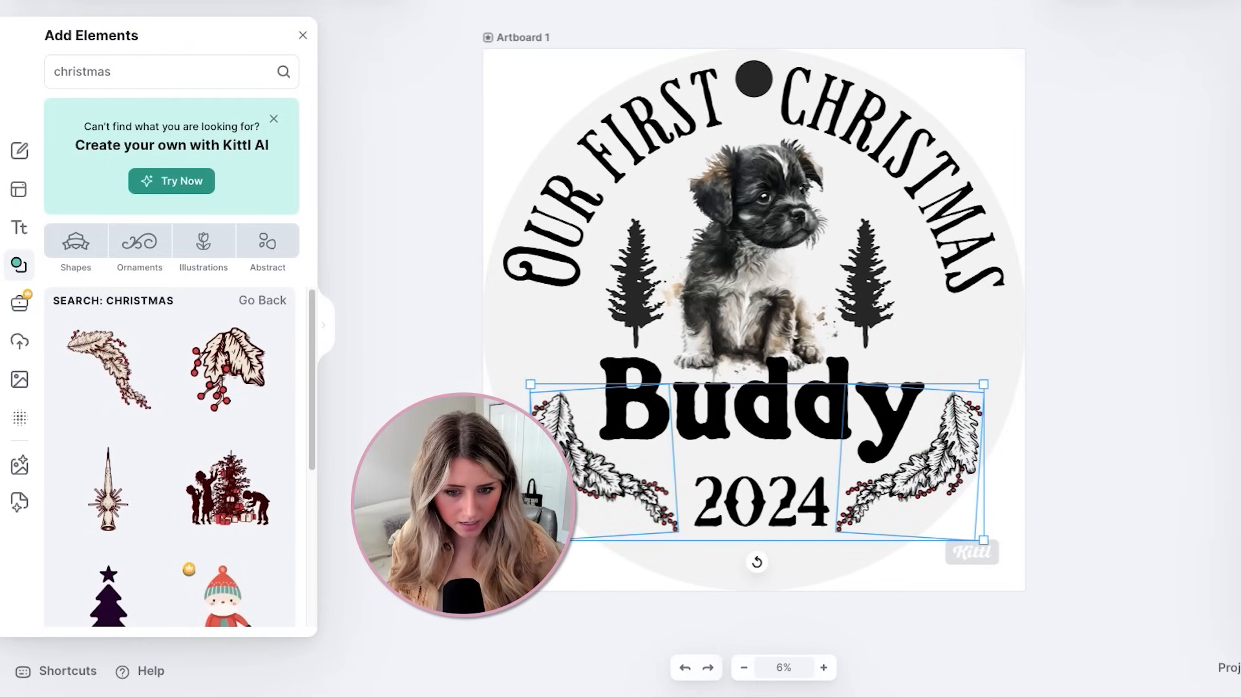
{"action": "left_click", "coordinate": [1014, 284]}
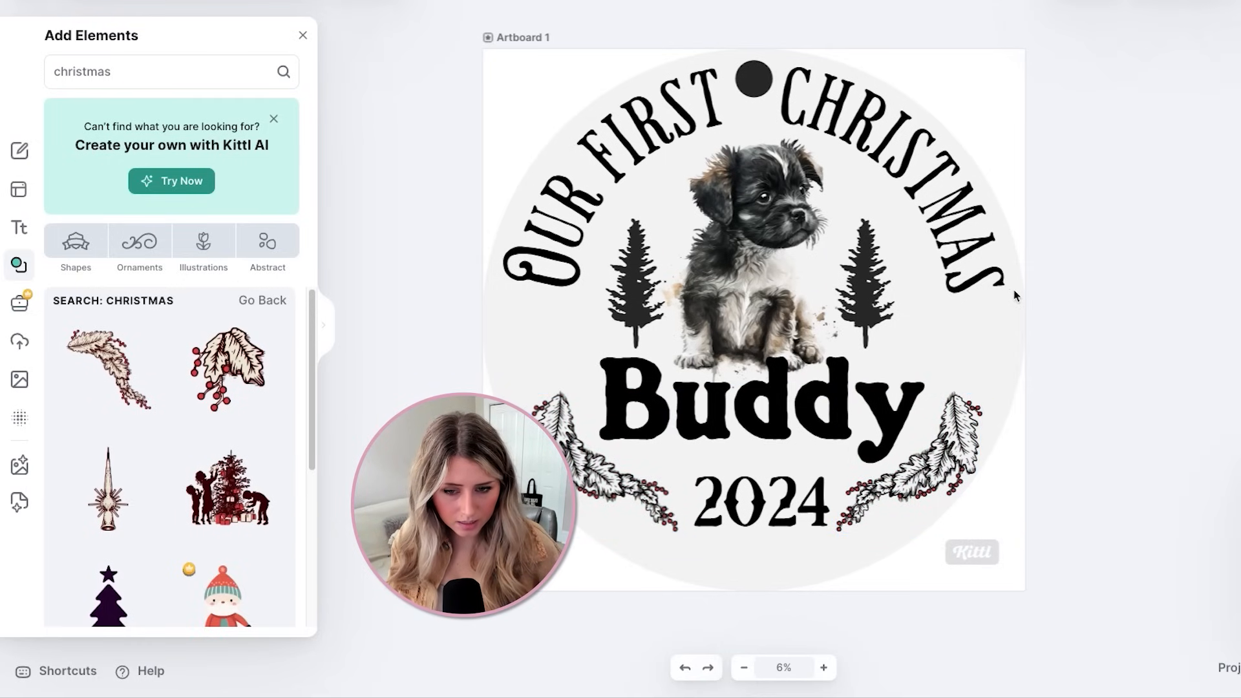
Duplicate the pine tree at a smaller size and place one small copy on the outer side of each large tree
{"action": "left_click", "coordinate": [857, 280]}
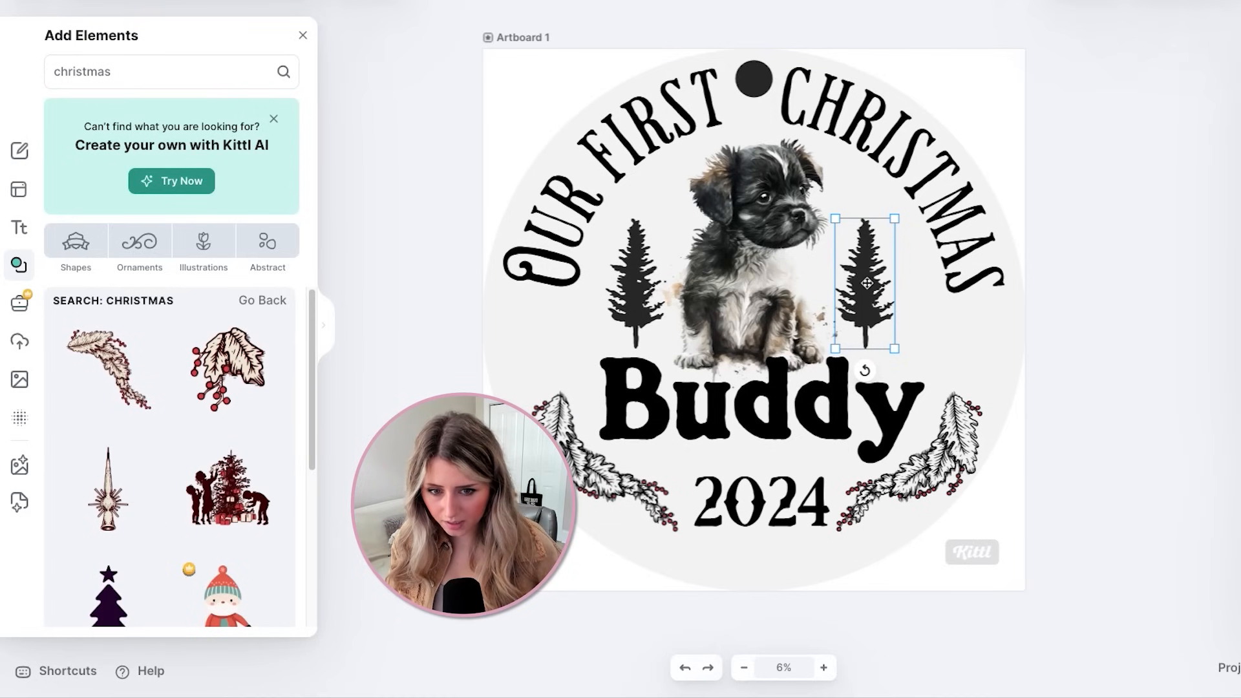
{"action": "key", "text": "ctrl+c"}
{"action": "key", "text": "ctrl+v"}
{"action": "left_click_drag", "start_coordinate": [869, 308], "coordinate": [902, 295]}
{"action": "left_click_drag", "start_coordinate": [923, 220], "coordinate": [892, 312]}
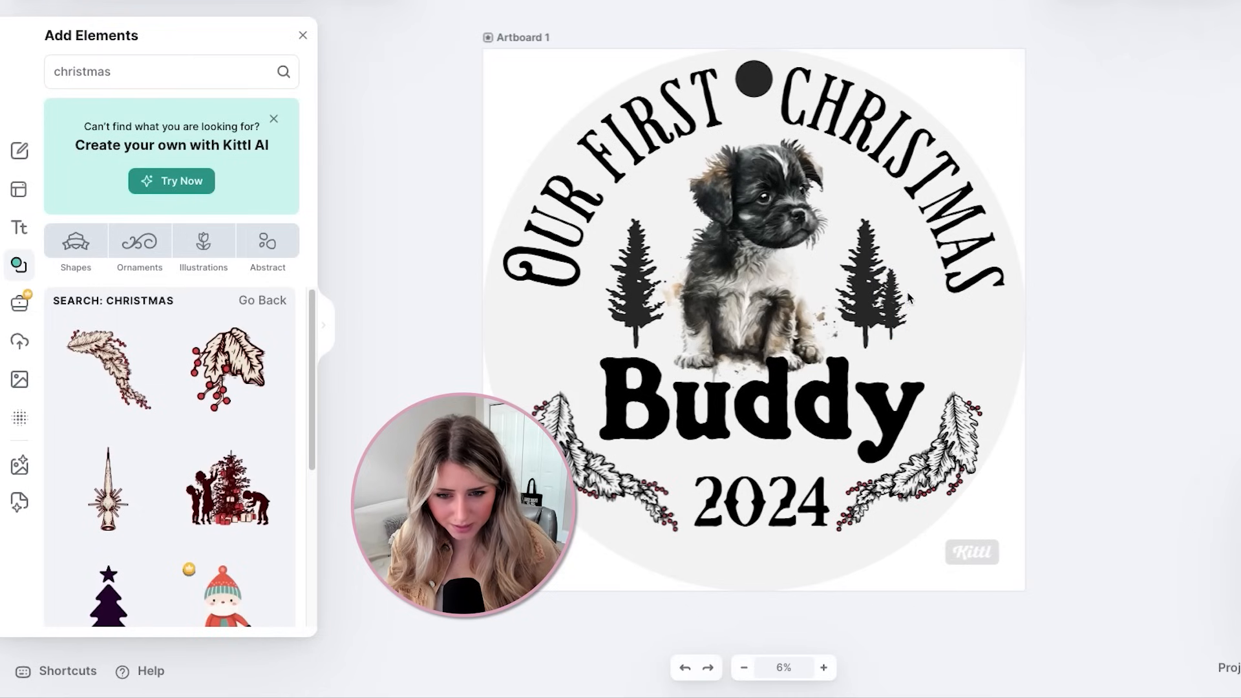
{"action": "left_click", "coordinate": [628, 290]}
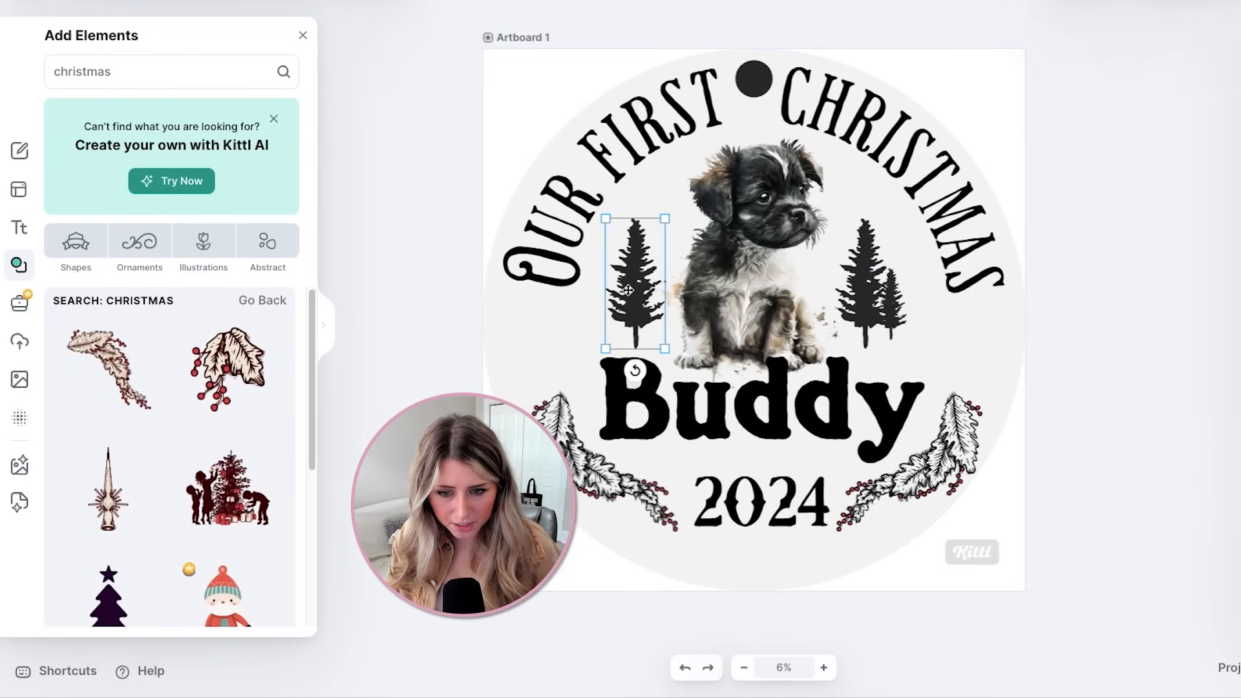
{"action": "left_click", "coordinate": [890, 311]}
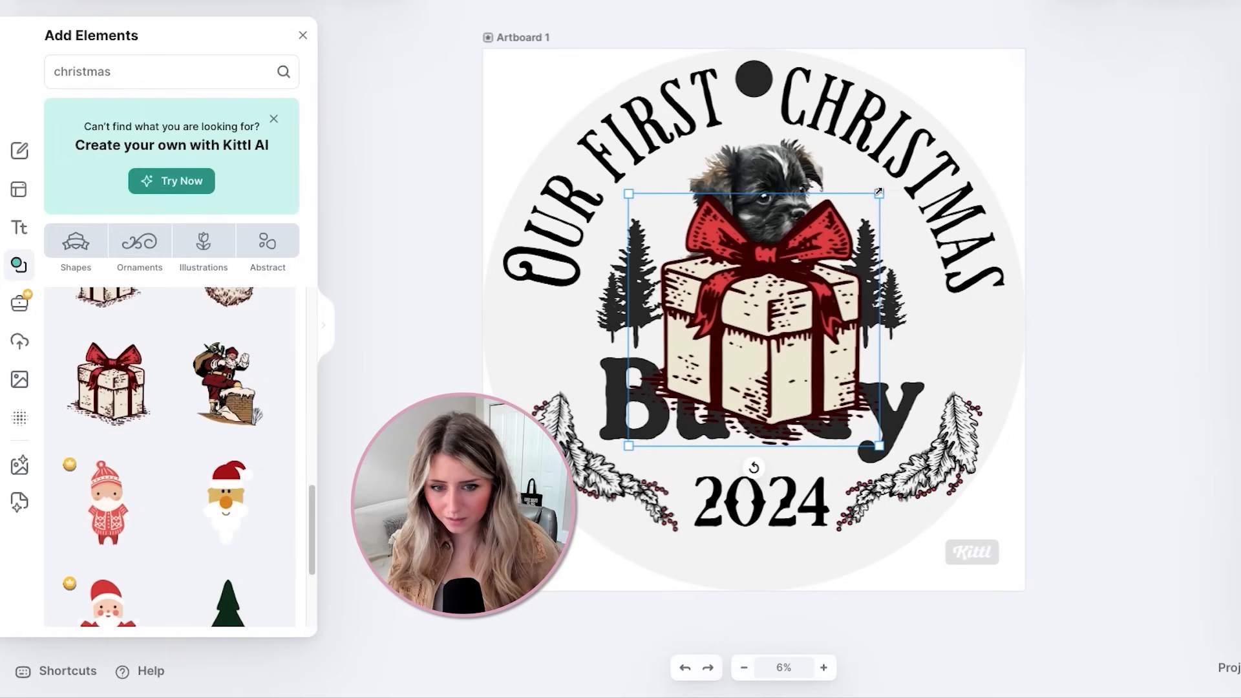
Shrink the wide gift box with the red bow and place it at the ornament's left edge, below the word "Our"
{"action": "left_click_drag", "start_coordinate": [881, 188], "coordinate": [728, 327]}
{"action": "left_click_drag", "start_coordinate": [690, 417], "coordinate": [557, 360]}
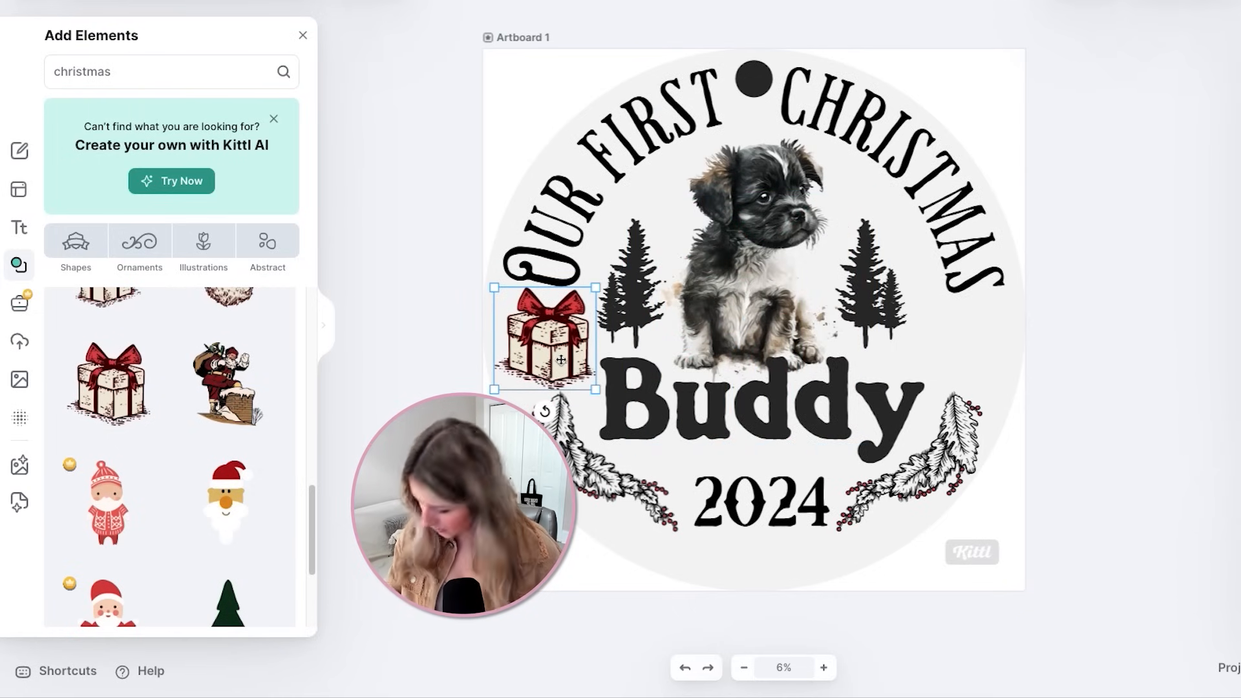
{"action": "key", "text": "ctrl+v"}
Add the tall gift box from the christmas elements, shrink it and place it at the ornament's right edge below the end of "Christmas"
{"action": "scroll", "coordinate": [130, 385], "scroll_direction": "down", "scroll_amount": 3}
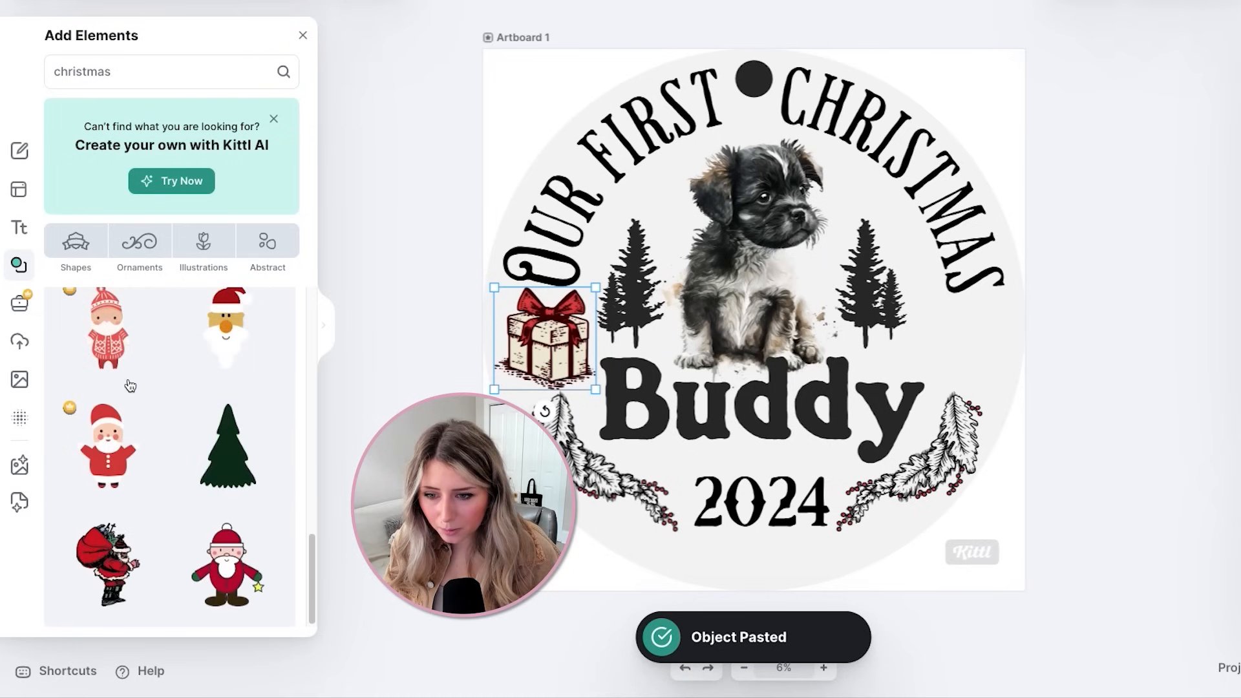
{"action": "scroll", "coordinate": [130, 386], "scroll_direction": "up", "scroll_amount": 4}
{"action": "left_click", "coordinate": [124, 385]}
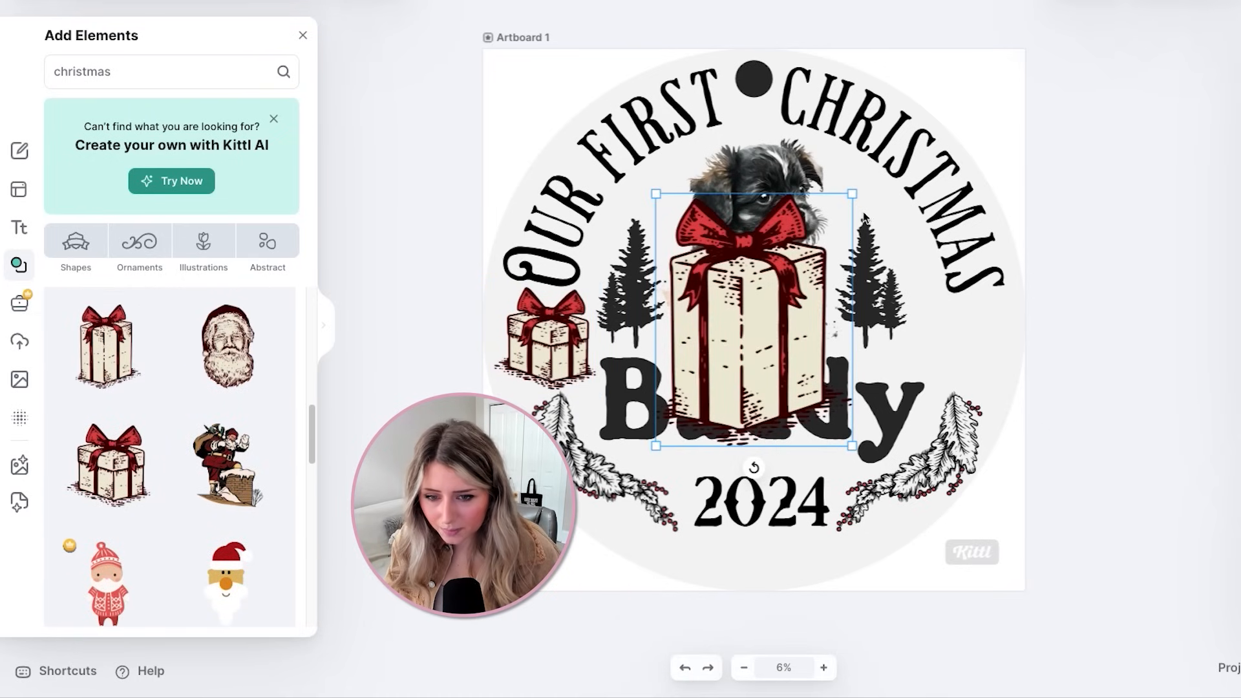
{"action": "left_click_drag", "start_coordinate": [854, 193], "coordinate": [752, 323]}
{"action": "left_click", "coordinate": [979, 351]}
{"action": "left_click_drag", "start_coordinate": [978, 351], "coordinate": [971, 334]}
Recolor the beige paper of both gift boxes white (ffffff) and their dark red outlines dark gray (2d2d2d)
{"action": "left_click", "coordinate": [1238, 395]}
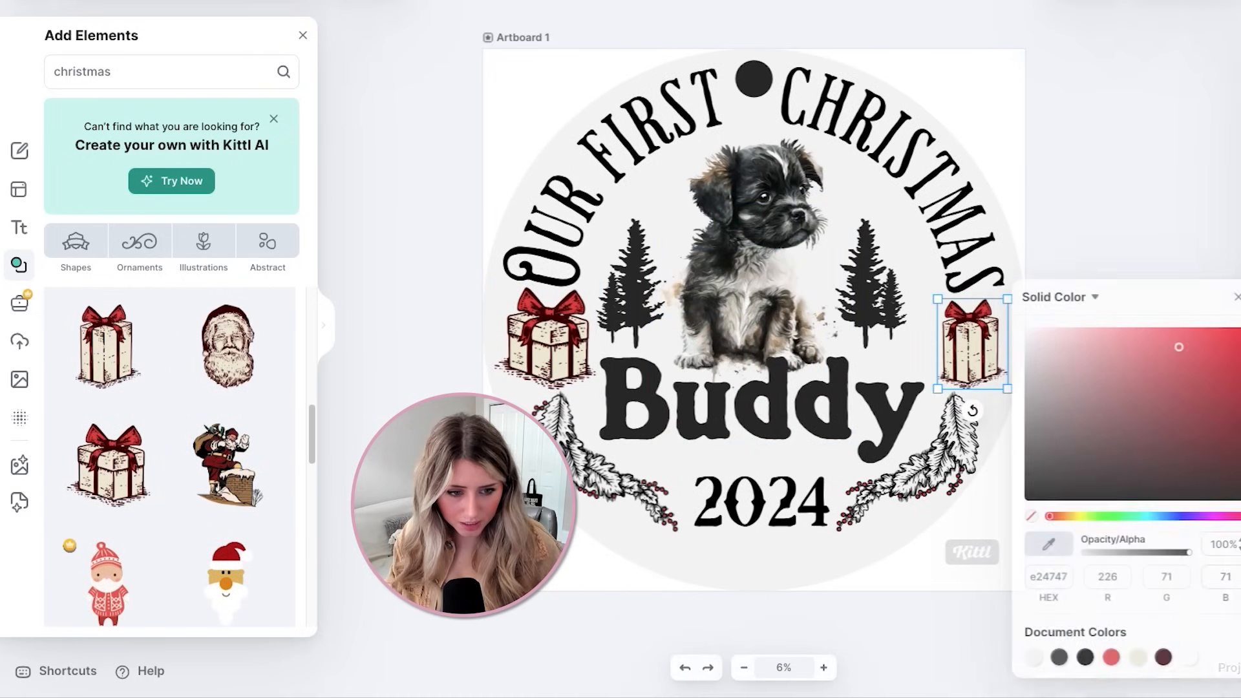
{"action": "left_click", "coordinate": [1238, 450]}
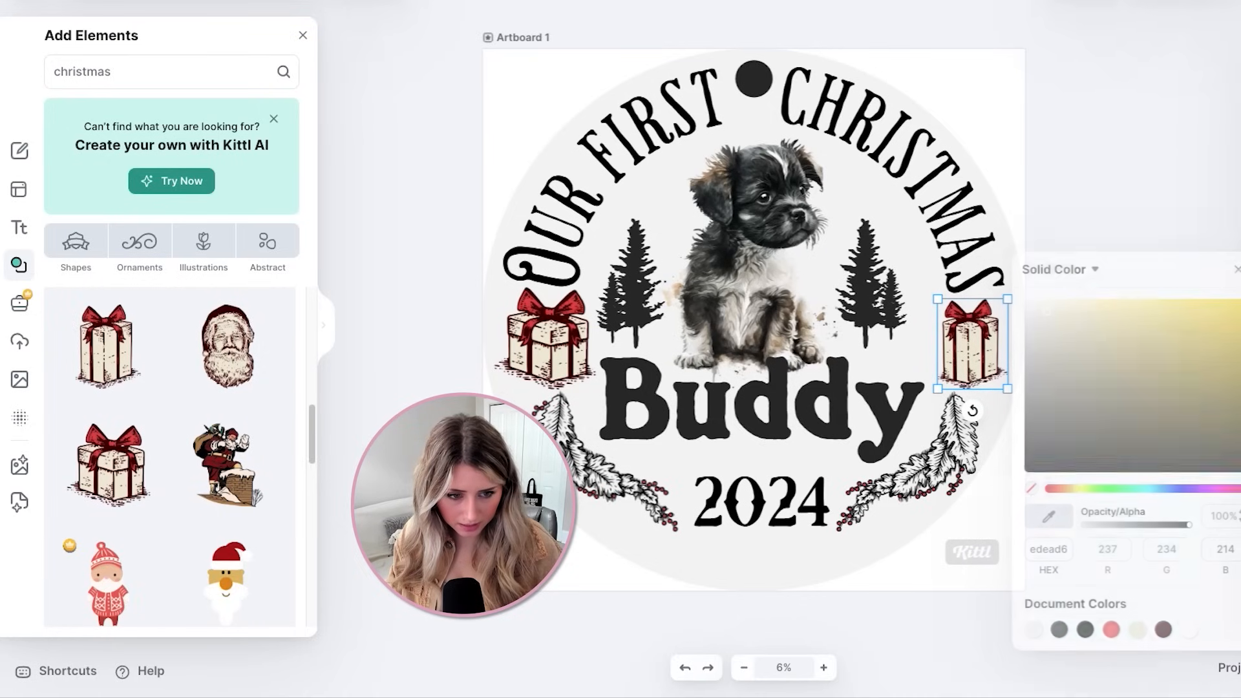
{"action": "left_click", "coordinate": [1032, 490]}
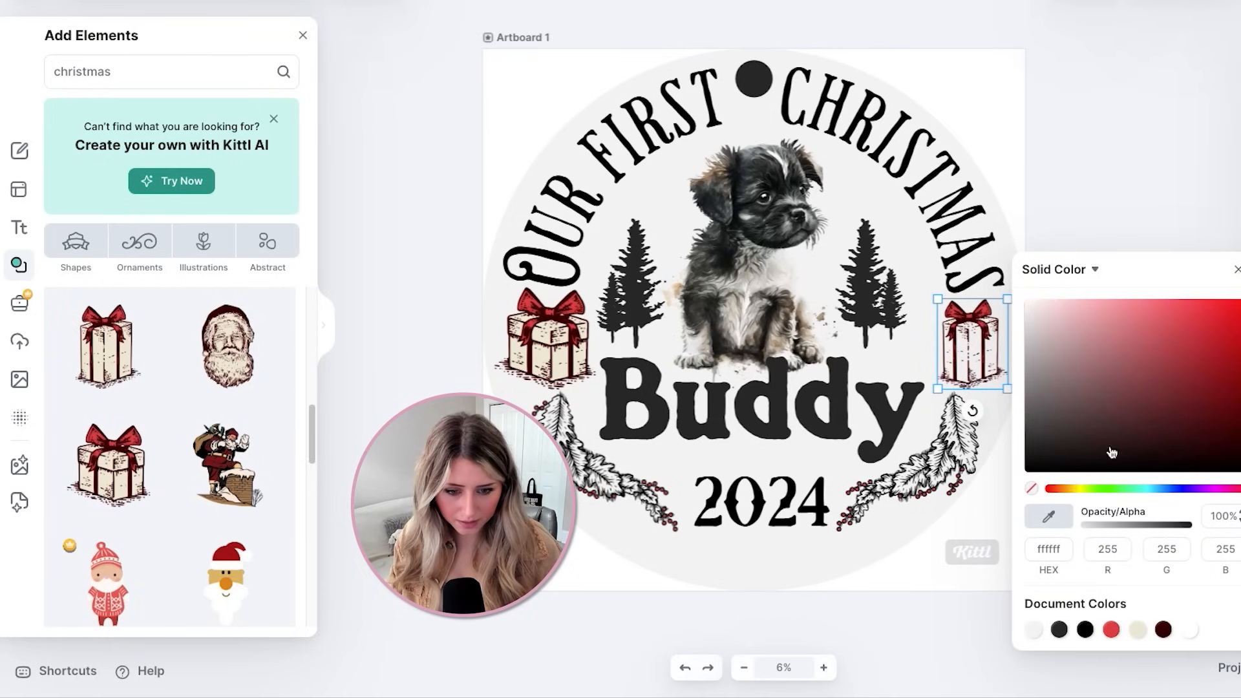
{"action": "left_click", "coordinate": [1237, 404]}
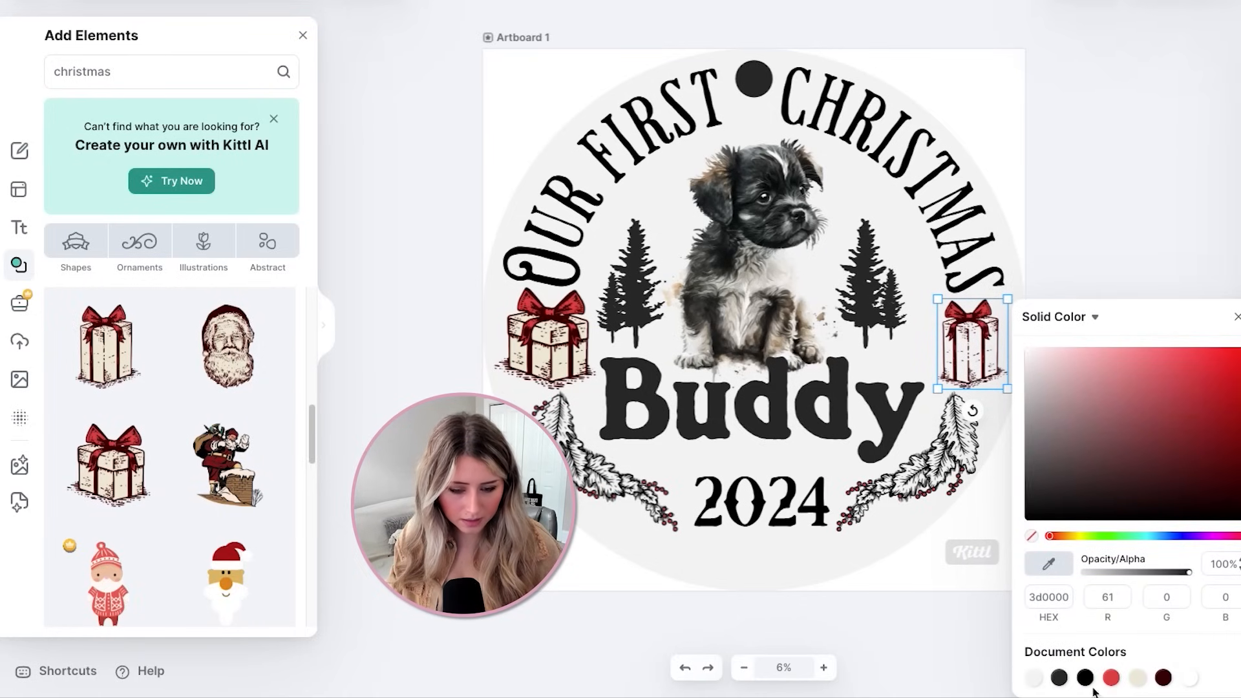
{"action": "left_click", "coordinate": [1059, 679]}
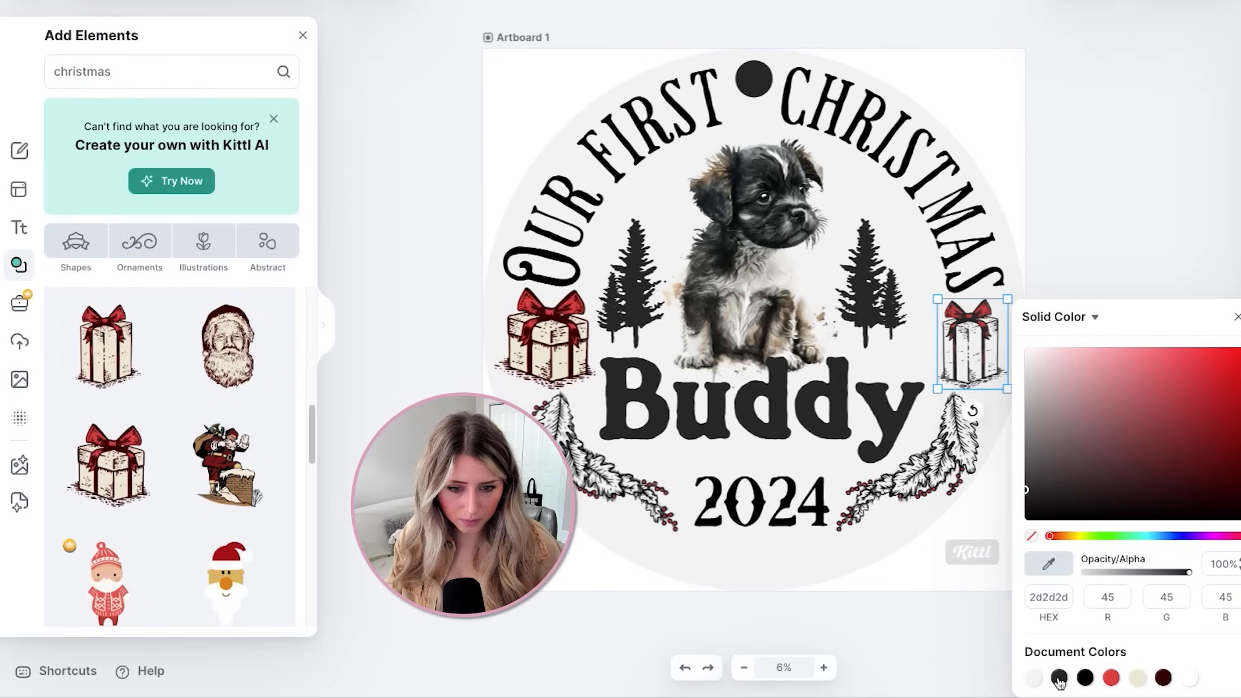
{"action": "left_click", "coordinate": [545, 323]}
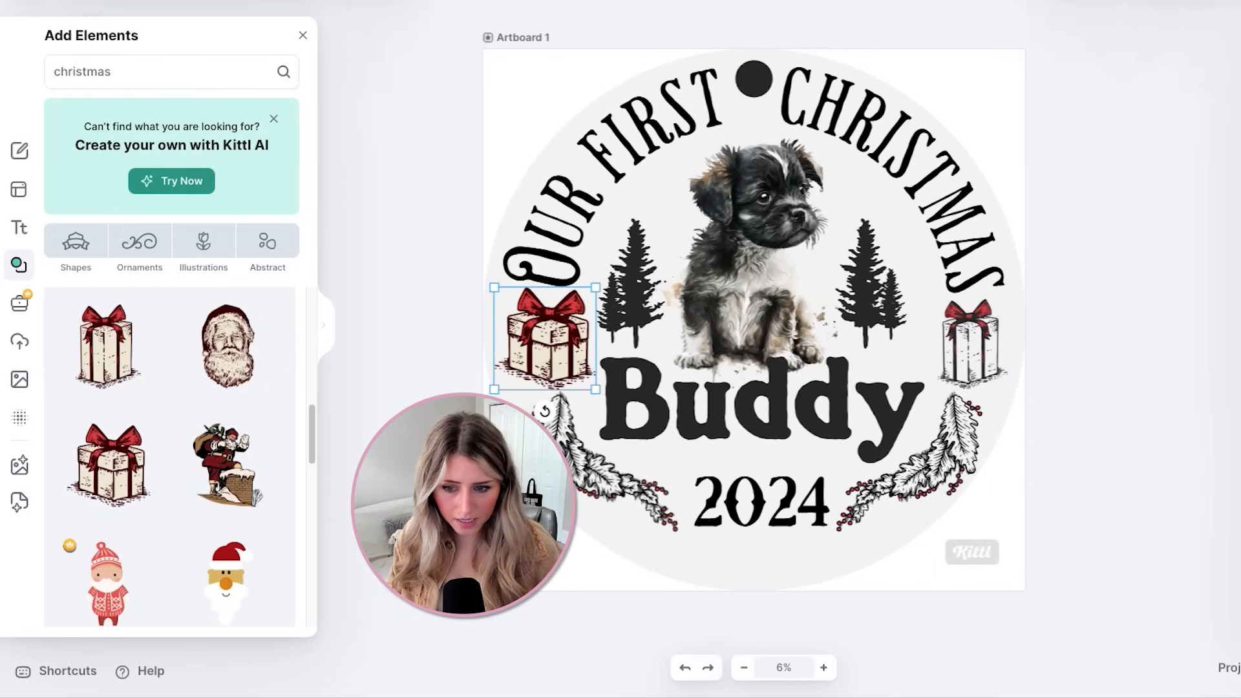
Recolor the arched "Our First Christmas" text and the "2024" text with the dark gray document color 2d2d2d
{"action": "left_click", "coordinate": [905, 120]}
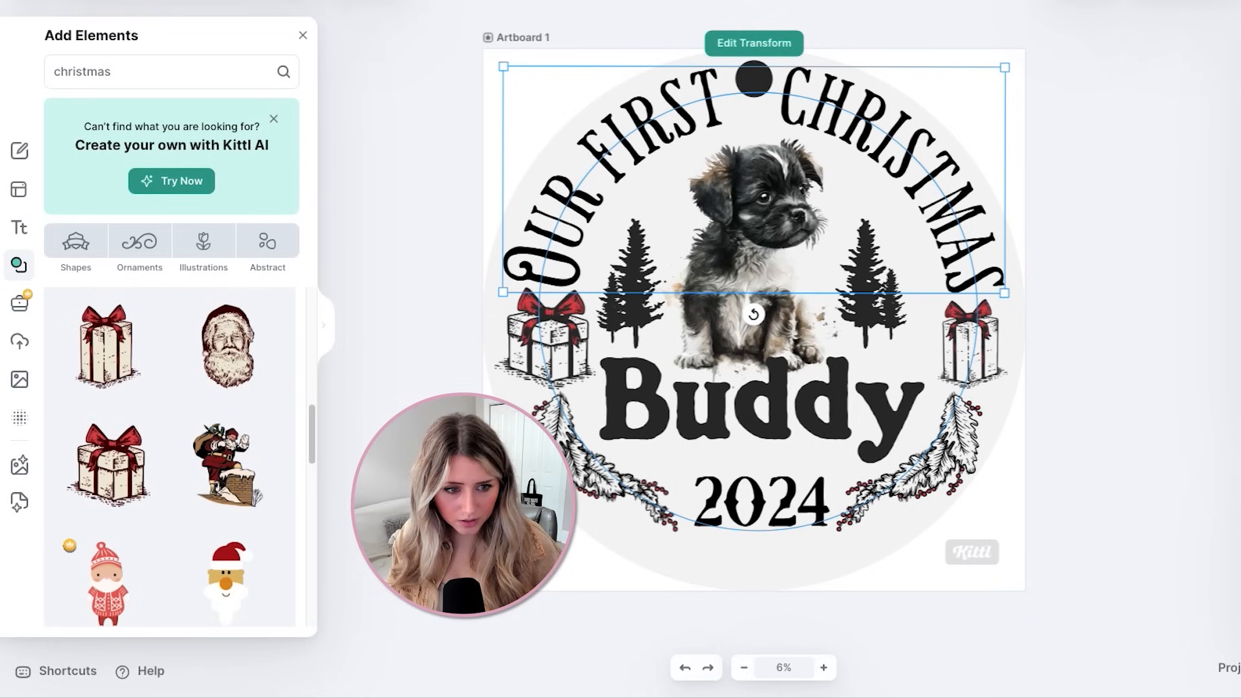
{"action": "left_click", "coordinate": [1058, 635]}
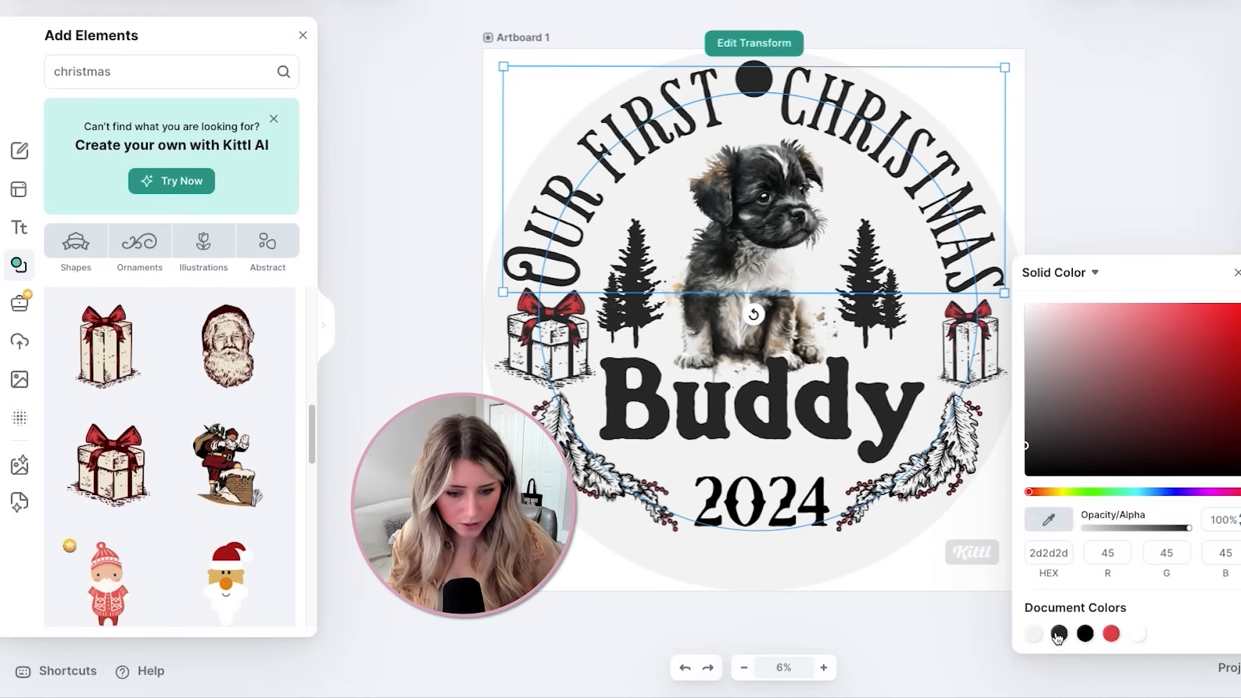
{"action": "left_click", "coordinate": [1067, 208]}
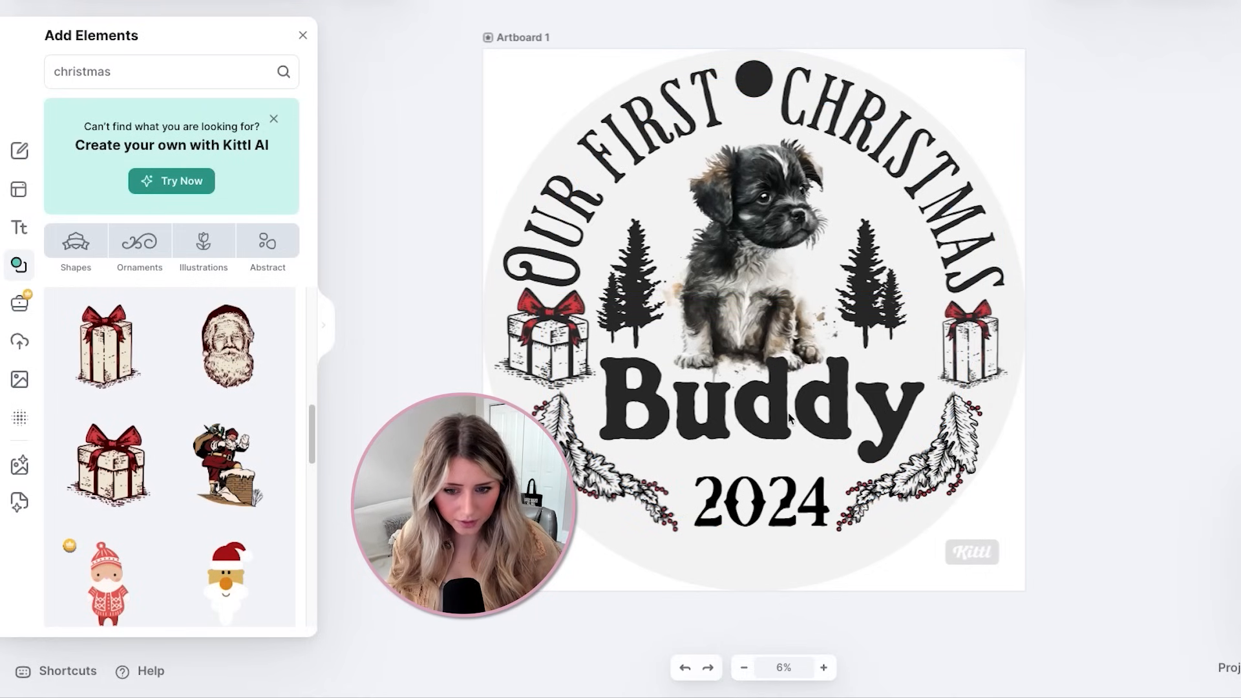
{"action": "left_click", "coordinate": [815, 396]}
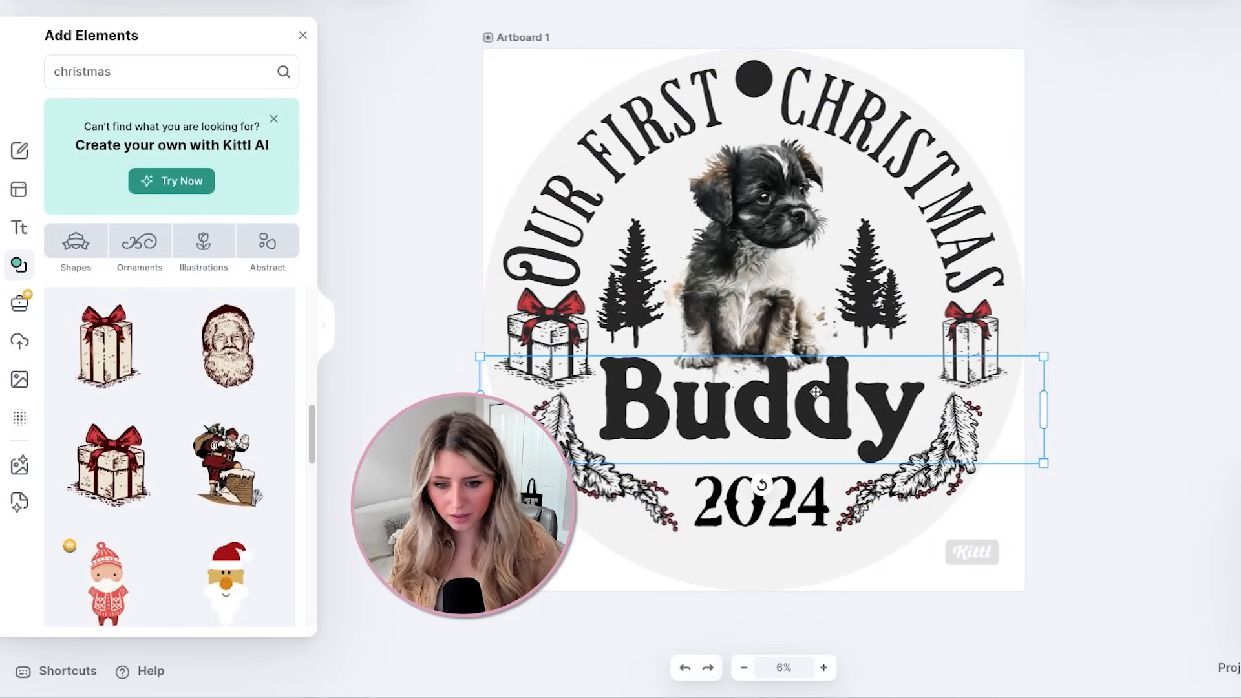
{"action": "left_click", "coordinate": [1097, 183]}
{"action": "left_click", "coordinate": [794, 479]}
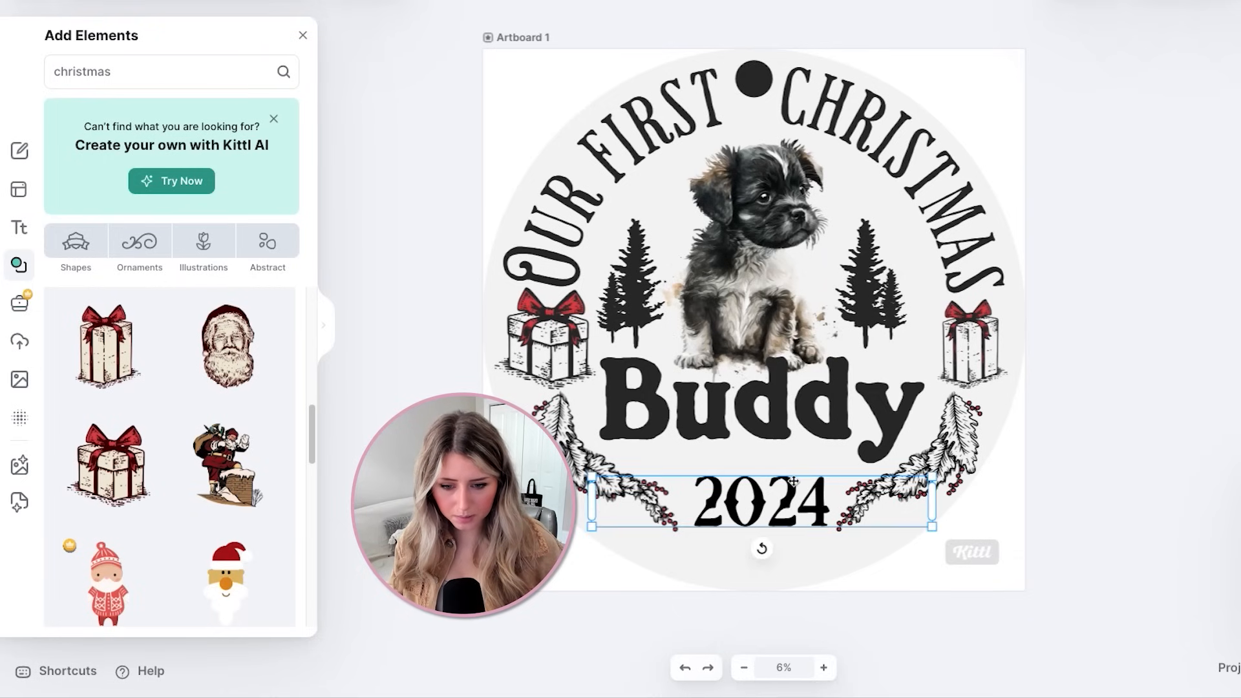
{"action": "left_click", "coordinate": [1240, 452]}
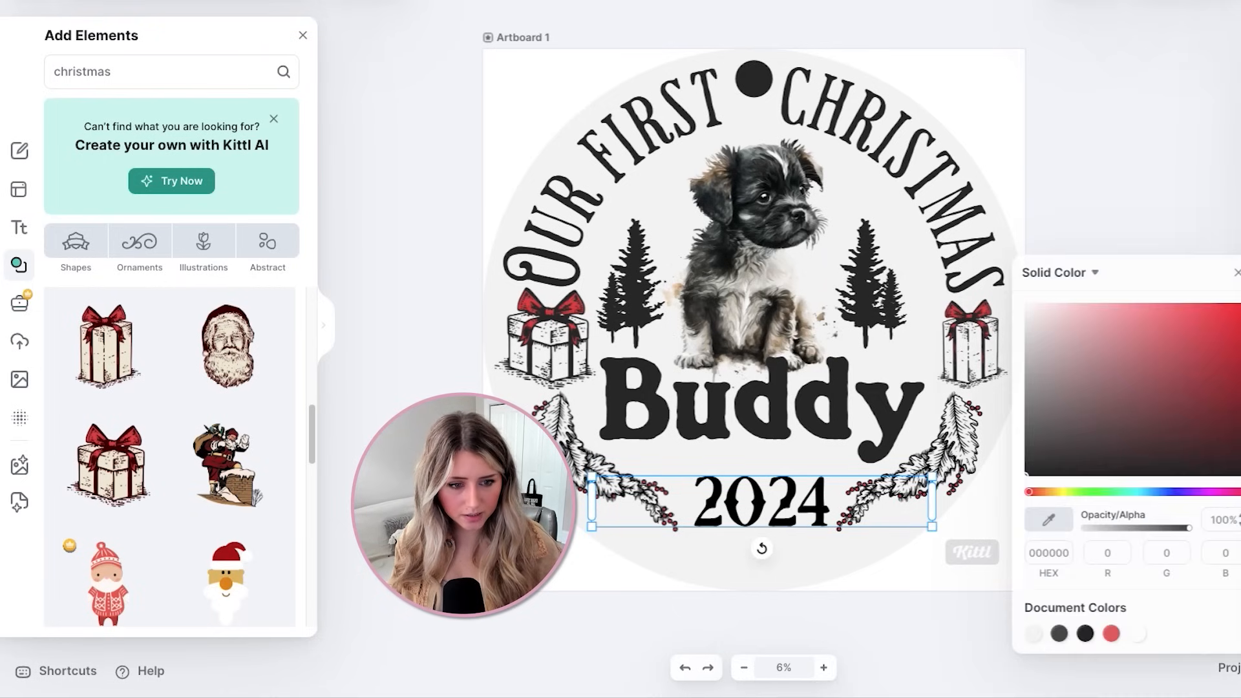
{"action": "left_click", "coordinate": [1061, 634]}
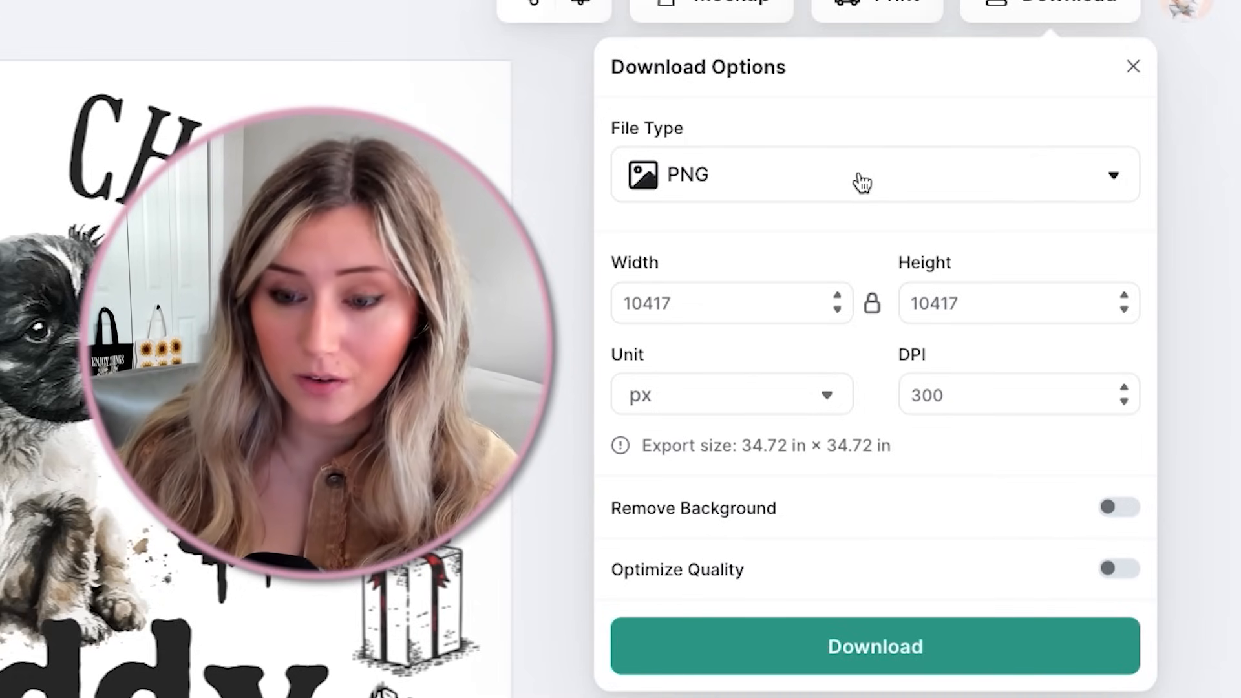
Keep PNG as the download file type and enable Remove Background and Optimize Quality
{"action": "left_click", "coordinate": [863, 180]}
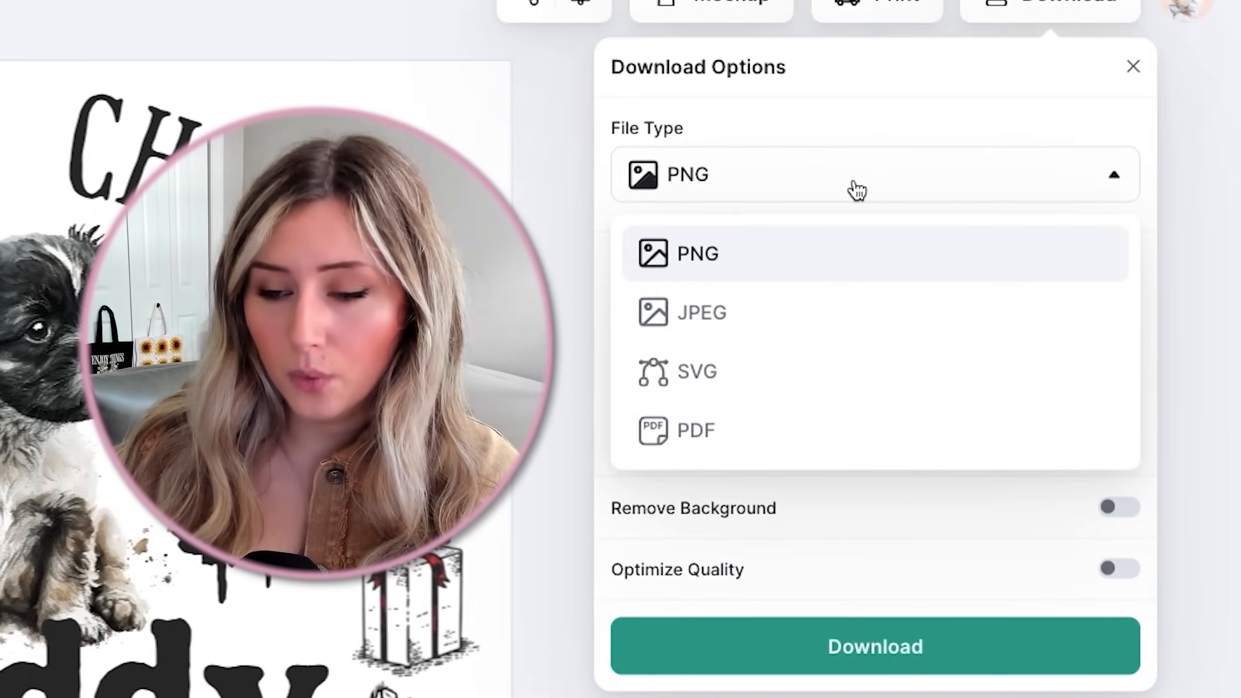
{"action": "left_click", "coordinate": [857, 189]}
{"action": "left_click", "coordinate": [1124, 511]}
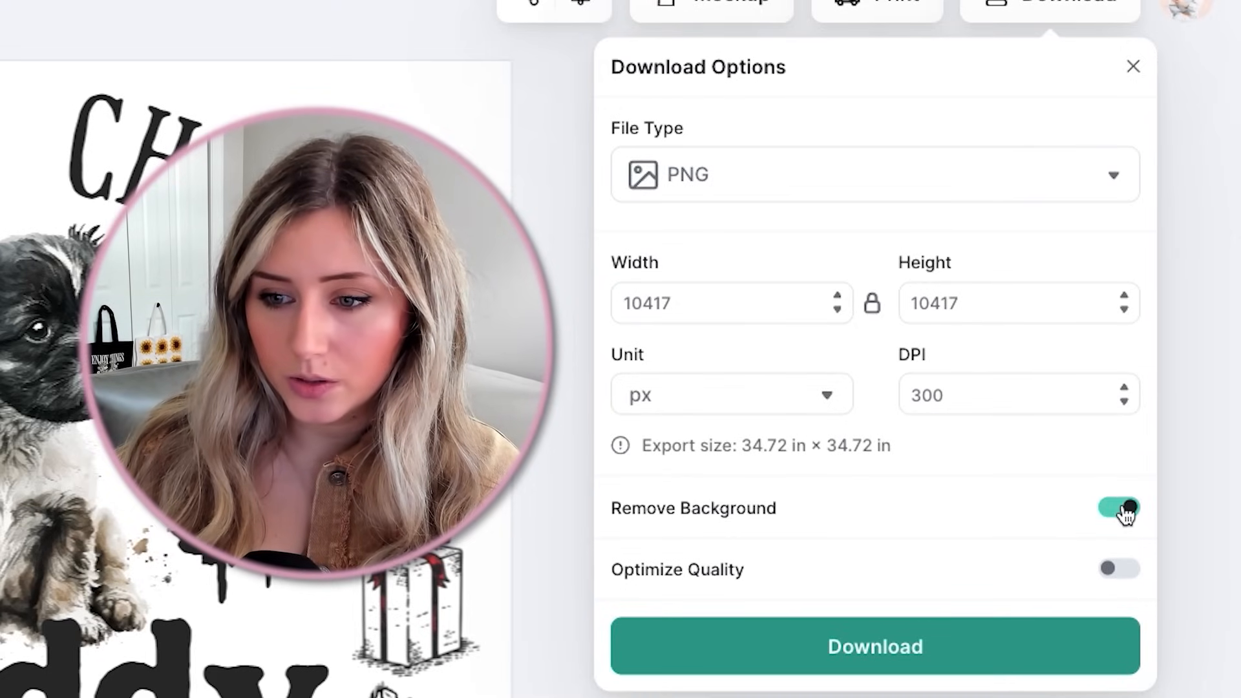
{"action": "left_click", "coordinate": [1118, 568]}
{"action": "left_click", "coordinate": [747, 194]}
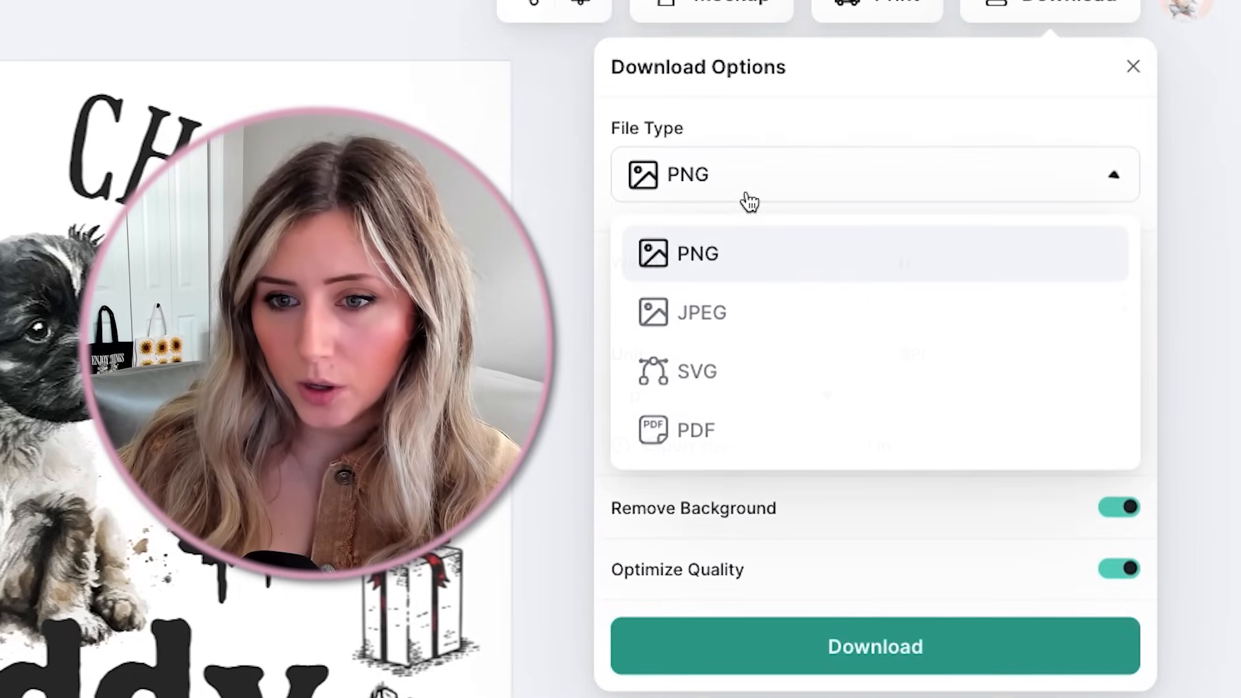
{"action": "left_click", "coordinate": [757, 360]}
{"action": "double_click", "coordinate": [755, 299]}
{"action": "left_click", "coordinate": [776, 193]}
{"action": "left_click", "coordinate": [770, 252]}
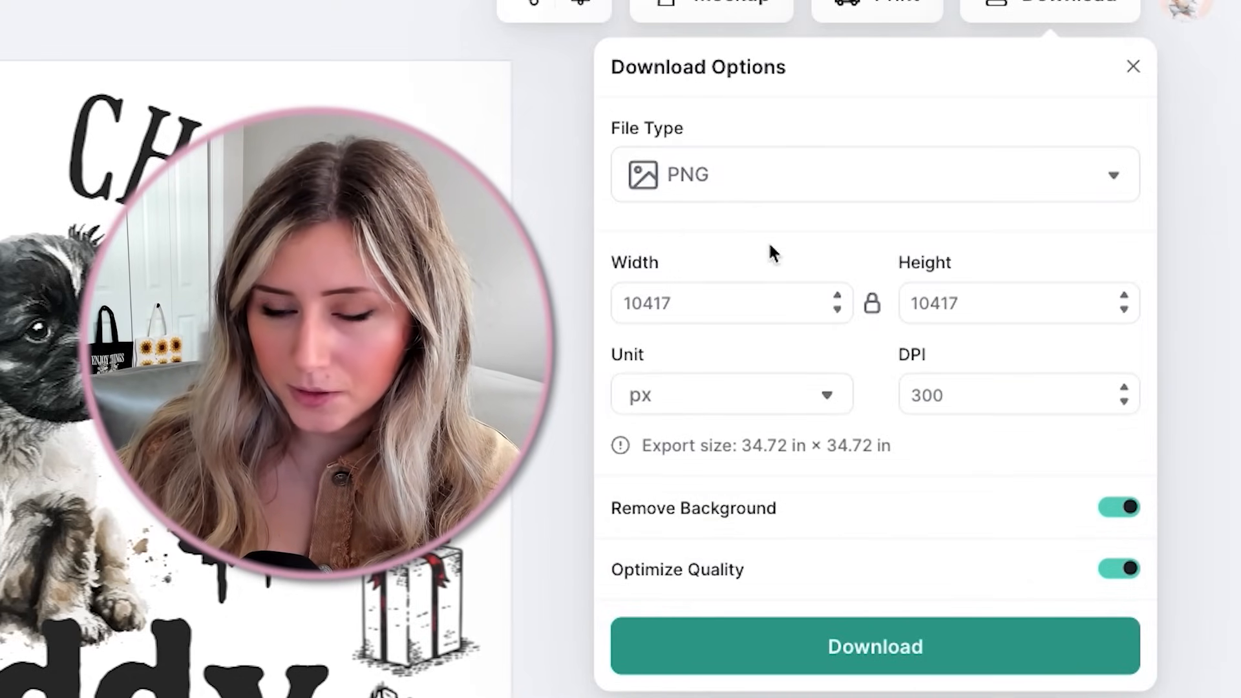
{"action": "left_click", "coordinate": [748, 297]}
{"action": "left_click", "coordinate": [546, 294]}
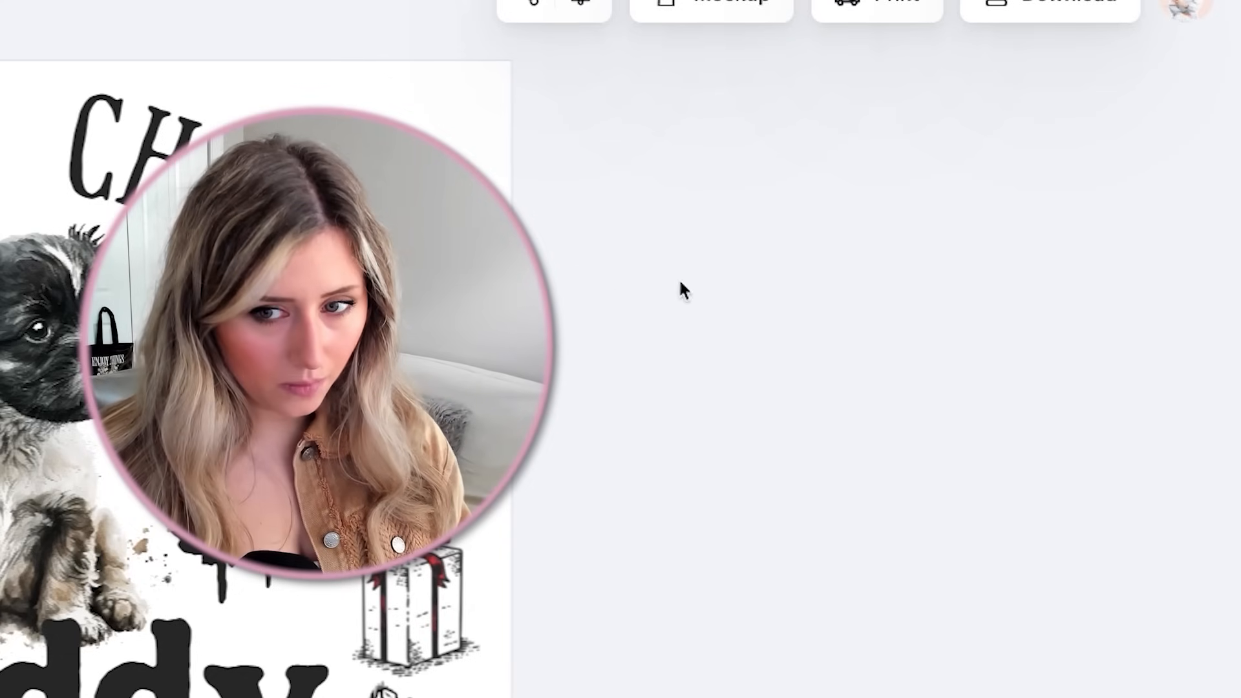
Set the export size to 2500 × 2500 px and download the design as a PNG
{"action": "left_click", "coordinate": [1042, 14]}
{"action": "double_click", "coordinate": [682, 307]}
{"action": "left_click_drag", "start_coordinate": [682, 304], "coordinate": [616, 299]}
{"action": "type", "text": "2"}
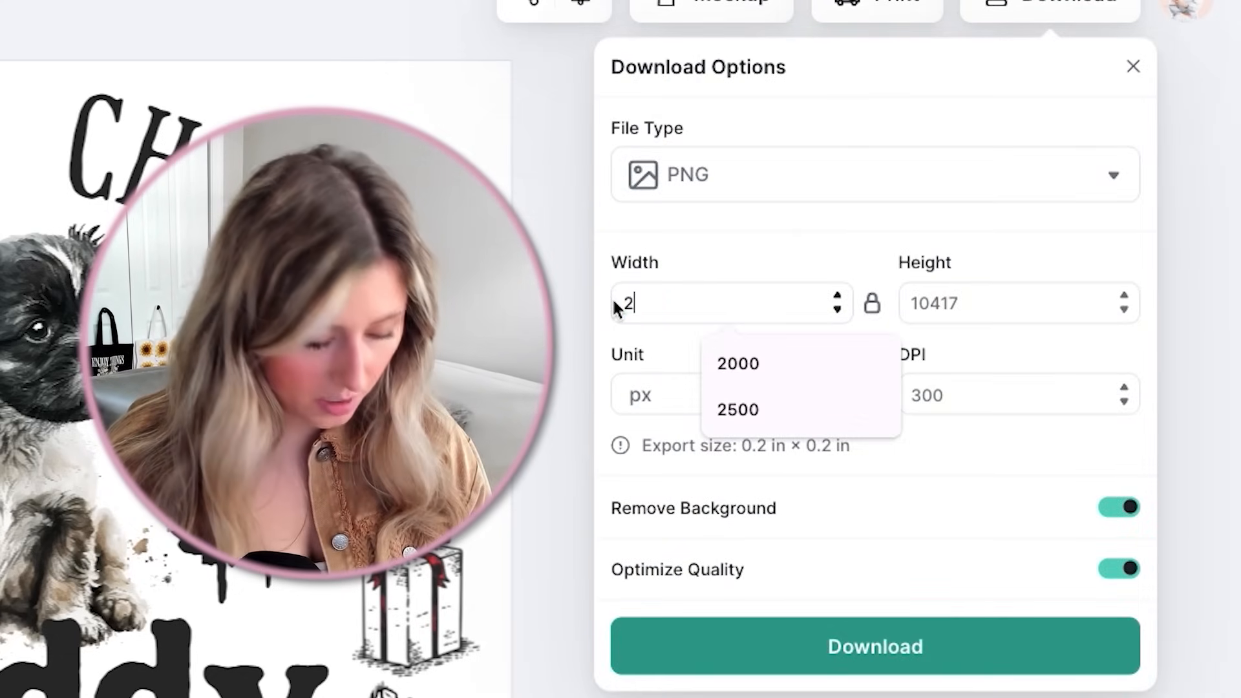
{"action": "type", "text": "500"}
{"action": "left_click", "coordinate": [1034, 296]}
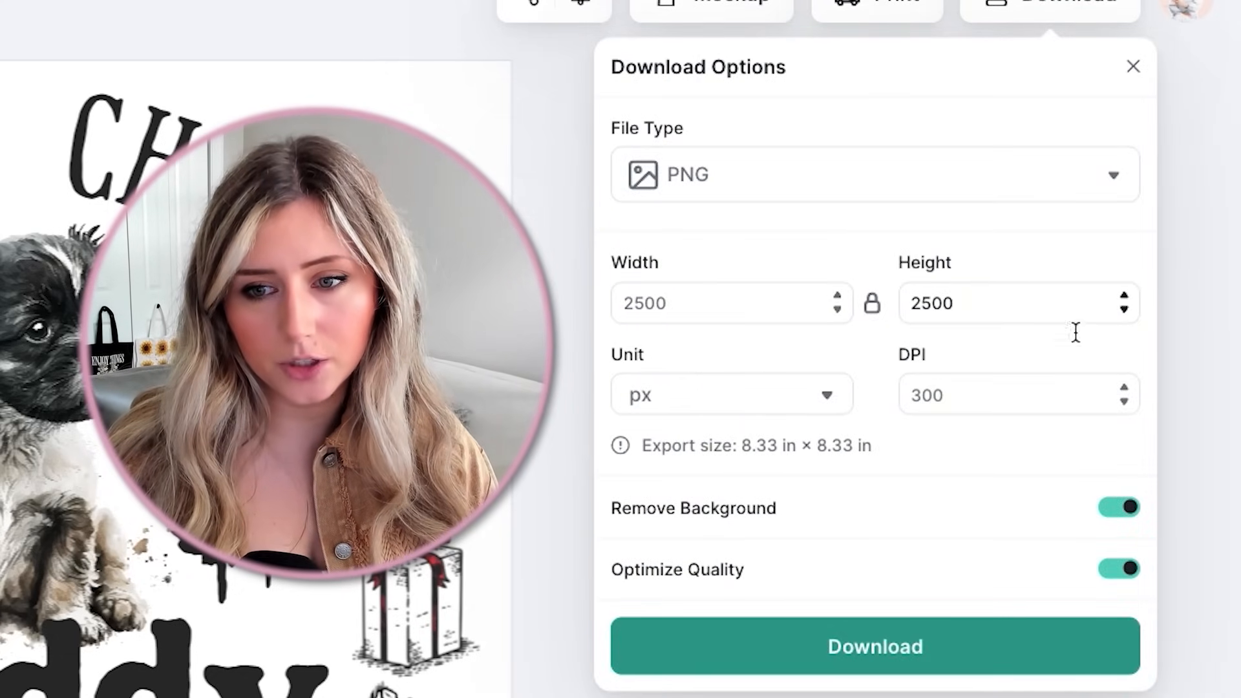
{"action": "double_click", "coordinate": [1038, 404]}
{"action": "left_click", "coordinate": [1044, 392]}
{"action": "left_click", "coordinate": [1058, 361]}
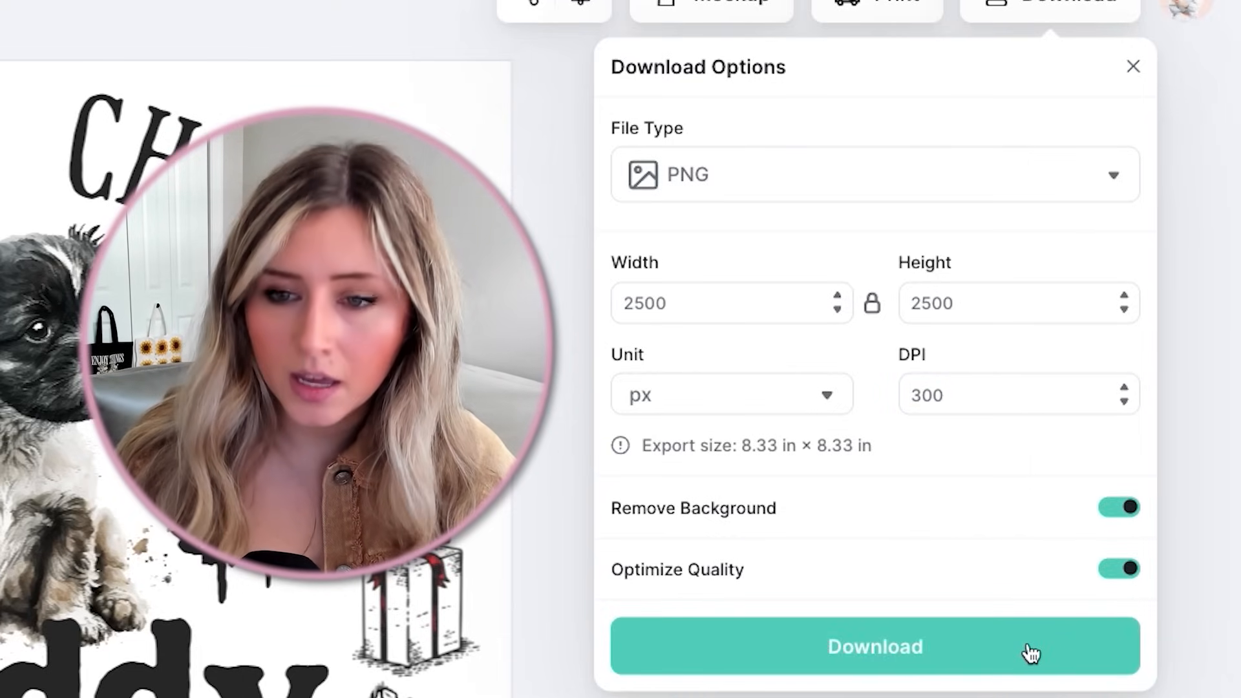
{"action": "left_click", "coordinate": [1022, 651]}
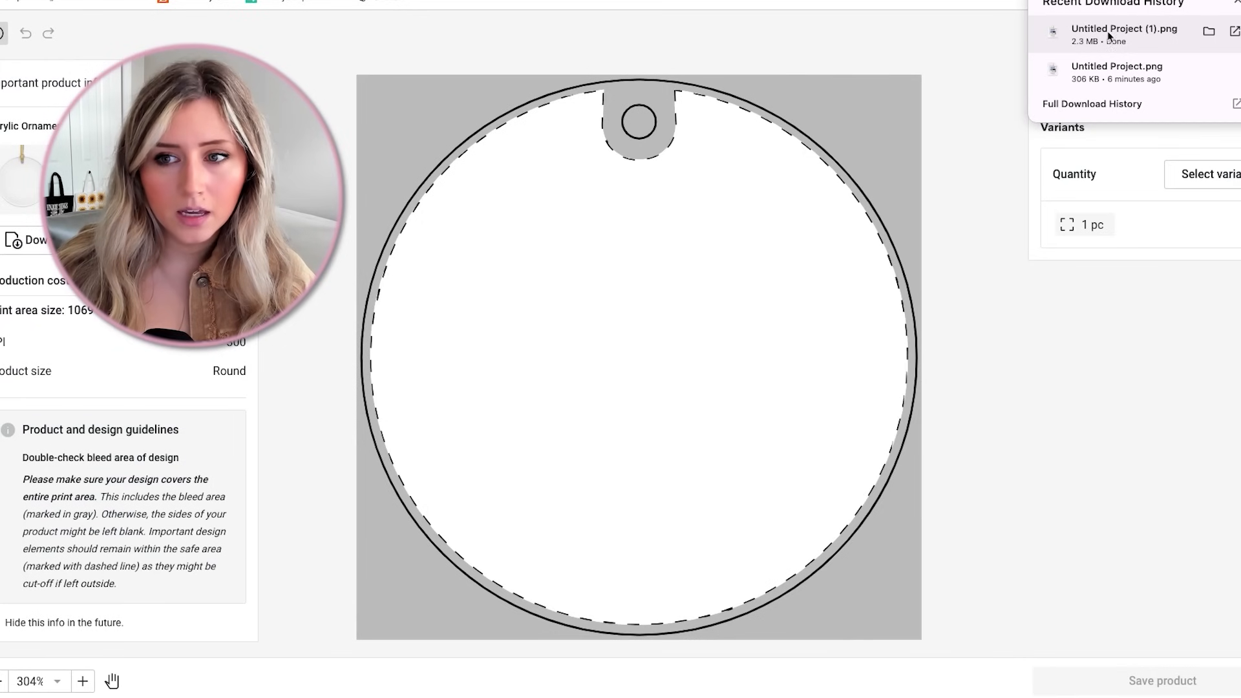
Switch to Printify, add Untitled Project (1).png to the ornament's print area, and scale it down to 3.4 × 3.4 in, centered inside the safe area
{"action": "left_click_drag", "start_coordinate": [1110, 36], "coordinate": [762, 194]}
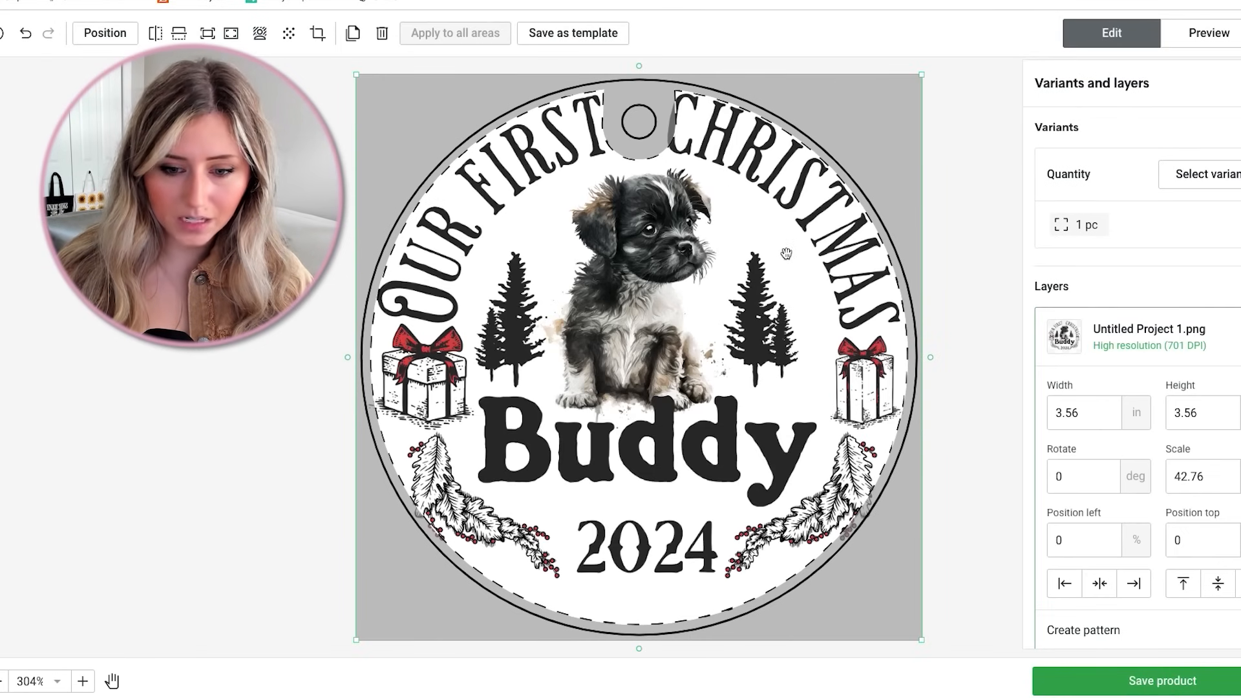
{"action": "left_click_drag", "start_coordinate": [923, 76], "coordinate": [901, 97]}
{"action": "left_click_drag", "start_coordinate": [783, 228], "coordinate": [794, 221]}
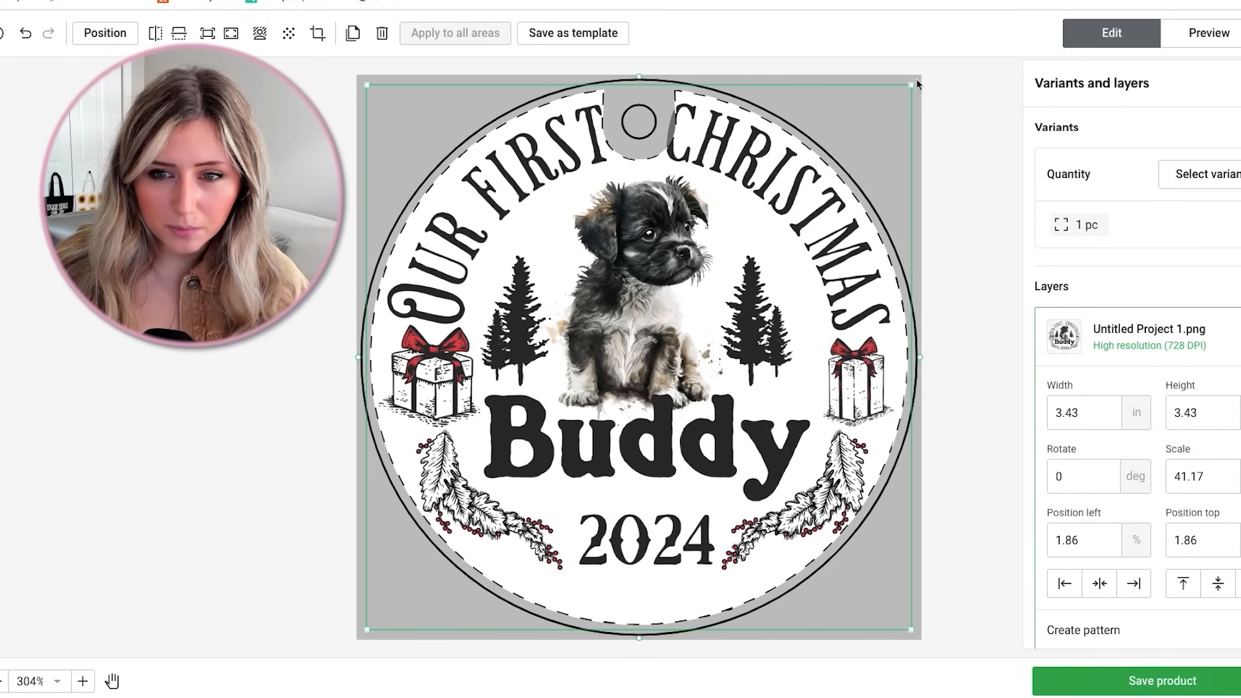
{"action": "left_click_drag", "start_coordinate": [913, 88], "coordinate": [906, 91]}
{"action": "left_click_drag", "start_coordinate": [820, 214], "coordinate": [821, 212]}
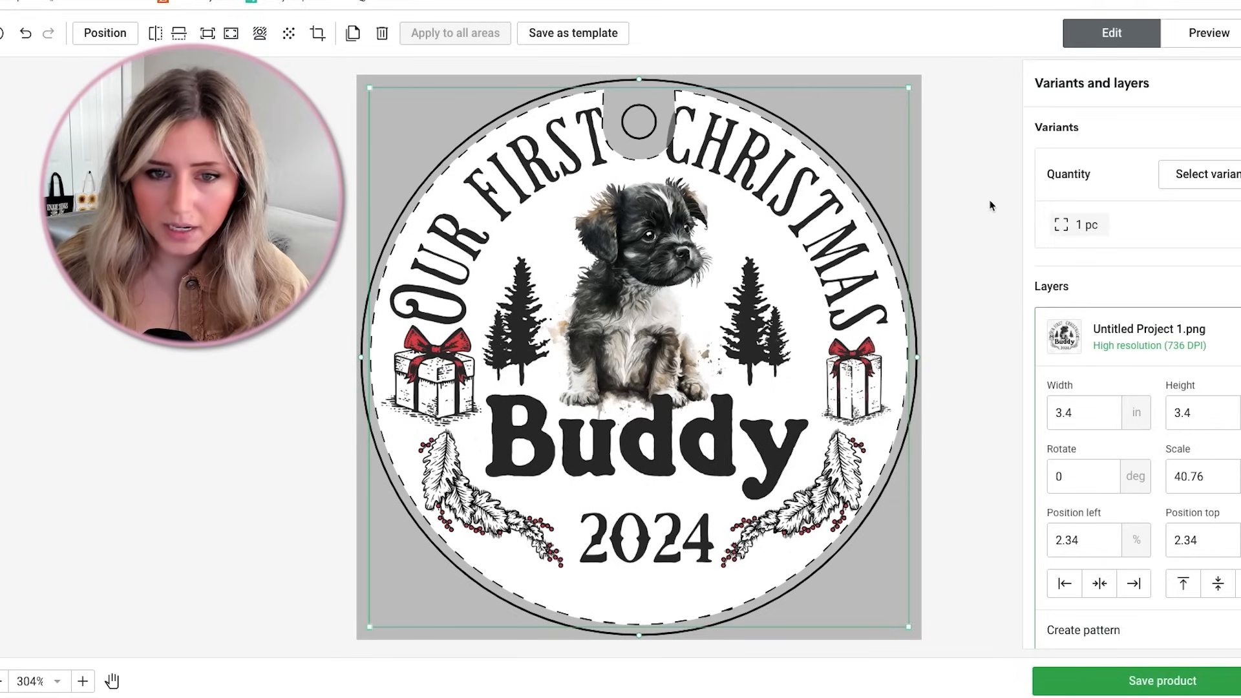
{"action": "left_click", "coordinate": [994, 204]}
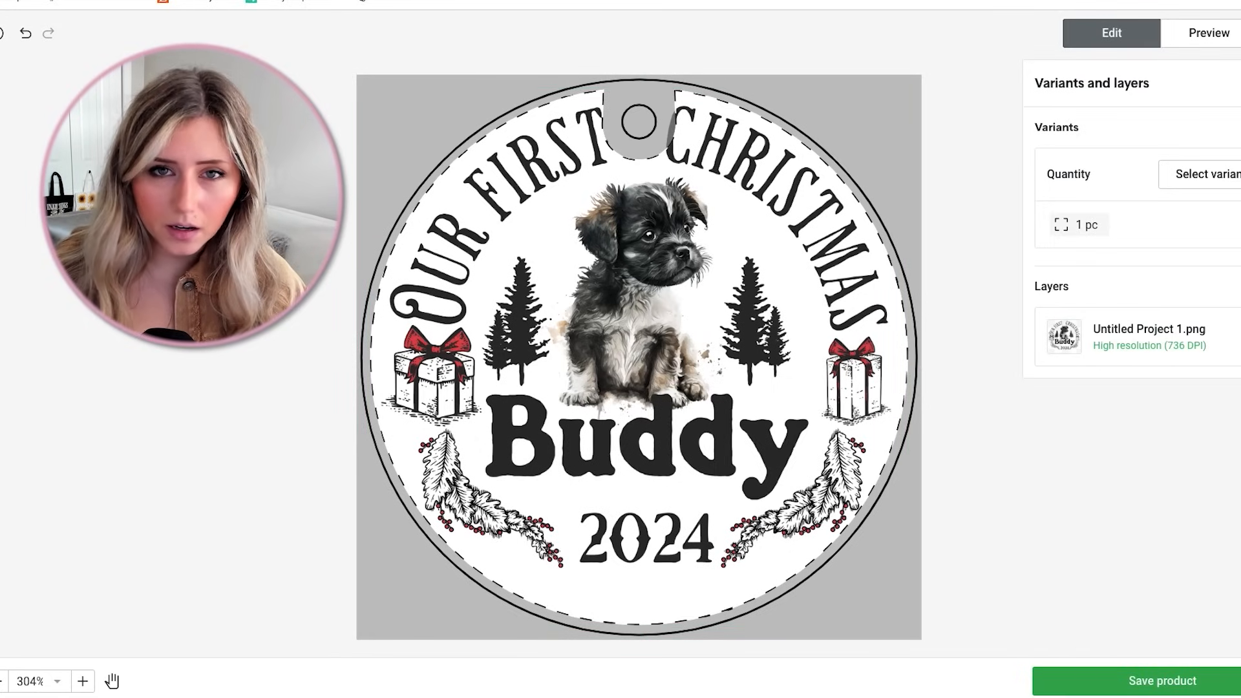
Switch to Kittl and add spaces between "First" and "Christmas" in the arched text to widen the gap for the ornament's hole
{"action": "left_click", "coordinate": [747, 143]}
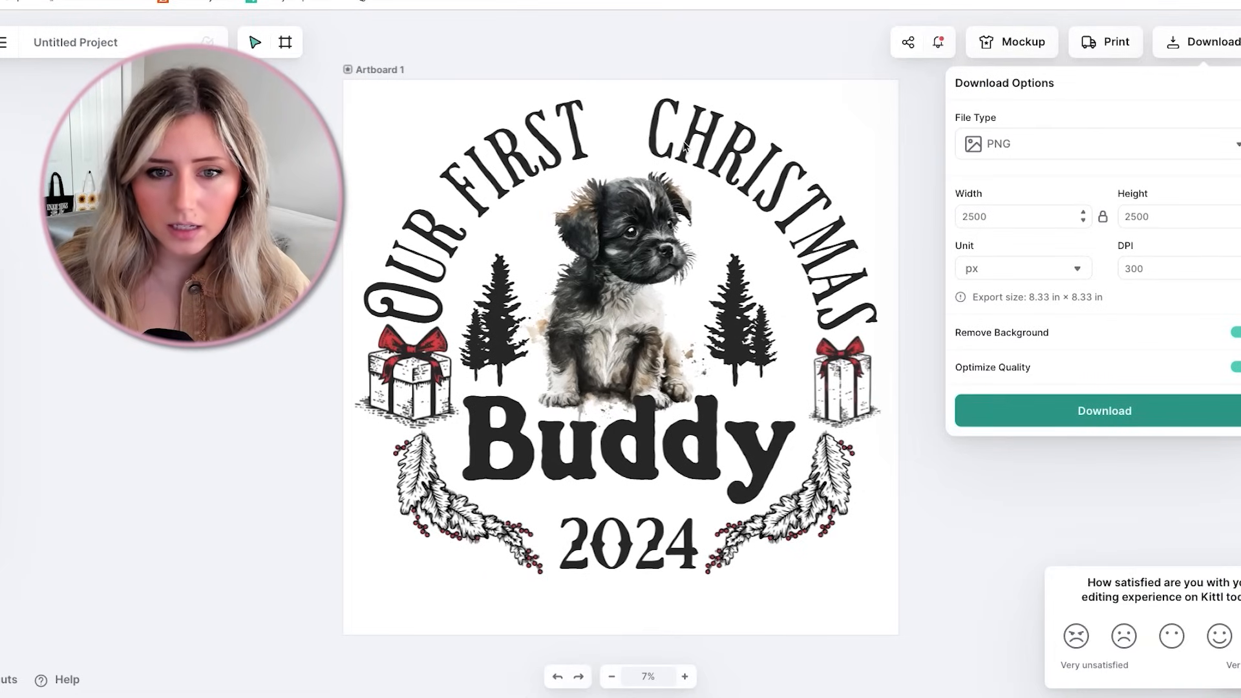
{"action": "left_click", "coordinate": [683, 147]}
{"action": "left_click", "coordinate": [658, 127]}
{"action": "double_click", "coordinate": [658, 126]}
{"action": "left_click", "coordinate": [775, 161]}
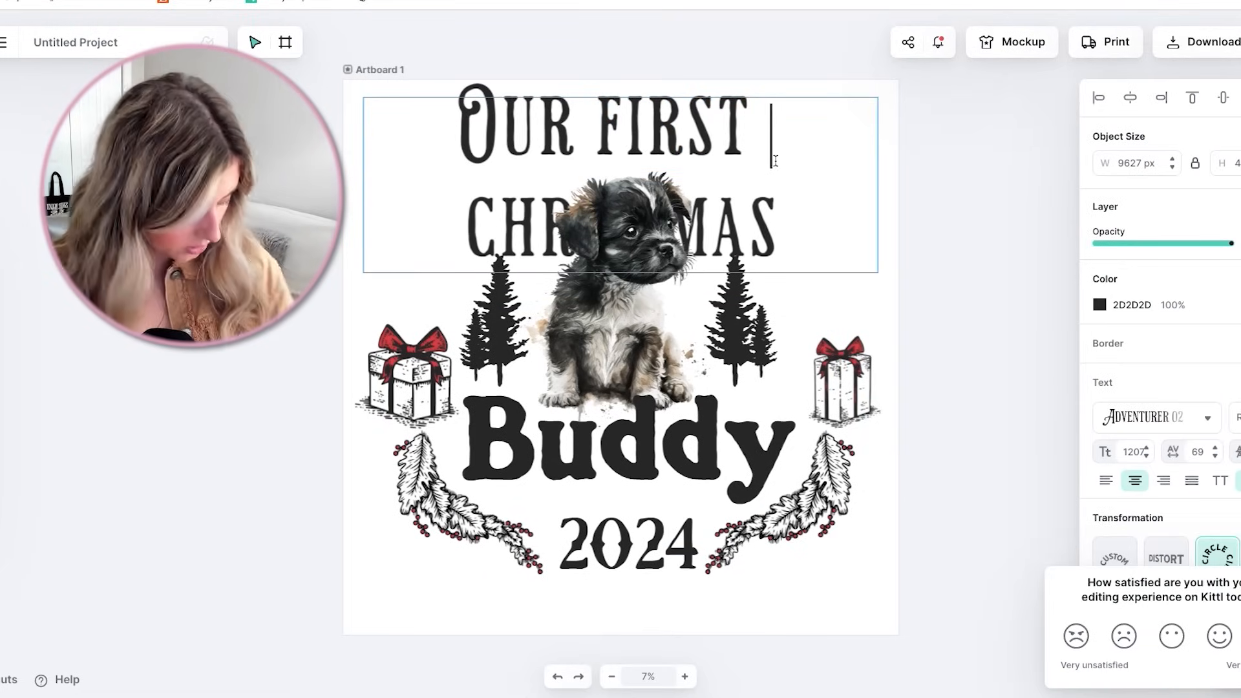
{"action": "left_click", "coordinate": [944, 150]}
{"action": "double_click", "coordinate": [766, 180]}
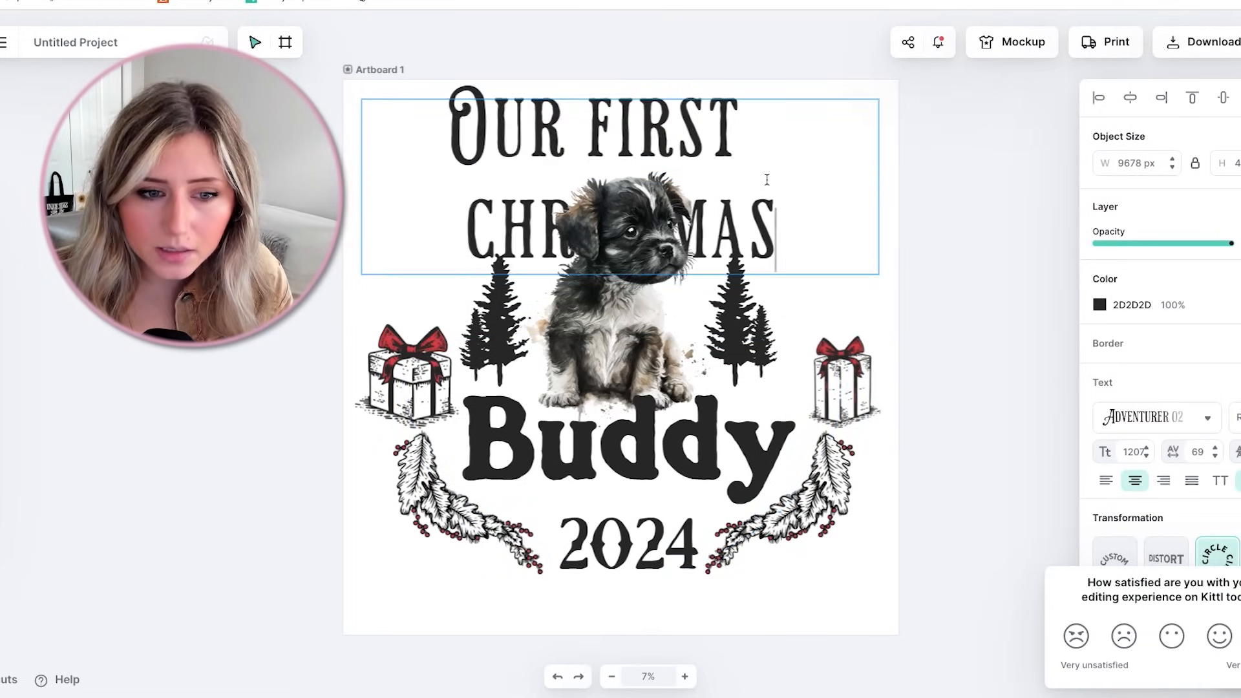
{"action": "left_click", "coordinate": [1007, 373]}
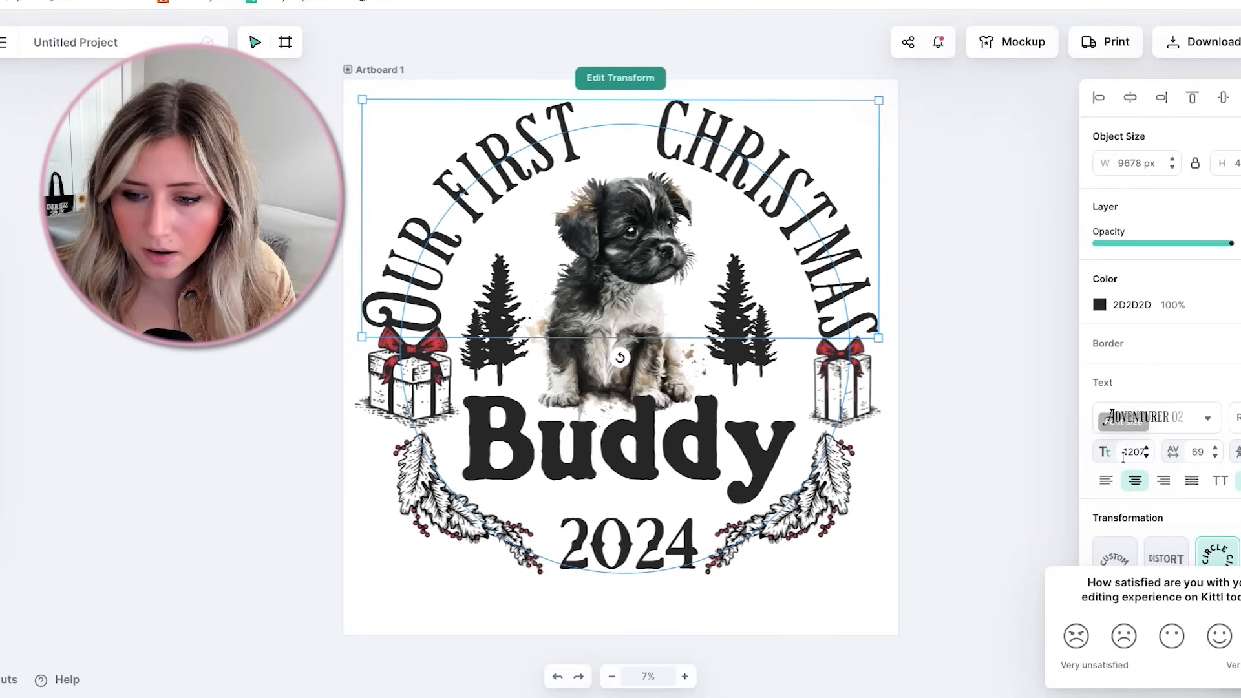
Reduce the arched text's font size to about 1161 and rotate the text slightly clockwise so it balances on both sides
{"action": "left_click", "coordinate": [1146, 457]}
{"action": "left_click", "coordinate": [1146, 457]}
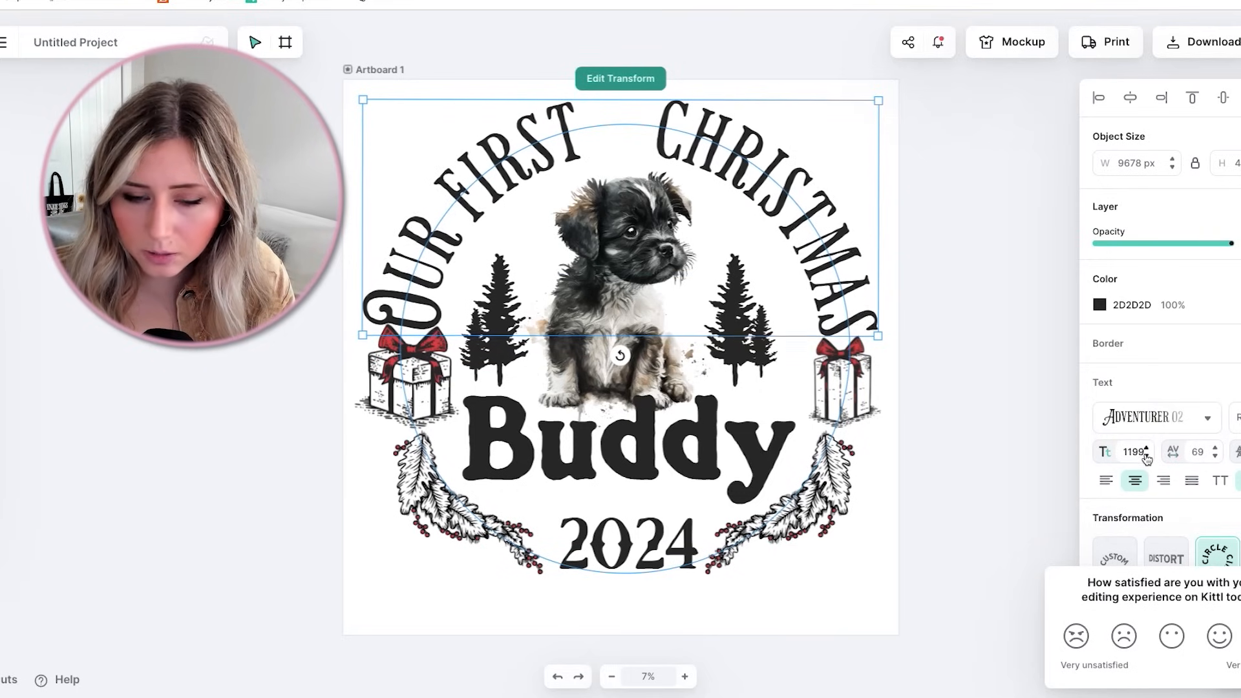
{"action": "left_click_drag", "start_coordinate": [623, 344], "coordinate": [620, 355]}
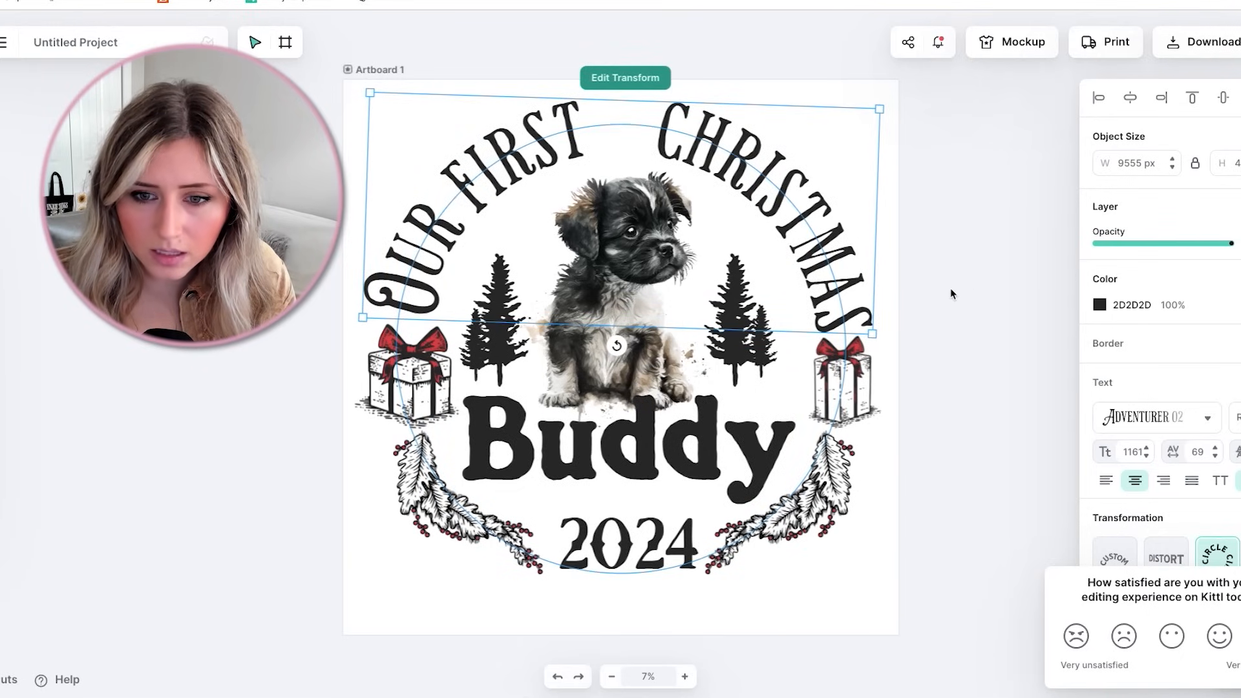
{"action": "left_click", "coordinate": [957, 284]}
Download the revised design as a PNG at 2500 × 2500 px
{"action": "left_click", "coordinate": [1204, 41]}
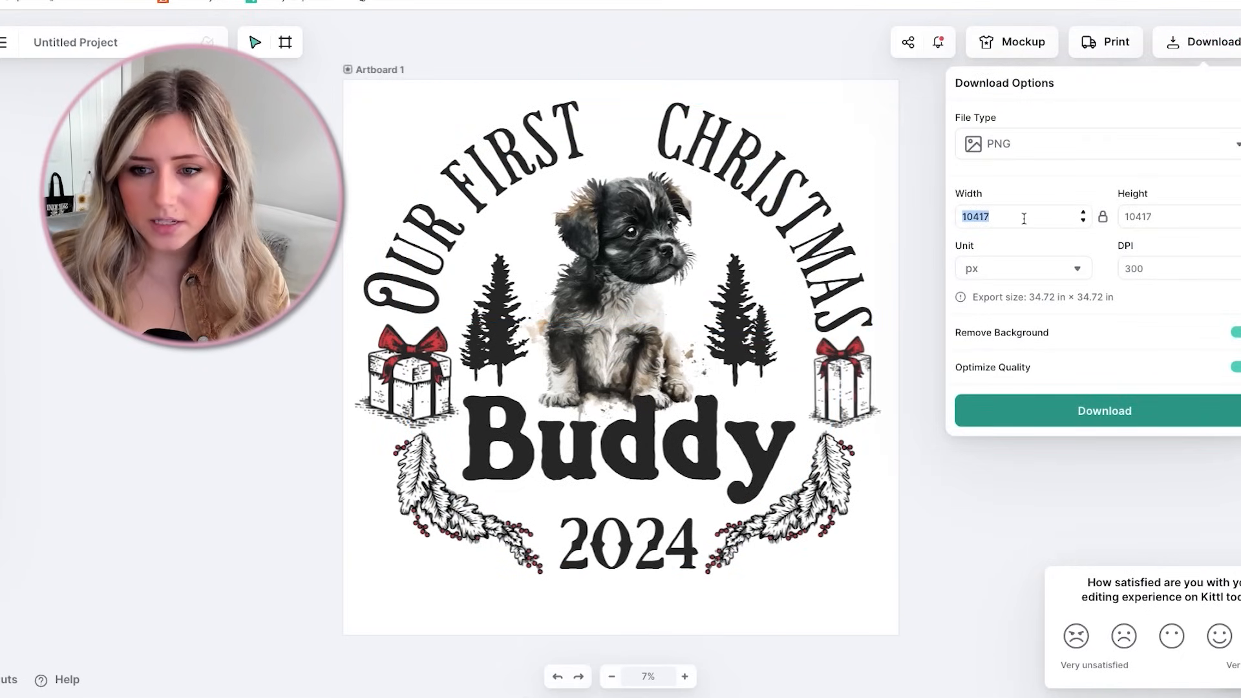
{"action": "type", "text": "2"}
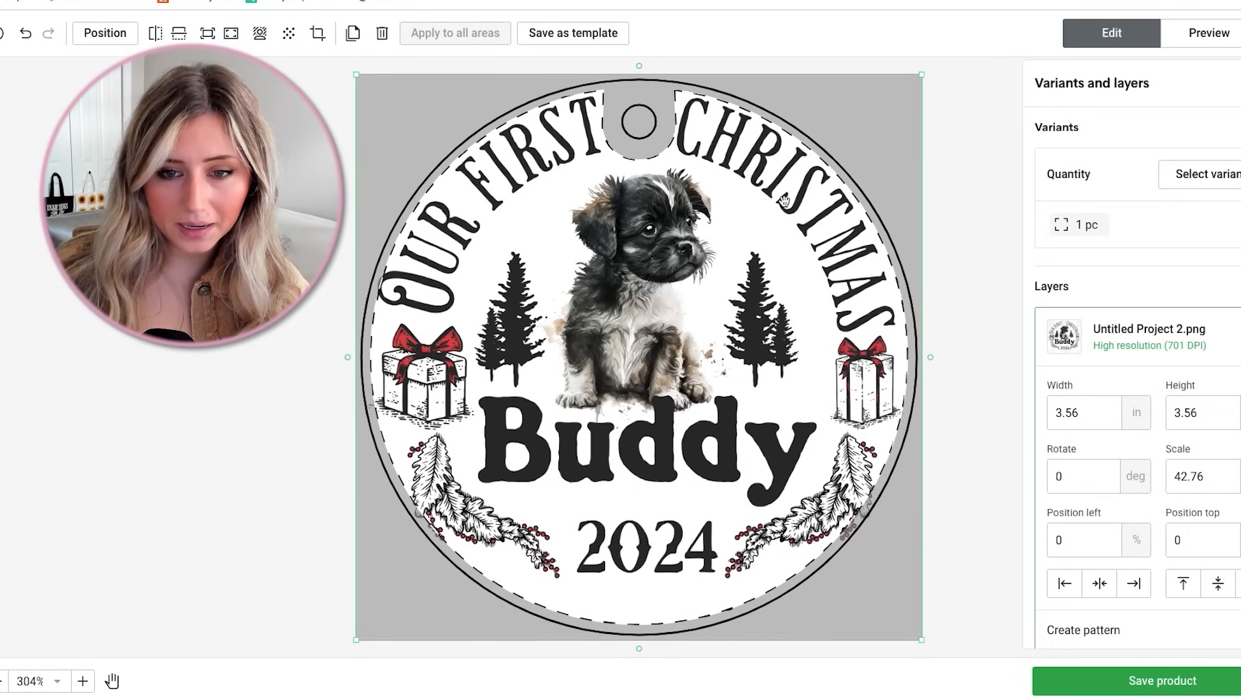
In Printify, scale the Untitled Project 2.png layer down to just under 3.48 in and center it within the ornament's safe area
{"action": "left_click_drag", "start_coordinate": [921, 639], "coordinate": [911, 630]}
{"action": "left_click_drag", "start_coordinate": [849, 510], "coordinate": [852, 508]}
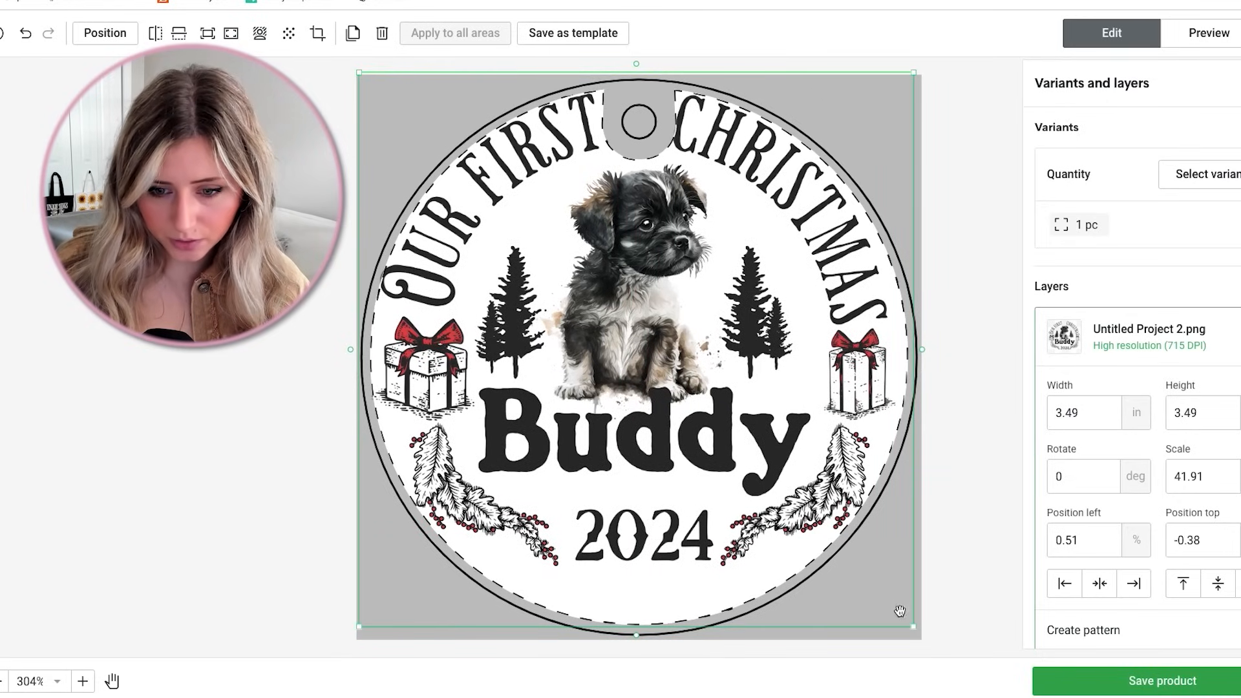
{"action": "left_click_drag", "start_coordinate": [914, 628], "coordinate": [912, 626]}
{"action": "left_click_drag", "start_coordinate": [831, 462], "coordinate": [832, 464]}
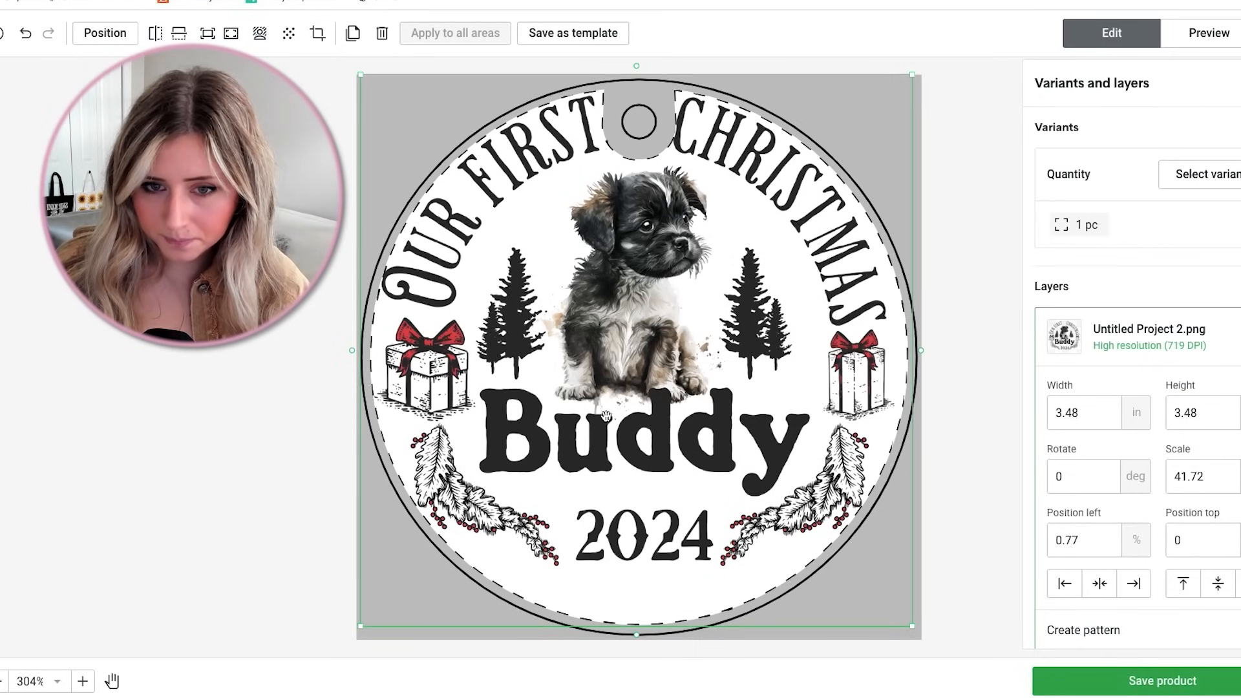
{"action": "left_click_drag", "start_coordinate": [605, 432], "coordinate": [591, 429]}
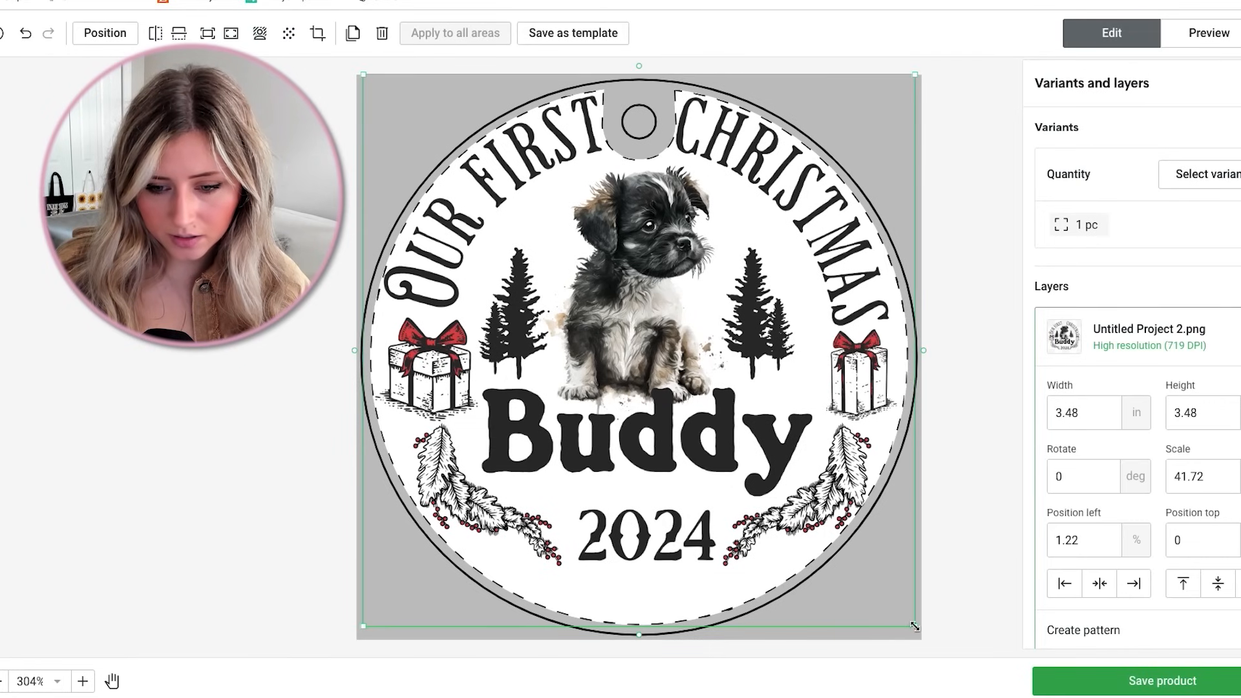
{"action": "left_click_drag", "start_coordinate": [915, 626], "coordinate": [911, 621]}
{"action": "left_click", "coordinate": [993, 563]}
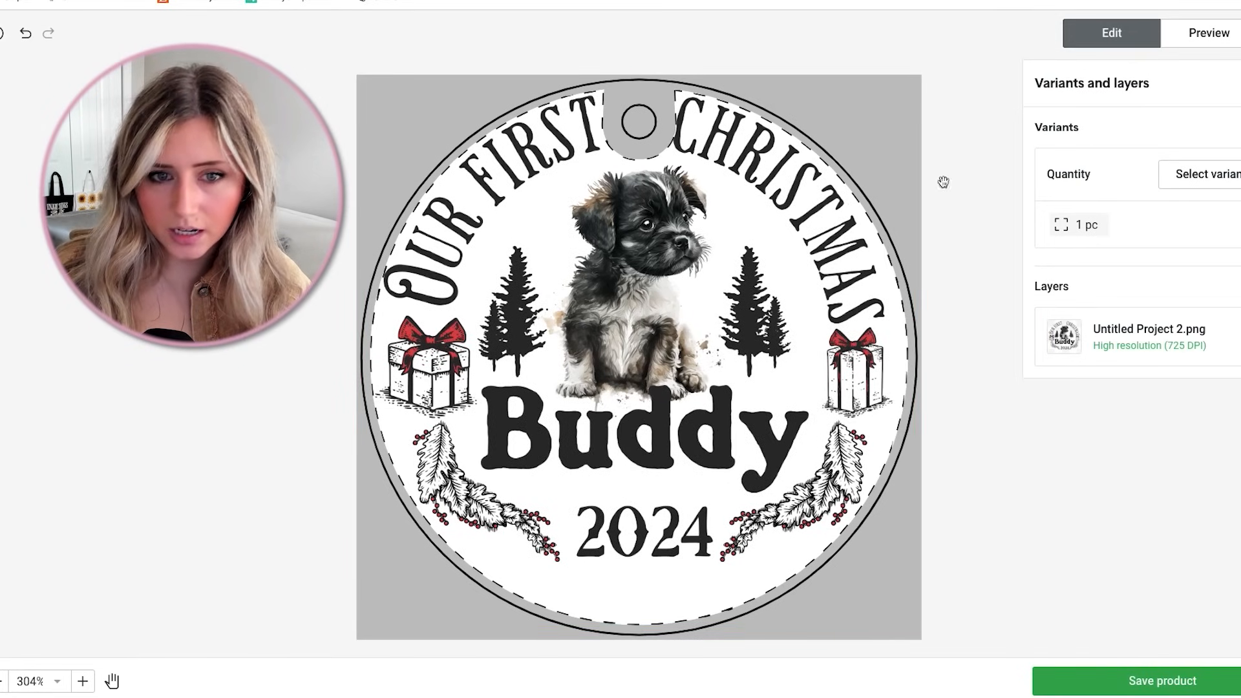
{"action": "left_click", "coordinate": [810, 172]}
{"action": "left_click", "coordinate": [981, 202]}
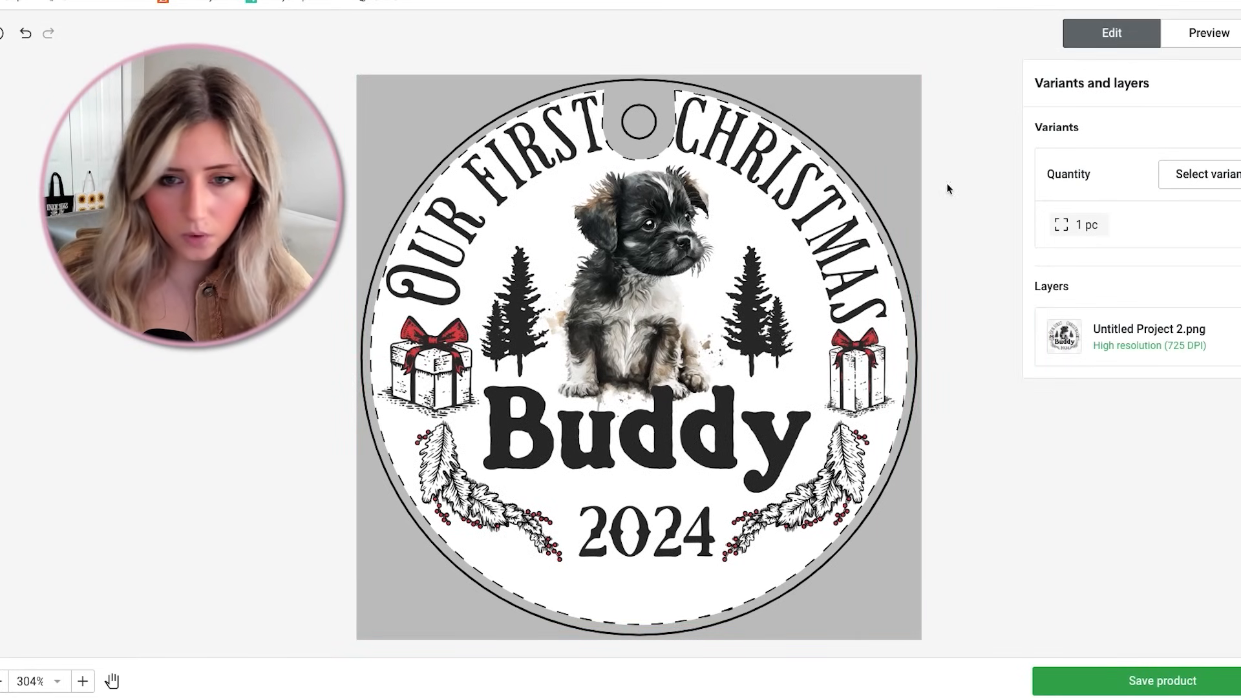
{"action": "left_click", "coordinate": [1125, 34]}
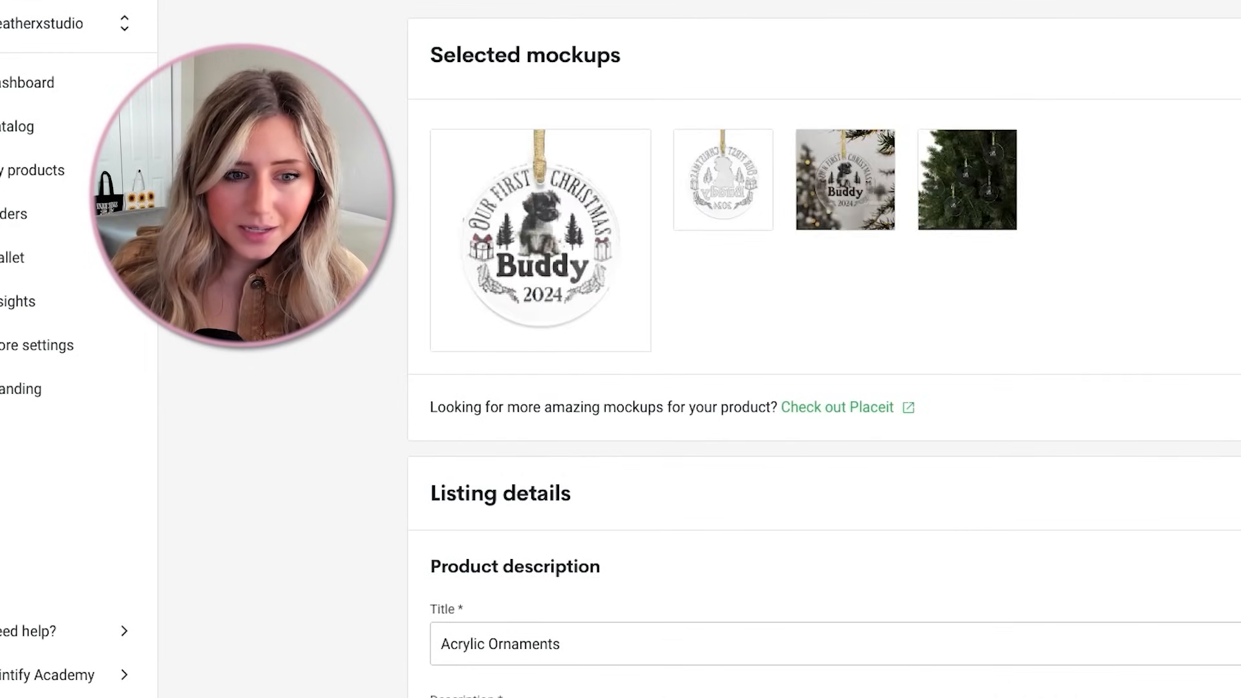
Open the context-1 mockup of the ornament hanging among tree branches and save its image to the computer
{"action": "left_click", "coordinate": [844, 172]}
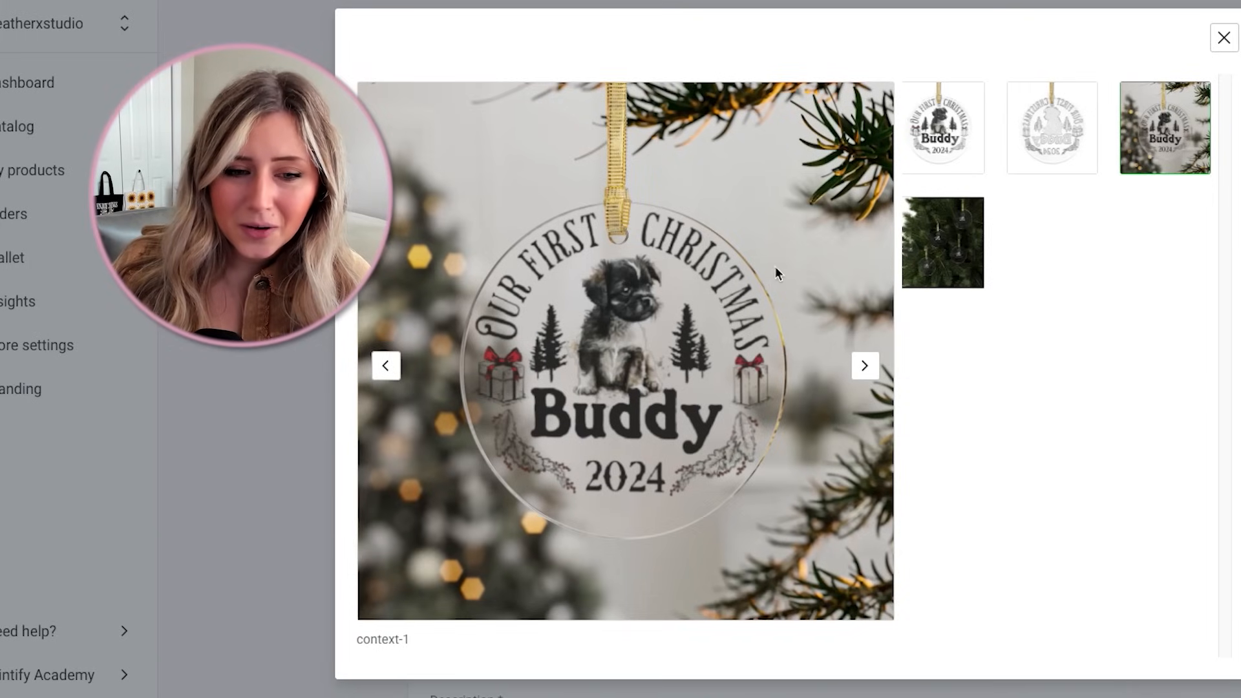
{"action": "right_click", "coordinate": [777, 266]}
{"action": "left_click", "coordinate": [803, 298]}
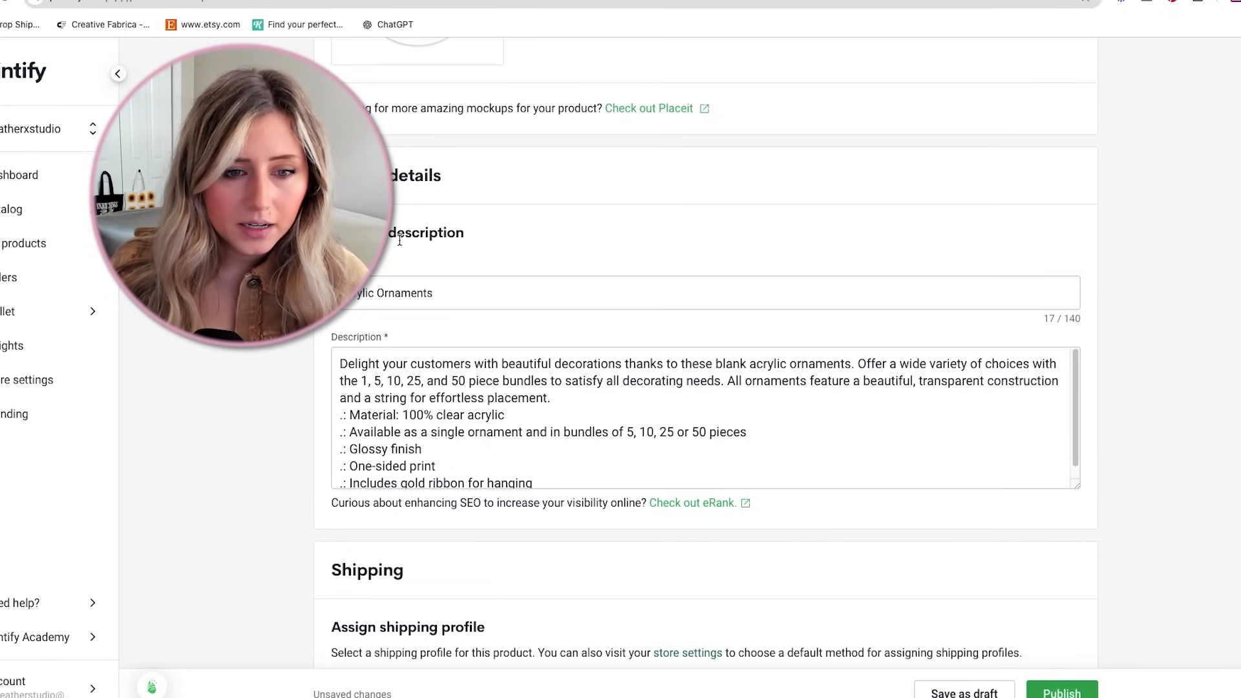
Change the listing title to "New Puppy First Christmas Personalized Acrylic Ornament Gift for New Dog Parents"
{"action": "left_click", "coordinate": [411, 293]}
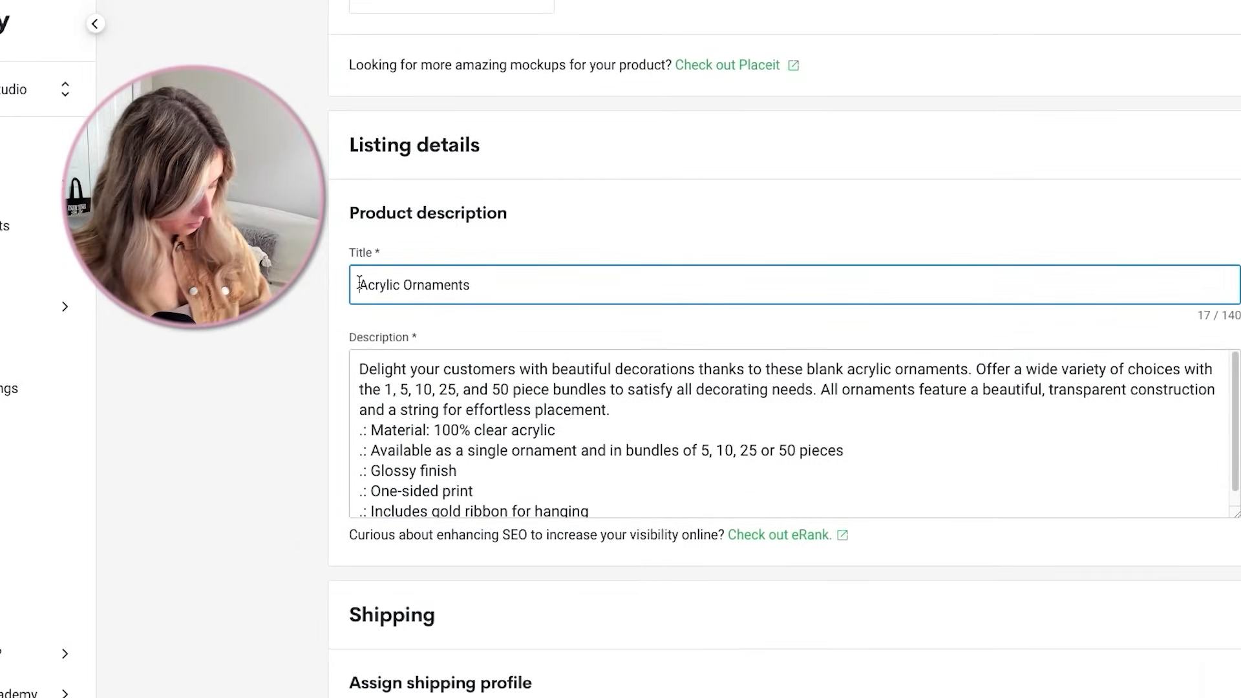
{"action": "type", "text": "Personaliz"}
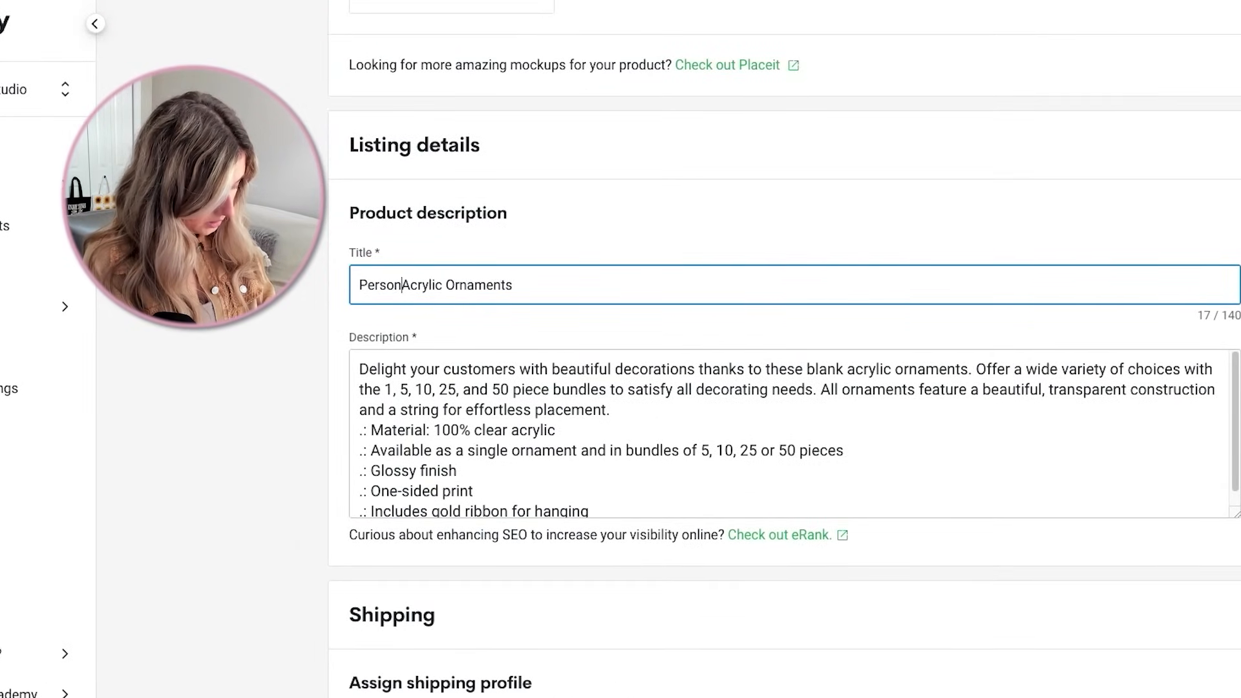
{"action": "type", "text": "ed"}
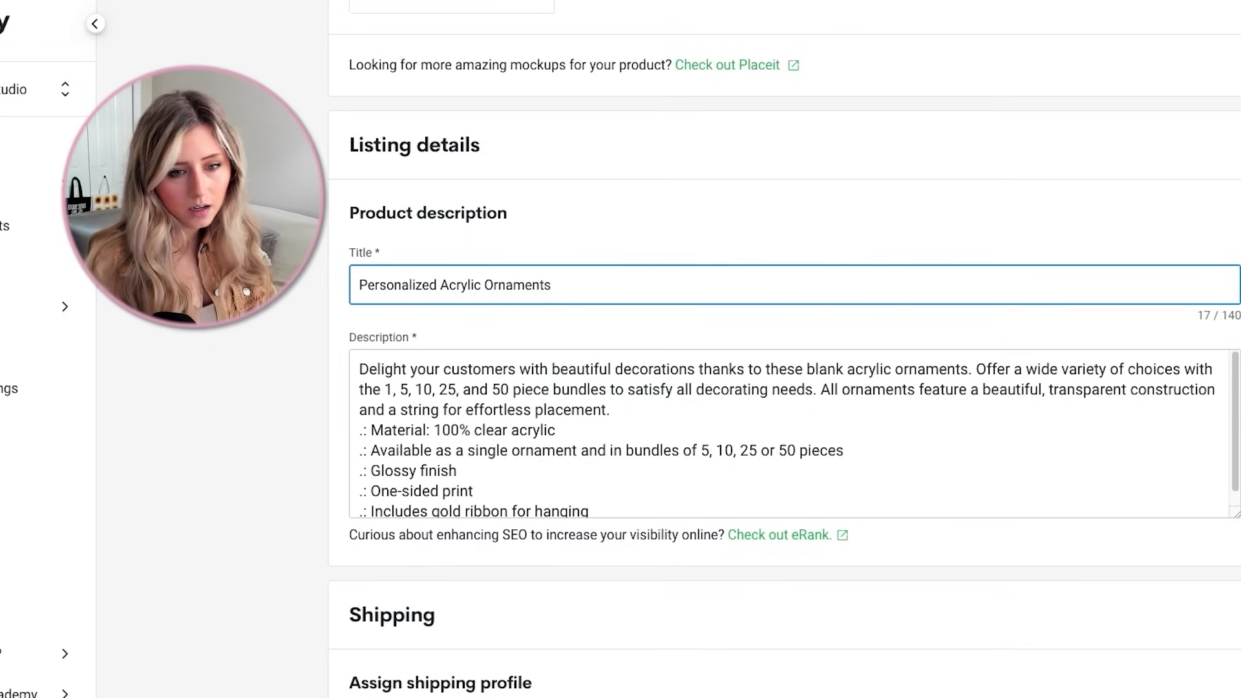
{"action": "left_click", "coordinate": [553, 292]}
{"action": "key", "text": "BackSpace"}
{"action": "left_click", "coordinate": [360, 285]}
{"action": "type", "text": "New Puppy "}
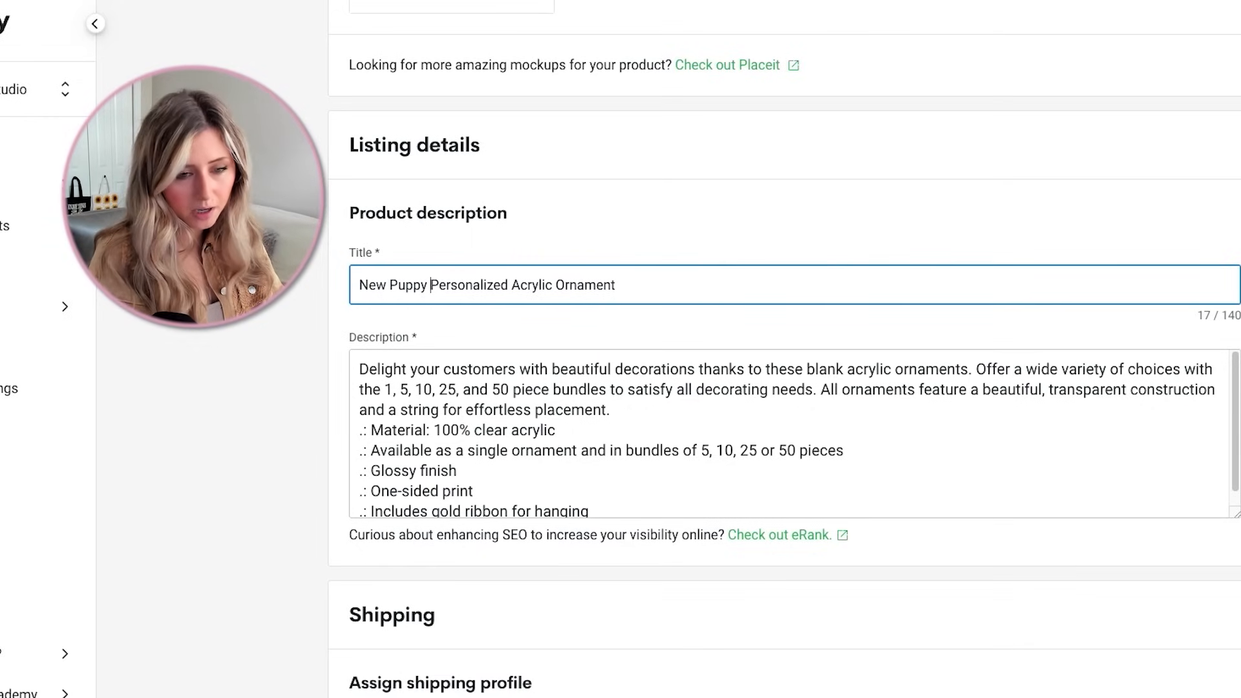
{"action": "type", "text": "First Christmas"}
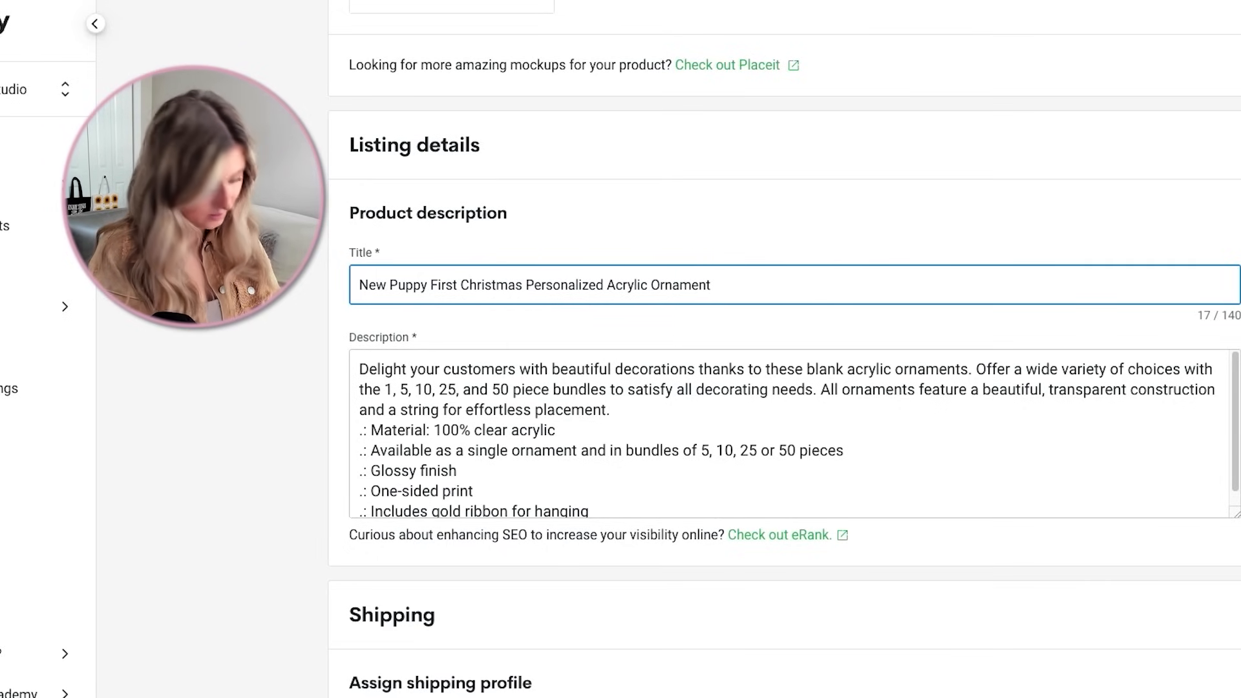
{"action": "left_click", "coordinate": [711, 285]}
{"action": "type", "text": "Gift for New Dog Parents"}
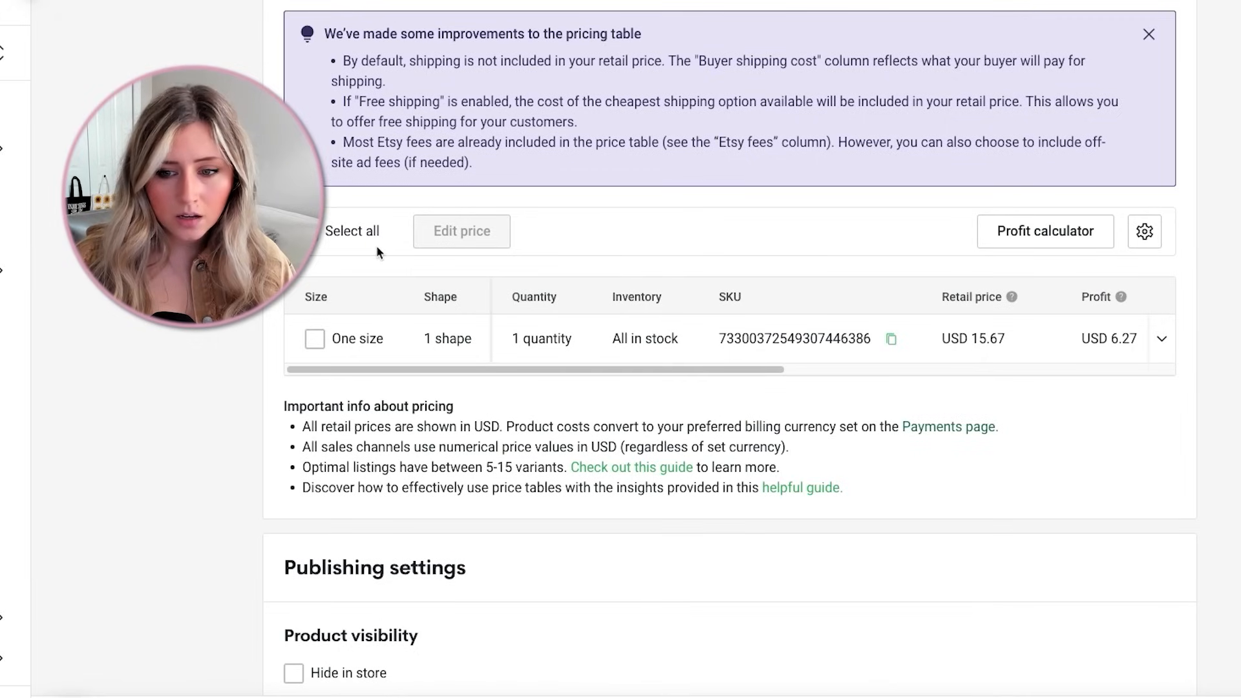
Set the retail price of the one-size ornament variant to USD 24.99
{"action": "left_click", "coordinate": [319, 234]}
{"action": "left_click", "coordinate": [482, 228]}
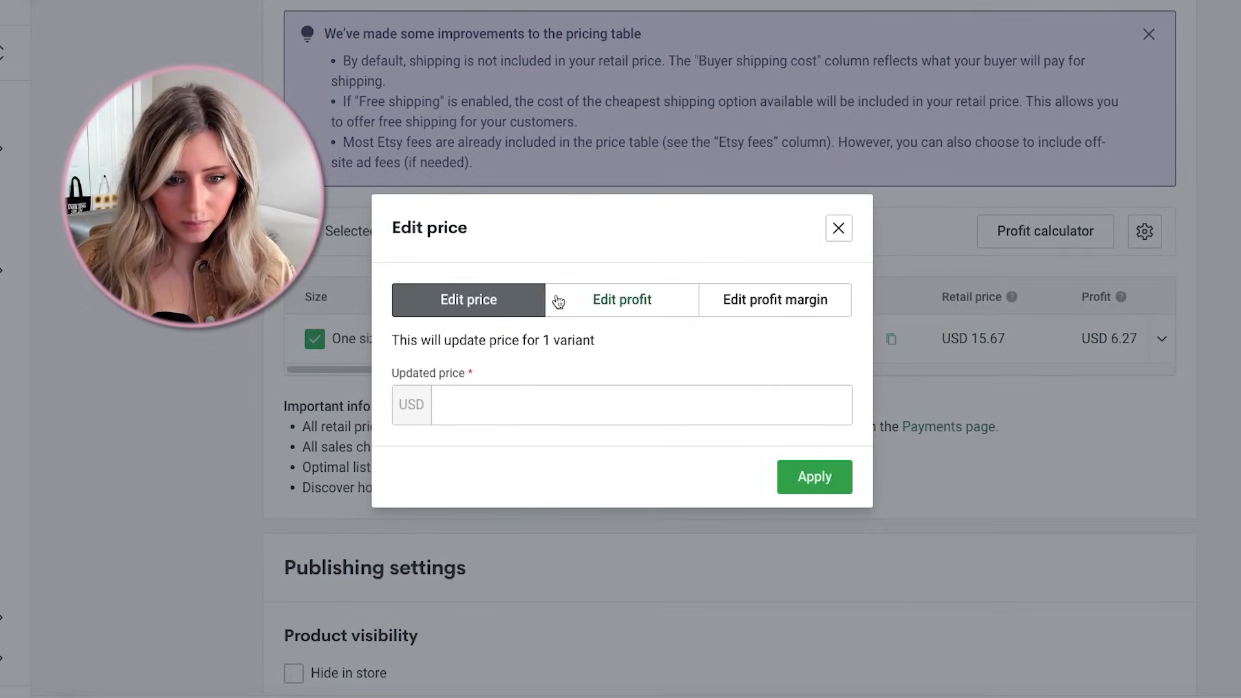
{"action": "left_click", "coordinate": [585, 300]}
{"action": "left_click", "coordinate": [424, 301]}
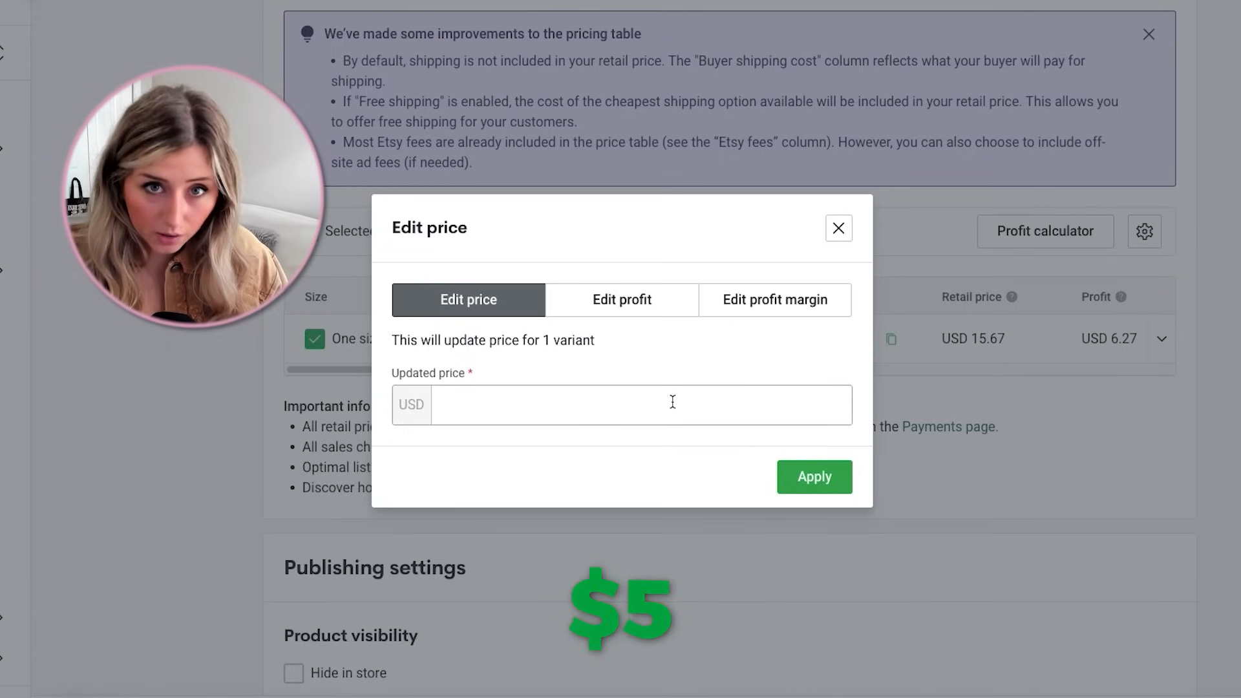
{"action": "type", "text": "24.99"}
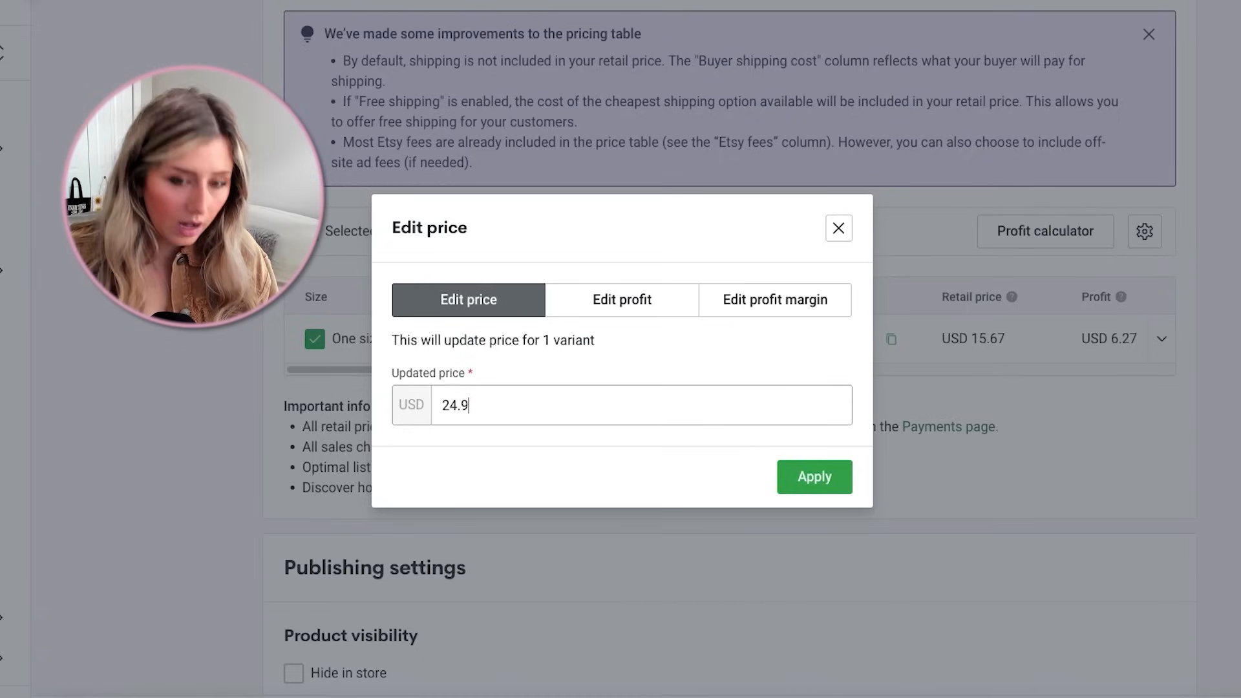
{"action": "left_click", "coordinate": [808, 474]}
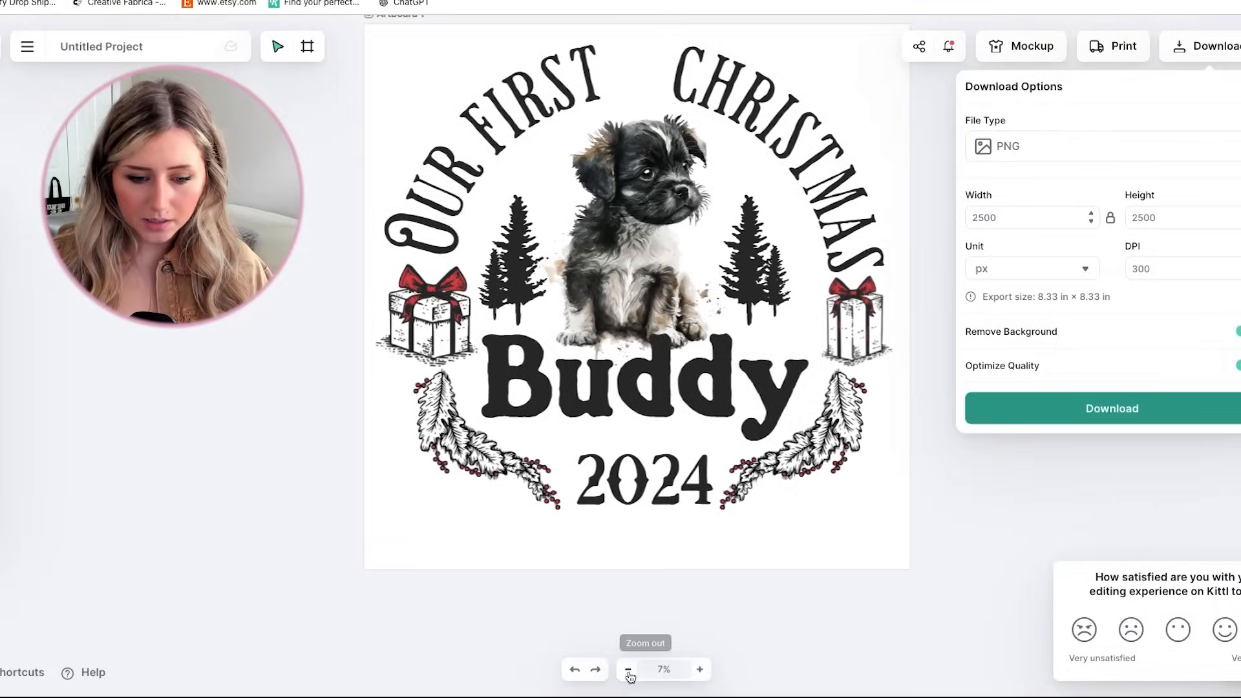
Switch to Kittl, duplicate the ornament artboard beside the original, and delete all design elements from the copy
{"action": "left_click", "coordinate": [629, 670]}
{"action": "left_click", "coordinate": [629, 669]}
{"action": "left_click", "coordinate": [704, 678]}
{"action": "left_click", "coordinate": [700, 677]}
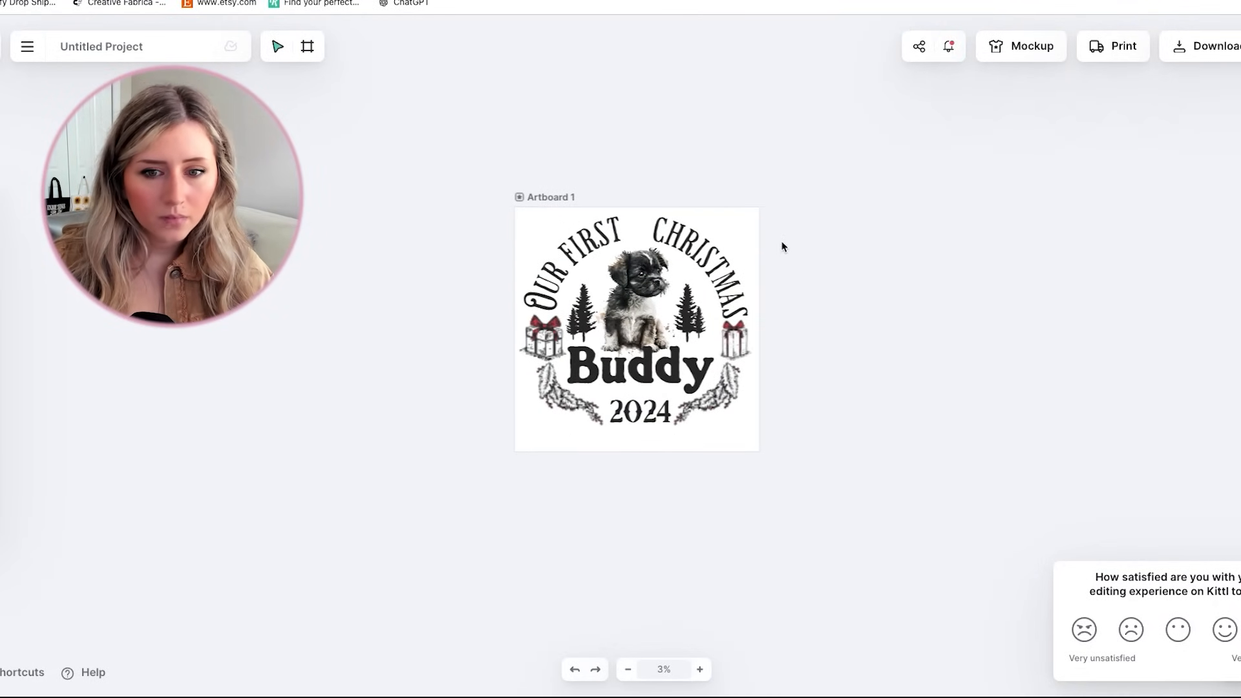
{"action": "left_click", "coordinate": [529, 198]}
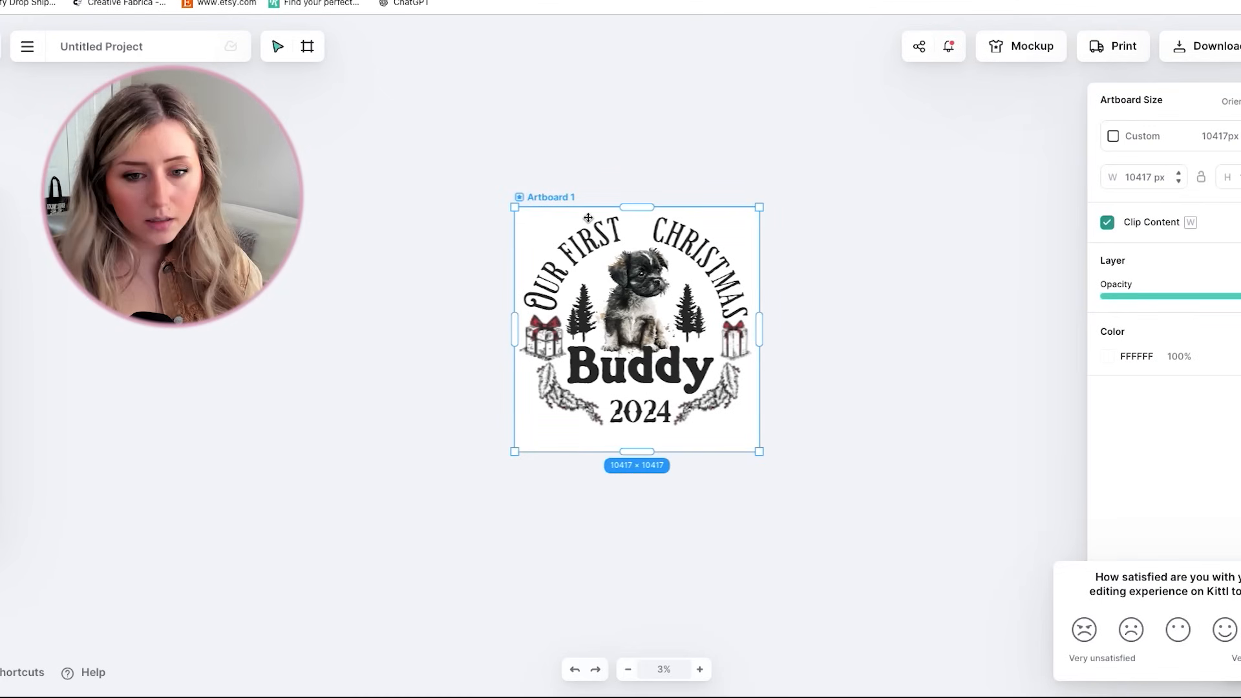
{"action": "key", "text": "ctrl+v"}
{"action": "left_click", "coordinate": [834, 313]}
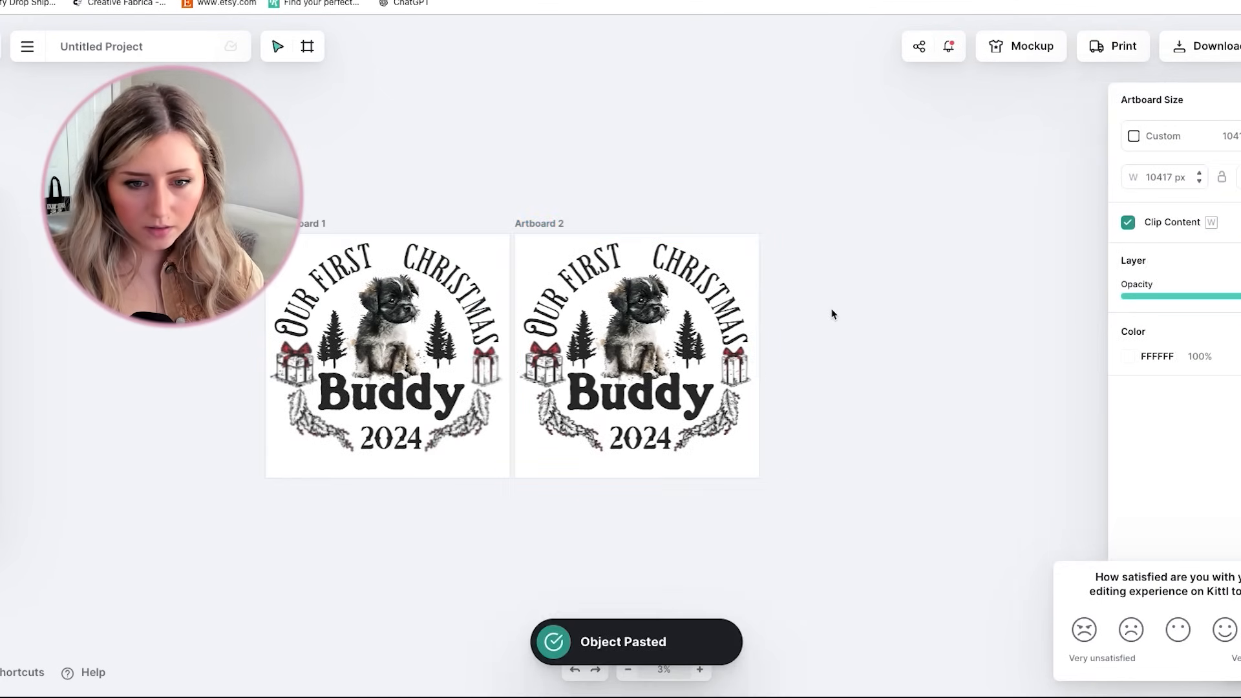
{"action": "left_click_drag", "start_coordinate": [811, 262], "coordinate": [562, 443]}
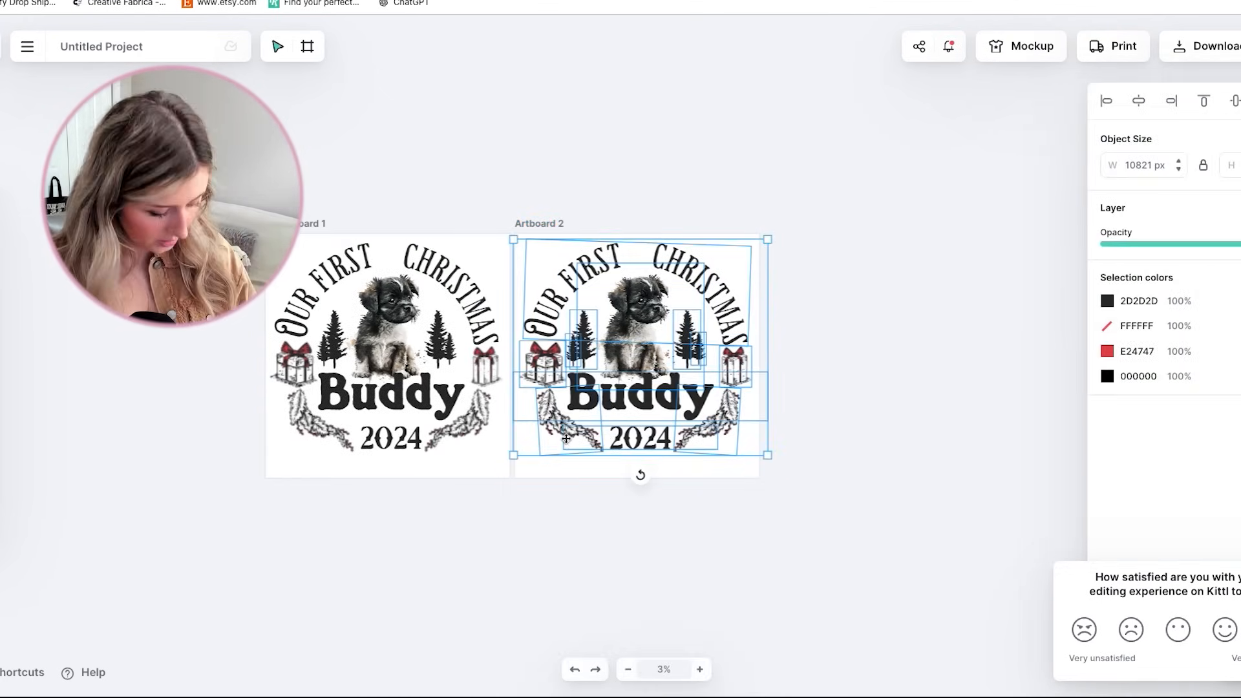
{"action": "key", "text": "Delete"}
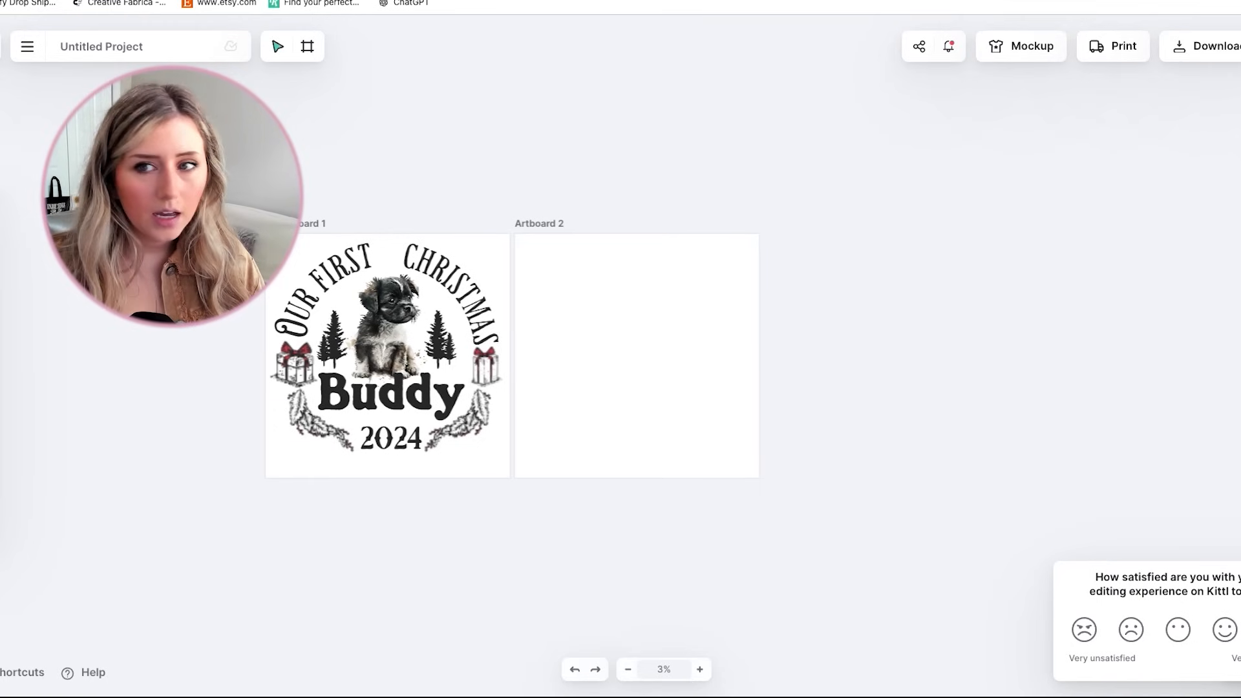
Place the downloaded acrylic-ornaments.jpg mockup on Artboard 2 and enlarge it to about 10433 px wide so it fills the artboard
{"action": "left_click", "coordinate": [1236, 1]}
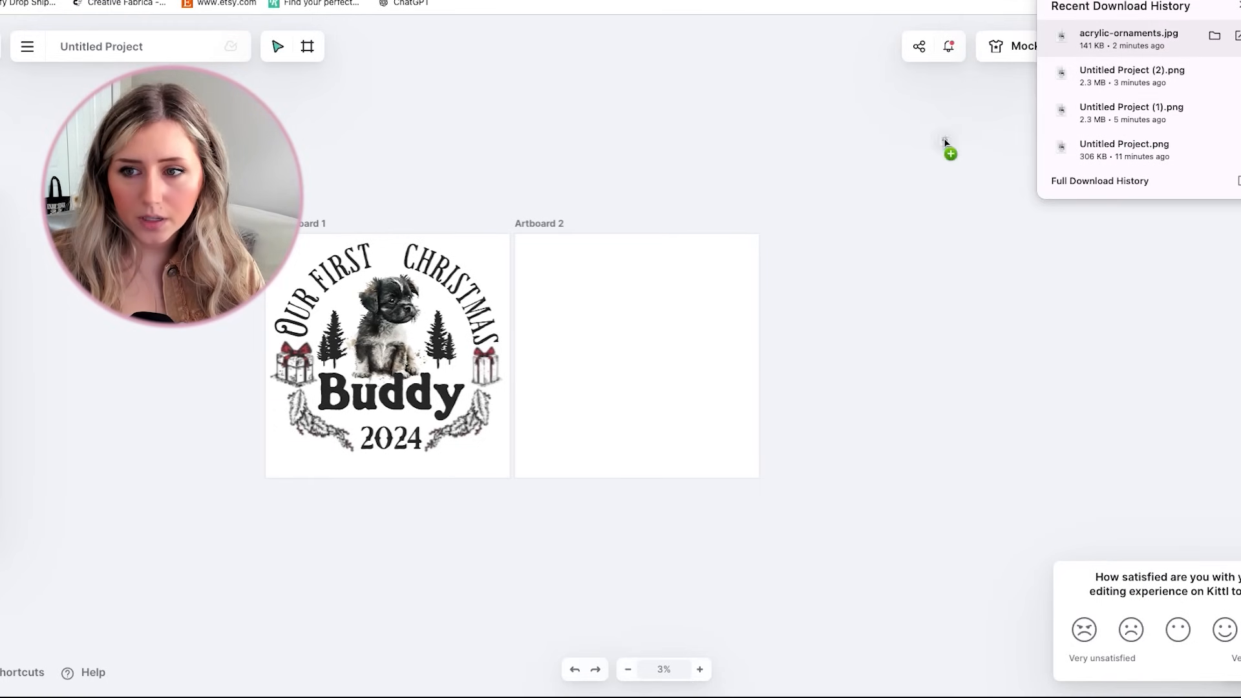
{"action": "left_click_drag", "start_coordinate": [988, 119], "coordinate": [600, 340]}
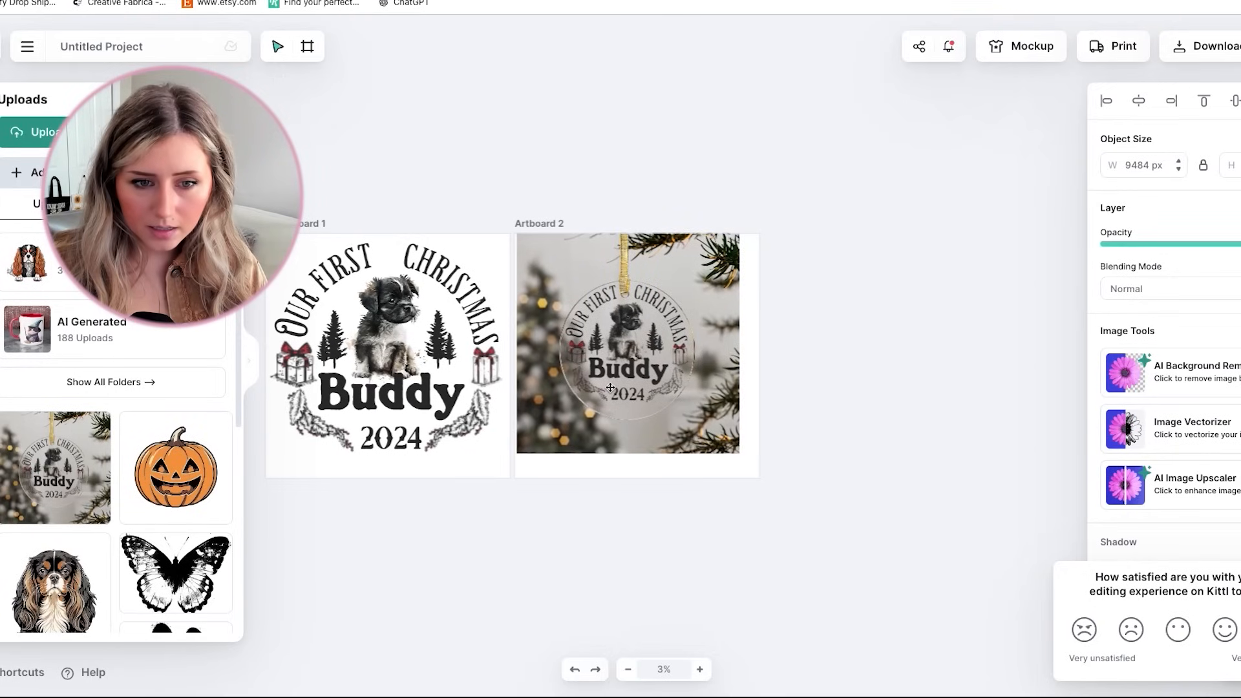
{"action": "left_click", "coordinate": [685, 433]}
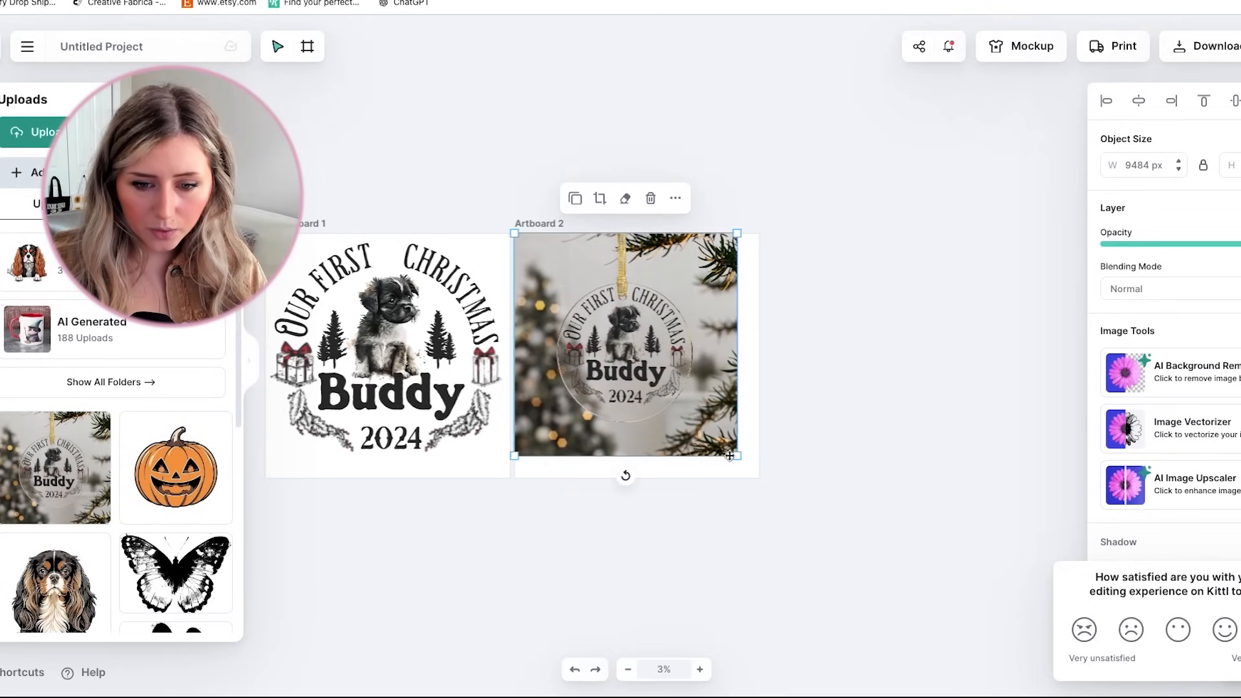
{"action": "left_click_drag", "start_coordinate": [738, 461], "coordinate": [760, 478]}
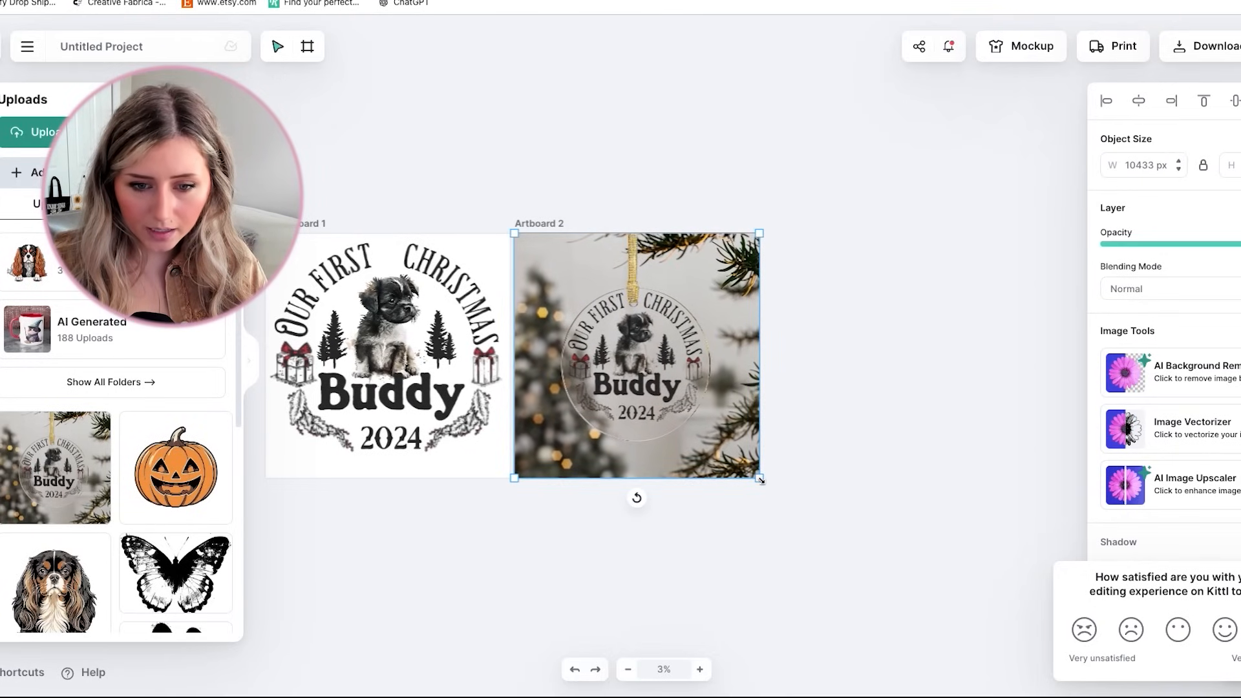
Add a basic circle about 3039 px wide and the text "Personalize me!" over the ornament mockup on Artboard 2
{"action": "left_click", "coordinate": [815, 464]}
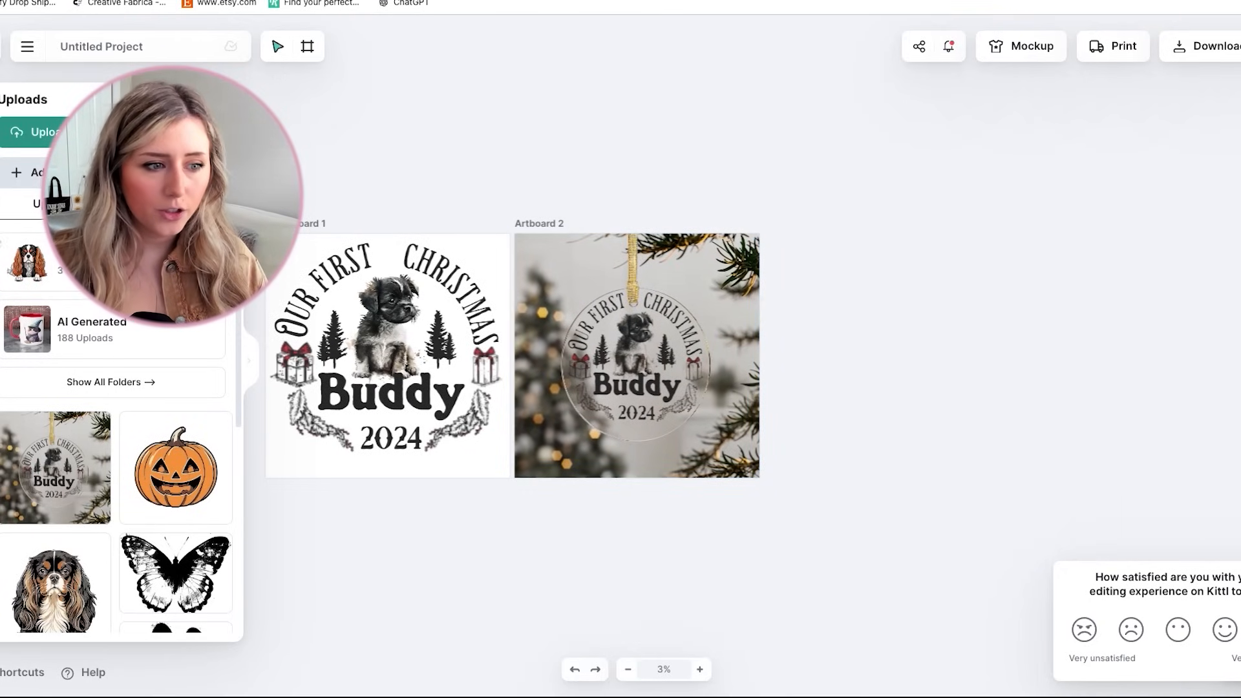
{"action": "left_click", "coordinate": [0, 102]}
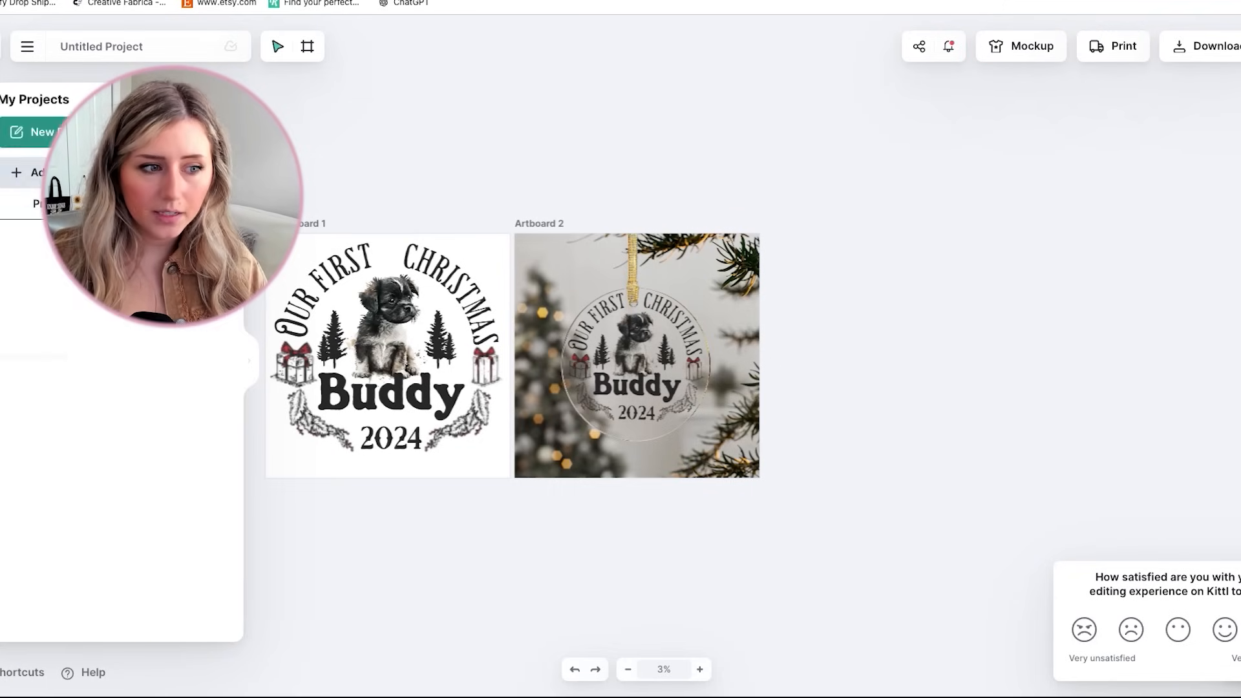
{"action": "left_click", "coordinate": [0, 197]}
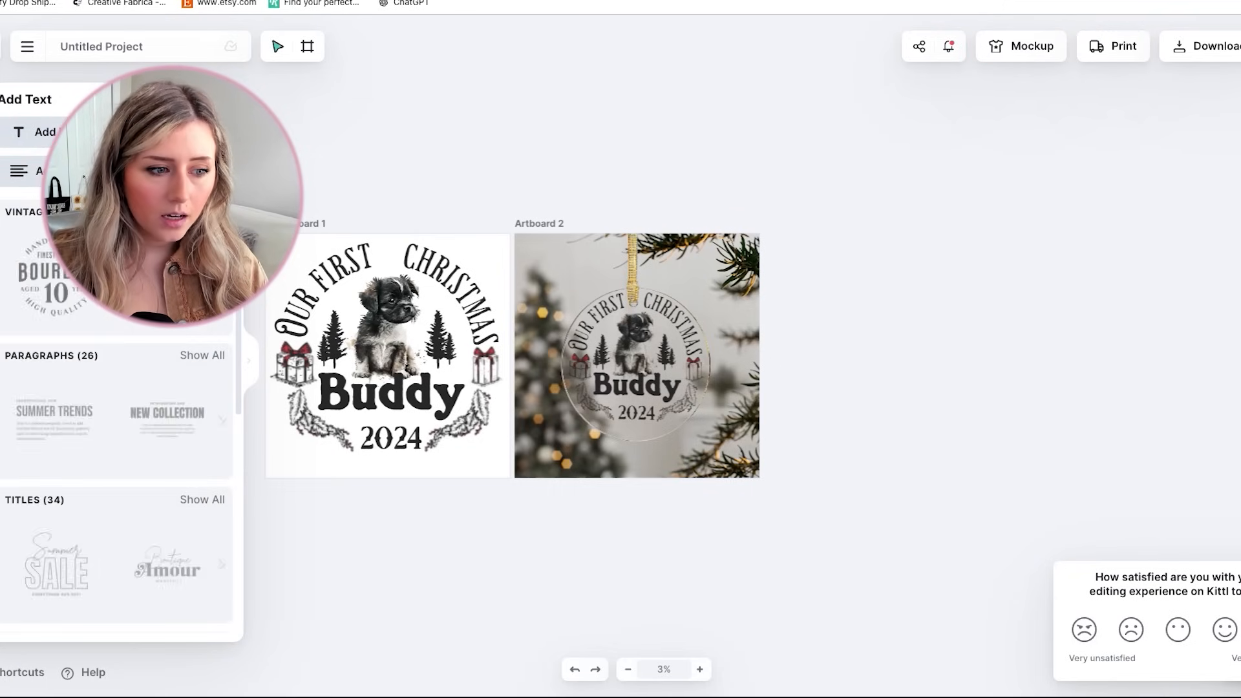
{"action": "left_click", "coordinate": [0, 246]}
{"action": "left_click", "coordinate": [202, 352]}
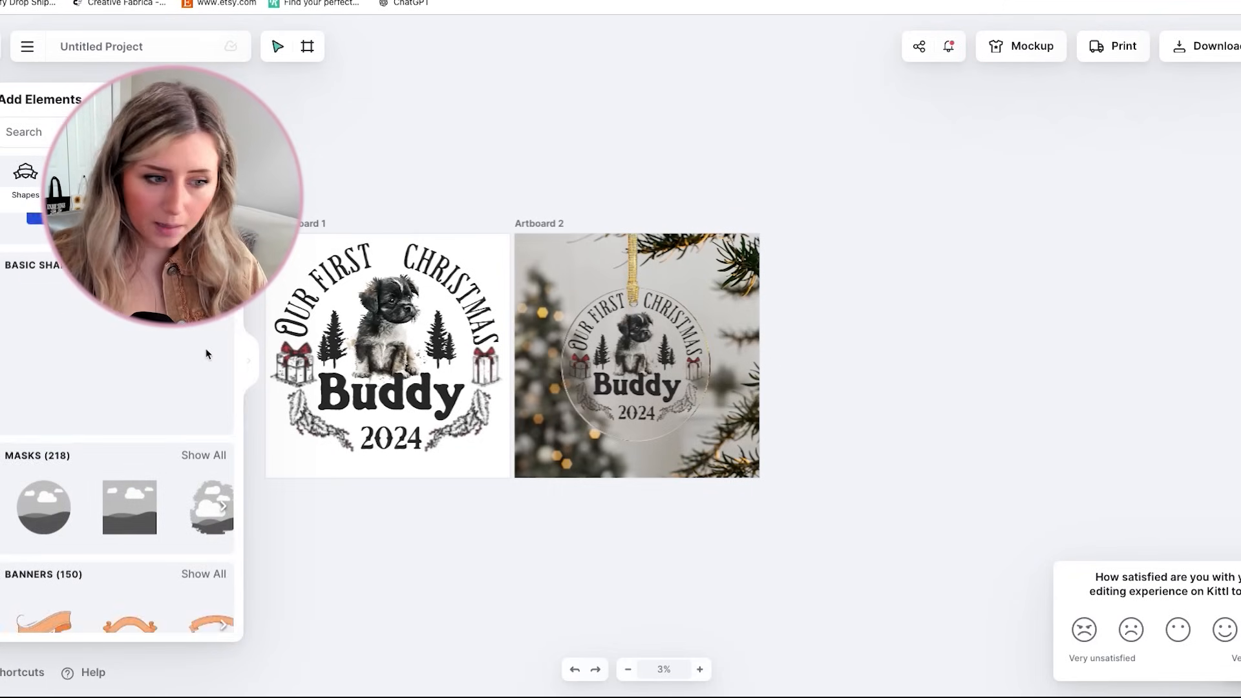
{"action": "left_click_drag", "start_coordinate": [613, 400], "coordinate": [735, 400]}
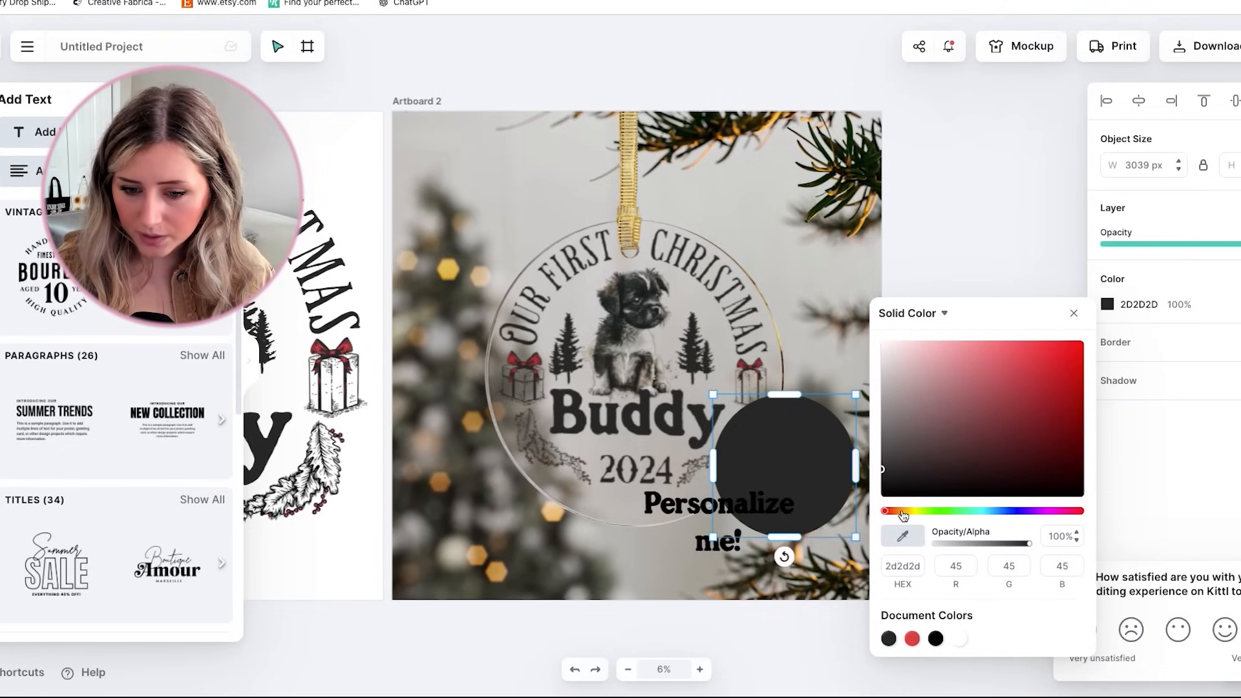
Recolor the circle golden yellow and position the "Personalize me!" text over it
{"action": "left_click", "coordinate": [903, 512]}
{"action": "left_click_drag", "start_coordinate": [973, 388], "coordinate": [1021, 360]}
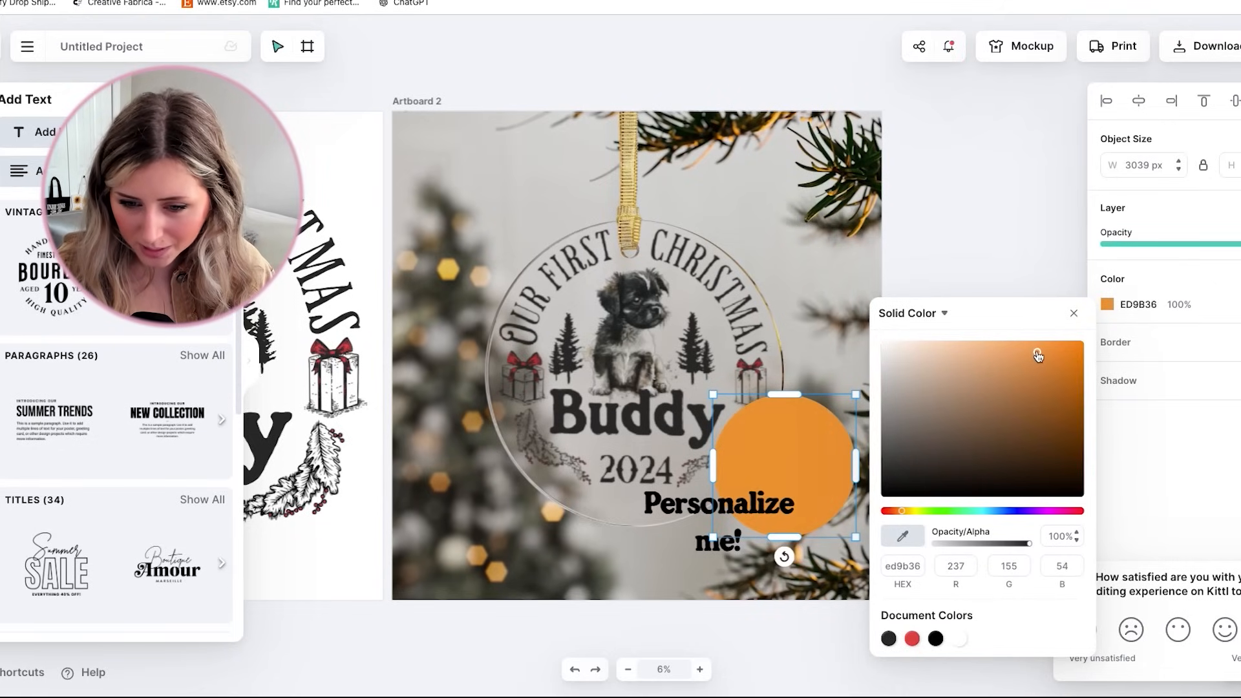
{"action": "left_click", "coordinate": [908, 512]}
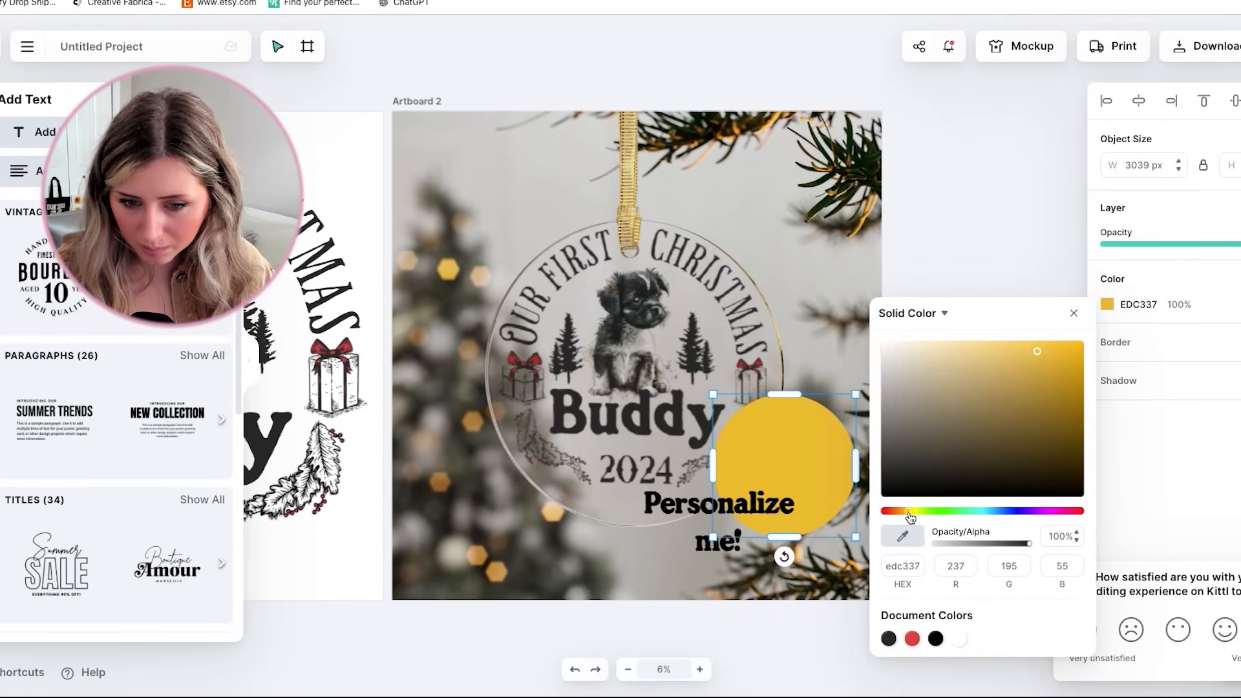
{"action": "left_click_drag", "start_coordinate": [684, 515], "coordinate": [750, 464]}
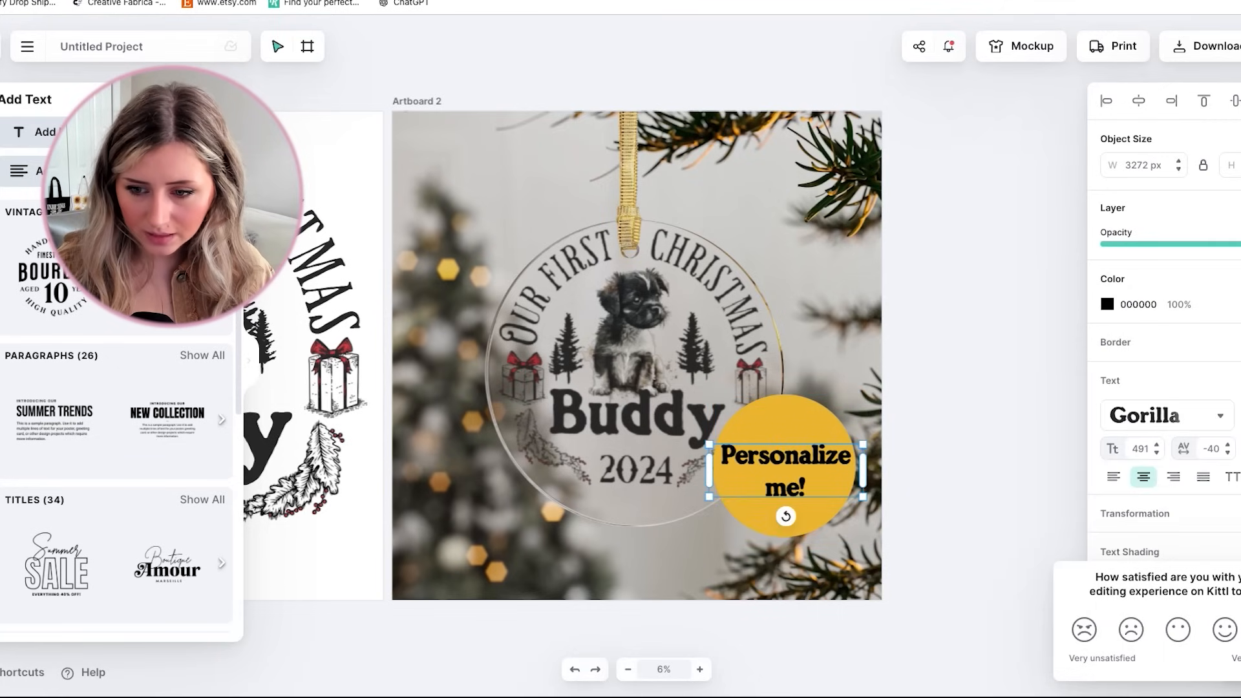
Set the "Personalize me!" text to the Adventurer 06 typeface and resize it to fill the circle on two lines
{"action": "left_click", "coordinate": [1217, 413]}
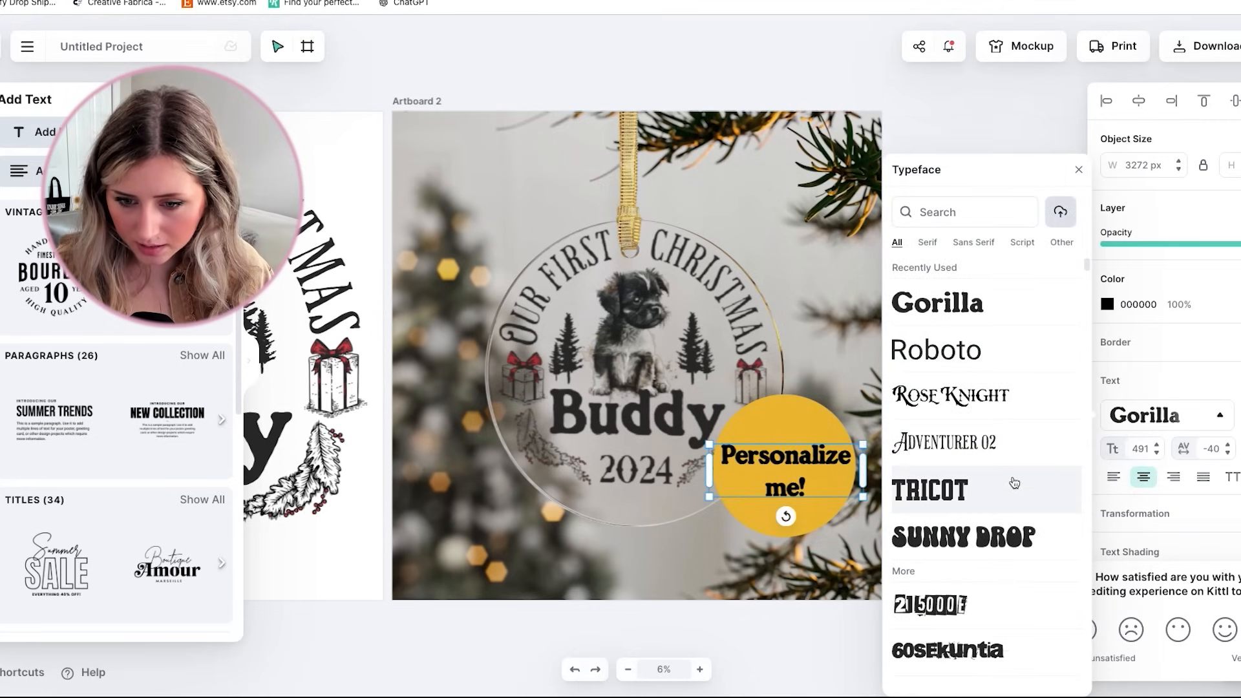
{"action": "scroll", "coordinate": [1015, 472], "scroll_direction": "down", "scroll_amount": 5}
{"action": "scroll", "coordinate": [1008, 483], "scroll_direction": "down", "scroll_amount": 5}
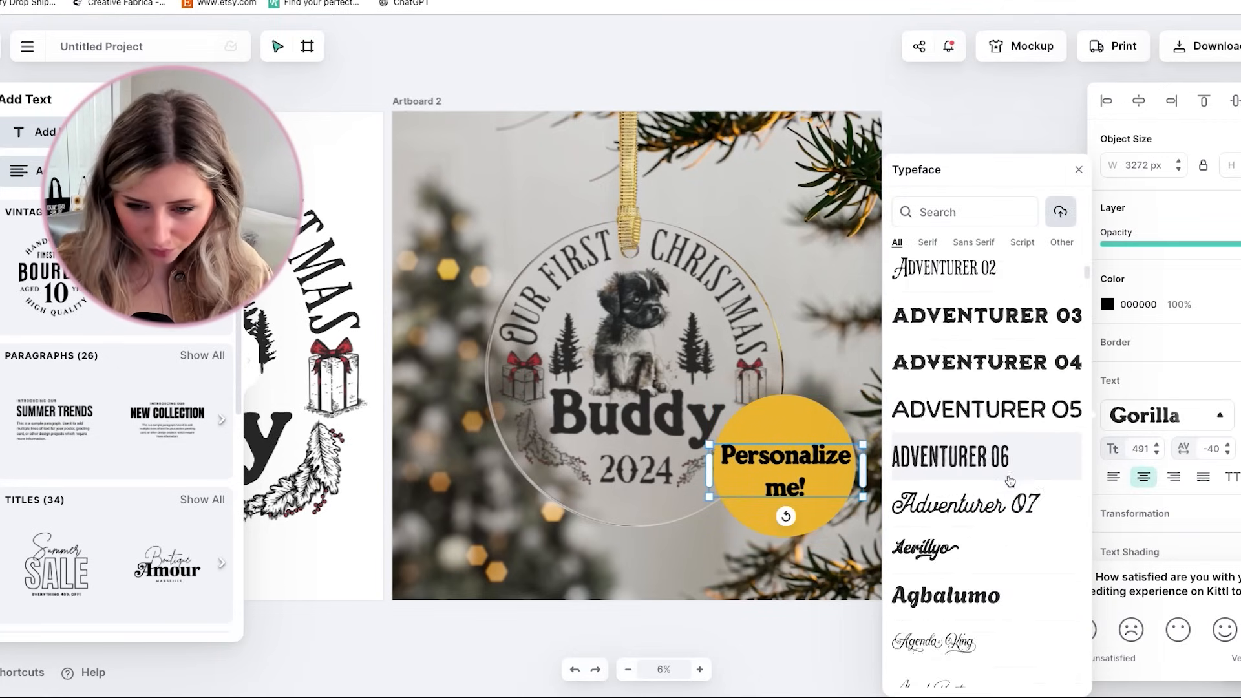
{"action": "left_click", "coordinate": [1003, 417]}
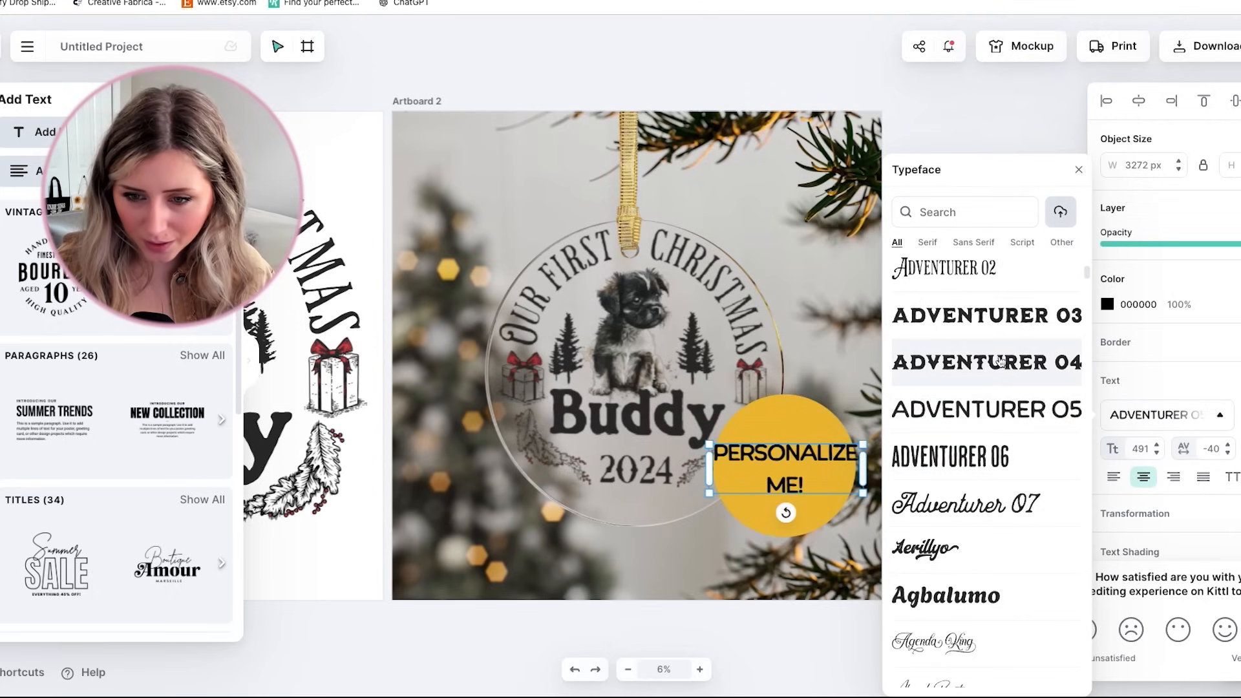
{"action": "scroll", "coordinate": [996, 453], "scroll_direction": "down", "scroll_amount": 4}
{"action": "scroll", "coordinate": [996, 388], "scroll_direction": "up", "scroll_amount": 3}
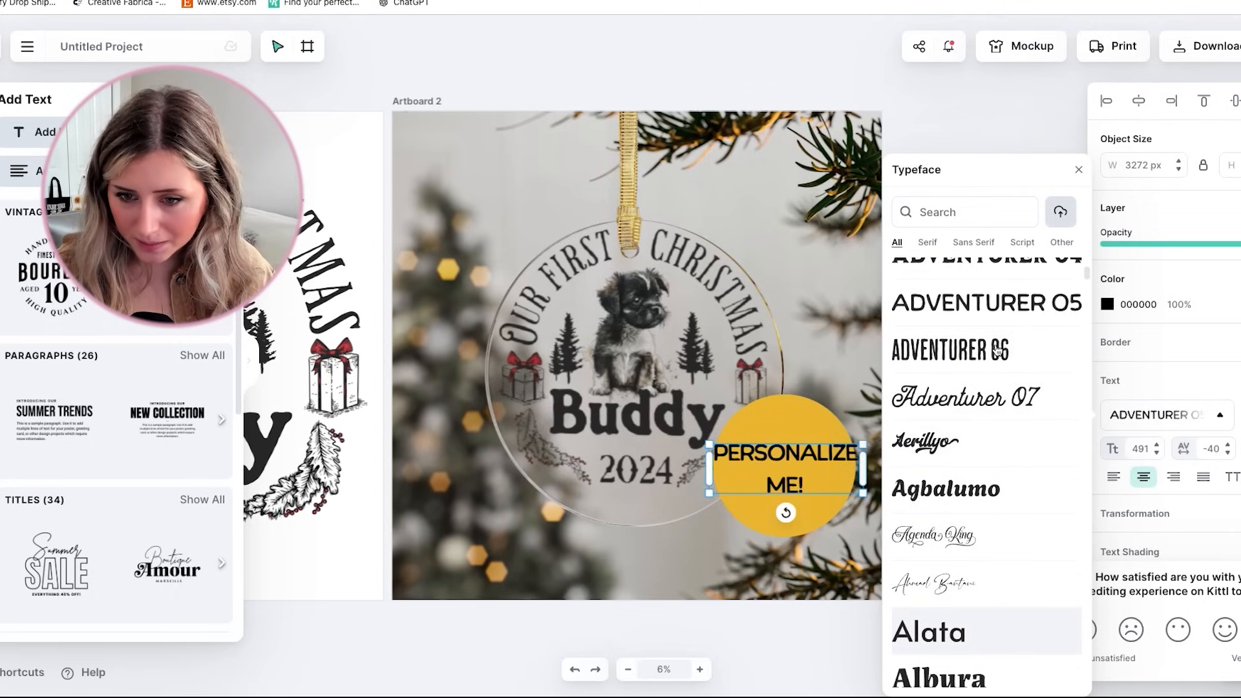
{"action": "left_click", "coordinate": [998, 350]}
{"action": "left_click_drag", "start_coordinate": [862, 451], "coordinate": [862, 450]}
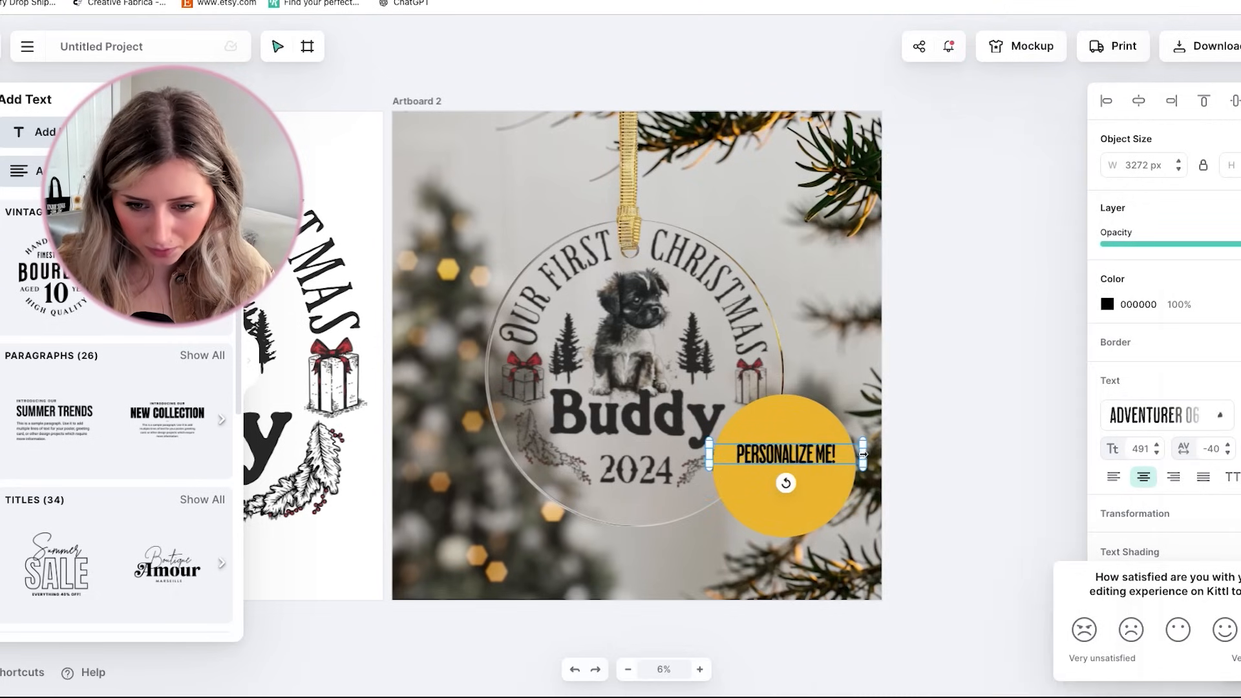
{"action": "left_click_drag", "start_coordinate": [861, 451], "coordinate": [850, 452]}
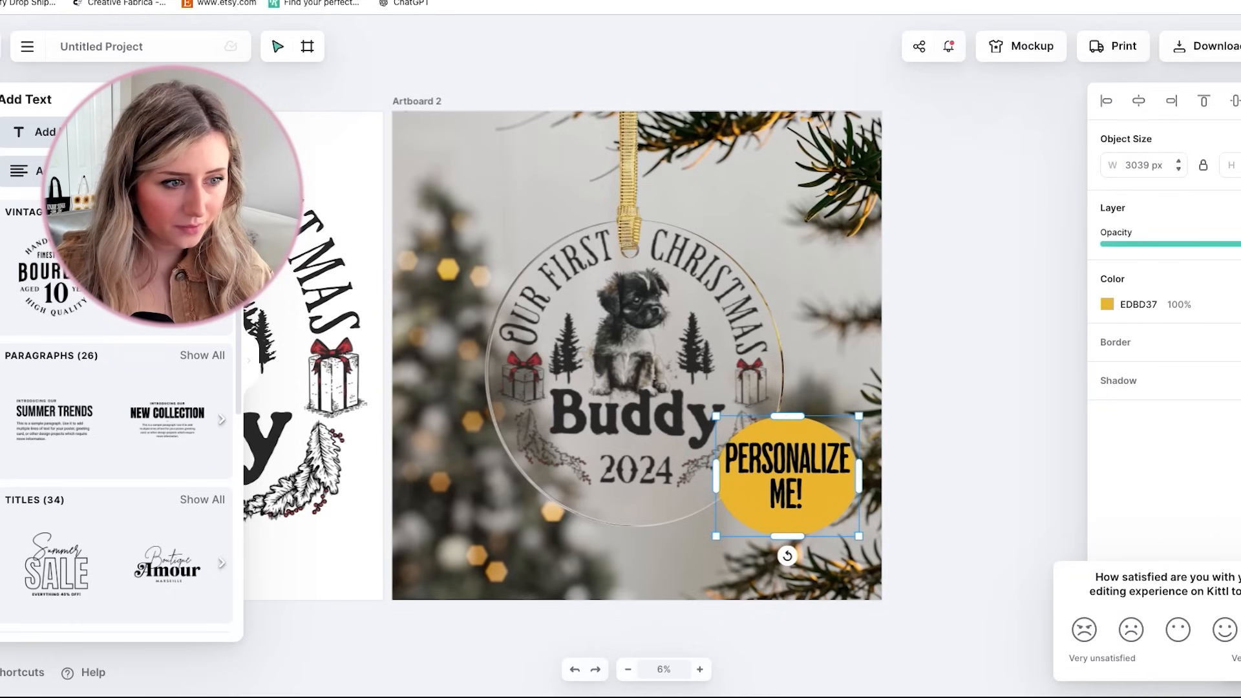
Replace the yellow circle with a blank round starburst behind the "Personalize me!" text, and fill it with coral FC7373
{"action": "left_click", "coordinate": [0, 103]}
{"action": "left_click", "coordinate": [0, 152]}
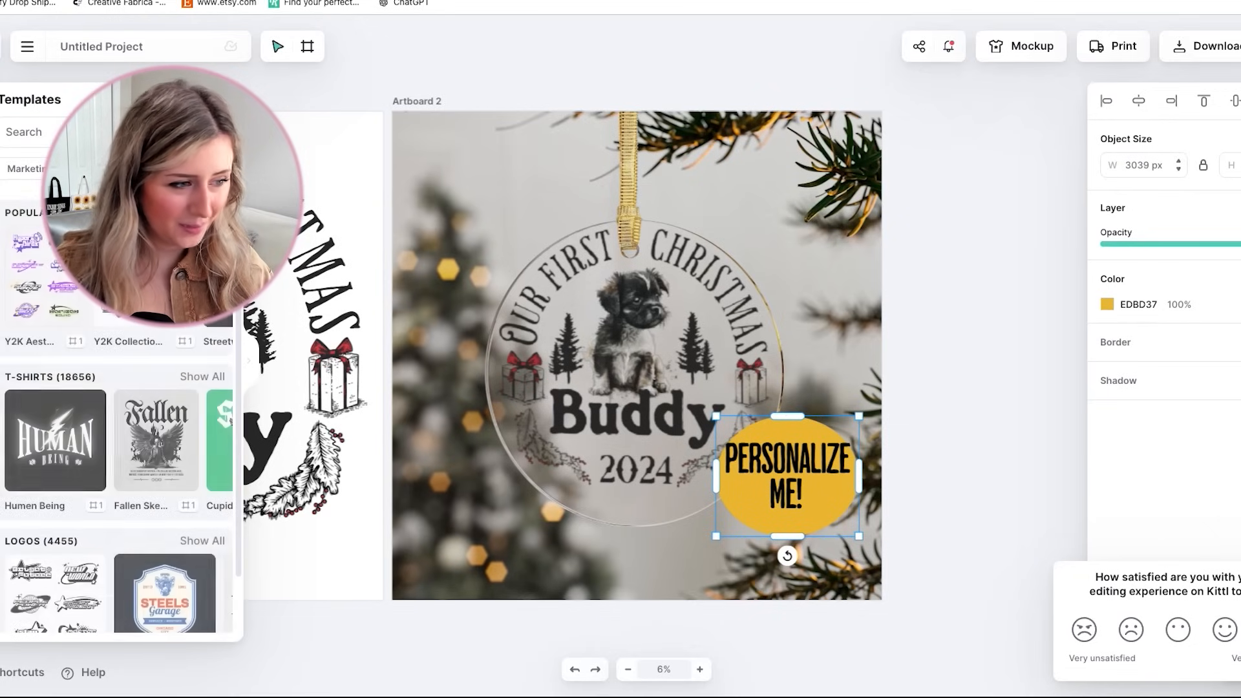
{"action": "left_click", "coordinate": [0, 249]}
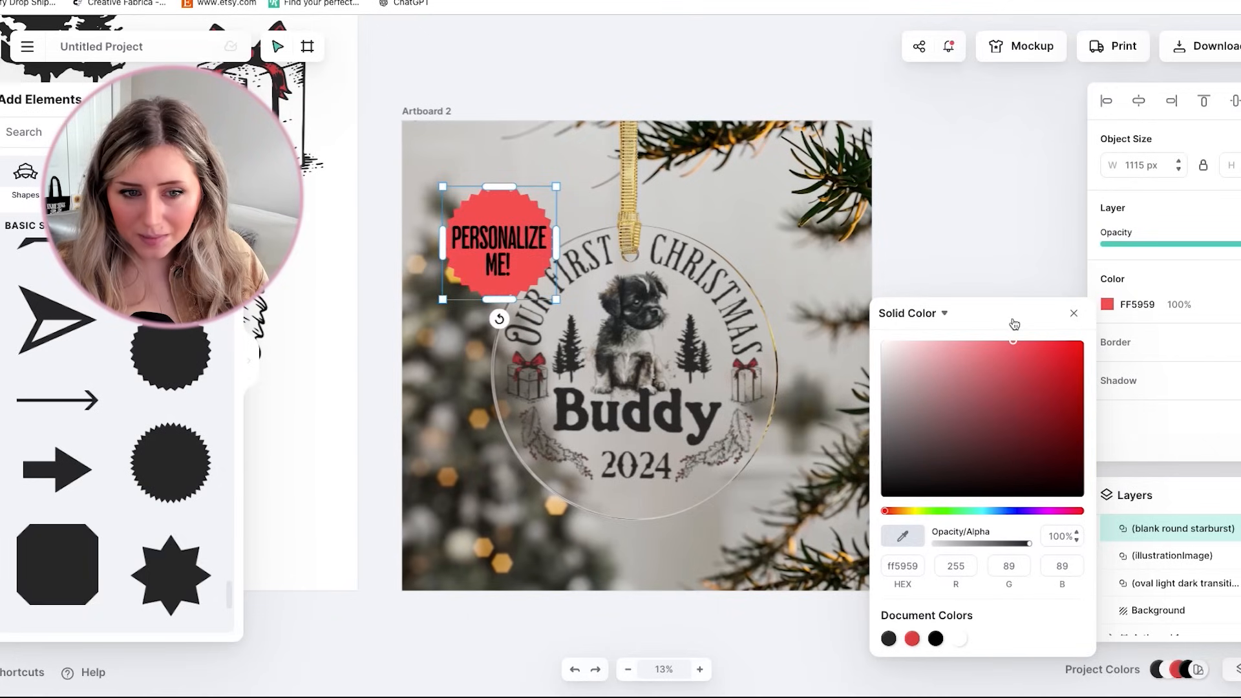
{"action": "mouse_move", "coordinate": [1015, 323]}
{"action": "left_mouse_down"}
{"action": "mouse_move", "coordinate": [981, 341]}
{"action": "mouse_move", "coordinate": [991, 343]}
{"action": "left_mouse_up"}
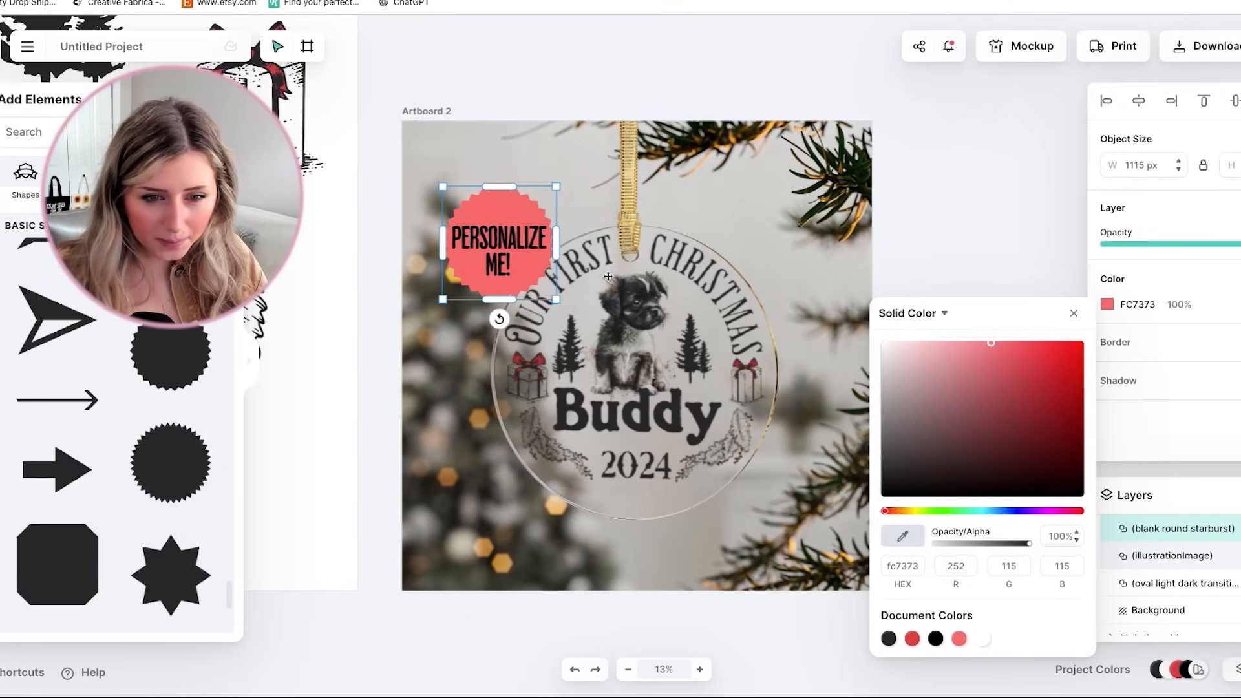
Search the elements for "shadow", add a soft oval shadow, and place it behind the starburst badge
{"action": "left_click", "coordinate": [565, 220]}
{"action": "left_click", "coordinate": [517, 240]}
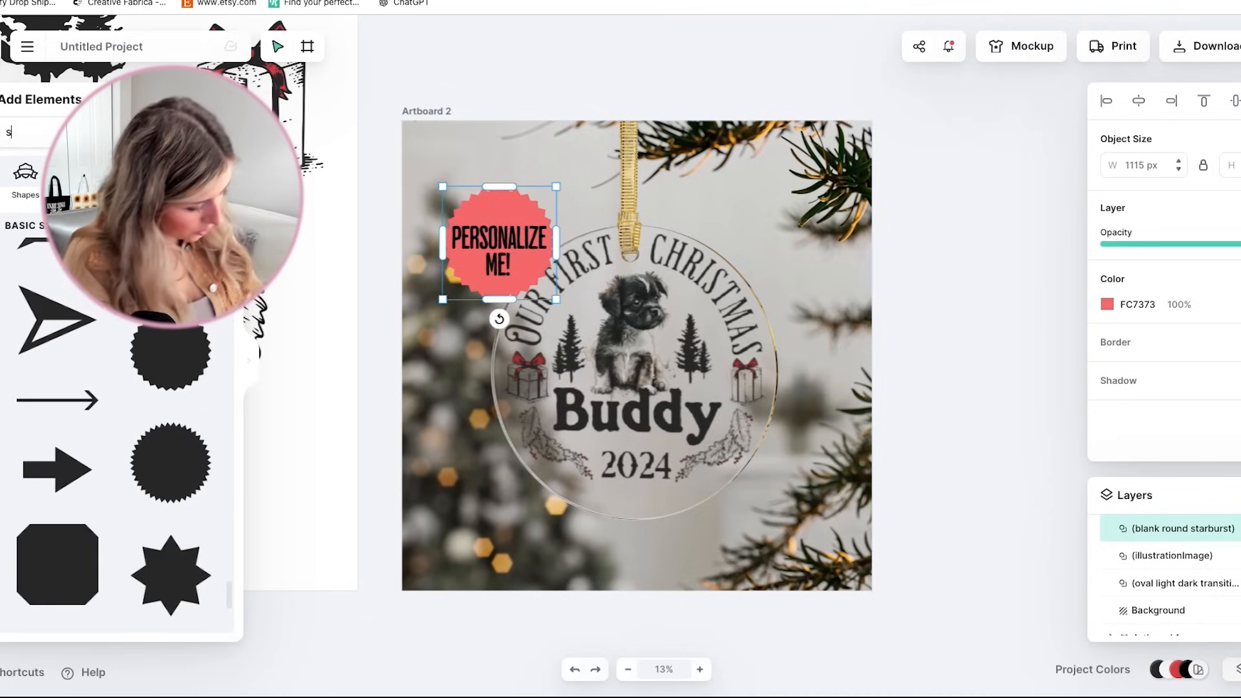
{"action": "type", "text": "shadow"}
{"action": "key", "text": "Return"}
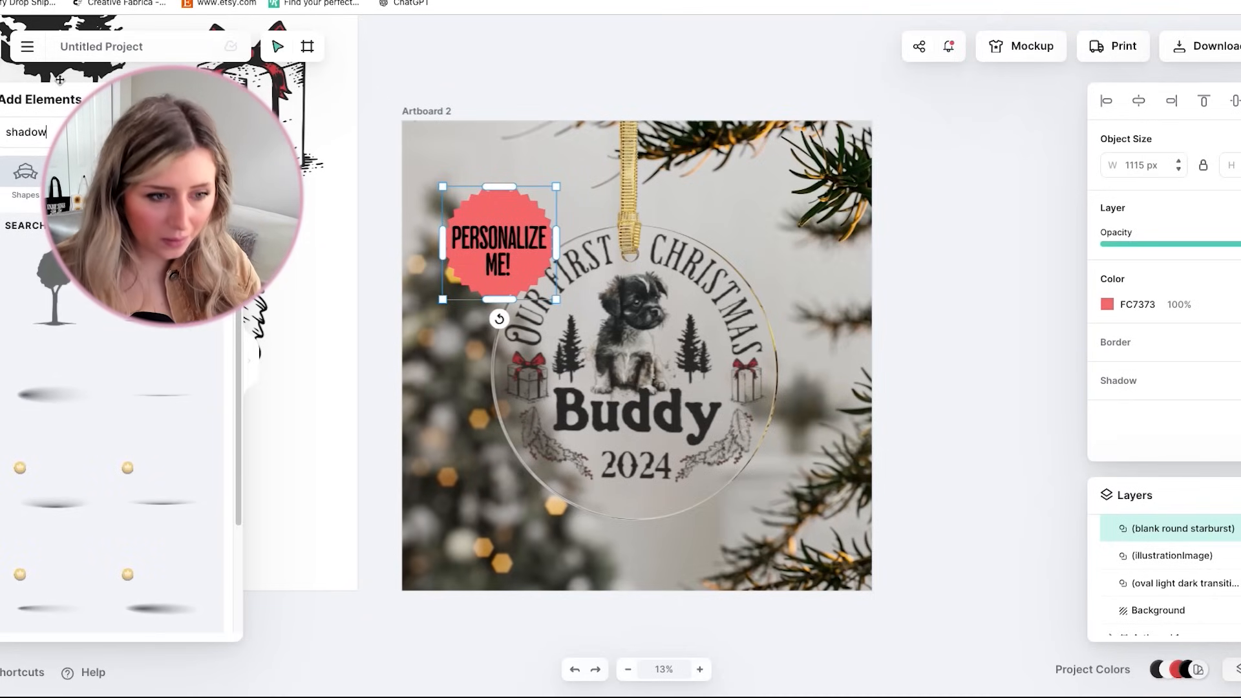
{"action": "scroll", "coordinate": [98, 581], "scroll_direction": "down", "scroll_amount": 2}
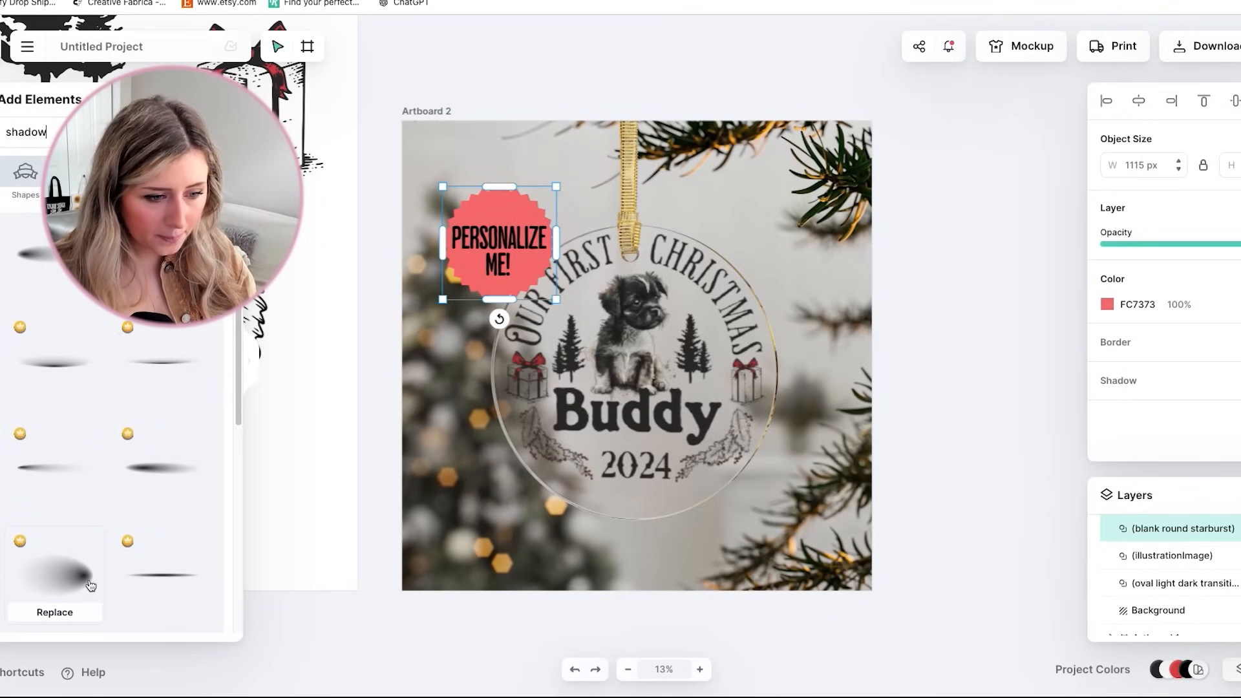
{"action": "left_click", "coordinate": [78, 573]}
{"action": "left_click_drag", "start_coordinate": [666, 349], "coordinate": [531, 243]}
{"action": "left_click_drag", "start_coordinate": [448, 314], "coordinate": [497, 173]}
{"action": "left_click_drag", "start_coordinate": [456, 202], "coordinate": [499, 240]}
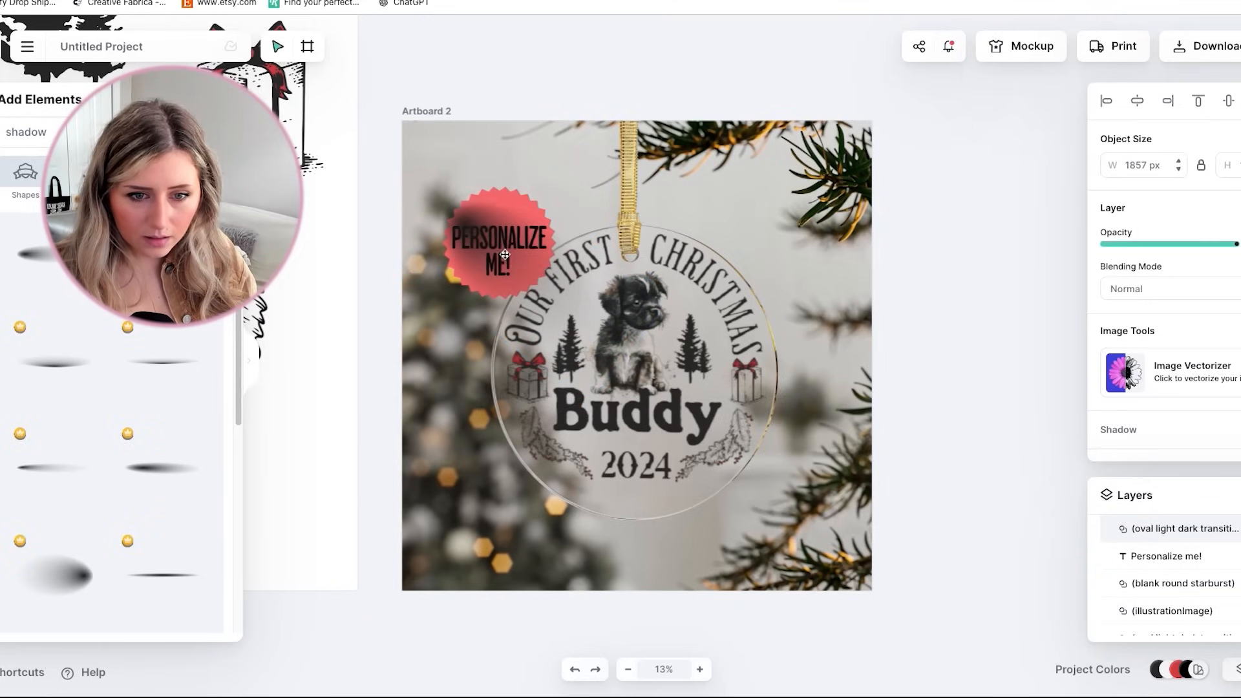
{"action": "left_click_drag", "start_coordinate": [505, 255], "coordinate": [508, 241]}
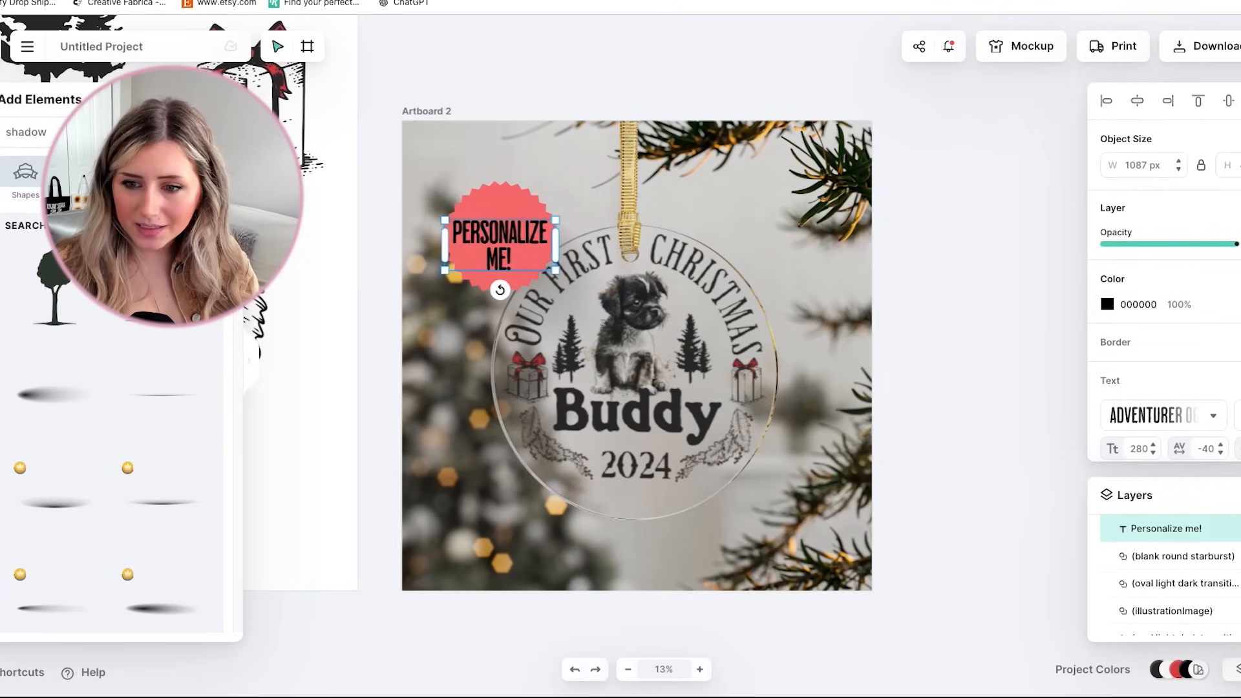
Change the "Personalize me!" badge text color to white FFFFFF
{"action": "left_click", "coordinate": [1109, 304]}
{"action": "left_click", "coordinate": [880, 342]}
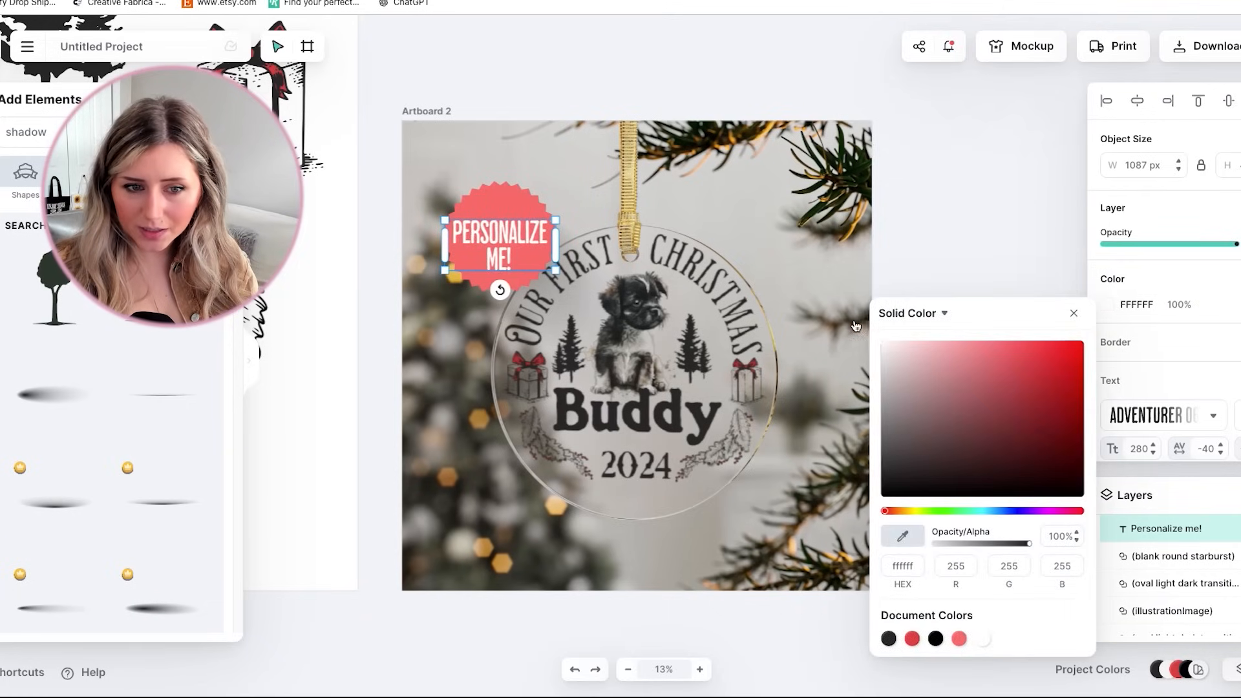
{"action": "left_click", "coordinate": [693, 173]}
{"action": "left_click", "coordinate": [1031, 203]}
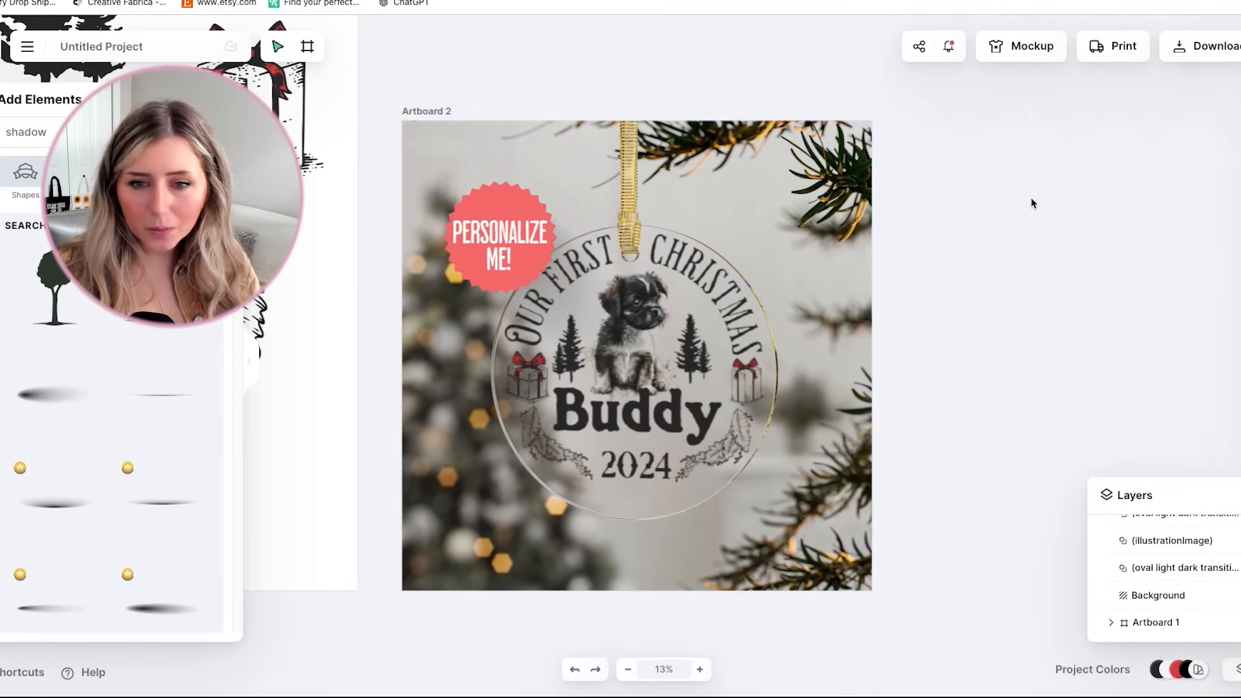
Download only Artboard 2 as a JPEG with a width of 2500 px
{"action": "left_click", "coordinate": [1215, 46]}
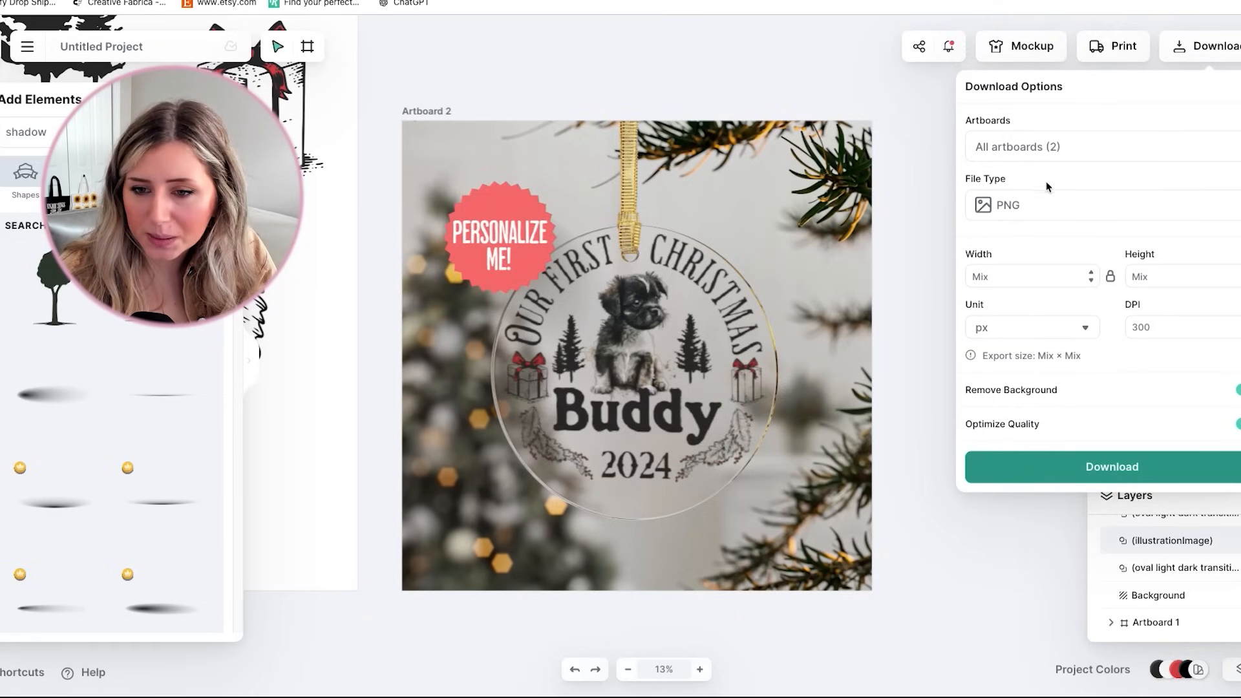
{"action": "left_click", "coordinate": [1047, 203]}
{"action": "left_click", "coordinate": [1029, 281]}
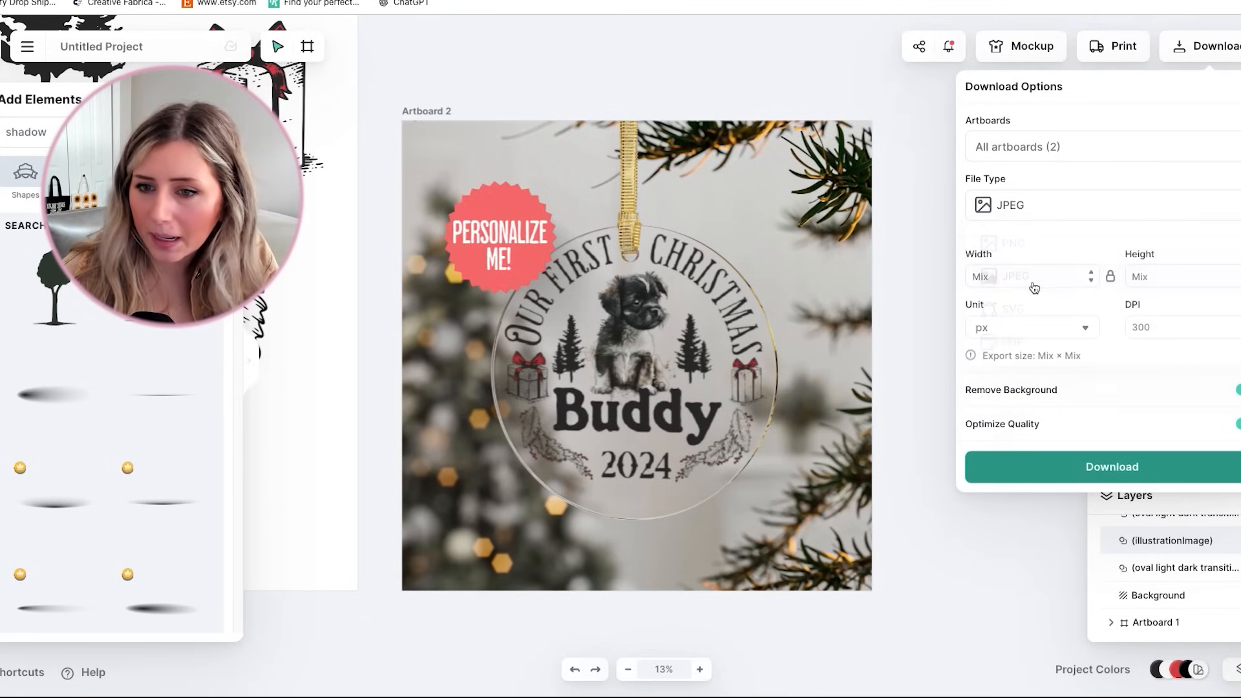
{"action": "left_click", "coordinate": [1060, 155]}
{"action": "left_click", "coordinate": [1061, 200]}
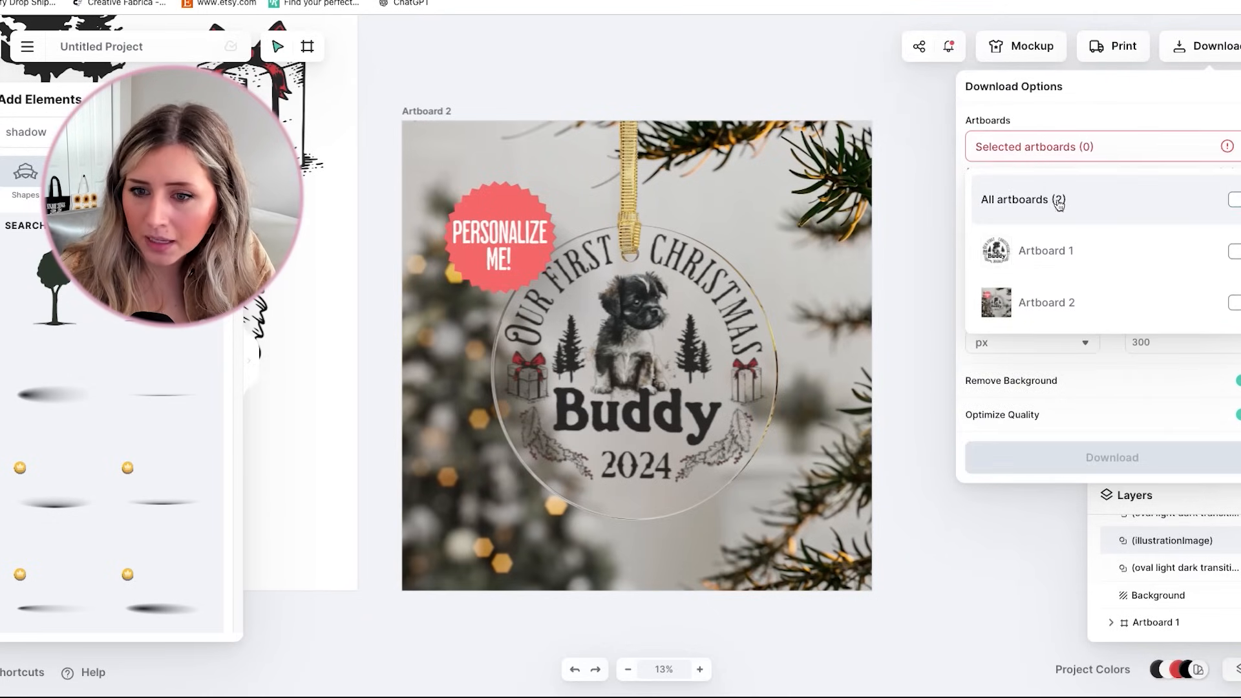
{"action": "left_click", "coordinate": [1097, 311]}
{"action": "left_click", "coordinate": [1156, 365]}
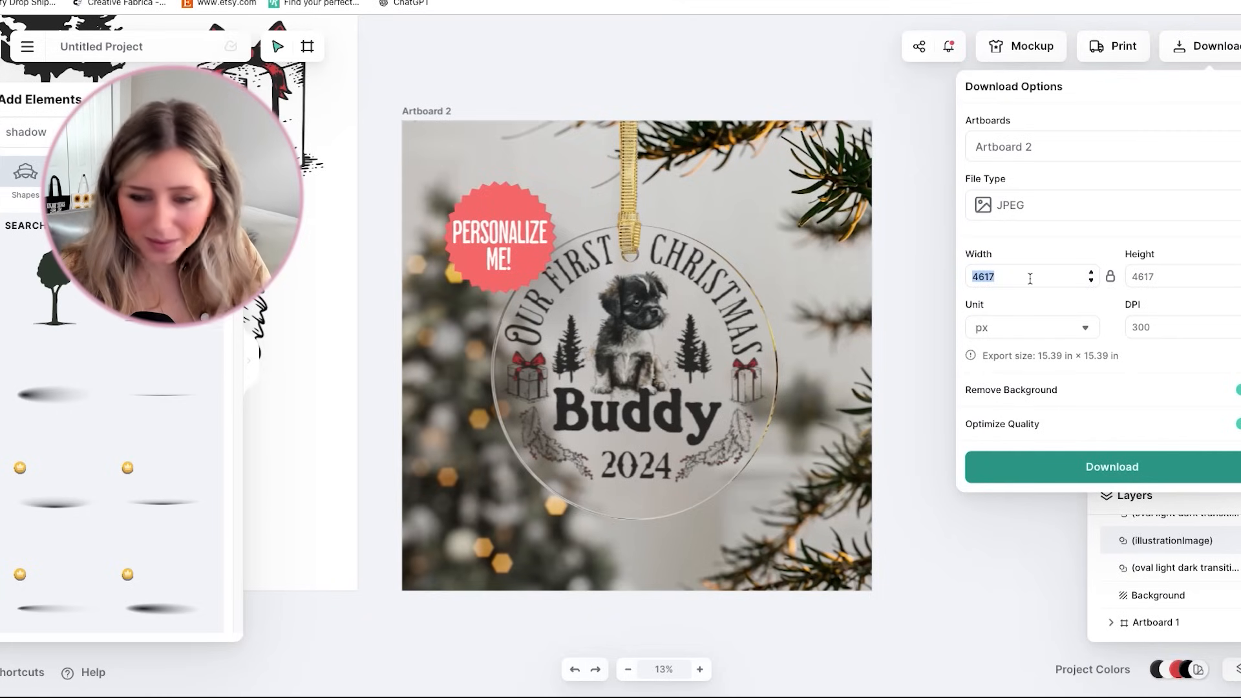
{"action": "type", "text": "2500"}
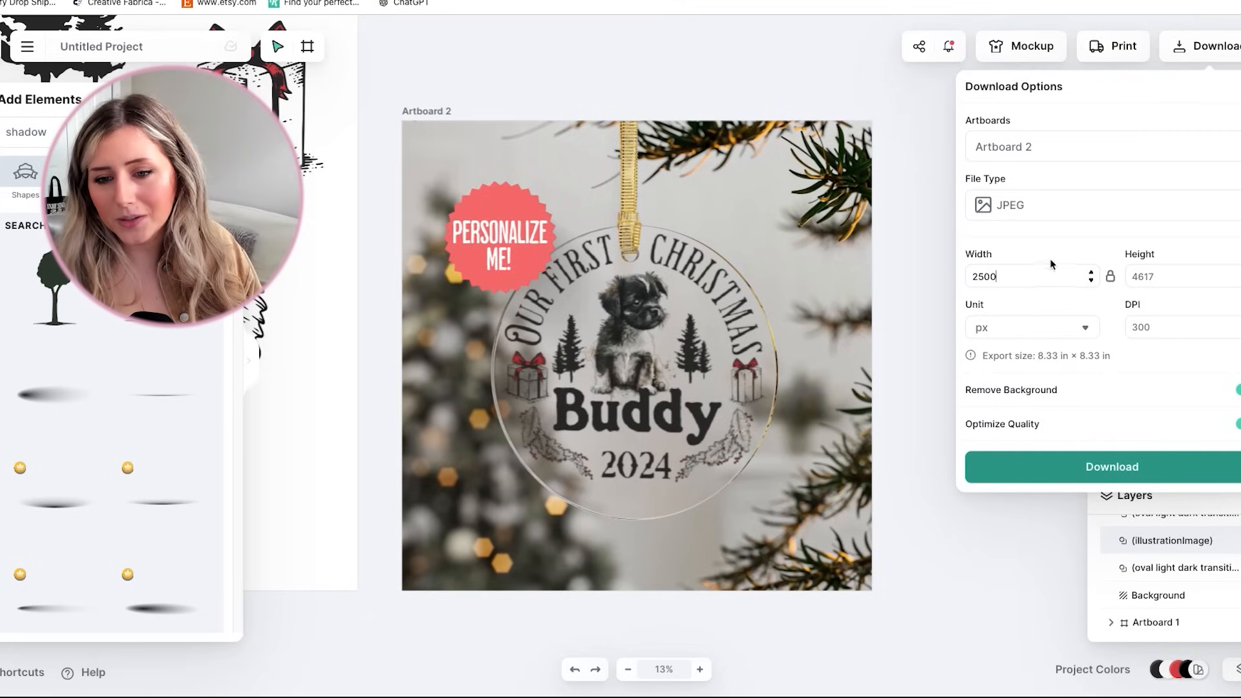
{"action": "left_click", "coordinate": [1112, 467]}
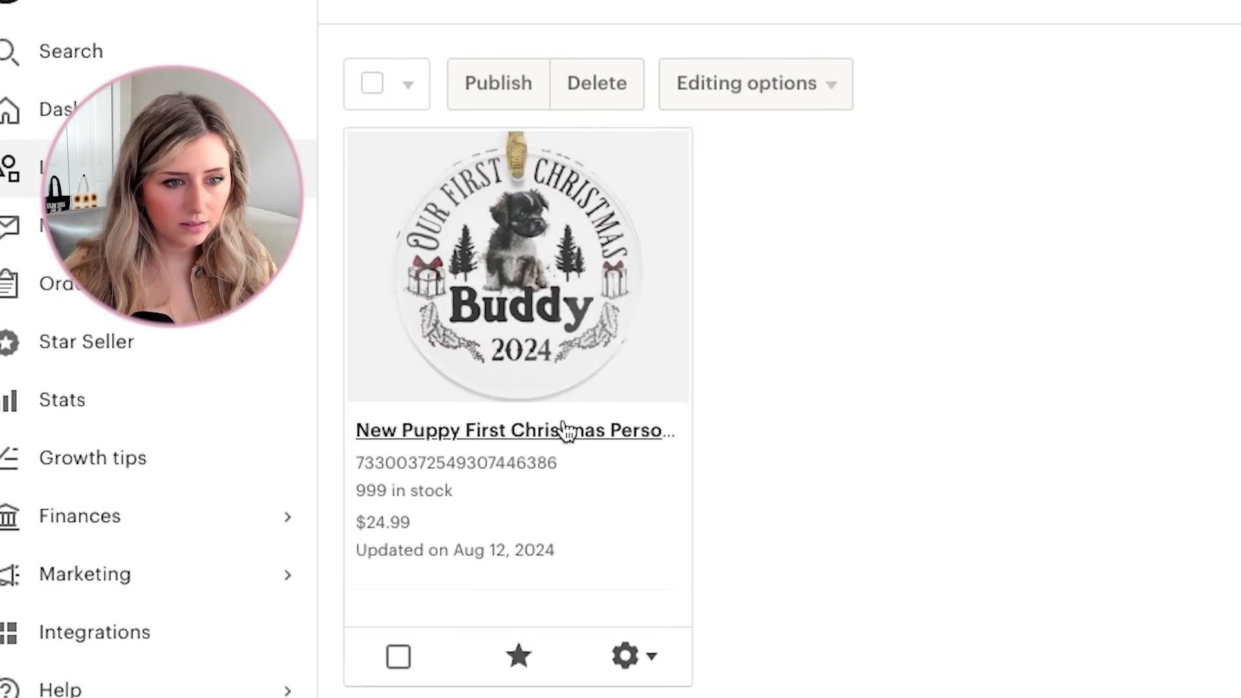
Switch to Etsy, open the New Puppy First Christmas draft listing, and upload the downloaded badge image as its primary photo
{"action": "left_click", "coordinate": [670, 417]}
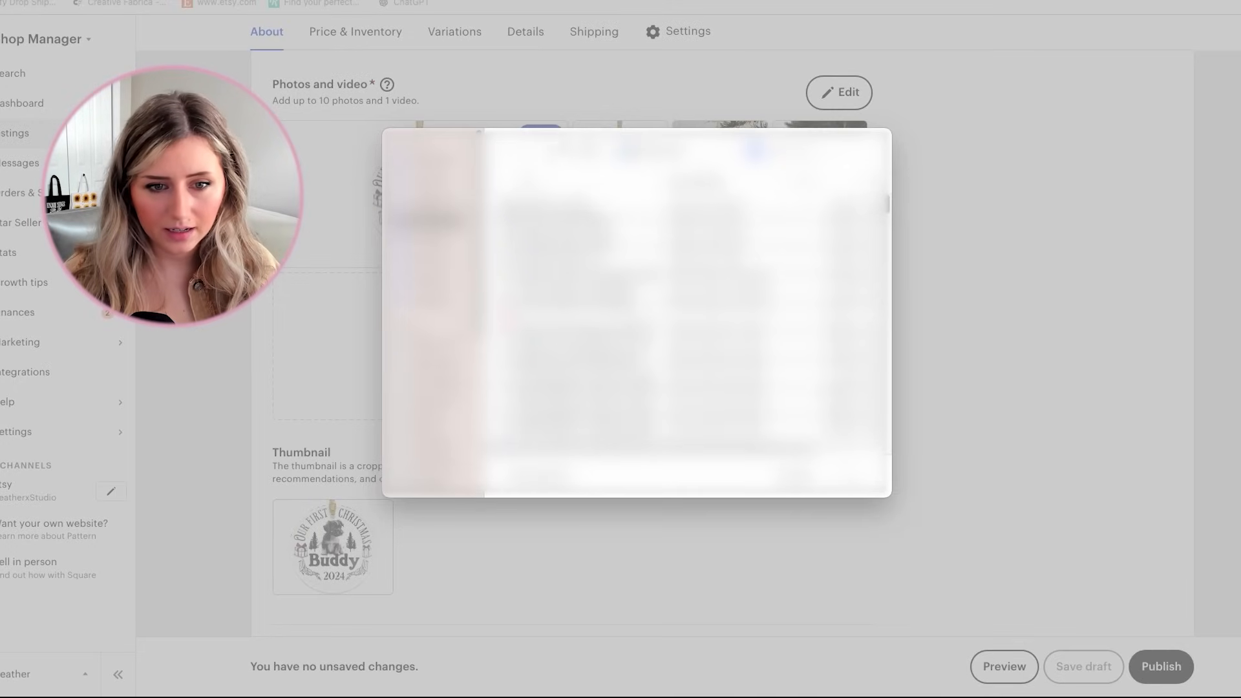
{"action": "left_click", "coordinate": [569, 204]}
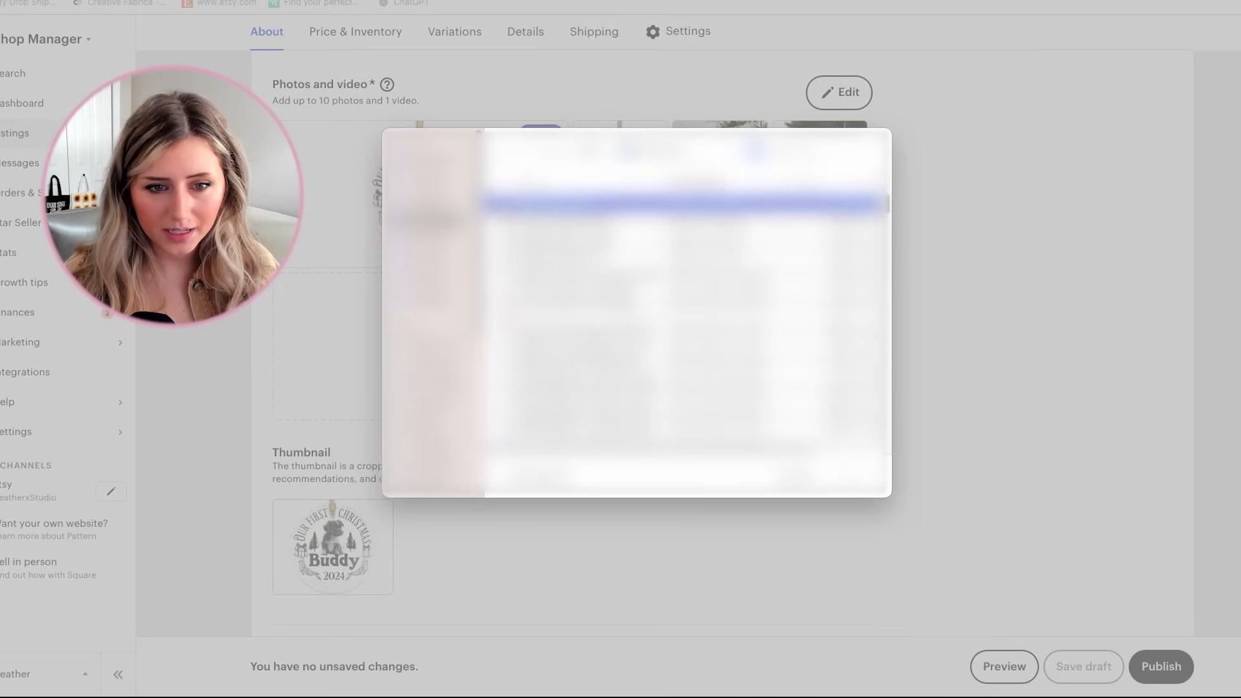
{"action": "left_click", "coordinate": [850, 477]}
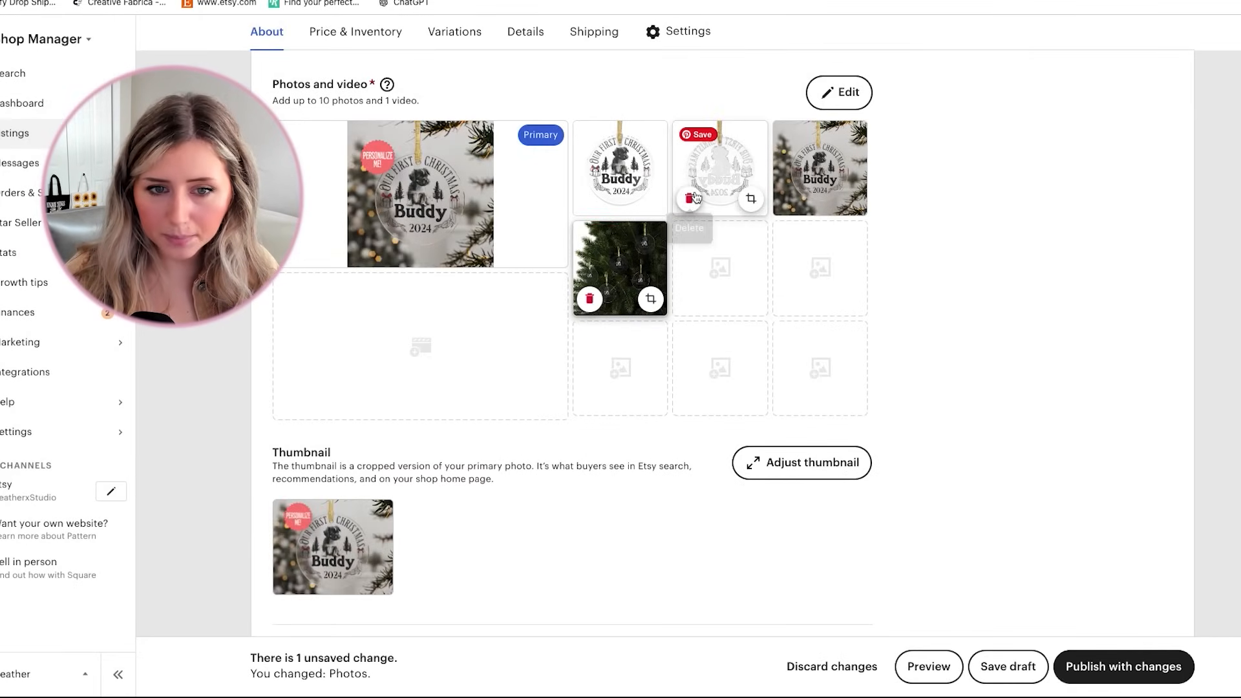
Delete the ornament mockup photo without the badge from the listing and move the dark Christmas tree photo to second place
{"action": "left_click", "coordinate": [690, 200]}
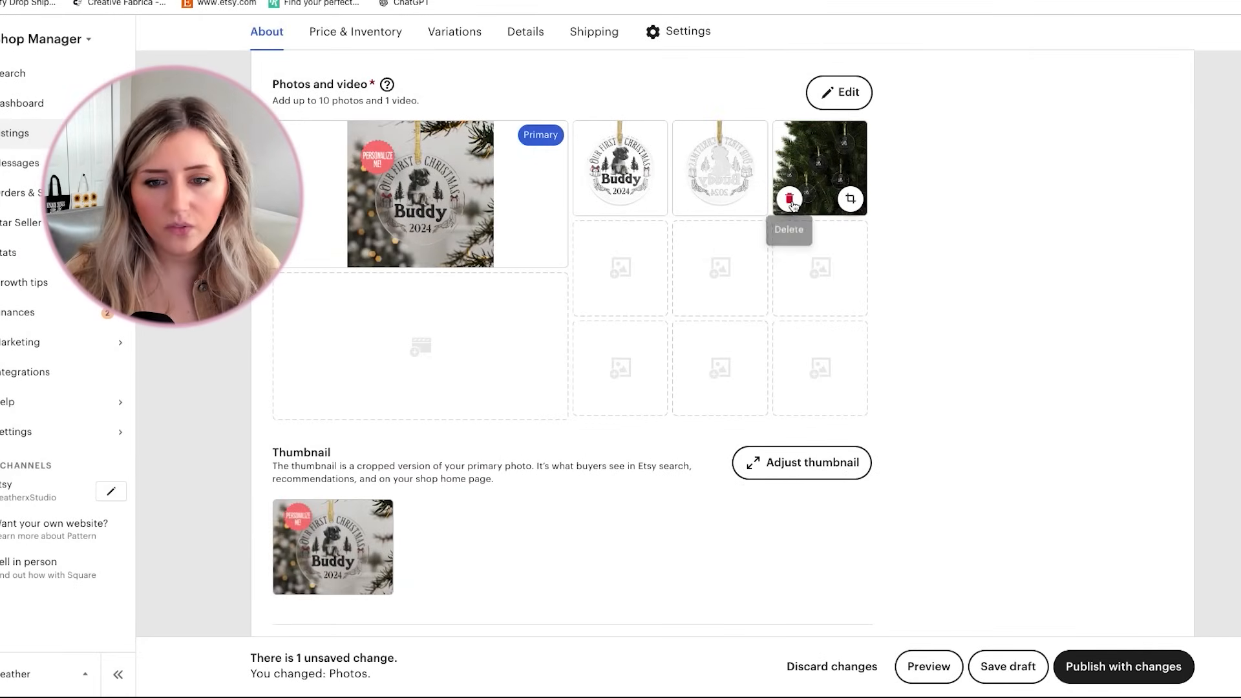
{"action": "left_click_drag", "start_coordinate": [836, 175], "coordinate": [620, 168]}
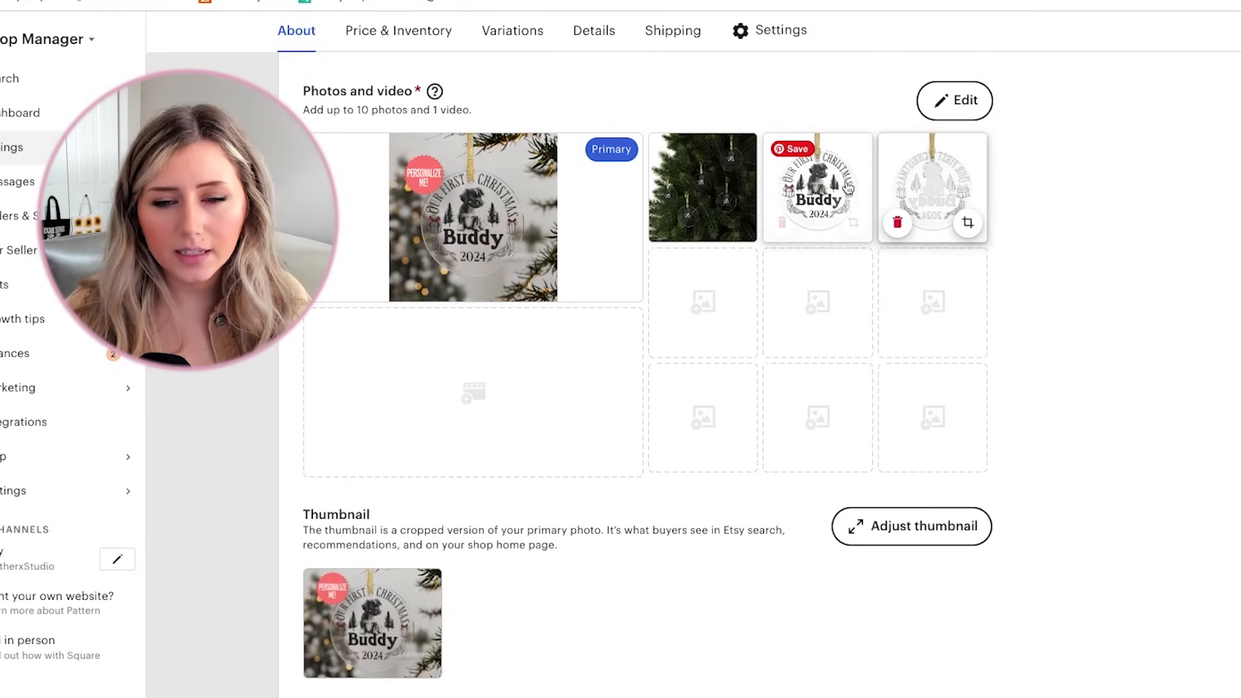
Delete the two plain white-background ornament photos, keeping only the badge image and the dark Christmas tree photo
{"action": "left_click", "coordinate": [900, 222]}
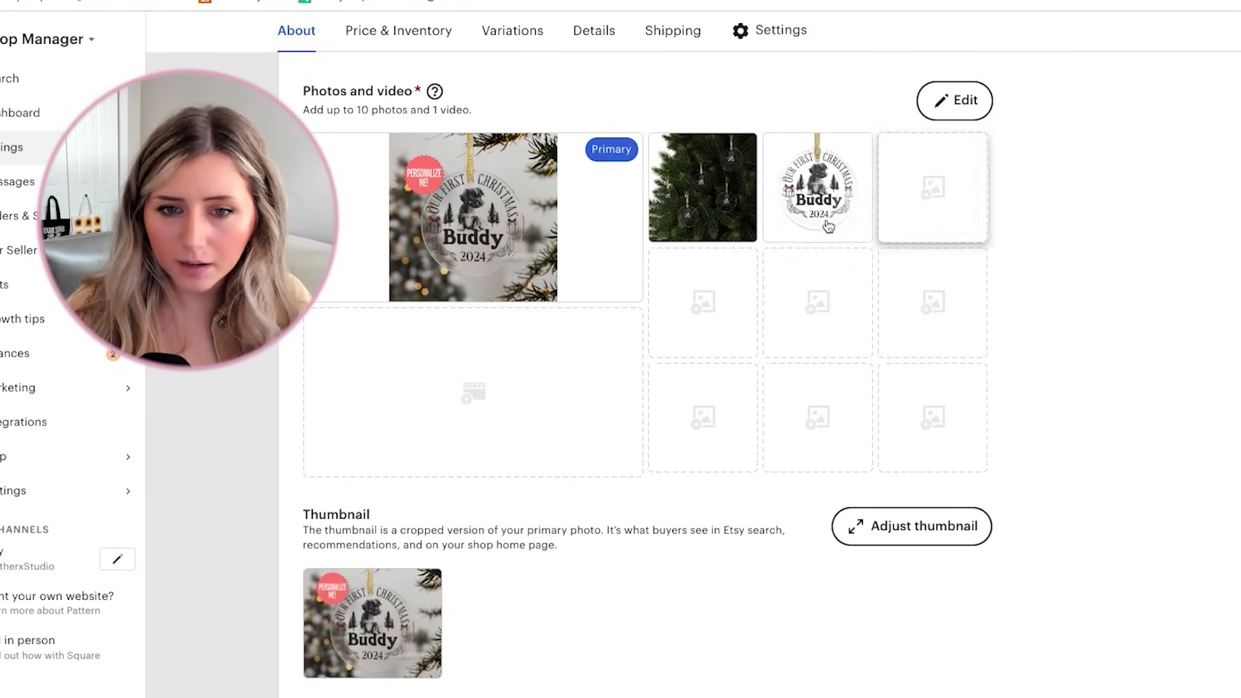
{"action": "left_click", "coordinate": [782, 223]}
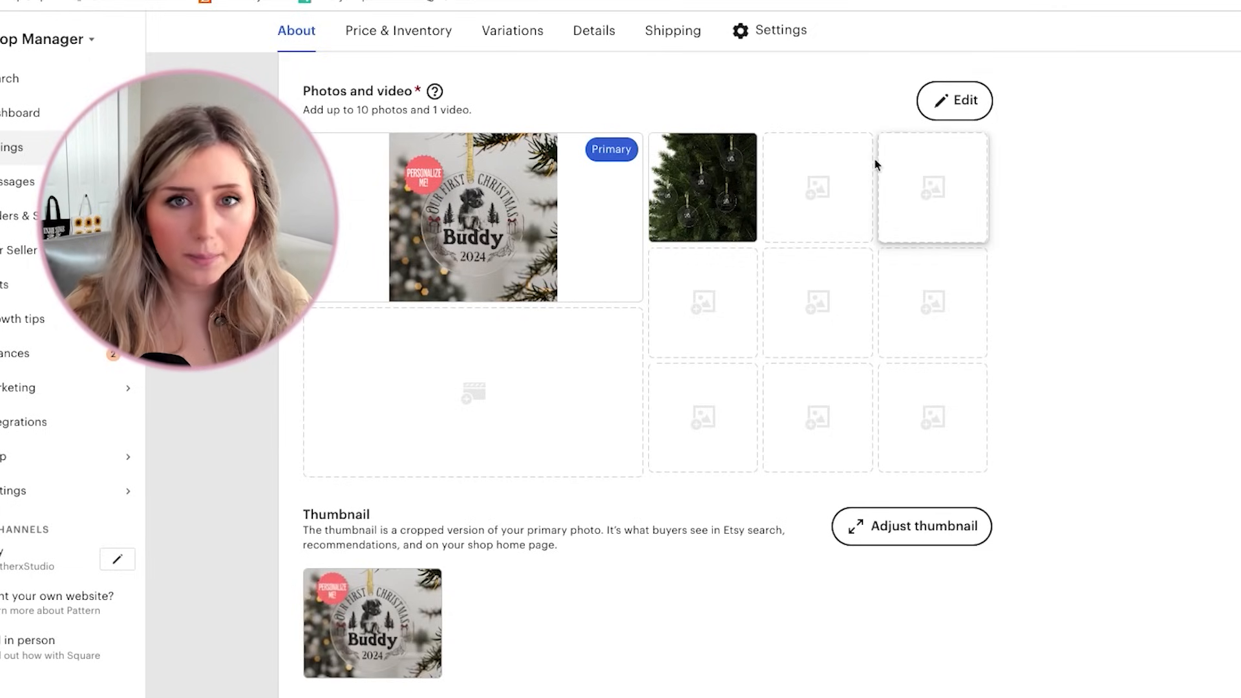
{"action": "left_click", "coordinate": [526, 194]}
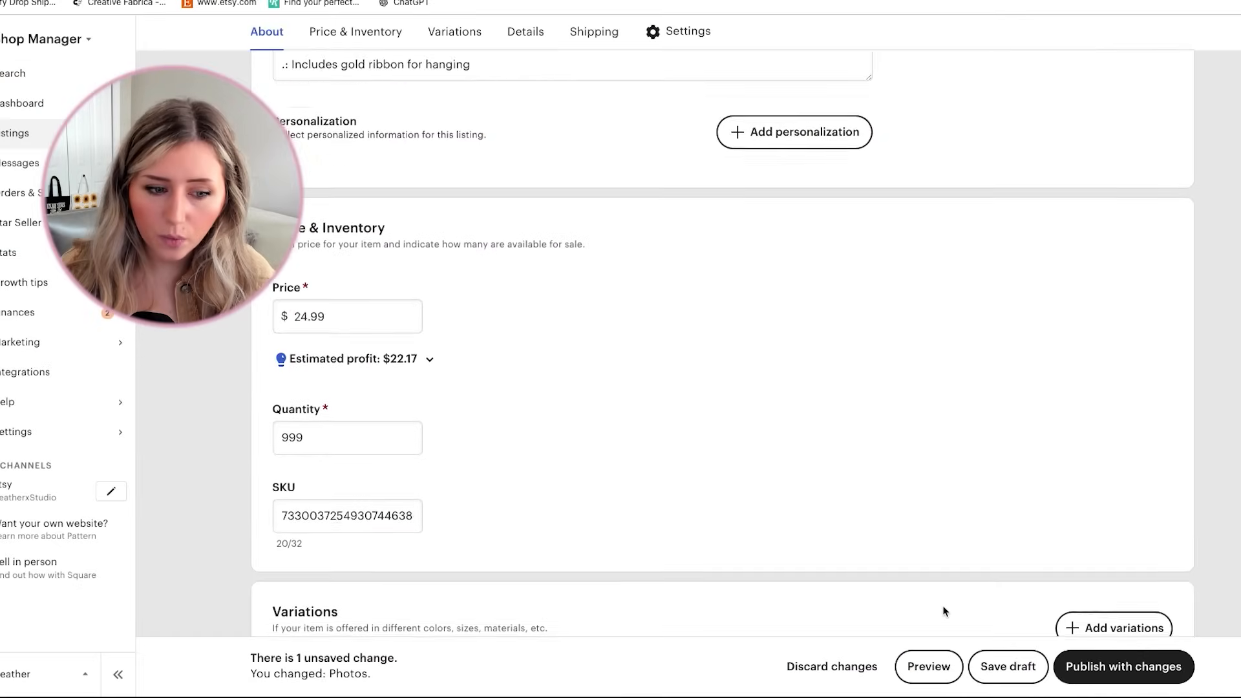
Add personalization to the listing with the buyer instructions "Enter the name of your dog below, maximum of 12 characters."
{"action": "scroll", "coordinate": [944, 612], "scroll_direction": "down", "scroll_amount": 7}
{"action": "scroll", "coordinate": [944, 612], "scroll_direction": "down", "scroll_amount": 10}
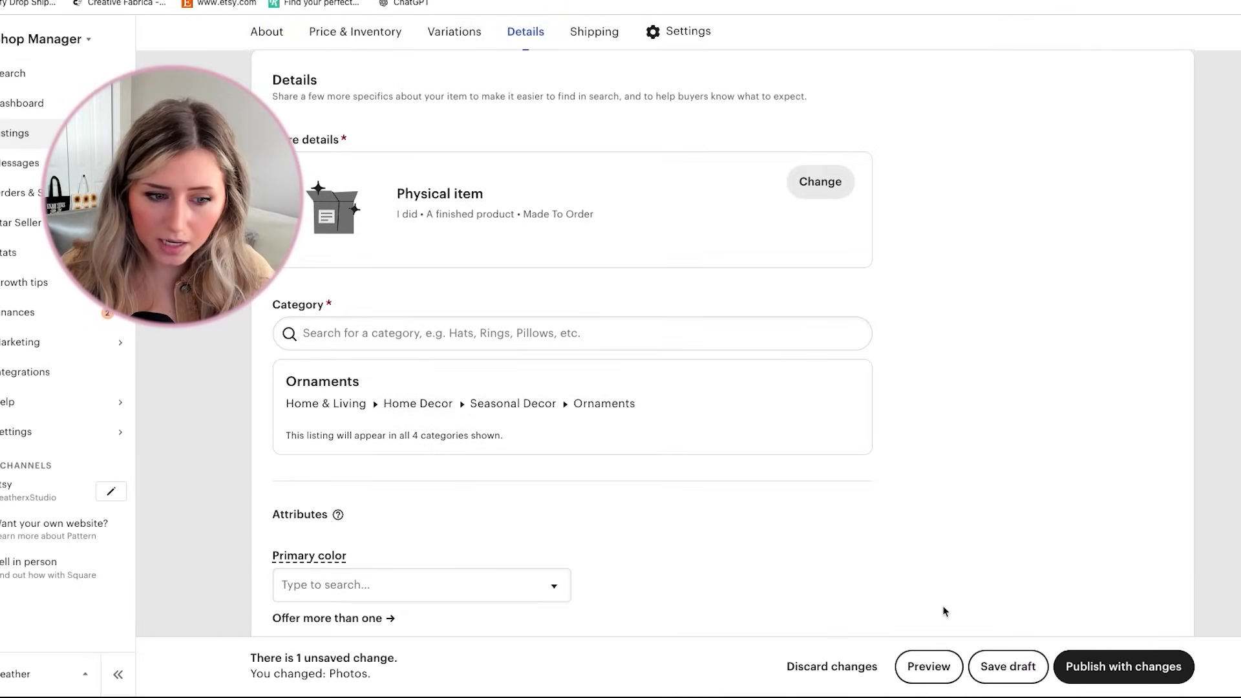
{"action": "scroll", "coordinate": [944, 612], "scroll_direction": "down", "scroll_amount": 6}
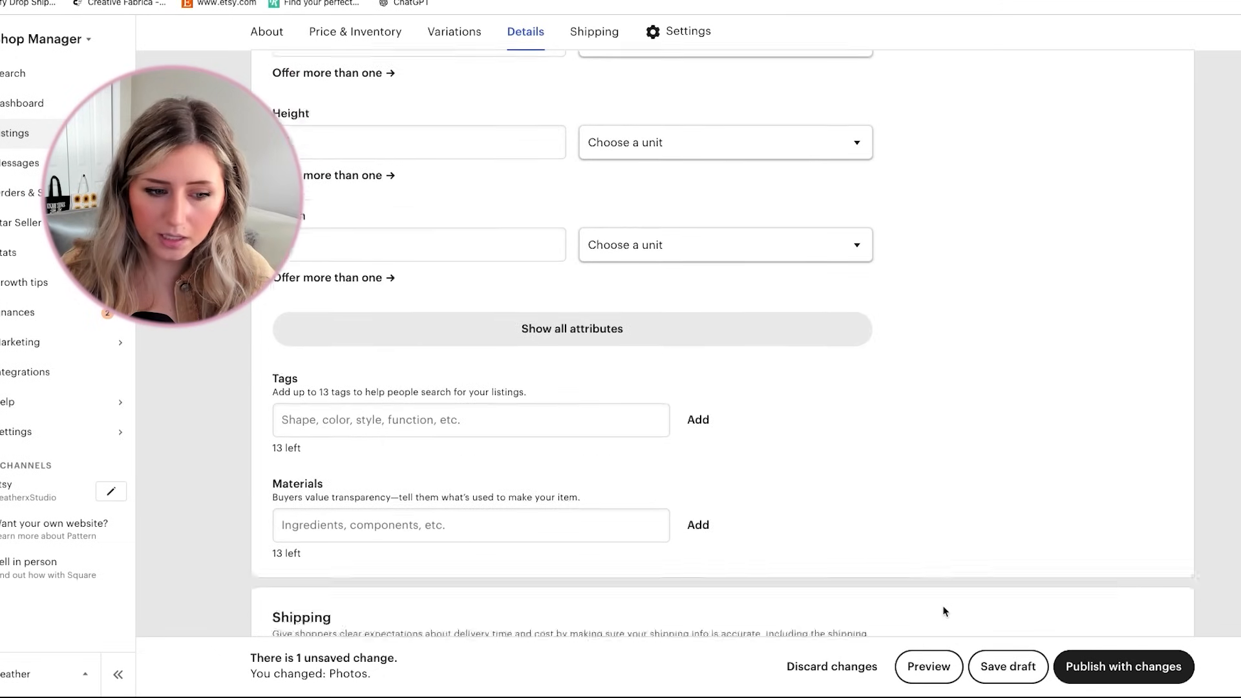
{"action": "scroll", "coordinate": [935, 600], "scroll_direction": "up", "scroll_amount": 15}
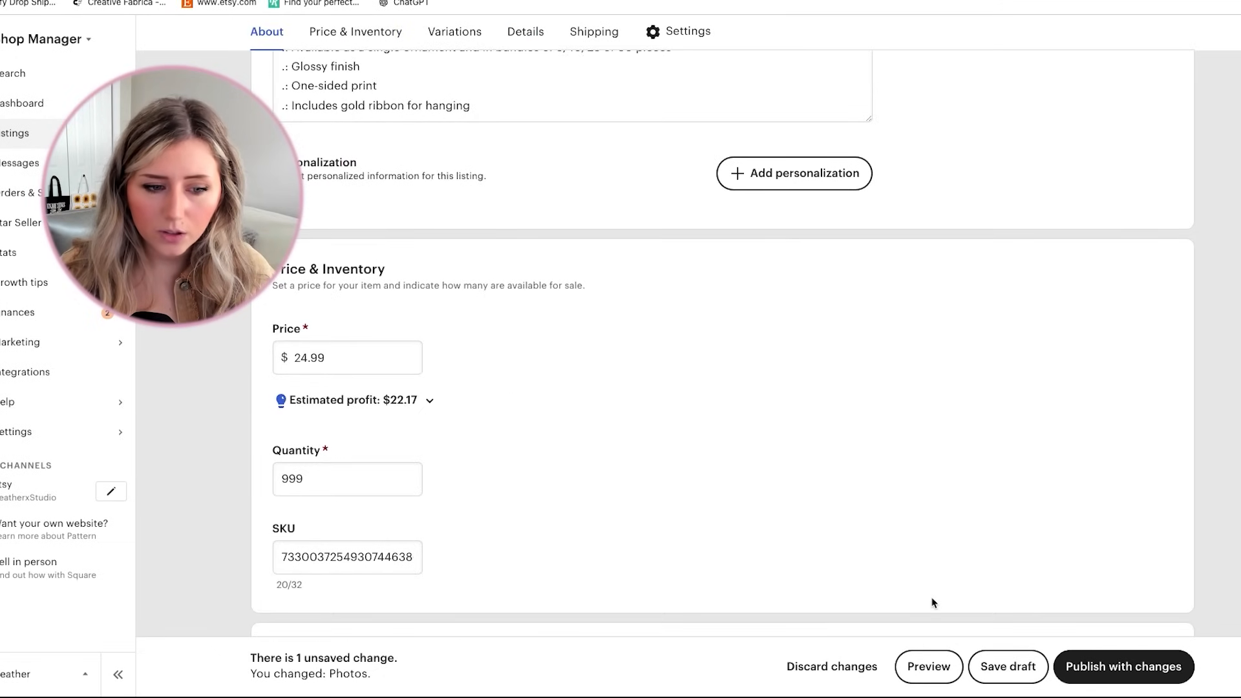
{"action": "scroll", "coordinate": [935, 602], "scroll_direction": "up", "scroll_amount": 8}
{"action": "scroll", "coordinate": [931, 599], "scroll_direction": "down", "scroll_amount": 4}
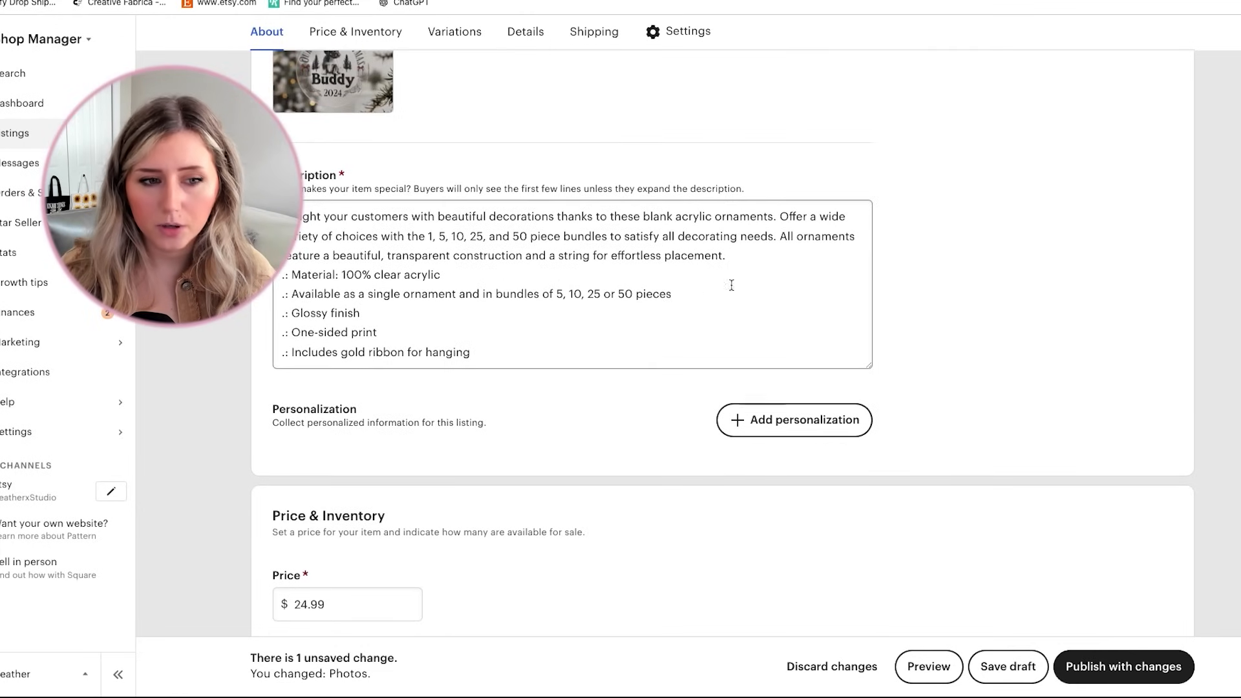
{"action": "left_click", "coordinate": [795, 420]}
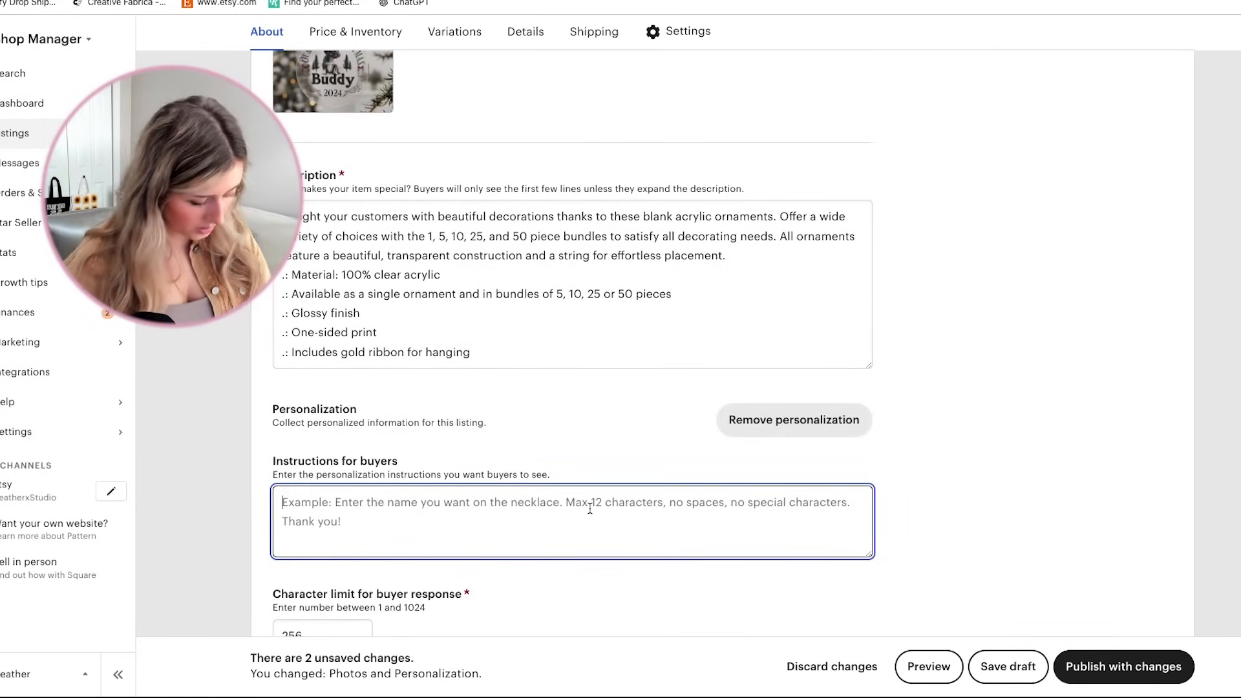
{"action": "type", "text": "E"}
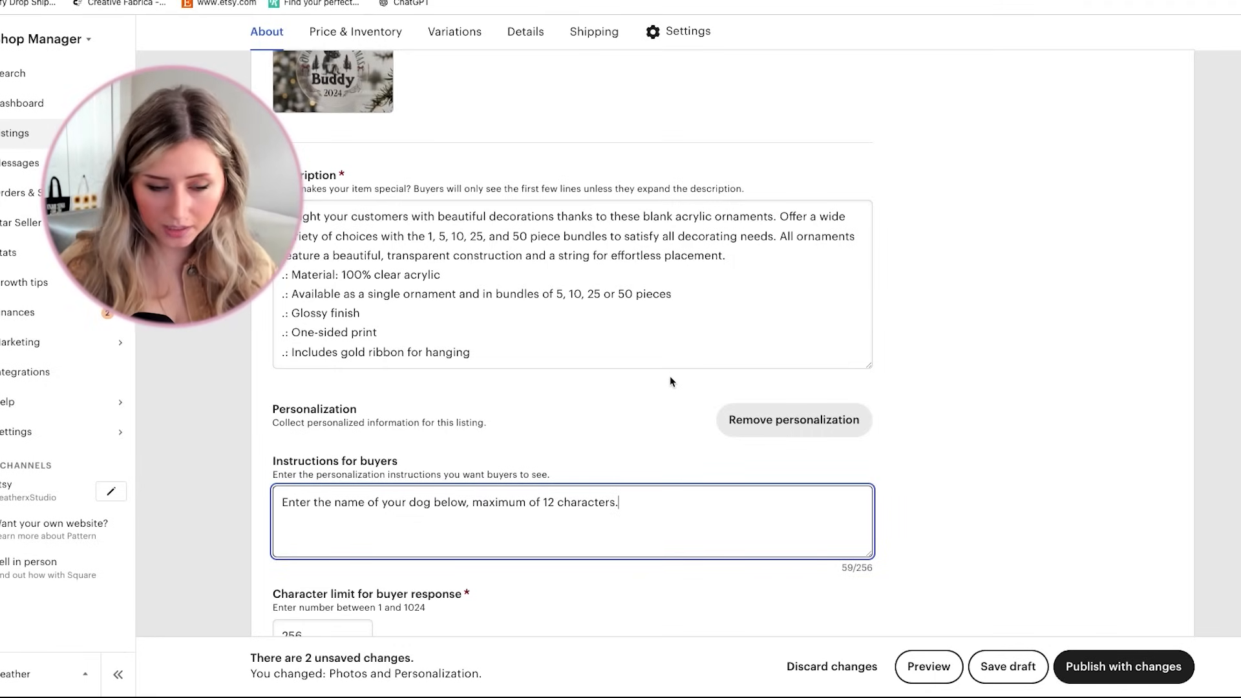
Begin the description with a new dog parent gift intro pointing to photo instructions, and "After purchase, send your picture of your furry friend by message or email at _____."
{"action": "scroll", "coordinate": [671, 381], "scroll_direction": "down", "scroll_amount": 7}
{"action": "scroll", "coordinate": [682, 382], "scroll_direction": "down", "scroll_amount": 4}
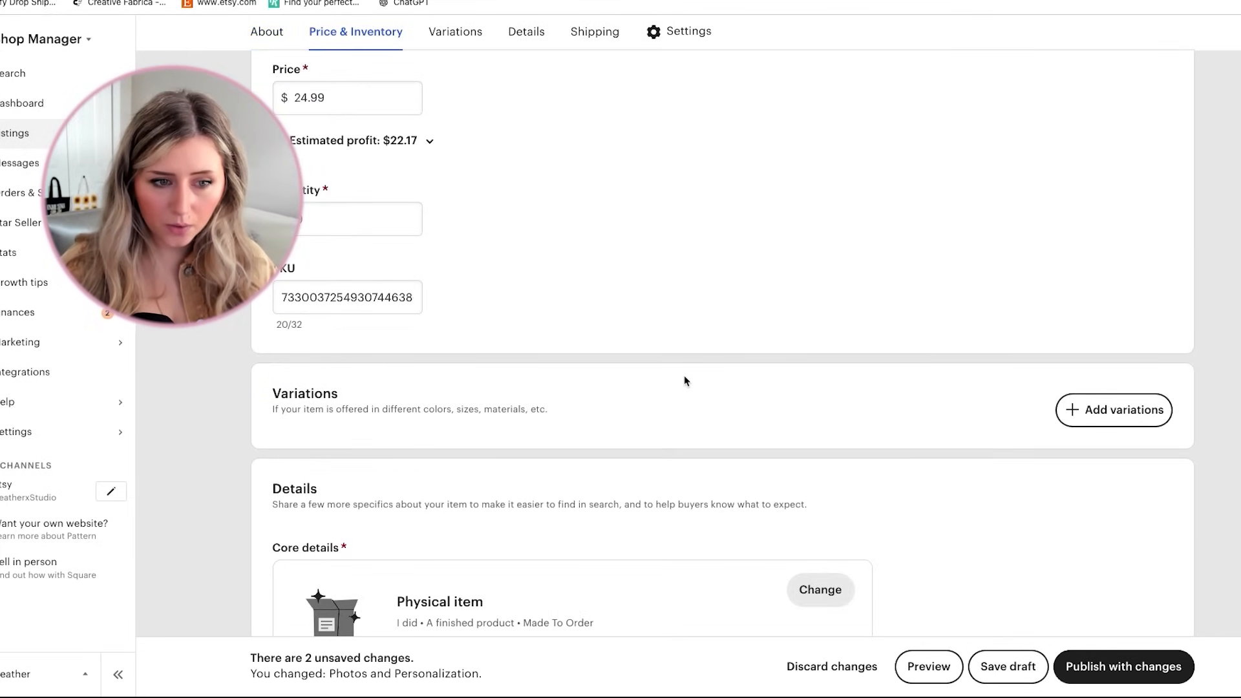
{"action": "scroll", "coordinate": [686, 380], "scroll_direction": "down", "scroll_amount": 2}
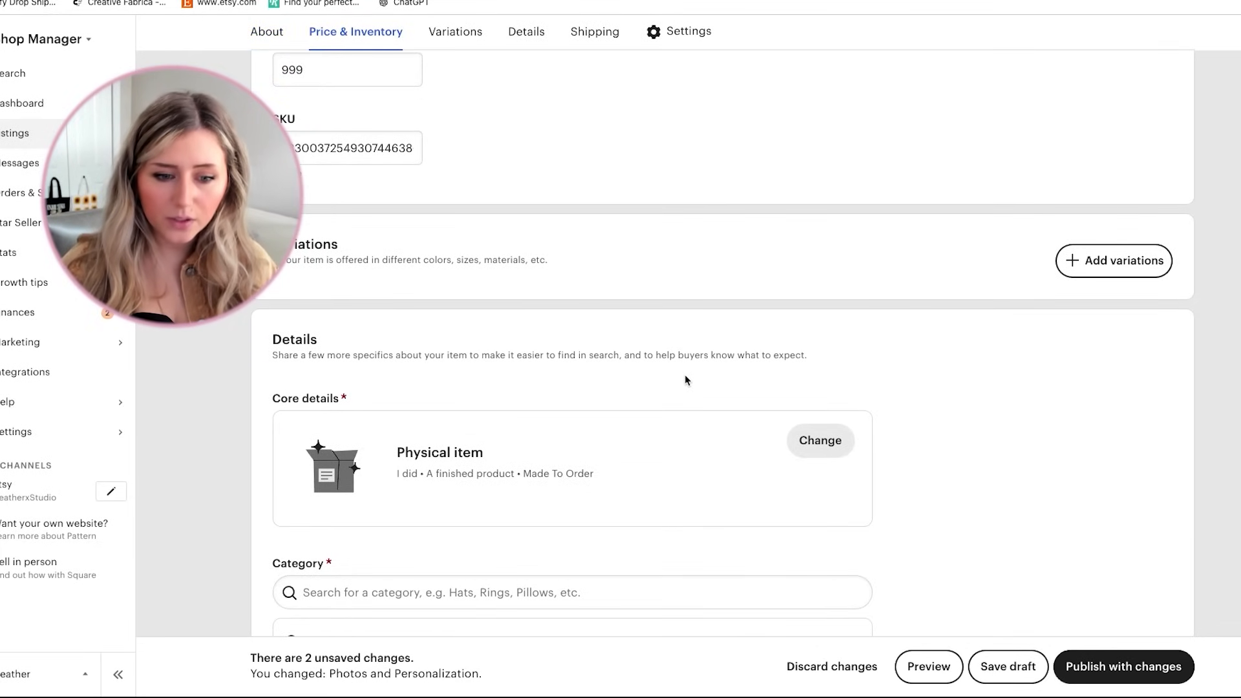
{"action": "scroll", "coordinate": [687, 380], "scroll_direction": "up", "scroll_amount": 15}
{"action": "left_click", "coordinate": [503, 456]}
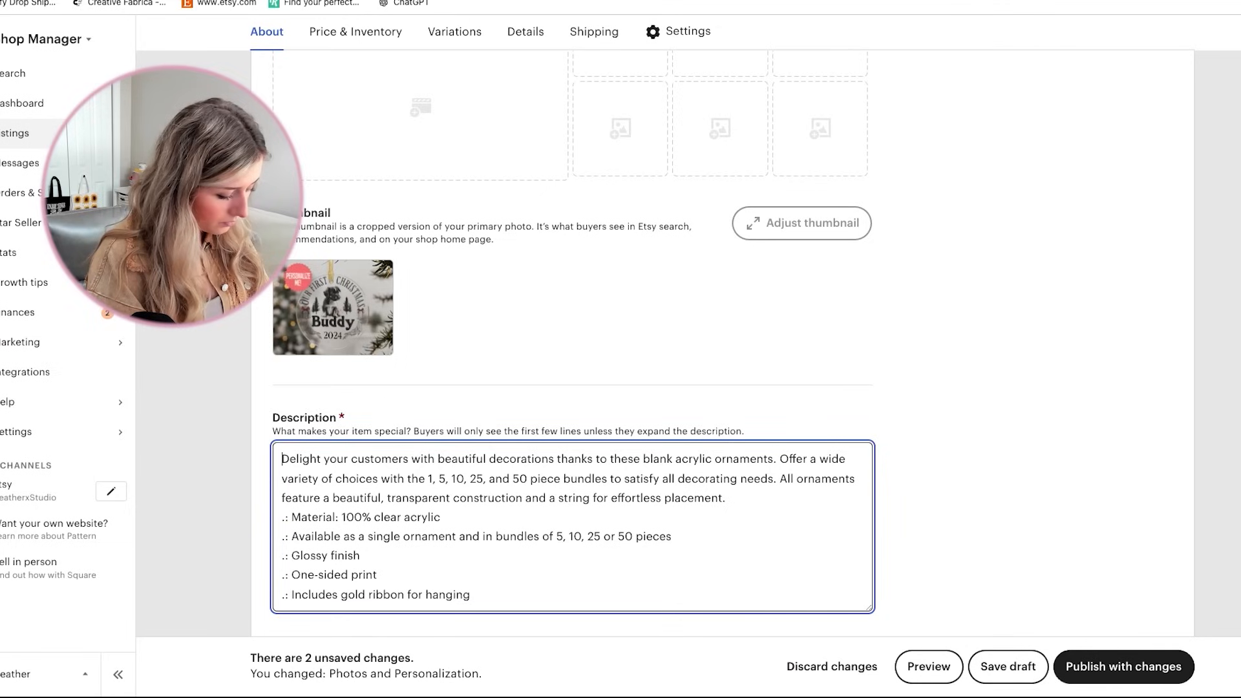
{"action": "type", "text": "Afte"}
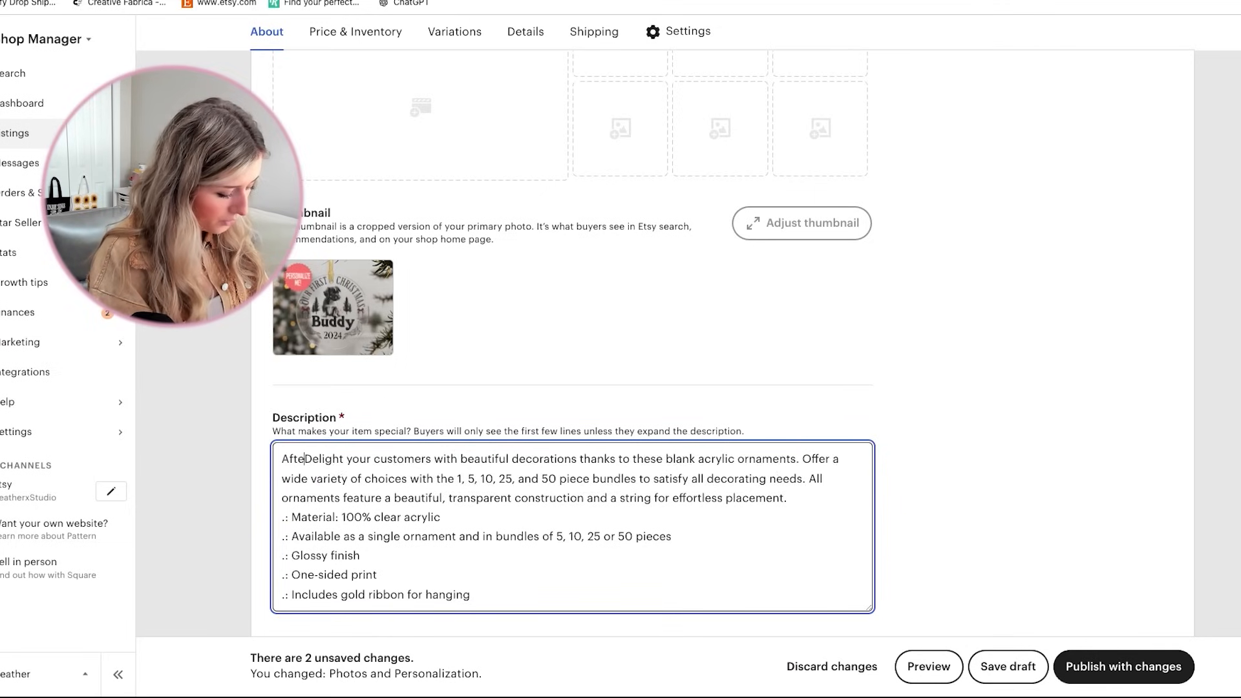
{"action": "type", "text": "r purchase, send your pic"}
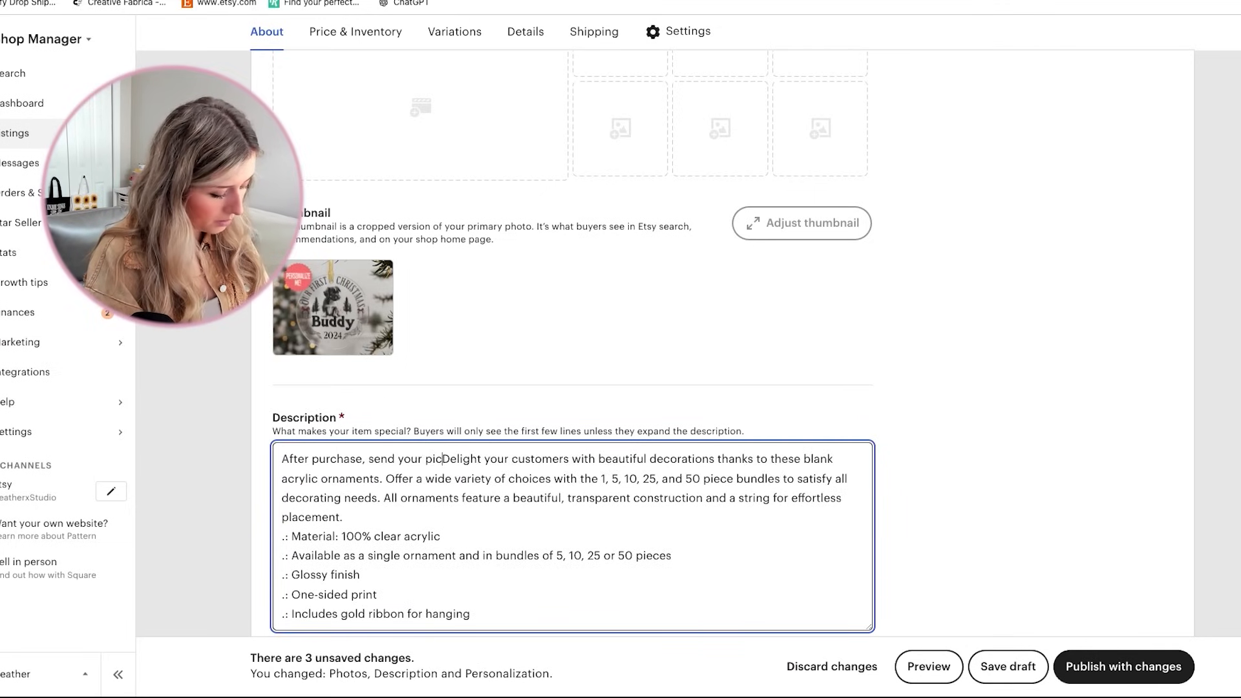
{"action": "type", "text": "of your furry friend by "}
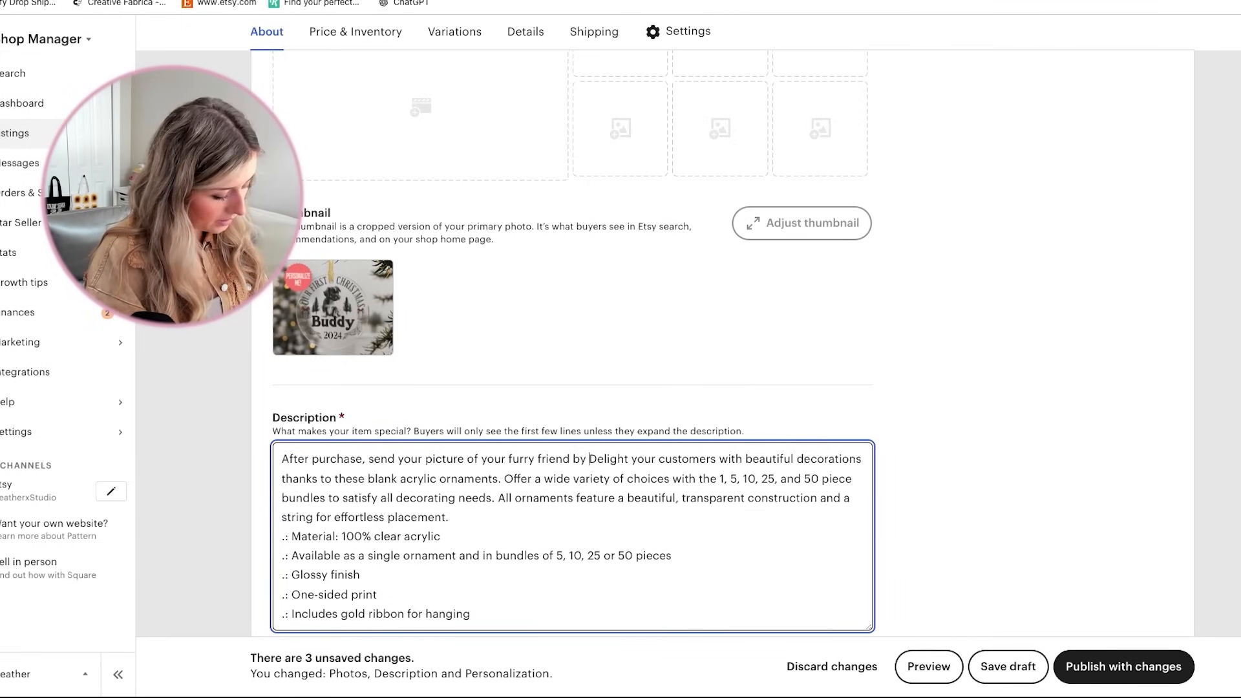
{"action": "type", "text": "message or em"}
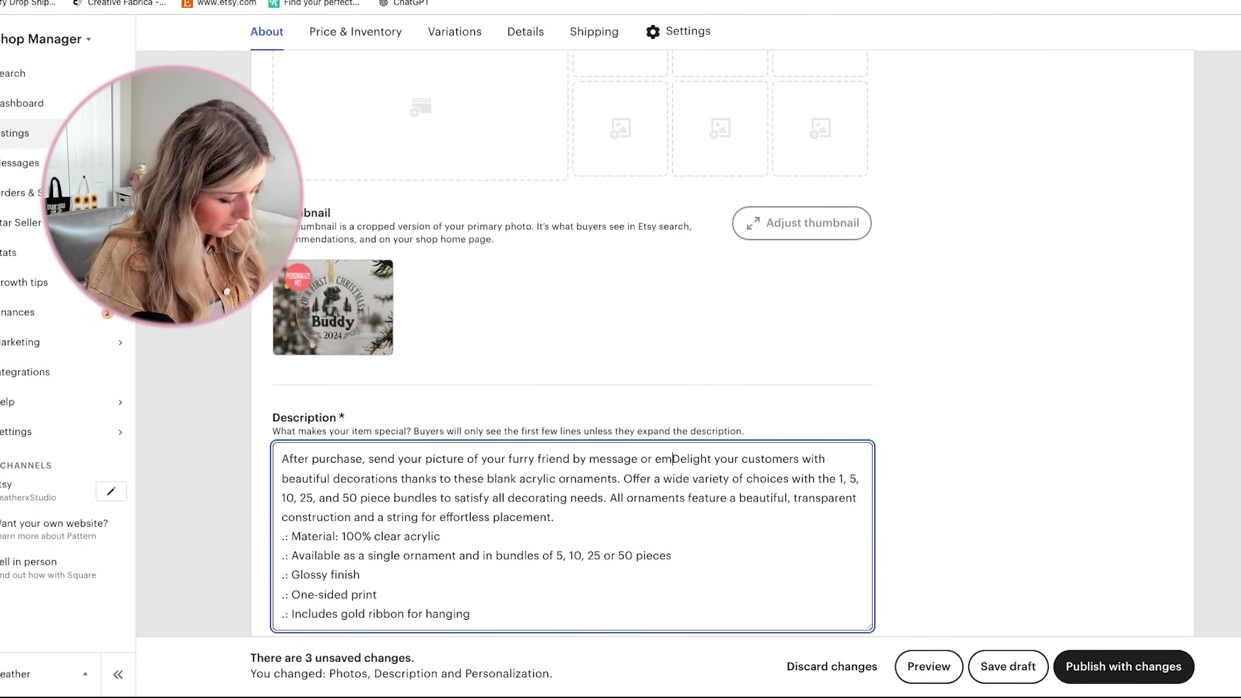
{"action": "type", "text": "ail at _____."}
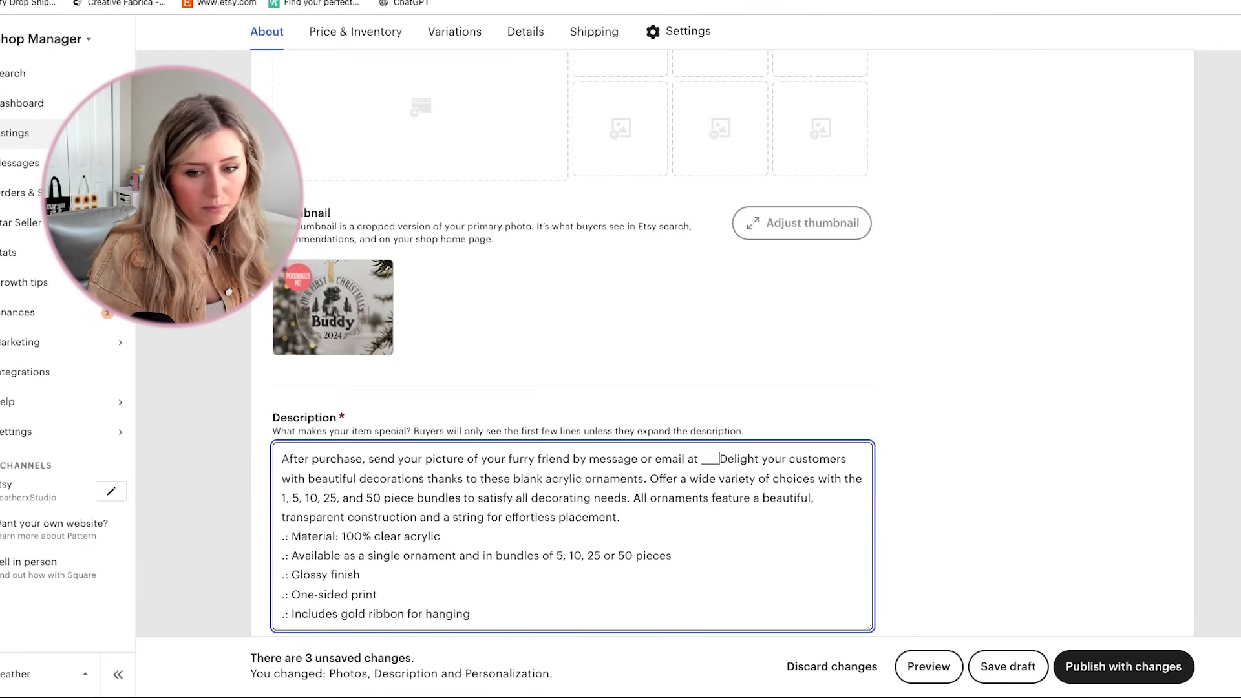
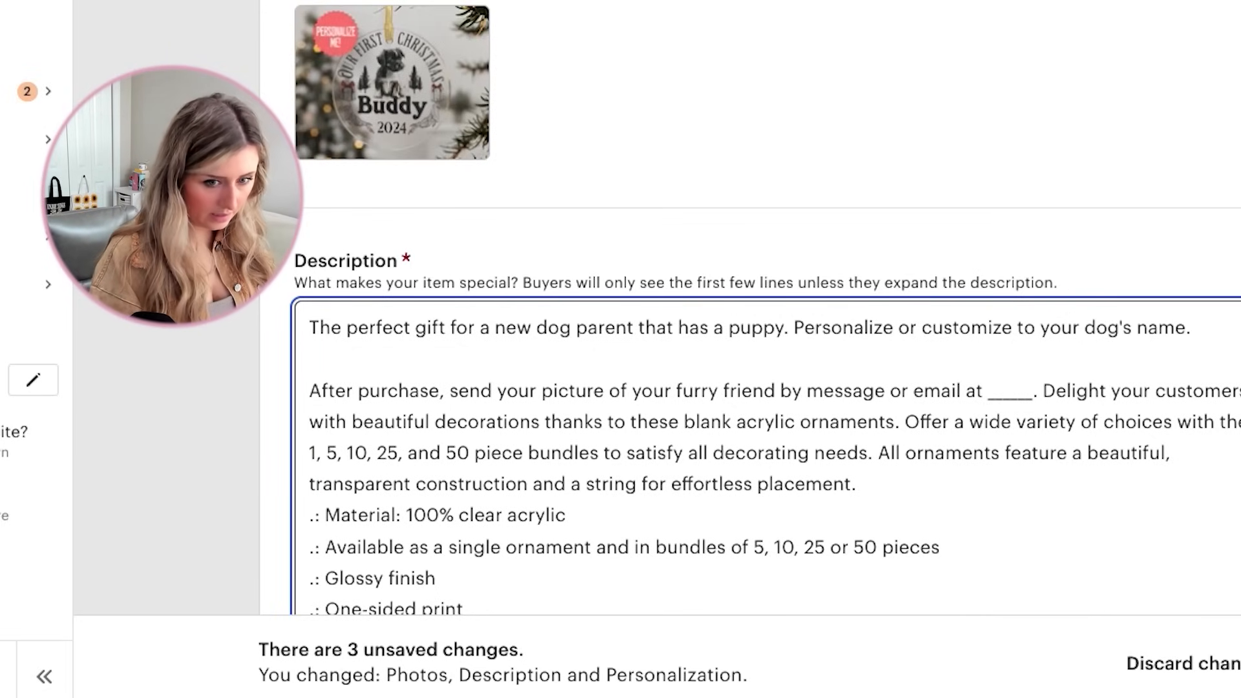
{"action": "type", "text": "e below for instructions on how to add your photo."}
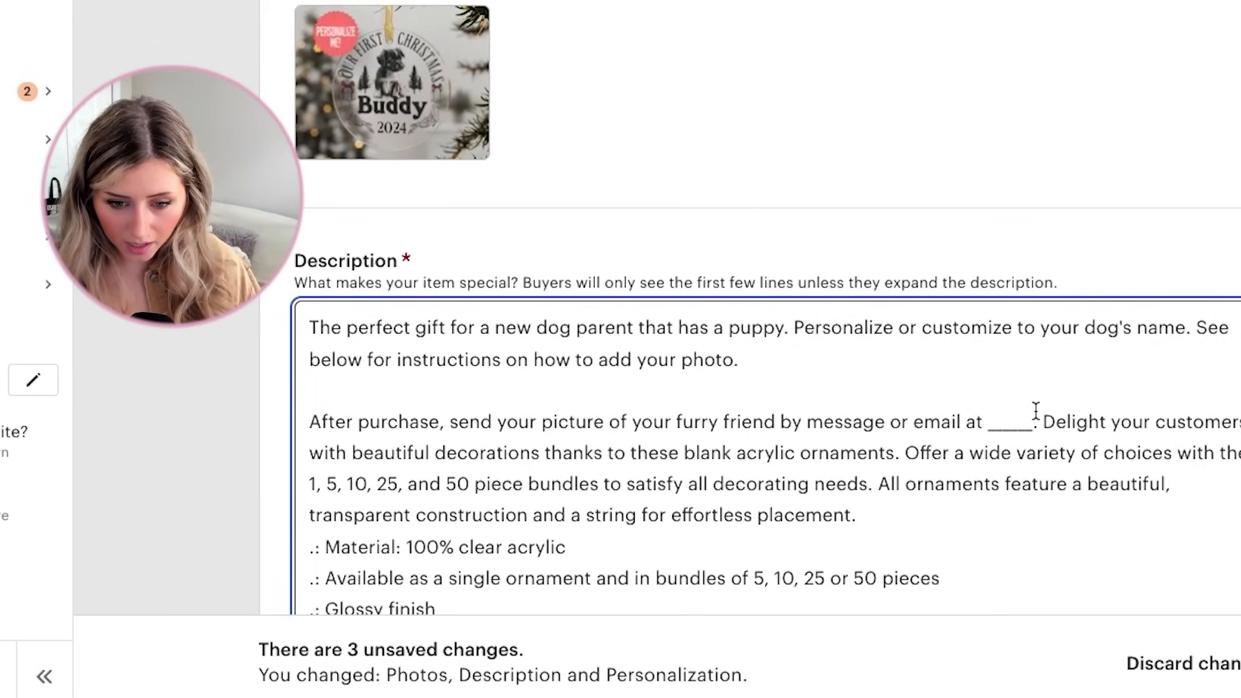
Crop the primary photo to a tighter square around the ornament, keeping the whole "Personalize me!" badge in frame
{"action": "scroll", "coordinate": [1037, 424], "scroll_direction": "down", "scroll_amount": 10}
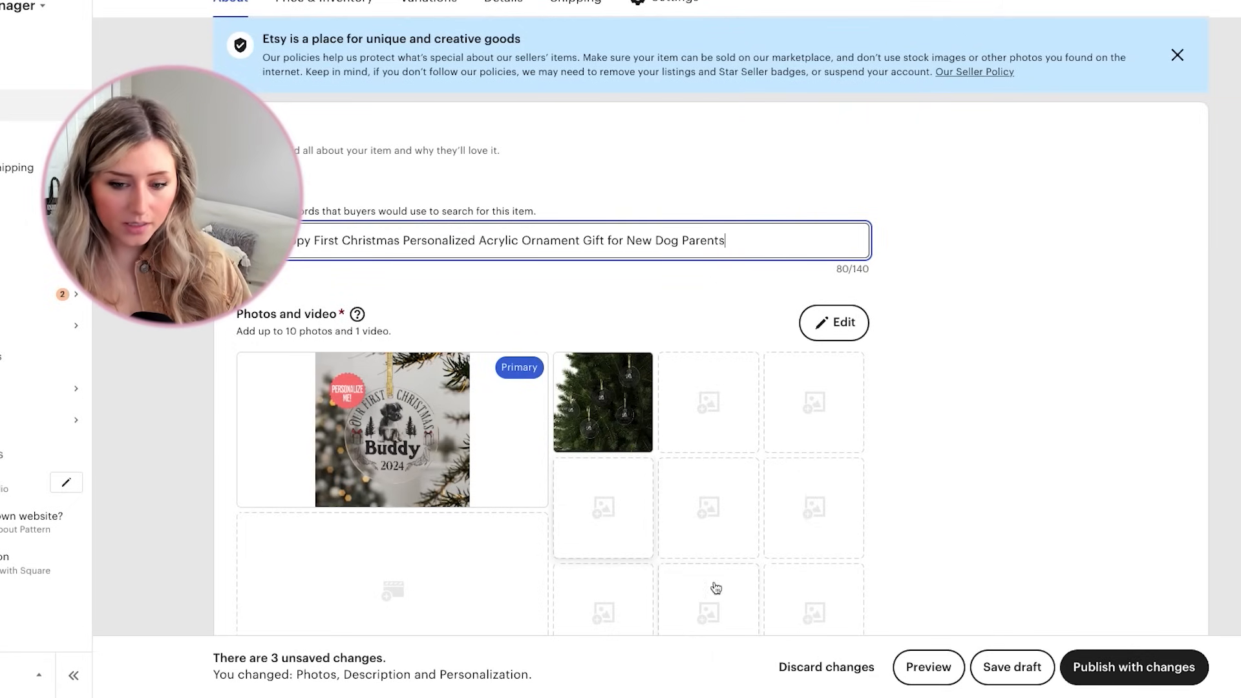
{"action": "mouse_move", "coordinate": [482, 482]}
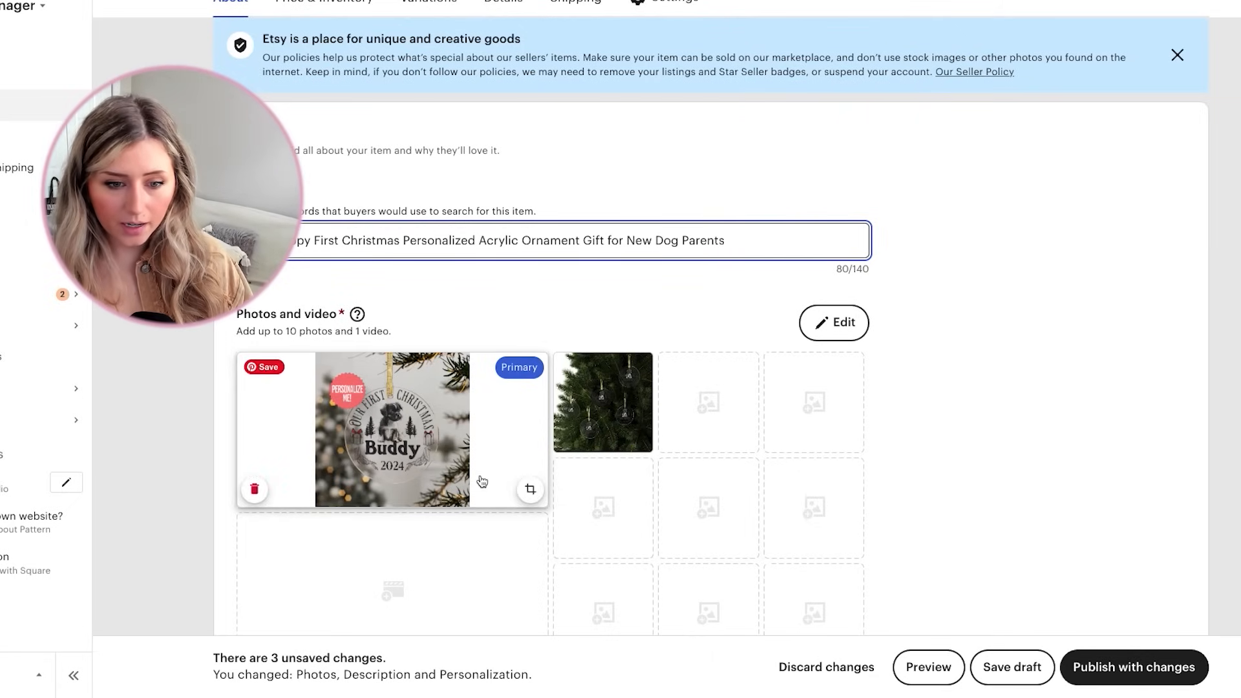
{"action": "scroll", "coordinate": [469, 398], "scroll_direction": "down", "scroll_amount": 1}
{"action": "scroll", "coordinate": [468, 397], "scroll_direction": "down", "scroll_amount": 5}
{"action": "scroll", "coordinate": [492, 420], "scroll_direction": "up", "scroll_amount": 2}
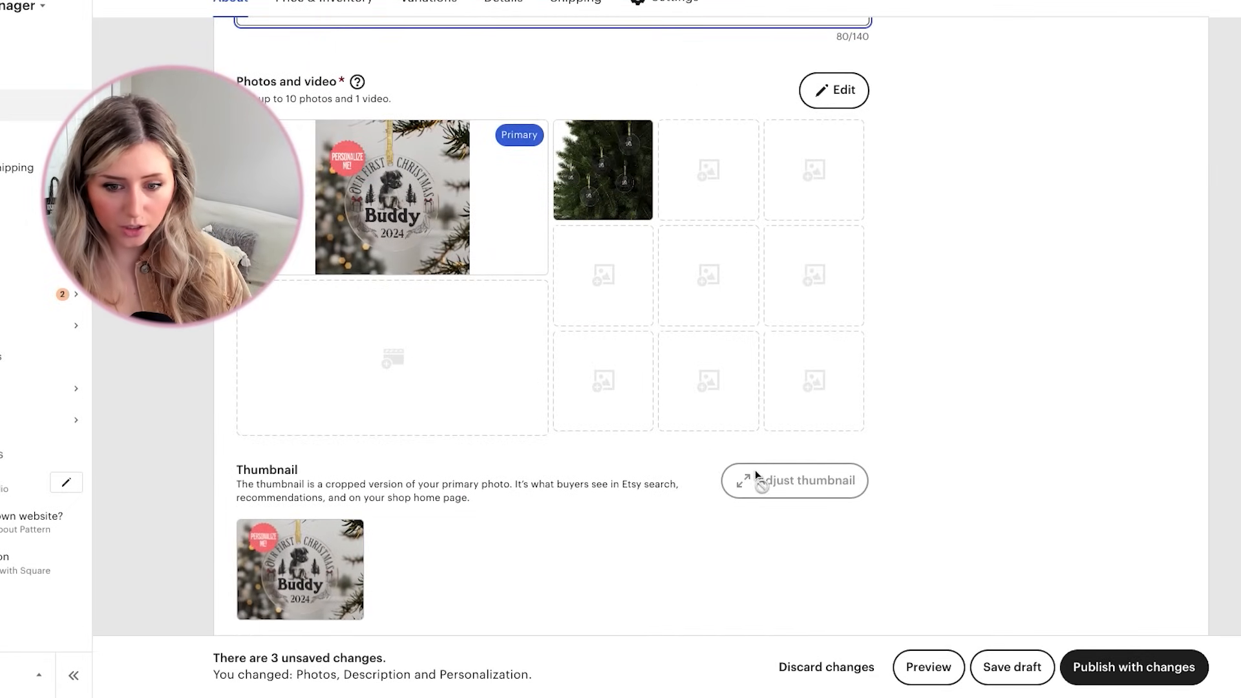
{"action": "left_click", "coordinate": [804, 511]}
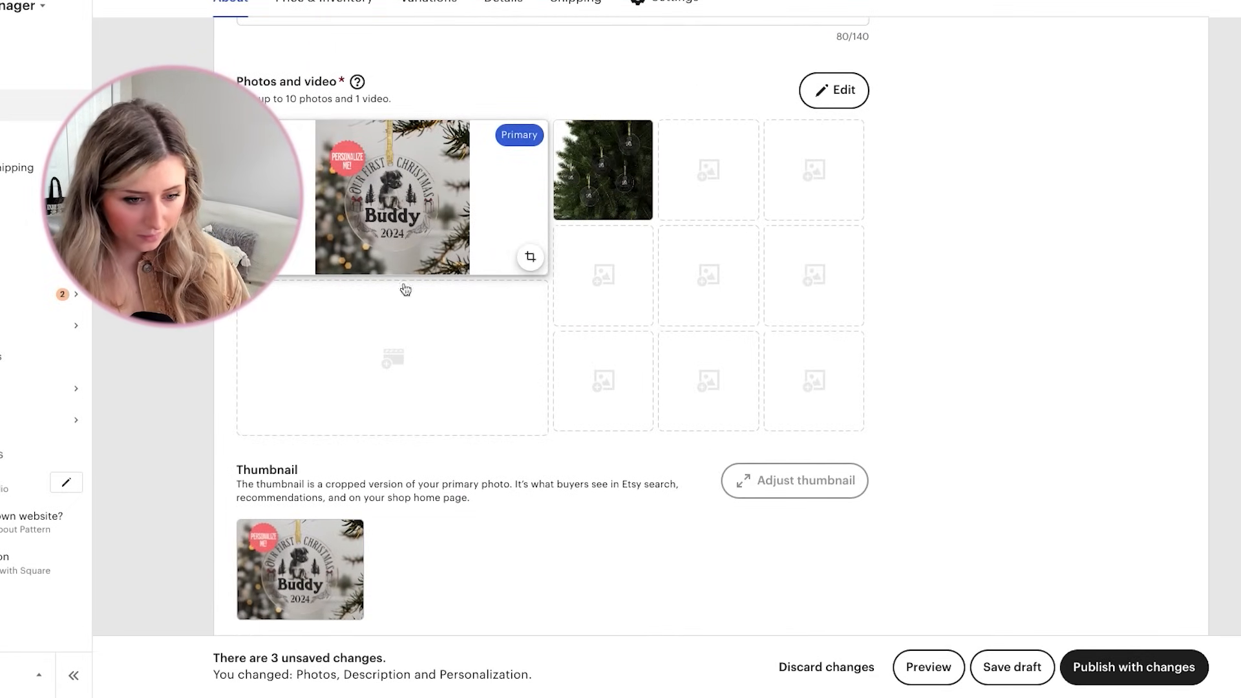
{"action": "left_click", "coordinate": [450, 182]}
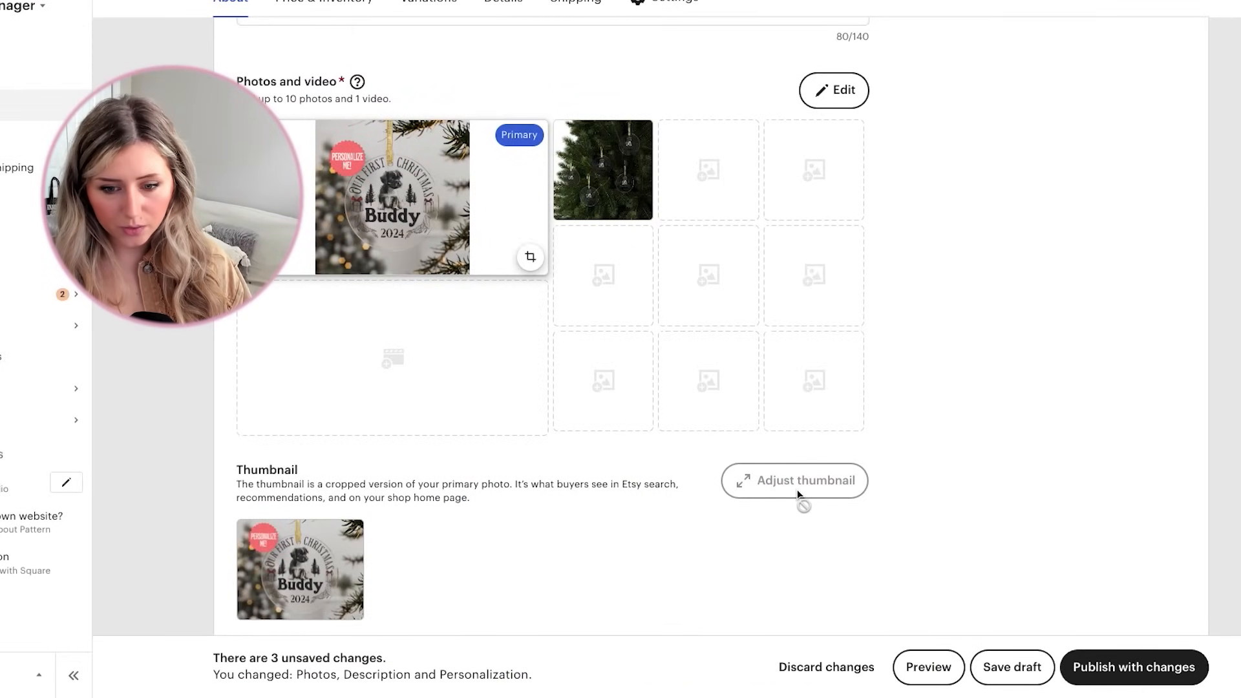
{"action": "scroll", "coordinate": [797, 490], "scroll_direction": "down", "scroll_amount": 1}
{"action": "left_click", "coordinate": [526, 192]}
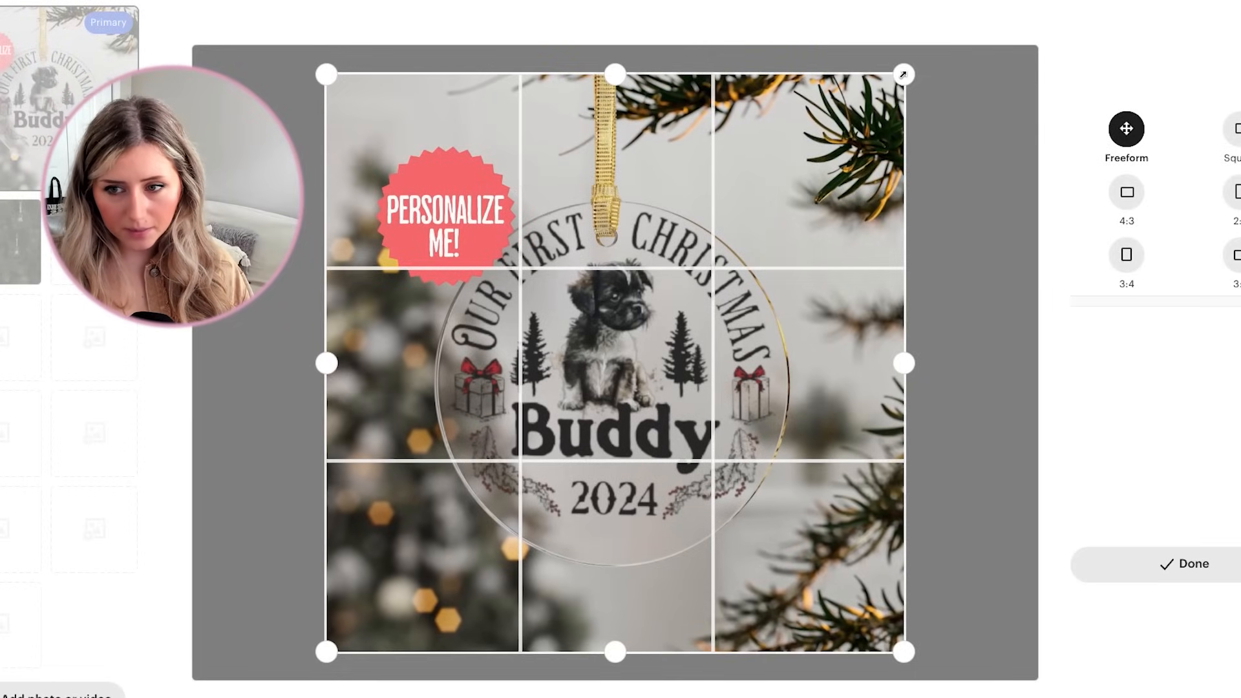
{"action": "left_click", "coordinate": [1237, 124]}
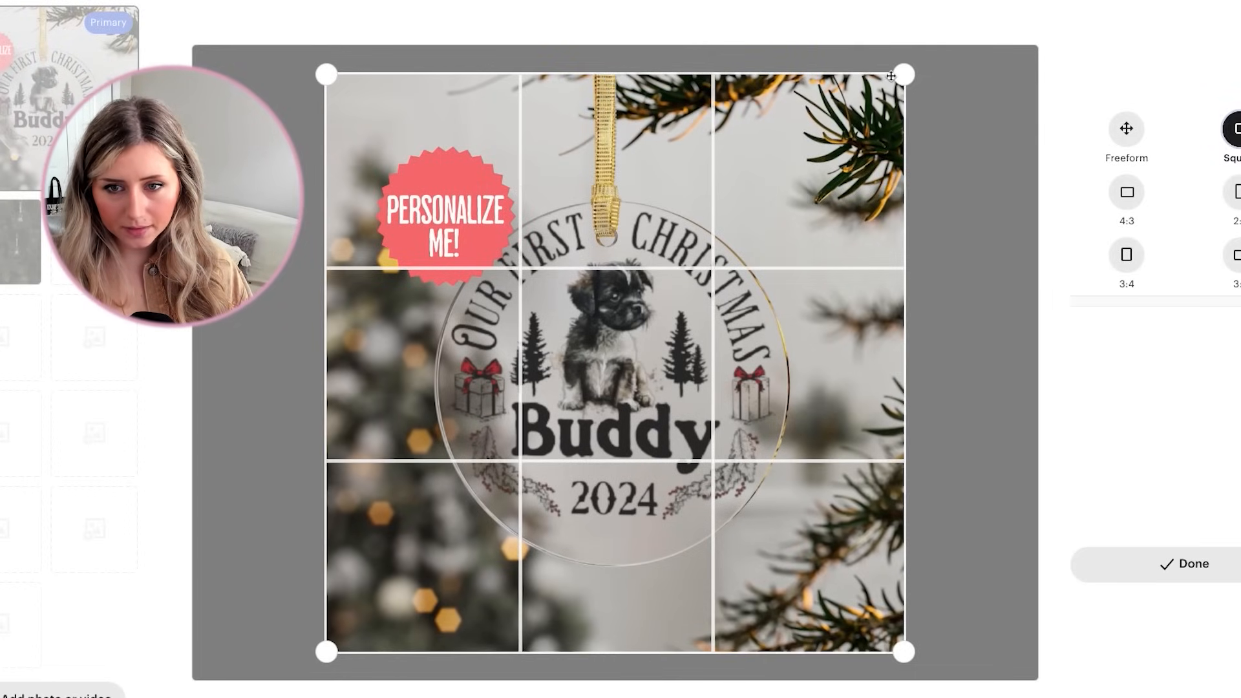
{"action": "left_click_drag", "start_coordinate": [903, 74], "coordinate": [821, 137]}
{"action": "left_click_drag", "start_coordinate": [738, 237], "coordinate": [762, 217]}
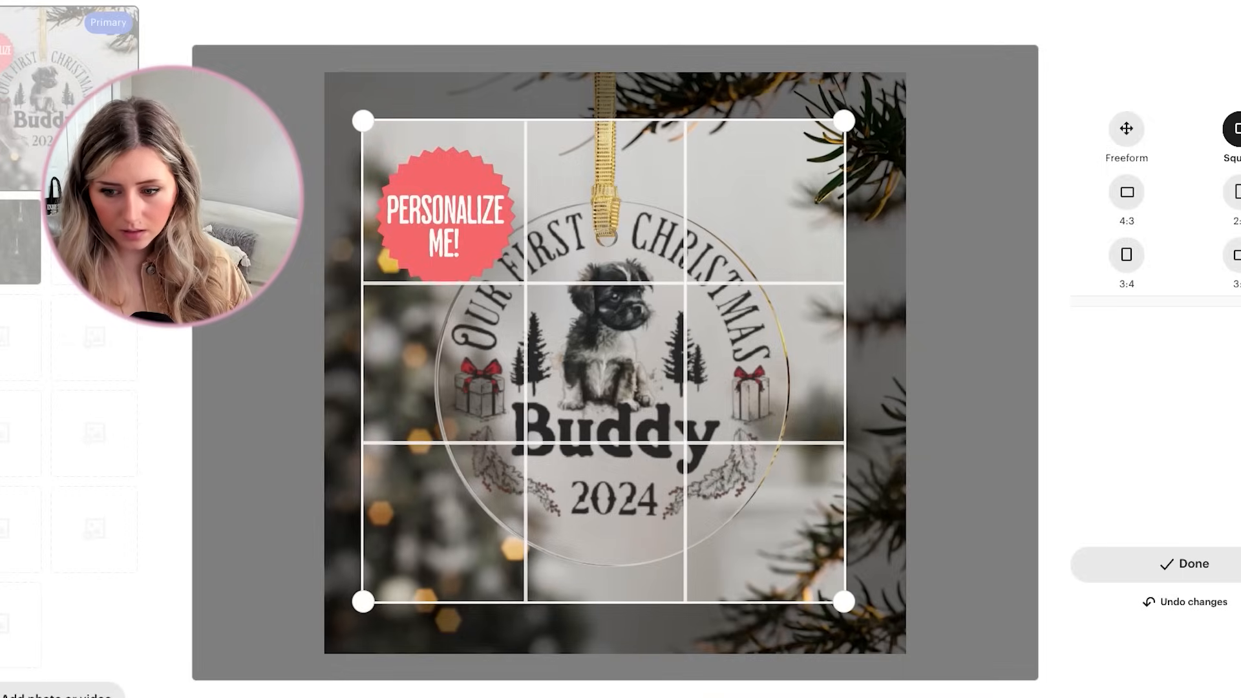
{"action": "left_click", "coordinate": [1221, 577]}
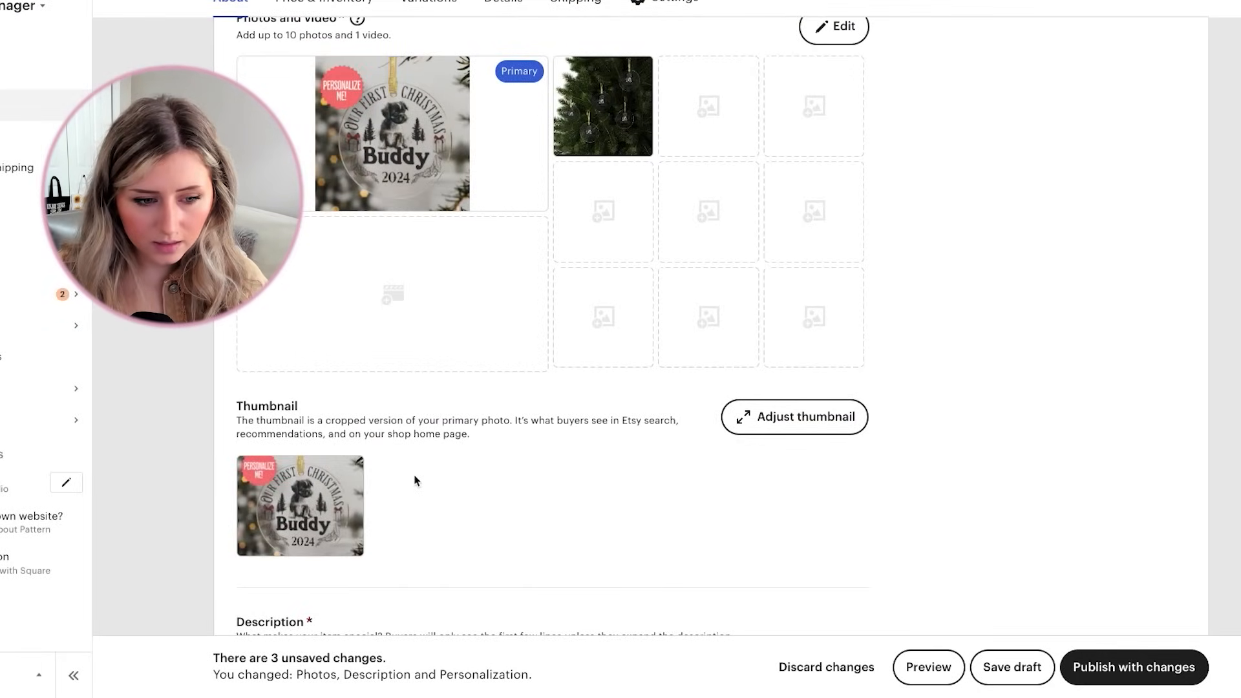
Append ", Yorki Corgi Golden Retriever Doodle Mom Dad" to the end of the listing title
{"action": "scroll", "coordinate": [653, 490], "scroll_direction": "down", "scroll_amount": 15}
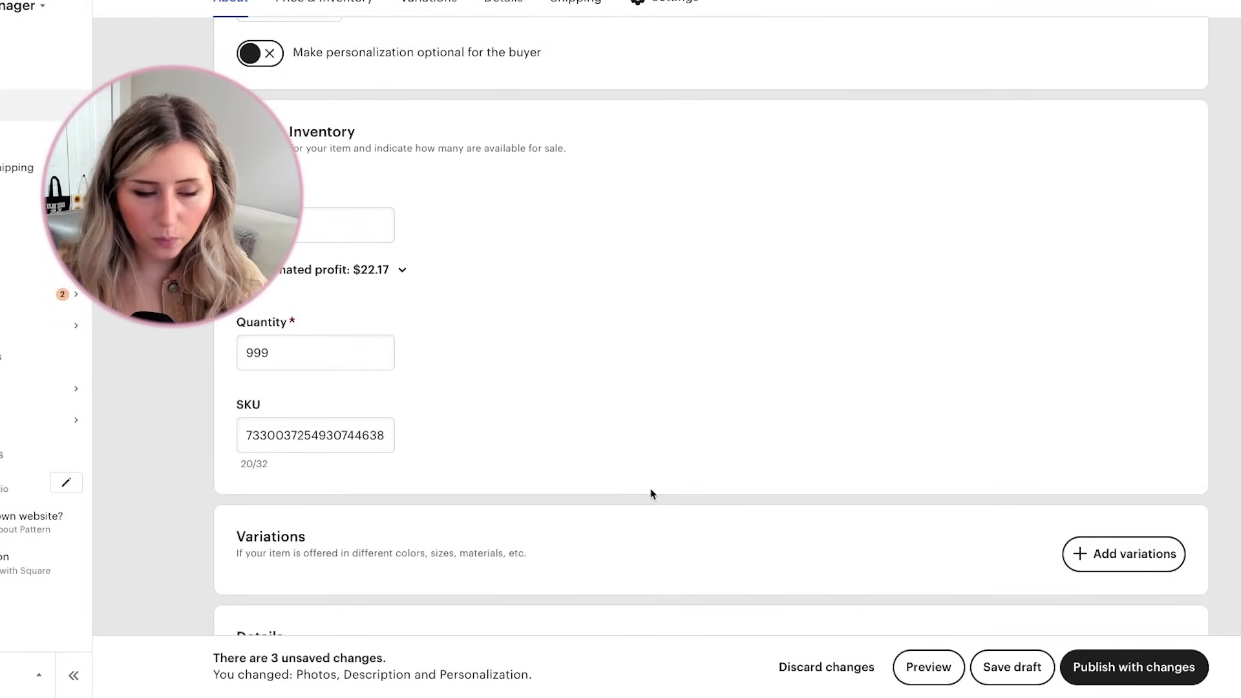
{"action": "scroll", "coordinate": [651, 495], "scroll_direction": "down", "scroll_amount": 4}
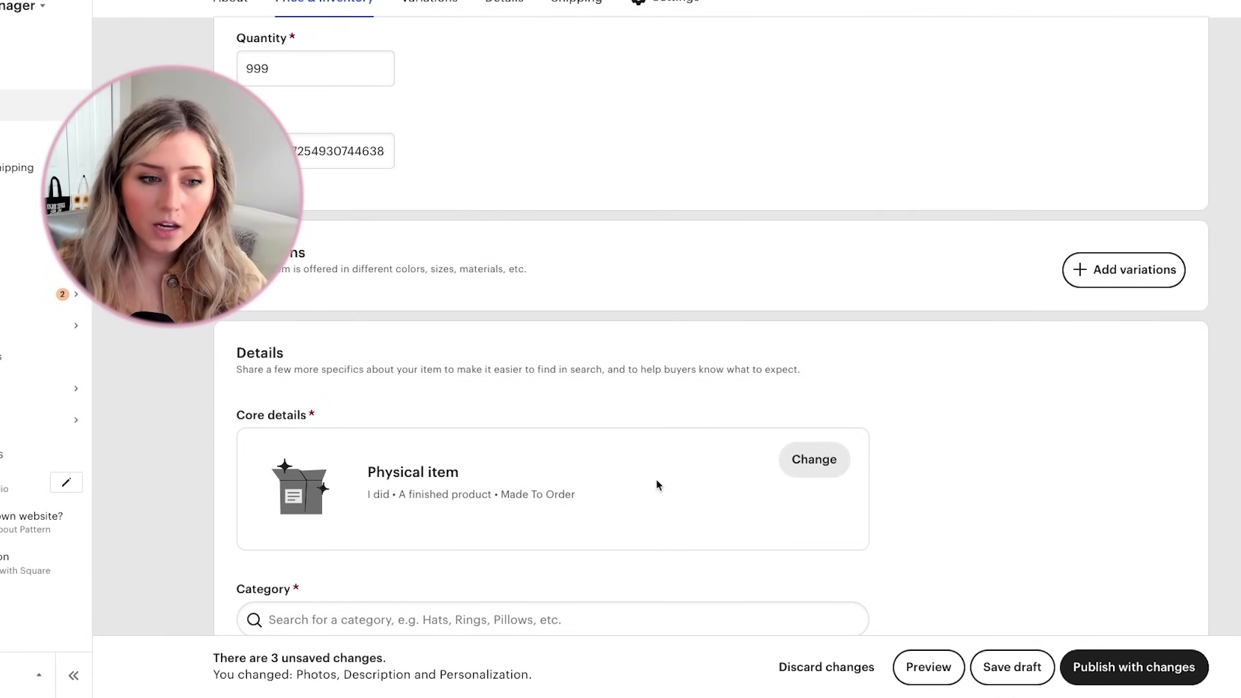
{"action": "scroll", "coordinate": [658, 486], "scroll_direction": "up", "scroll_amount": 15}
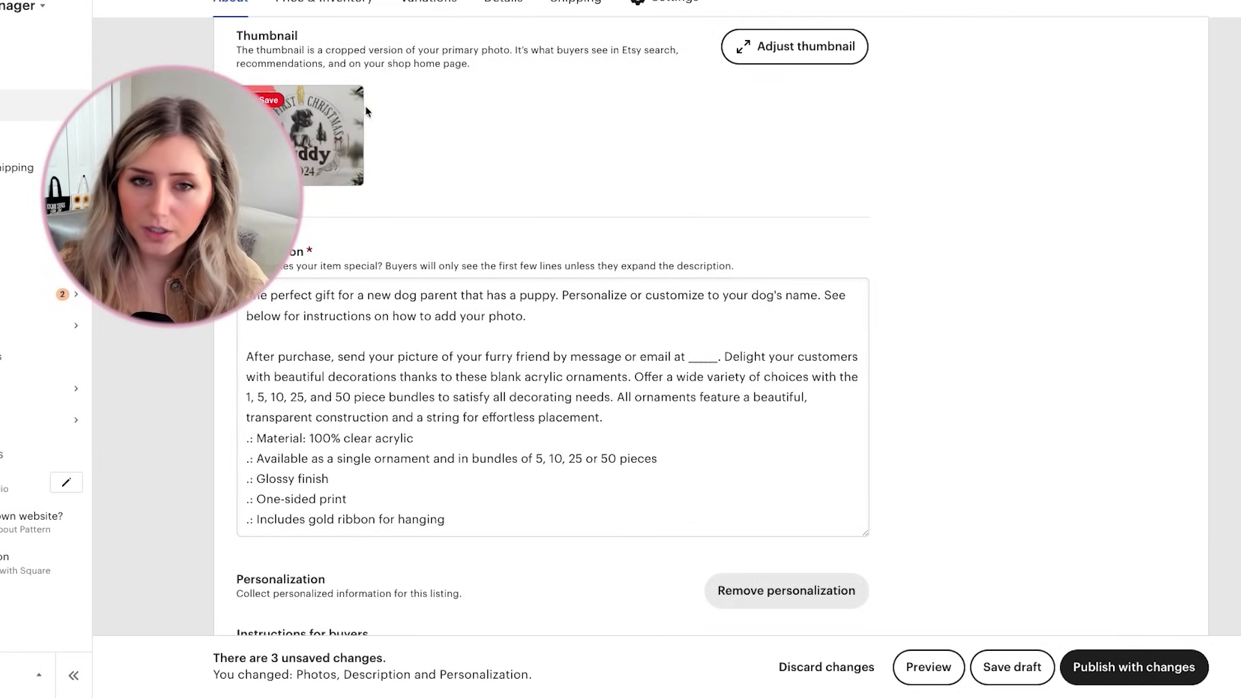
{"action": "scroll", "coordinate": [356, 102], "scroll_direction": "down", "scroll_amount": 5}
{"action": "scroll", "coordinate": [355, 194], "scroll_direction": "up", "scroll_amount": 11}
{"action": "left_click_drag", "start_coordinate": [429, 233], "coordinate": [433, 246]}
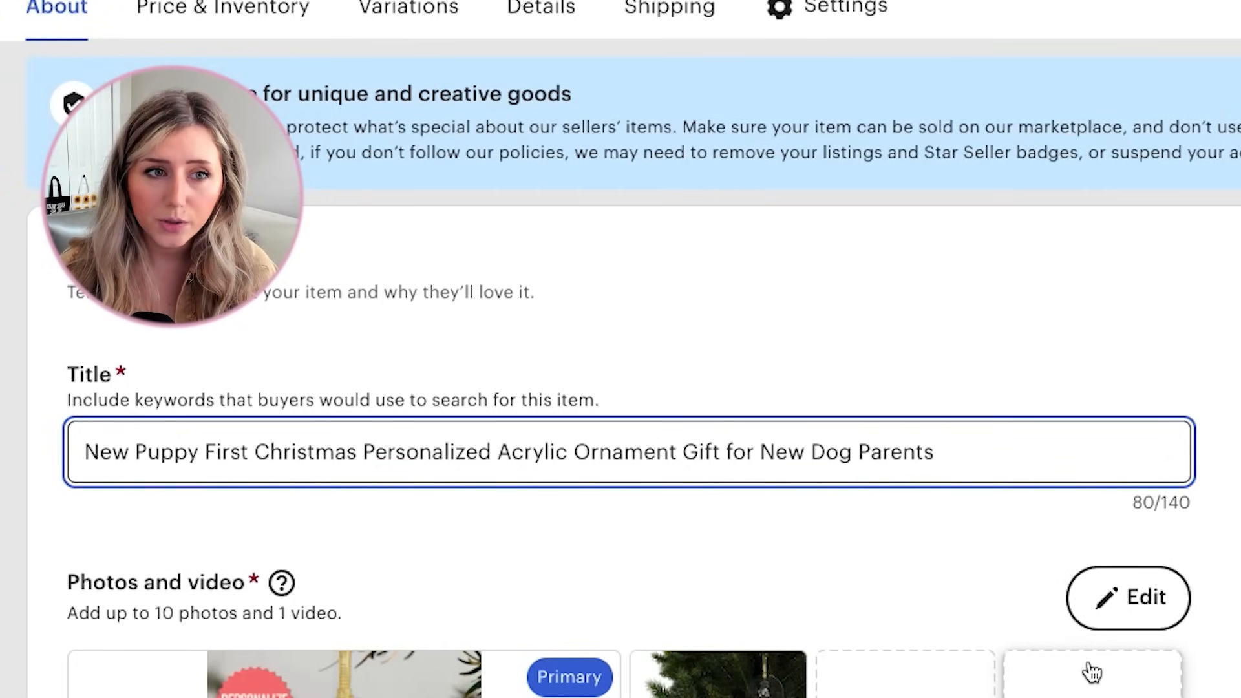
{"action": "type", "text": ", Yorki Corgi Golden "}
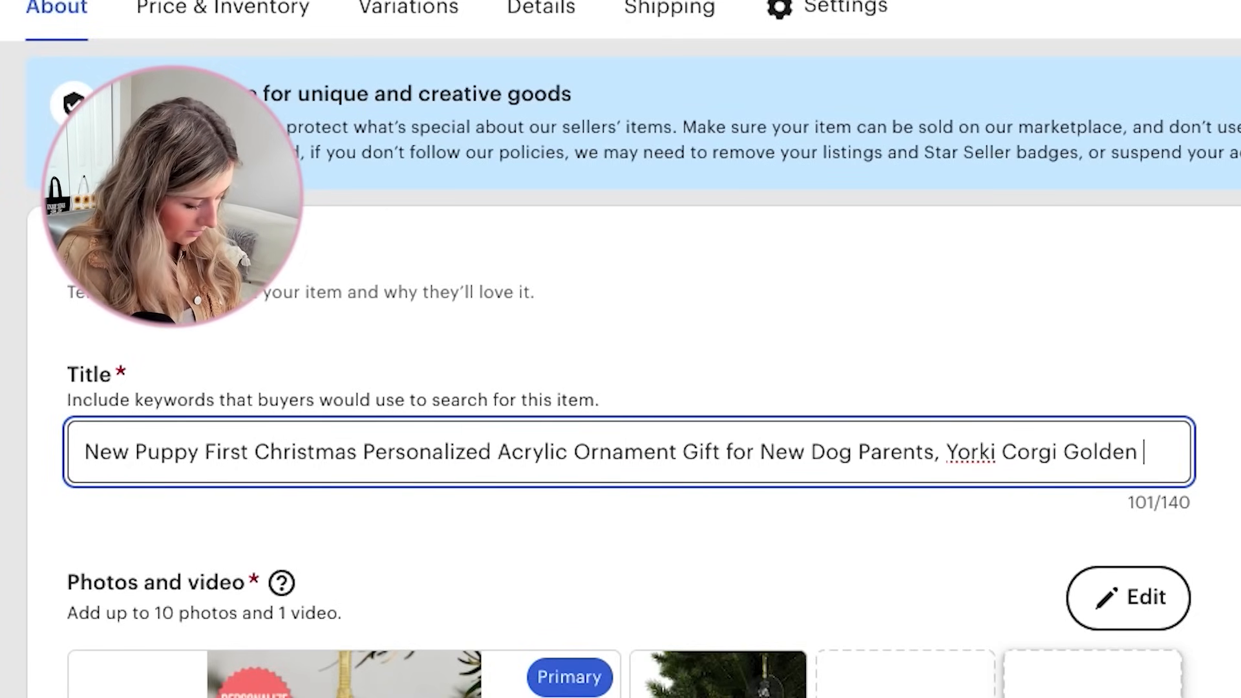
{"action": "type", "text": "Retriever Doodle "}
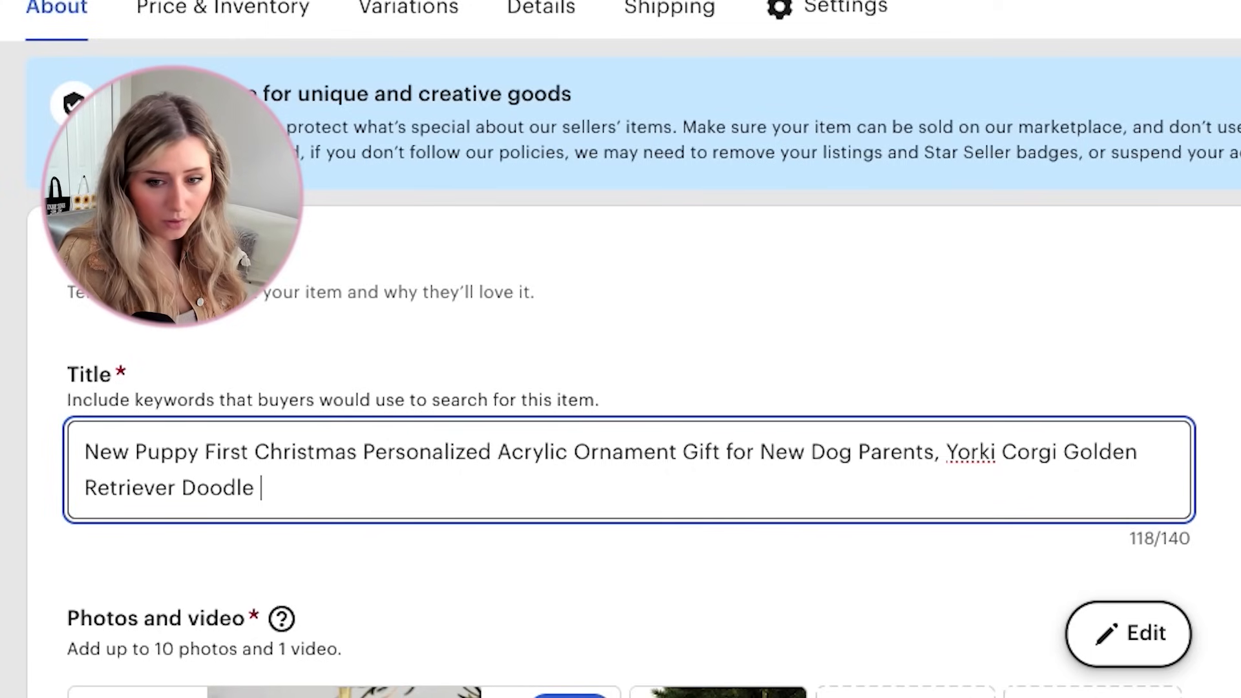
{"action": "type", "text": "Mom Dad"}
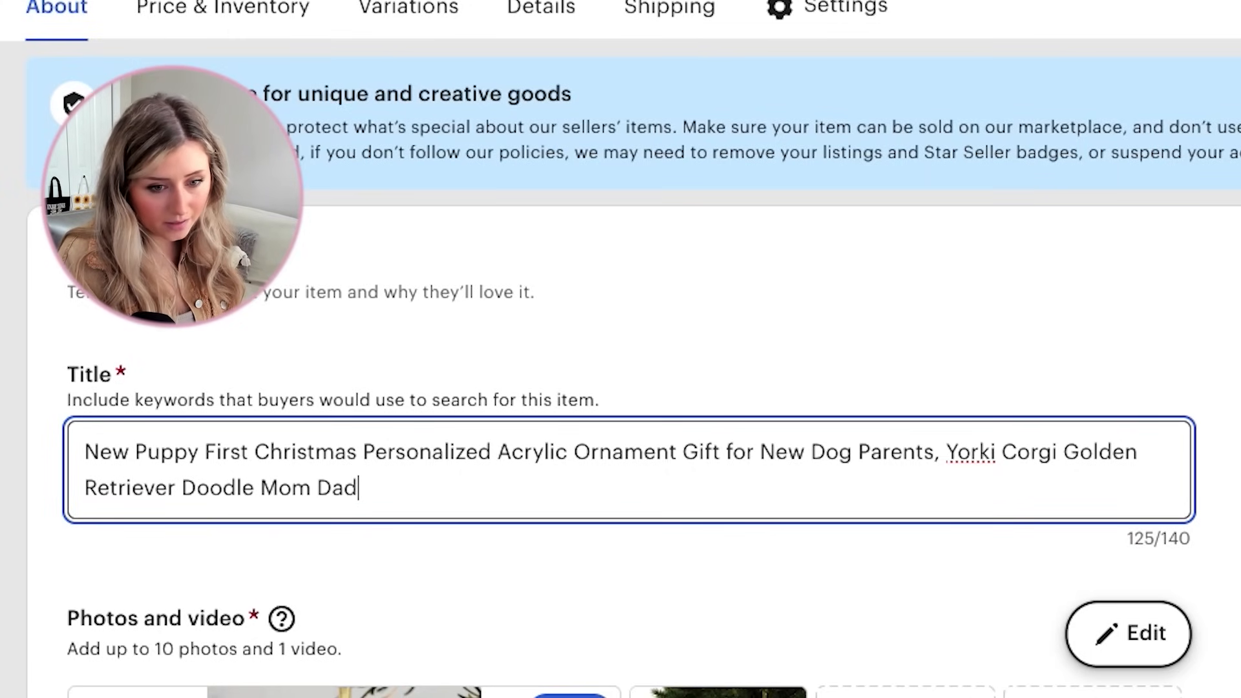
Append "Present Christmas" to the end of the listing title
{"action": "type", "text": " Present for Christmas"}
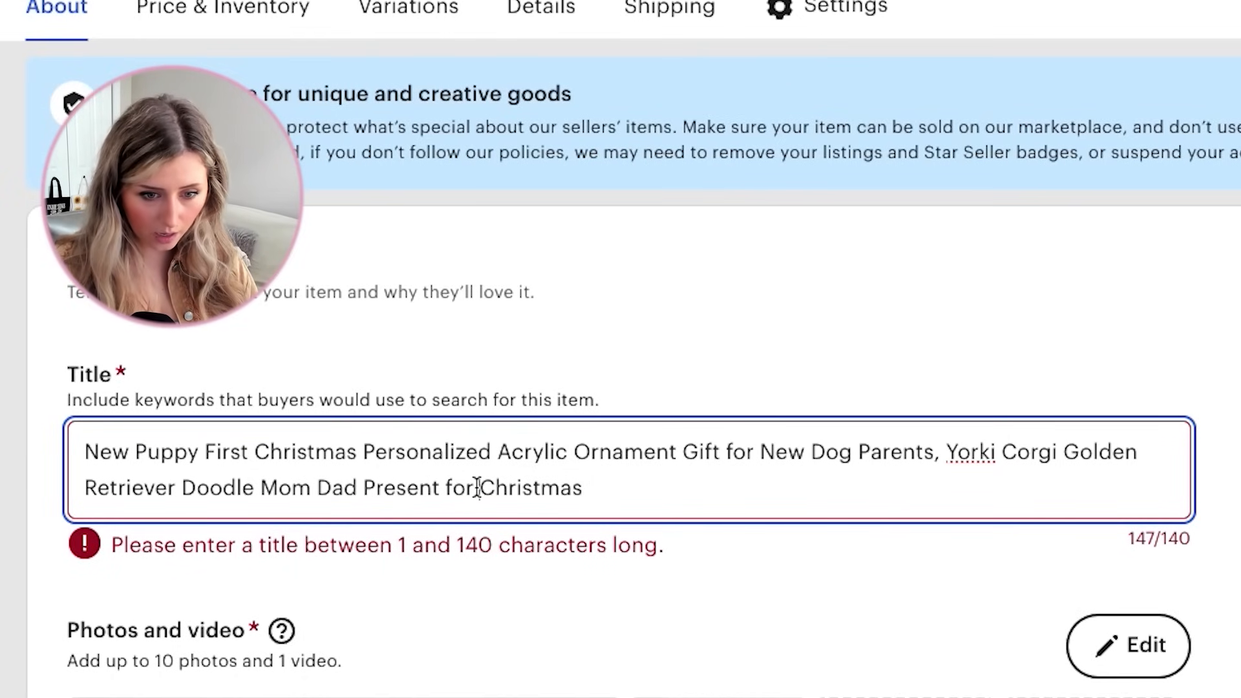
{"action": "left_click_drag", "start_coordinate": [478, 489], "coordinate": [451, 491]}
{"action": "key", "text": "BackSpace"}
{"action": "key", "text": "BackSpace"}
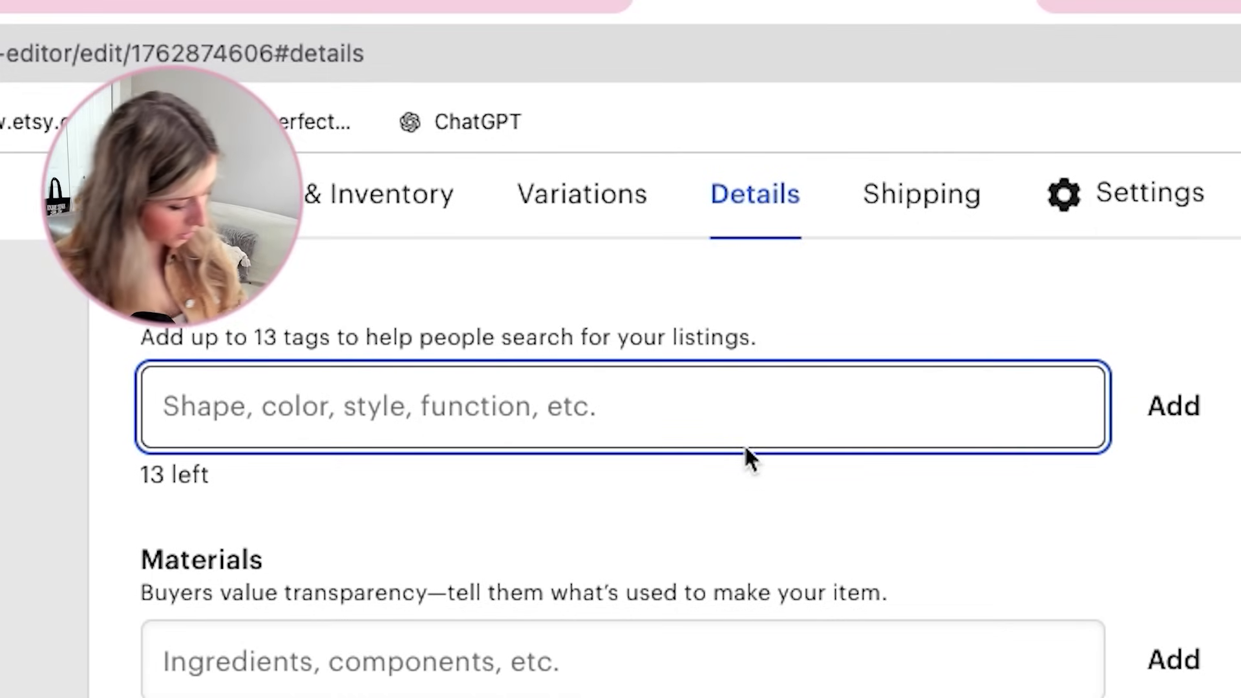
Add the tags "dog lover gift" and "new puppy 2024" to the listing
{"action": "type", "text": "dog lover gift"}
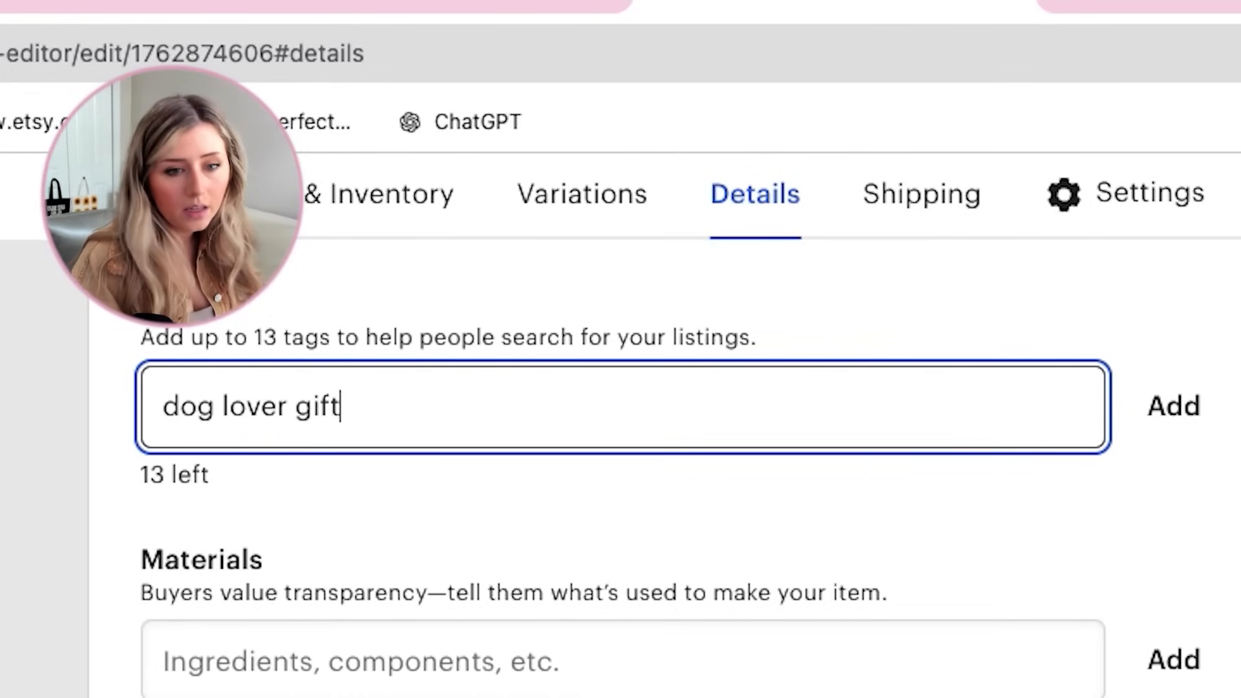
{"action": "key", "text": "Return"}
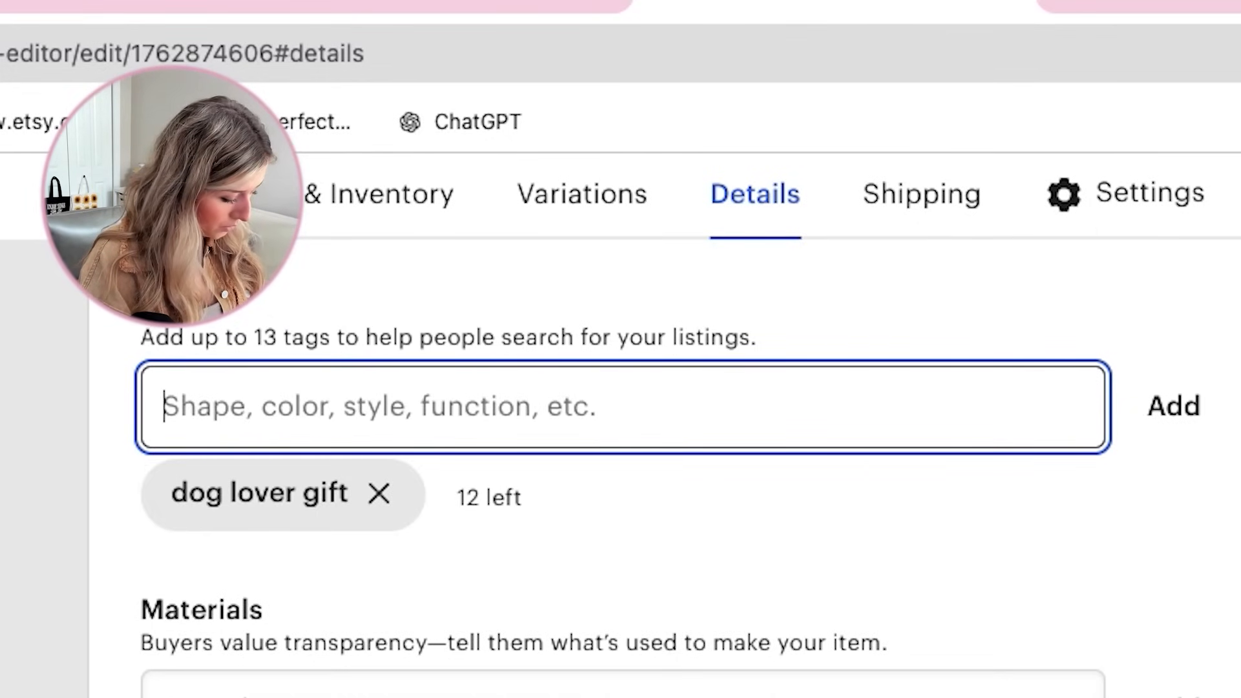
{"action": "type", "text": "new puppy "}
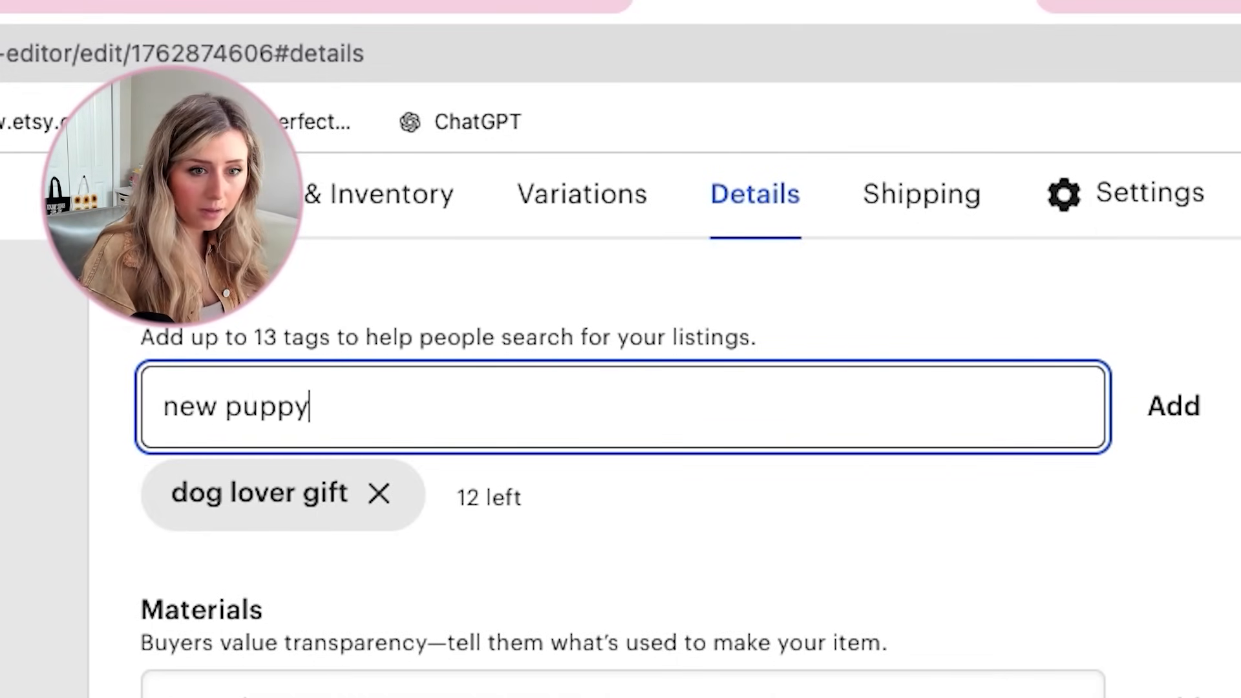
{"action": "type", "text": "2024"}
{"action": "key", "text": "Return"}
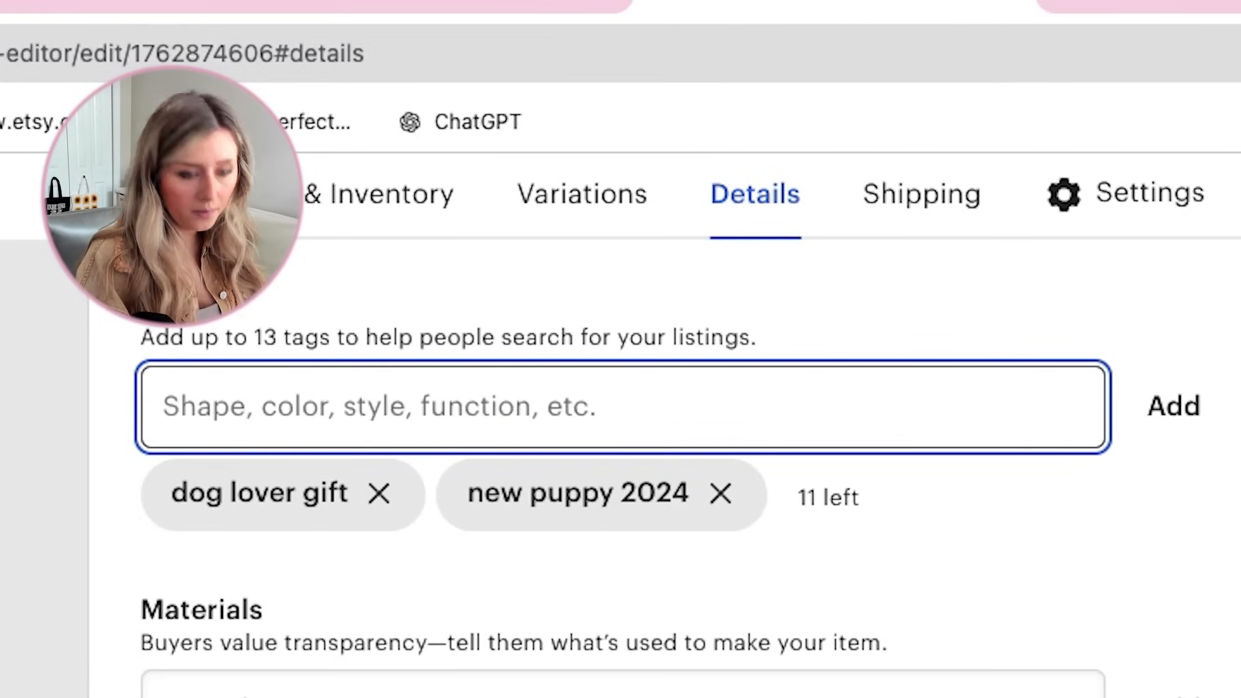
Add the listing tags "personalized custom" and "customized gift"
{"action": "type", "text": "personalized "}
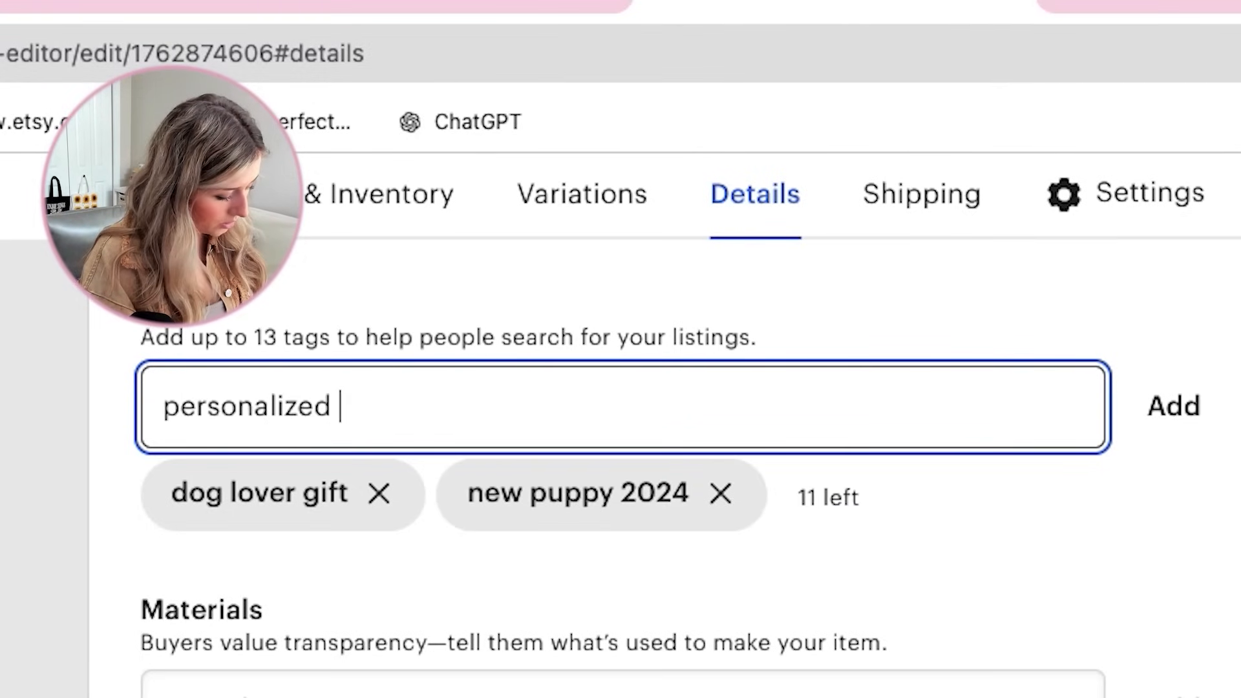
{"action": "type", "text": "orncustom"}
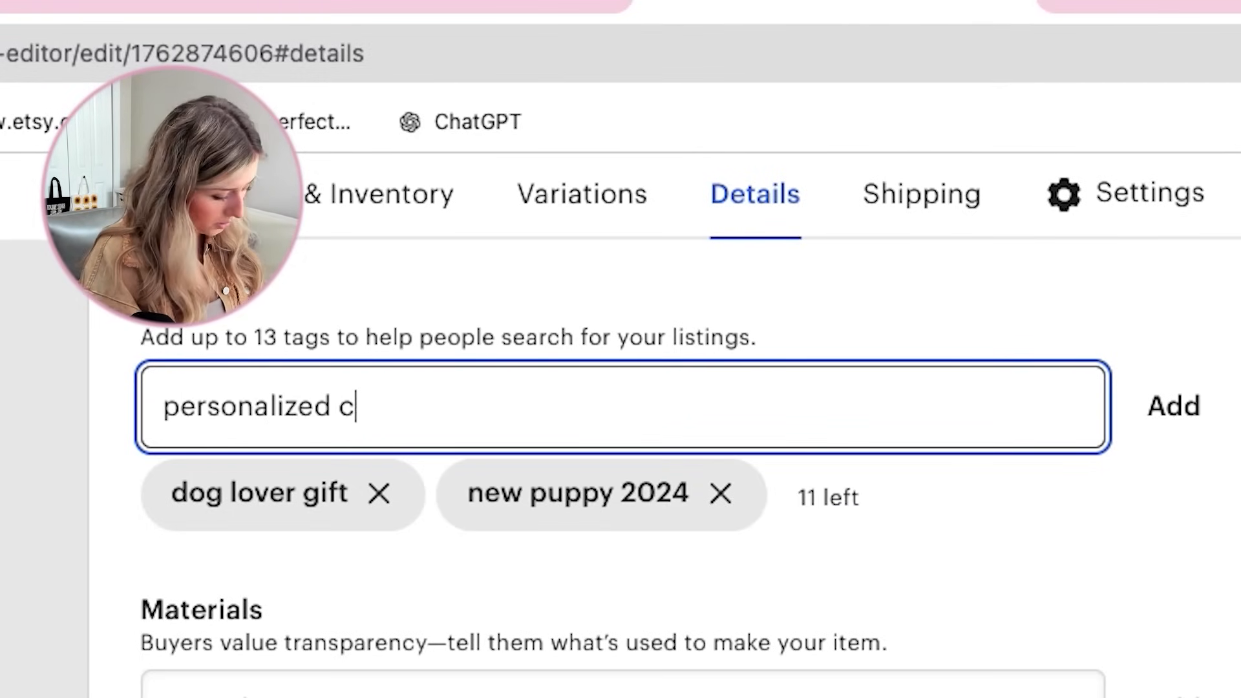
{"action": "key", "text": "Return"}
{"action": "type", "text": "cust"}
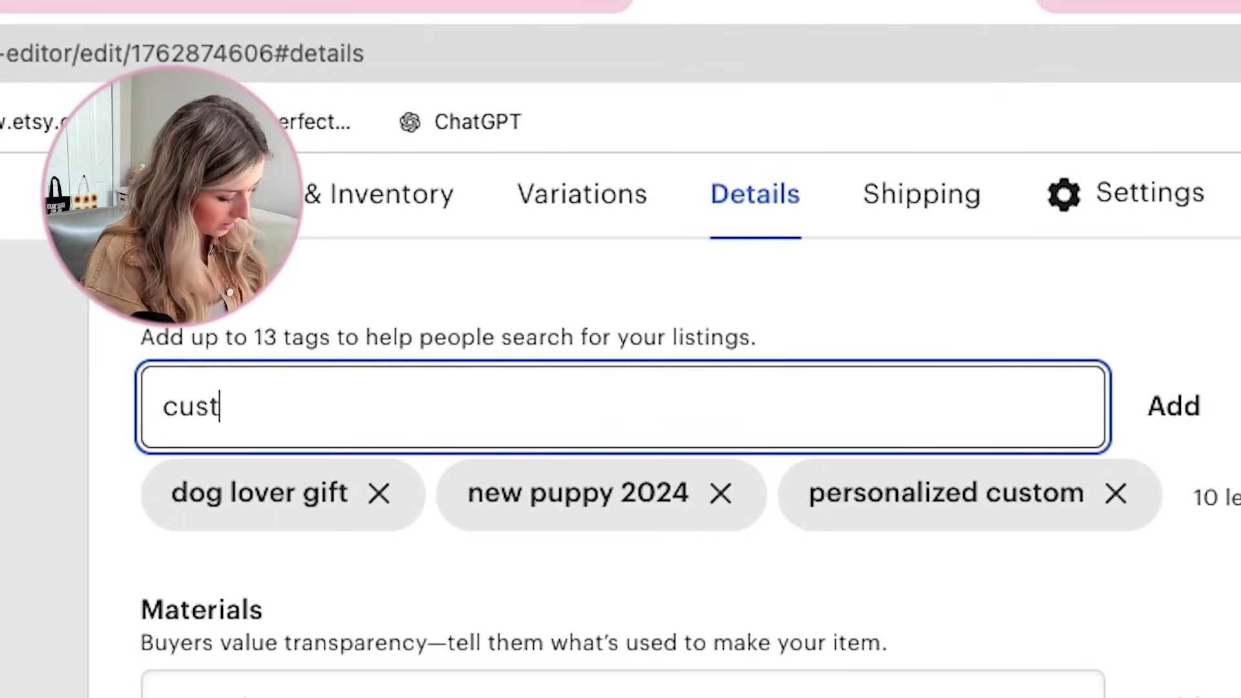
{"action": "type", "text": "omized gif"}
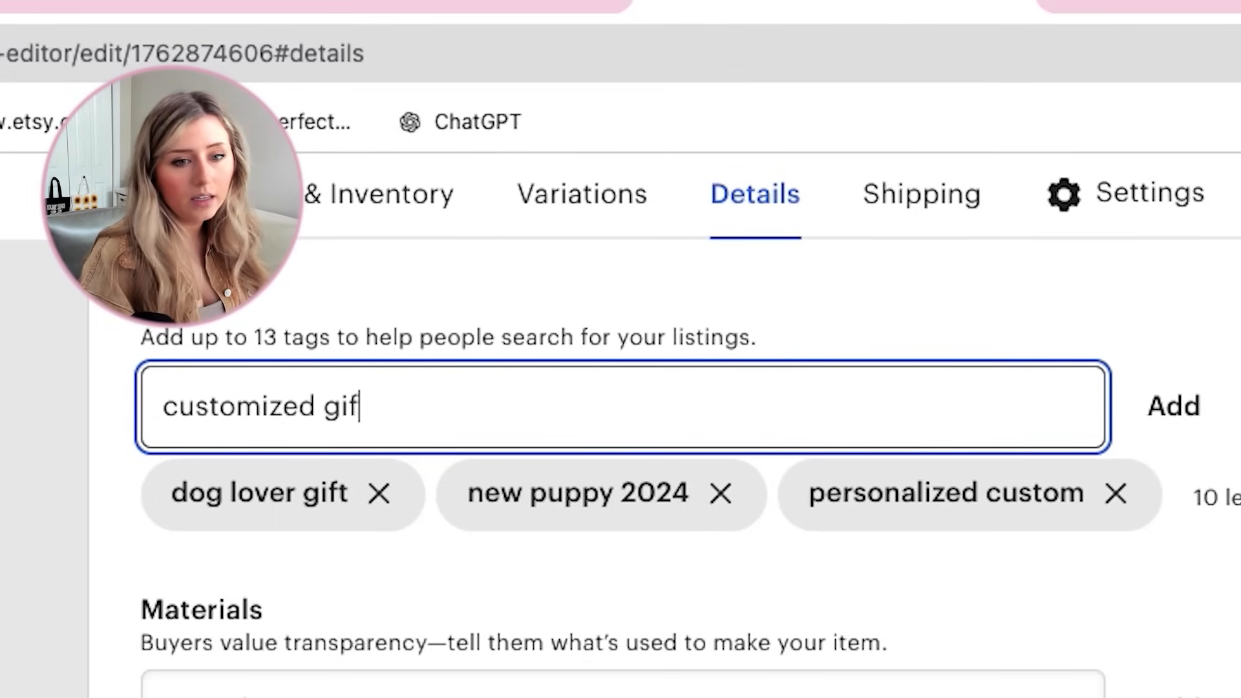
{"action": "type", "text": "t"}
{"action": "key", "text": "Return"}
Add the dog breed tags "corgi yorki", "golden retriever" and "doodle pug parent"
{"action": "type", "text": "corgi yorki"}
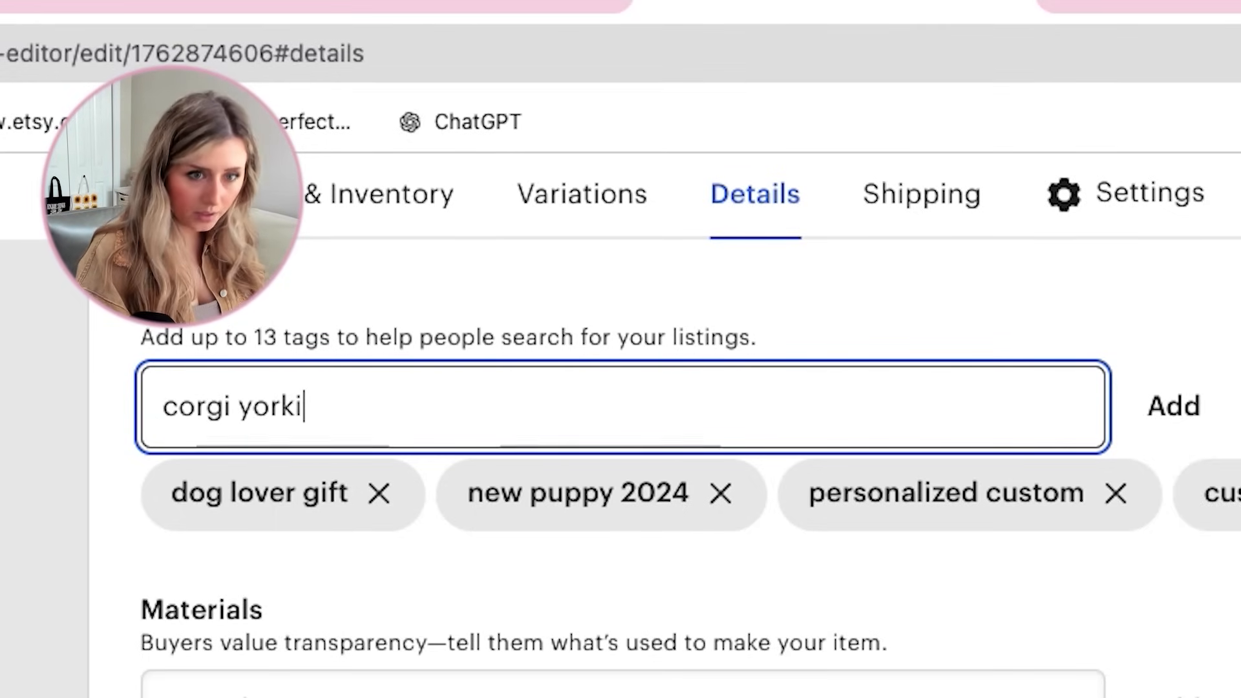
{"action": "key", "text": "Return"}
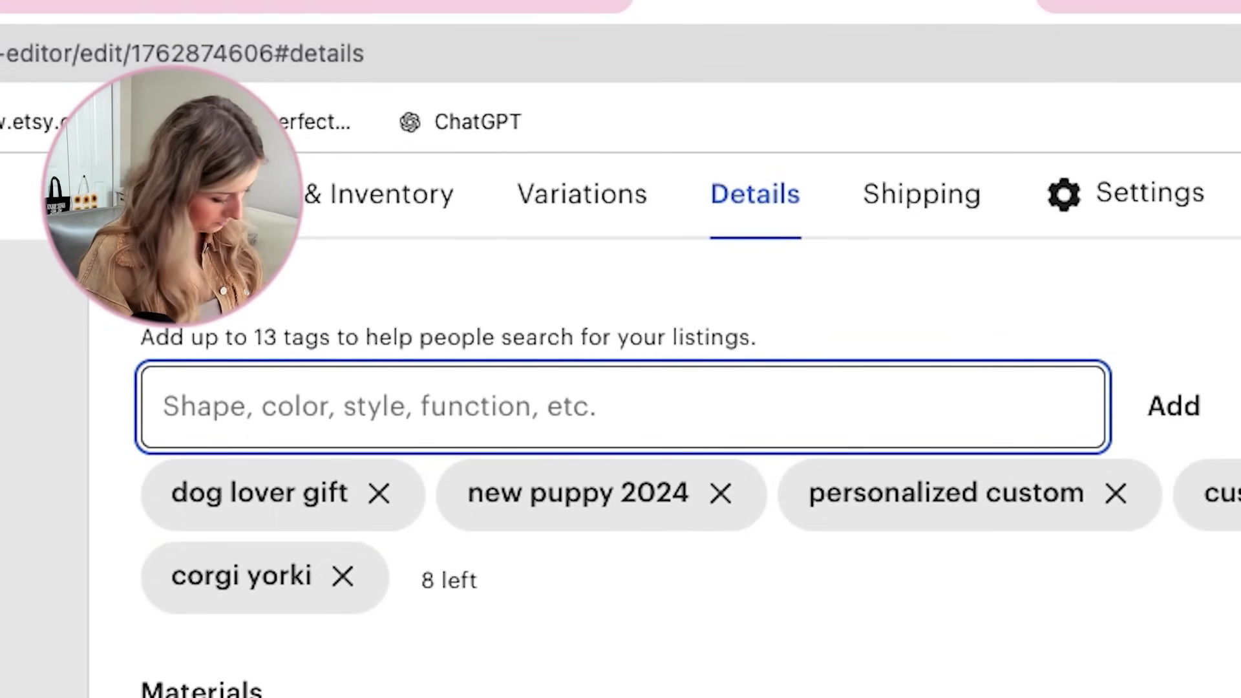
{"action": "type", "text": "golden retriev"}
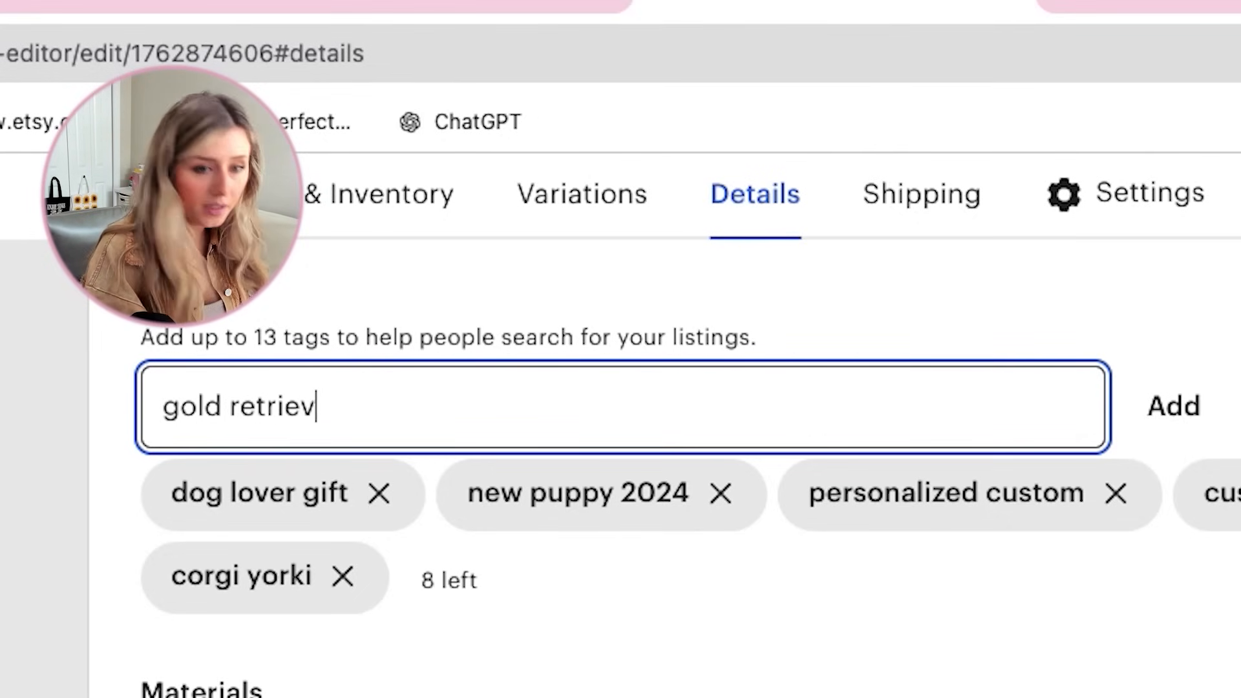
{"action": "type", "text": "er"}
{"action": "key", "text": "Return"}
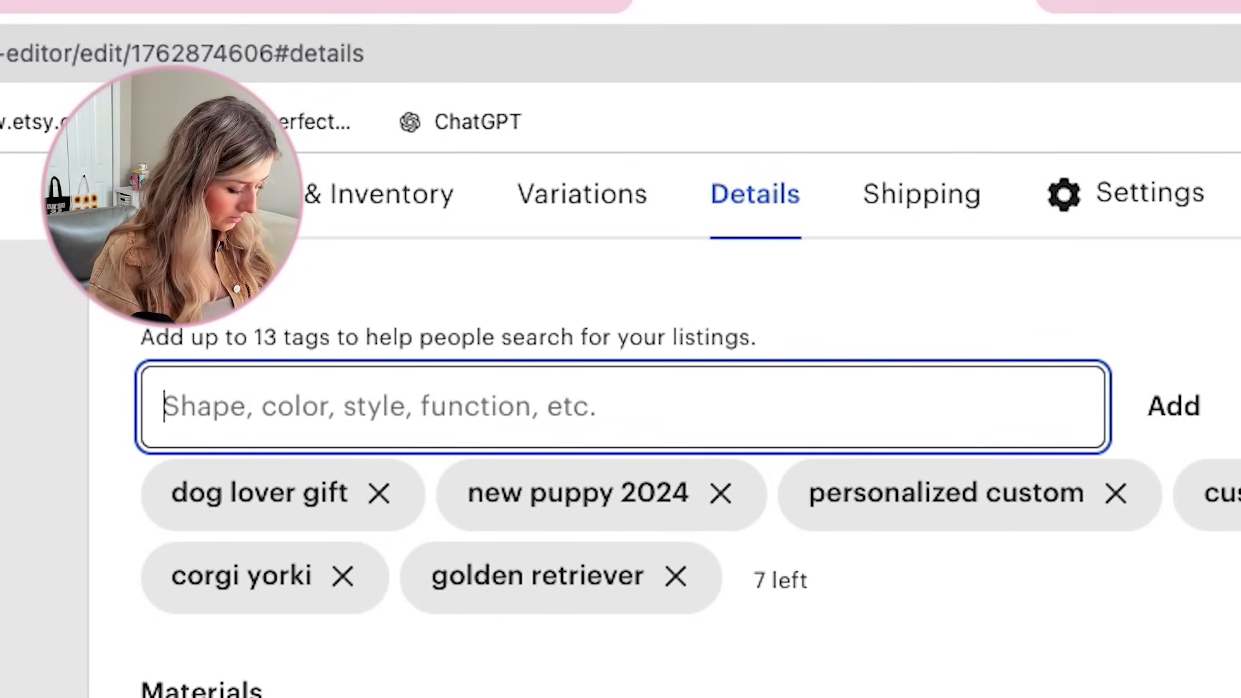
{"action": "type", "text": "doodle p"}
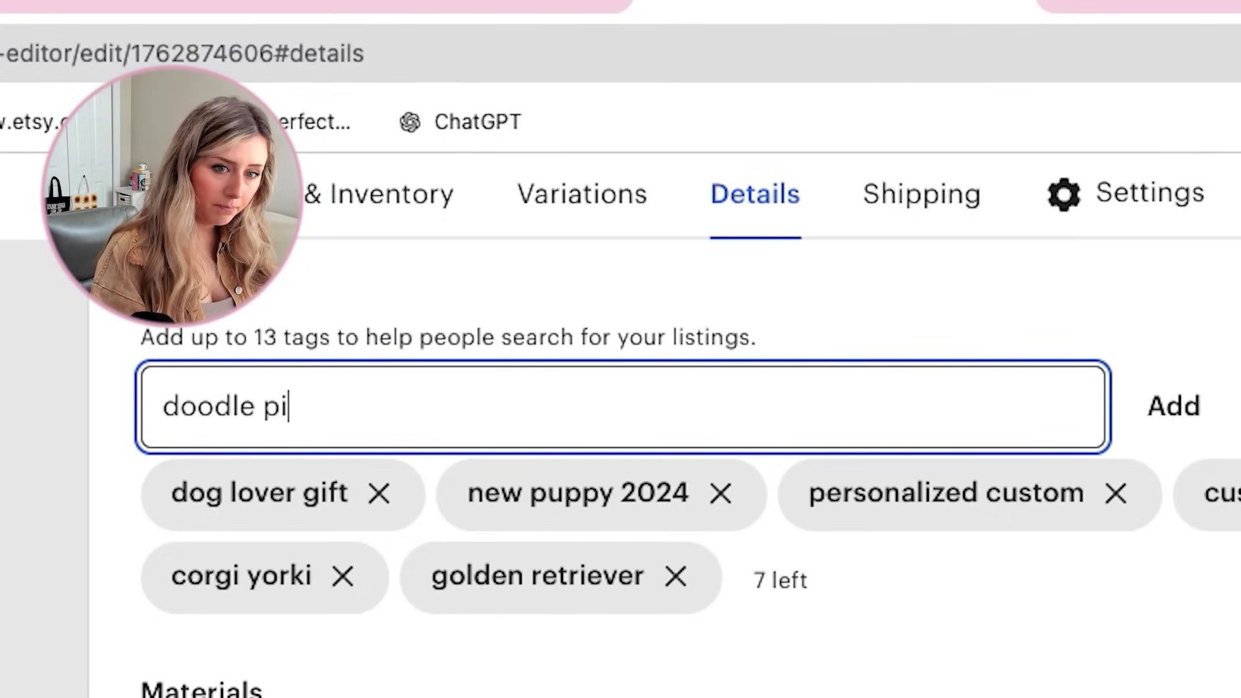
{"action": "type", "text": "ug parent"}
{"action": "key", "text": "Return"}
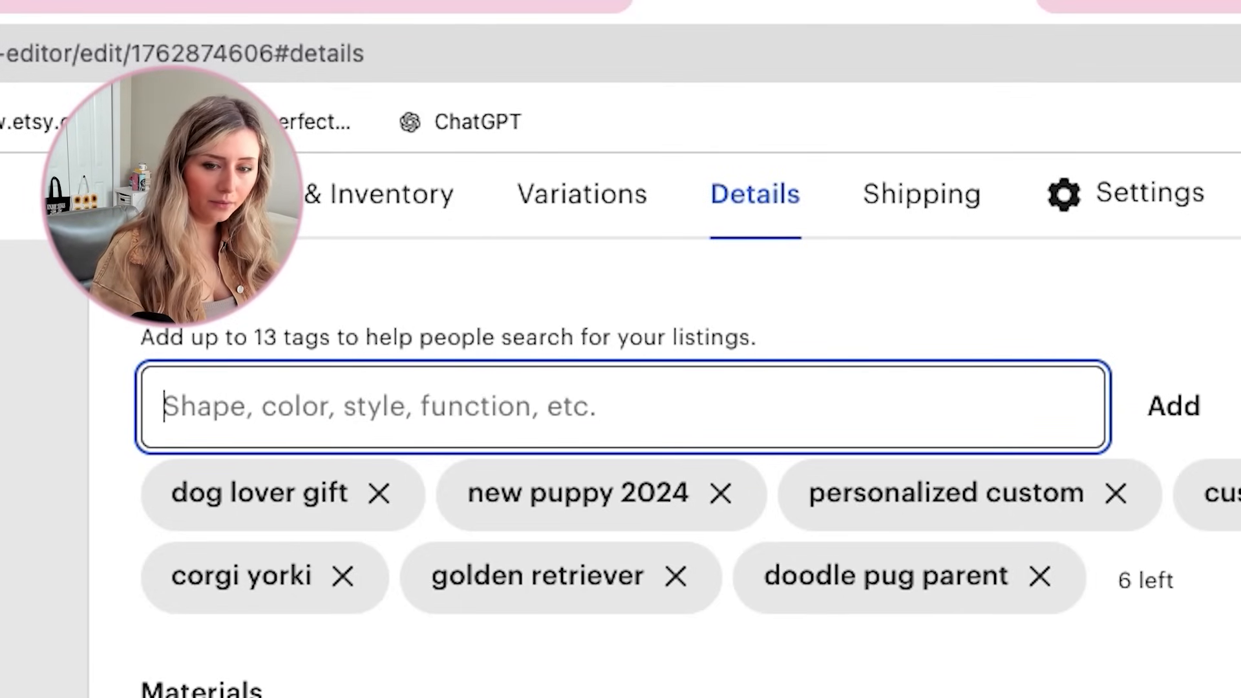
Add the listing tags "acrylic christmas" and "Bernese mountain"
{"action": "type", "text": "acry"}
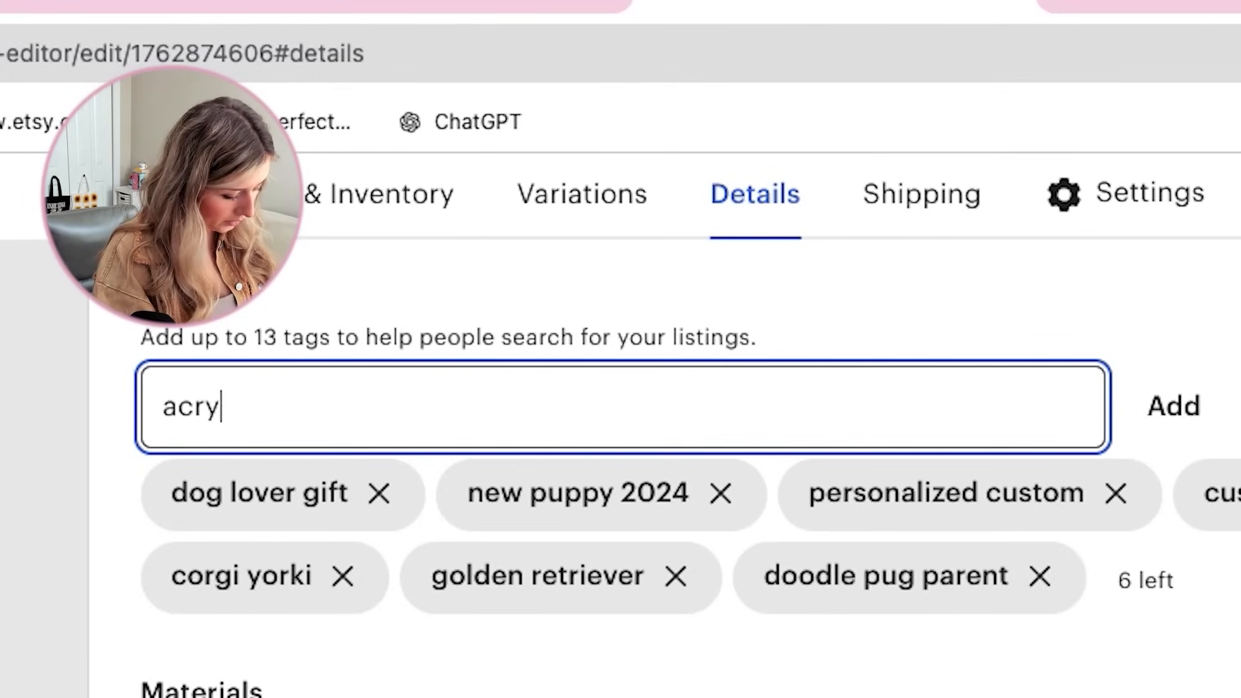
{"action": "type", "text": "lic christmas"}
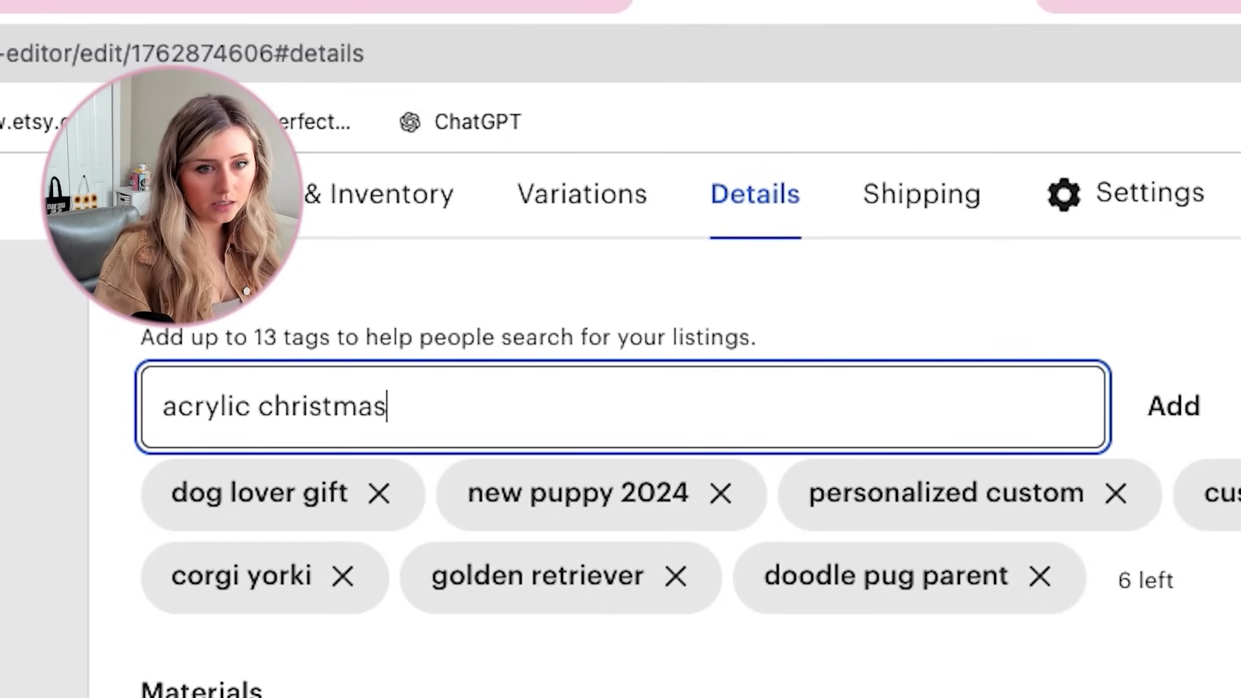
{"action": "key", "text": "Return"}
{"action": "type", "text": "bernese mo"}
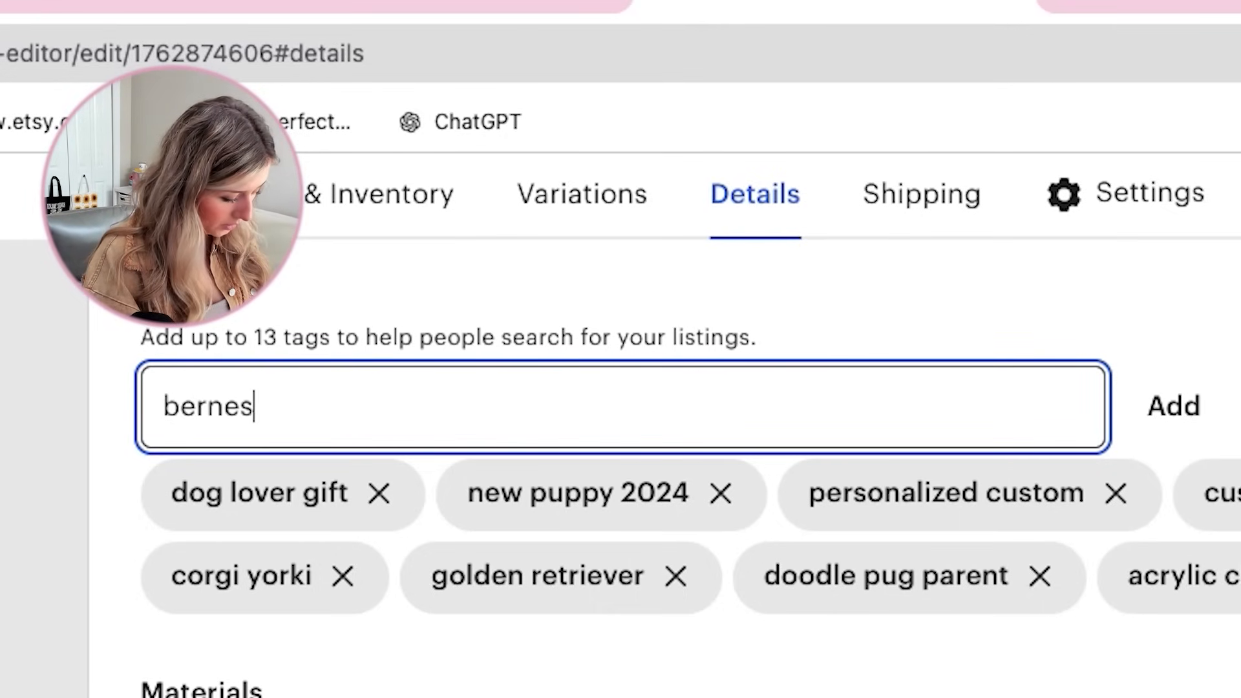
{"action": "type", "text": "unta"}
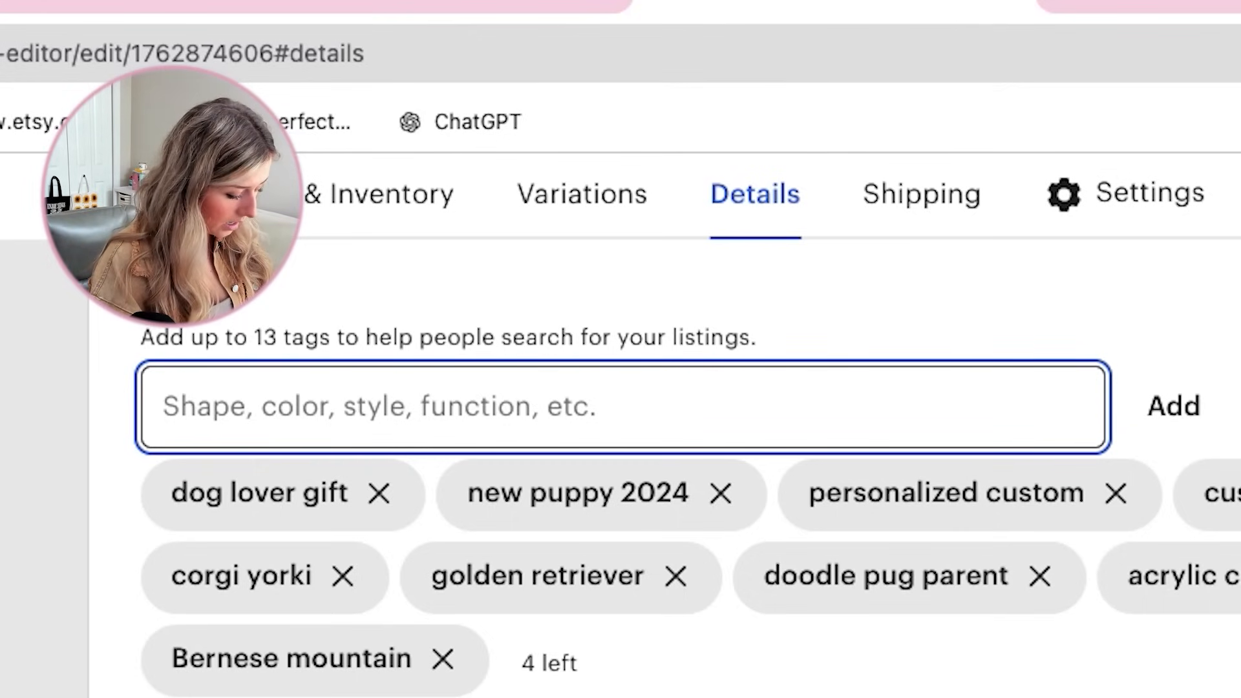
Add the breed tags "german shepard" and "cavalier cavapoo" to the listing
{"action": "type", "text": "ger"}
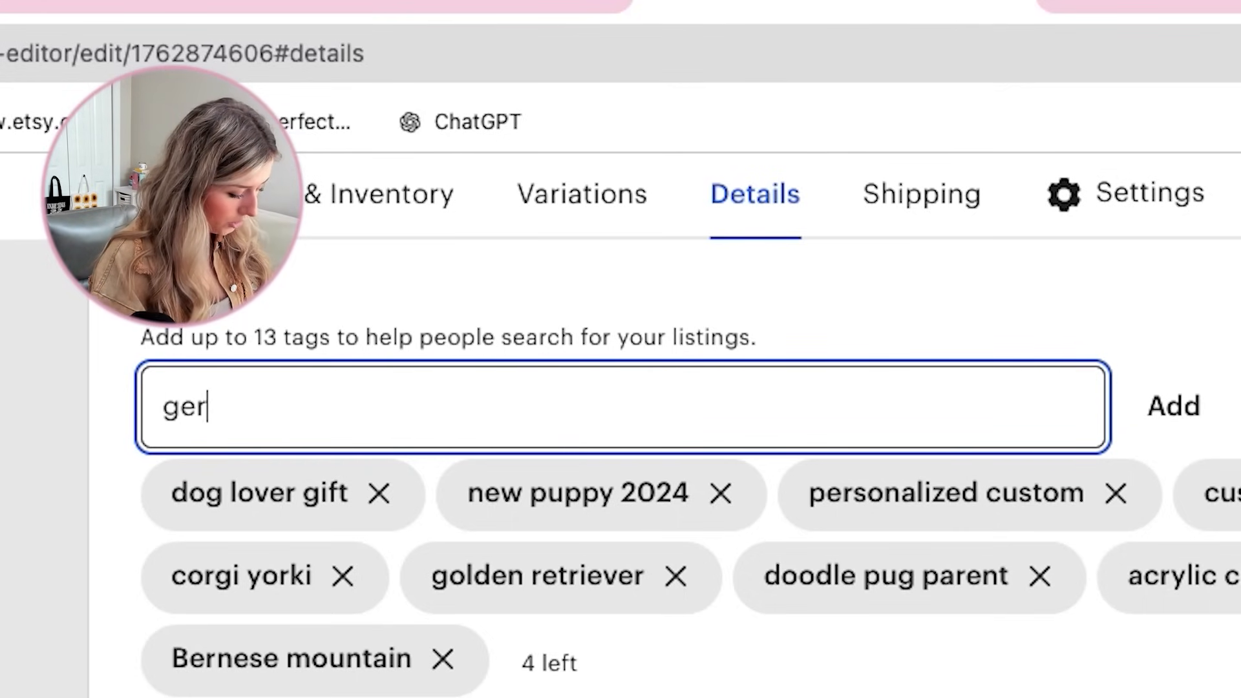
{"action": "type", "text": "man shepard"}
{"action": "key", "text": "Return"}
{"action": "type", "text": "cavalioe"}
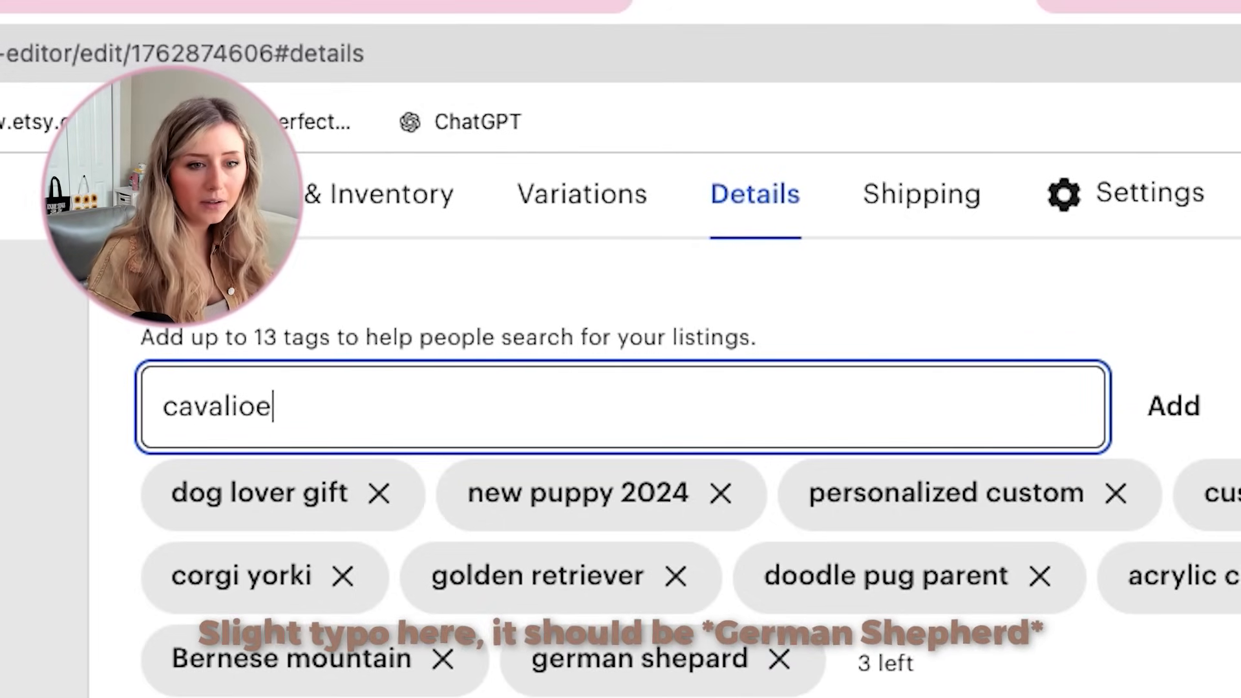
{"action": "key", "text": "BackSpace"}
{"action": "key", "text": "BackSpace"}
{"action": "type", "text": "er cavapoo"}
{"action": "key", "text": "Return"}
Fill the two remaining tag slots, ending with "for her him"
{"action": "type", "text": "u"}
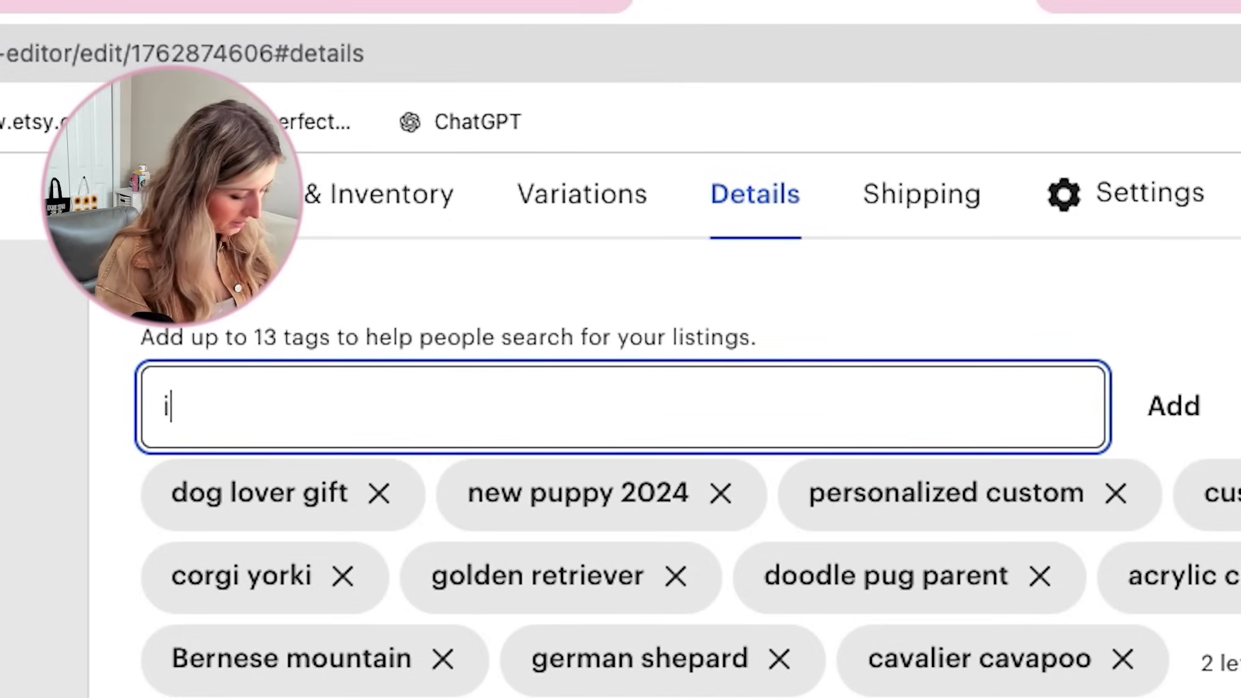
{"action": "type", "text": "n"}
{"action": "key", "text": "Return"}
{"action": "type", "text": "f"}
{"action": "type", "text": "or her him"}
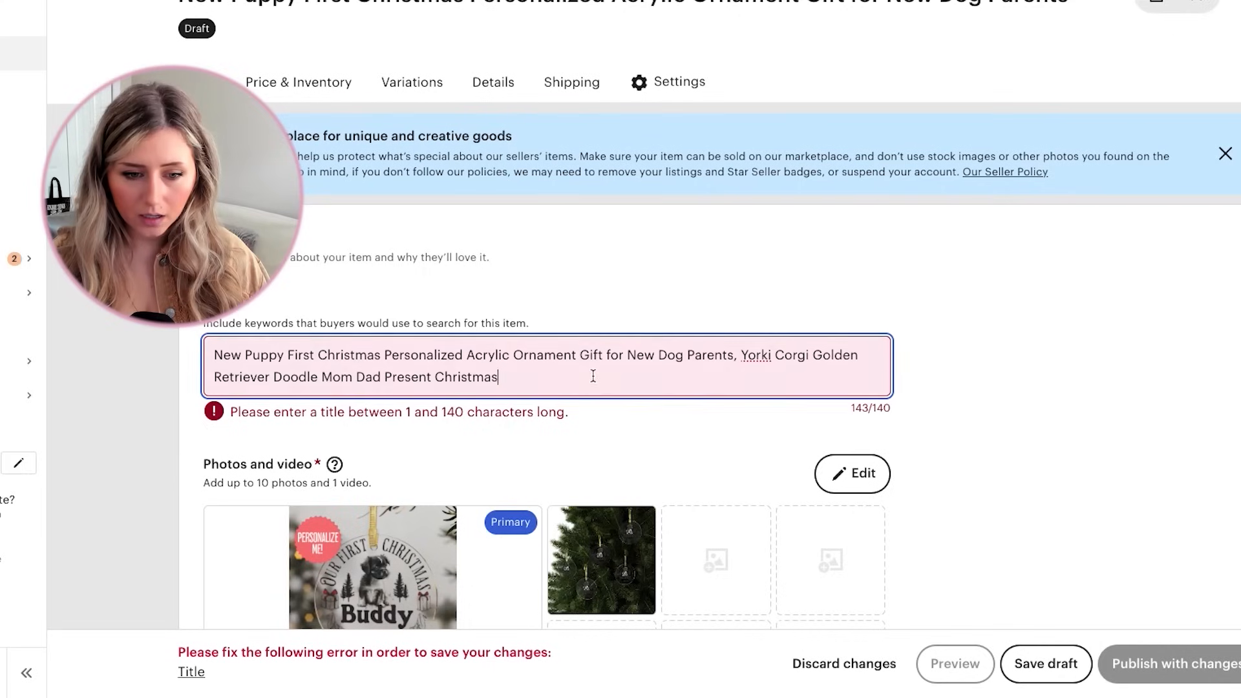
Shorten the listing title to within 140 characters by removing the word "Yorki" before "Corgi Golden Retriever"
{"action": "left_click", "coordinate": [593, 375]}
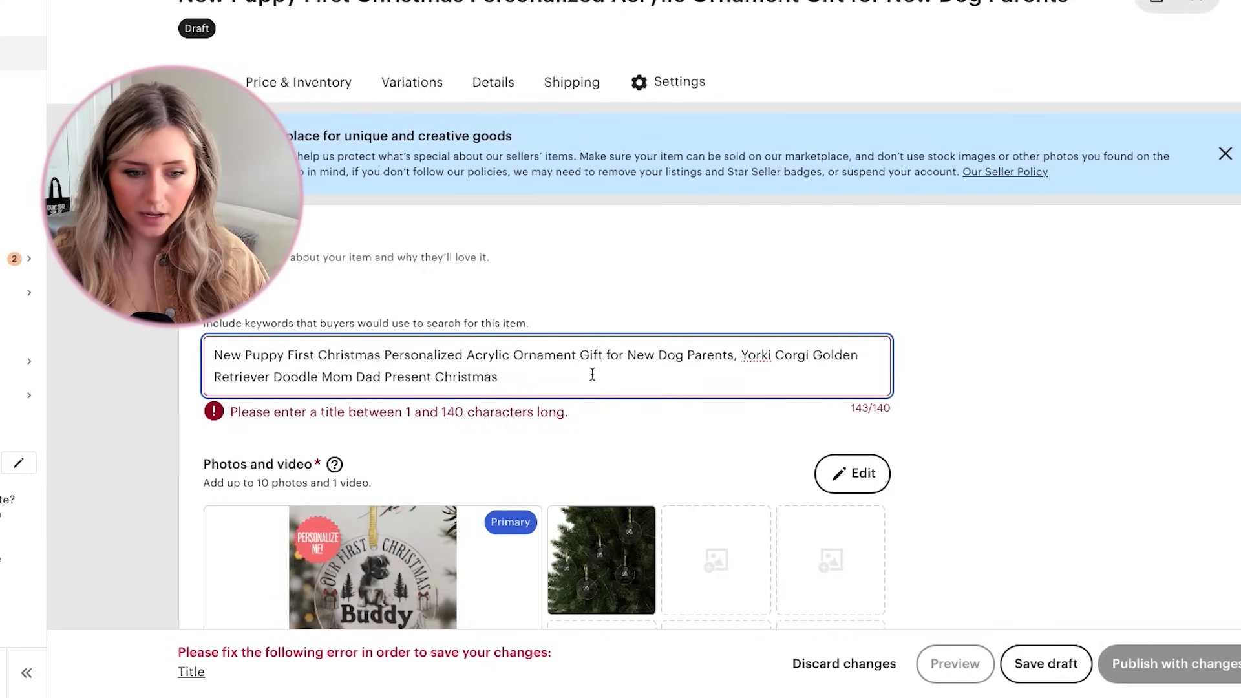
{"action": "left_click_drag", "start_coordinate": [434, 375], "coordinate": [389, 380]}
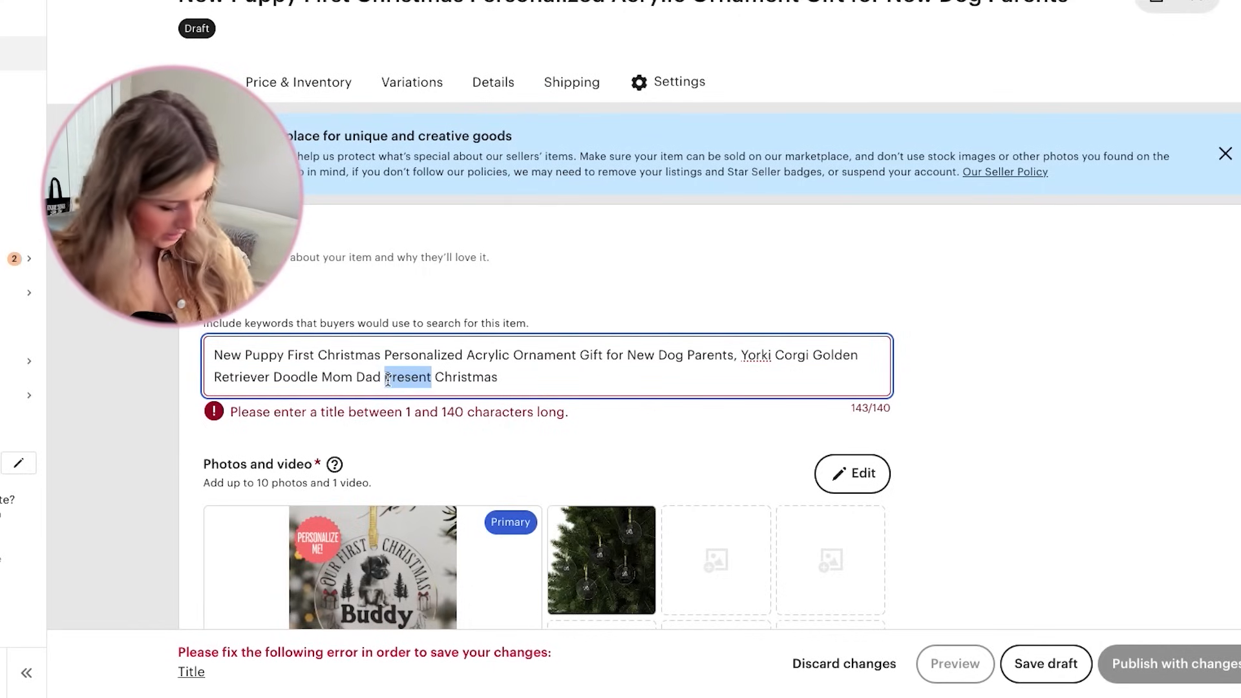
{"action": "left_click_drag", "start_coordinate": [775, 355], "coordinate": [753, 353]}
{"action": "key", "text": "BackSpace"}
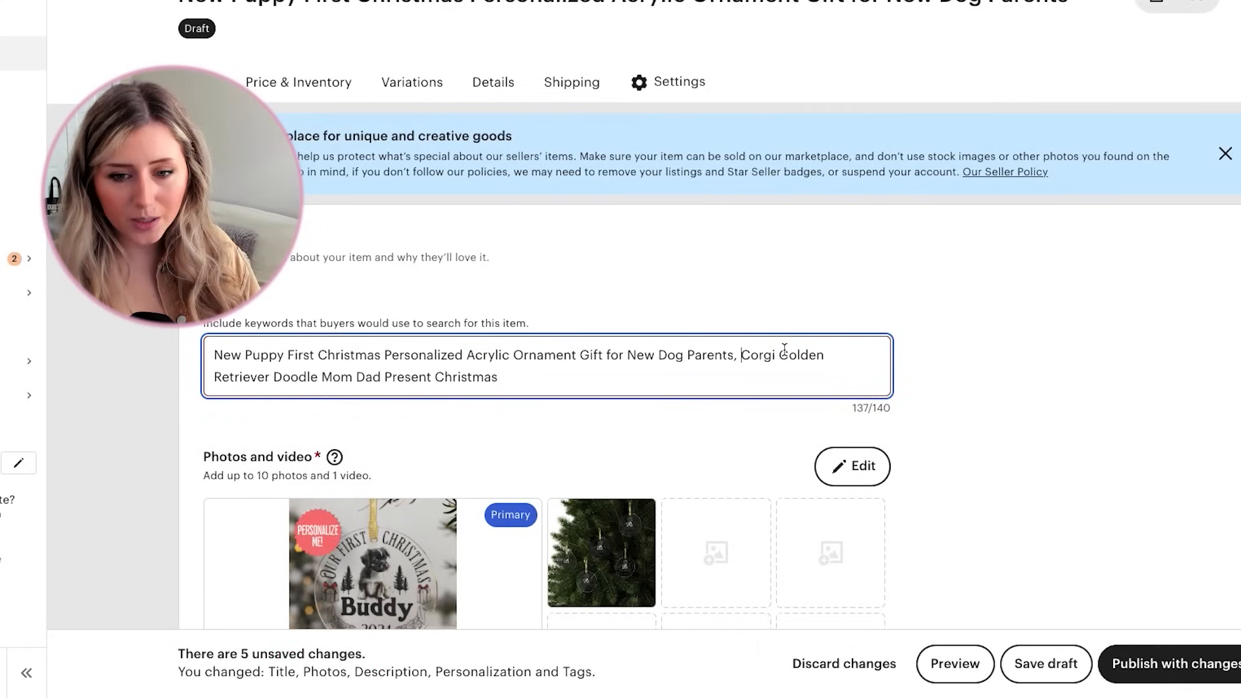
Publish the dog ornament listing with all its changes
{"action": "scroll", "coordinate": [801, 348], "scroll_direction": "down", "scroll_amount": 7}
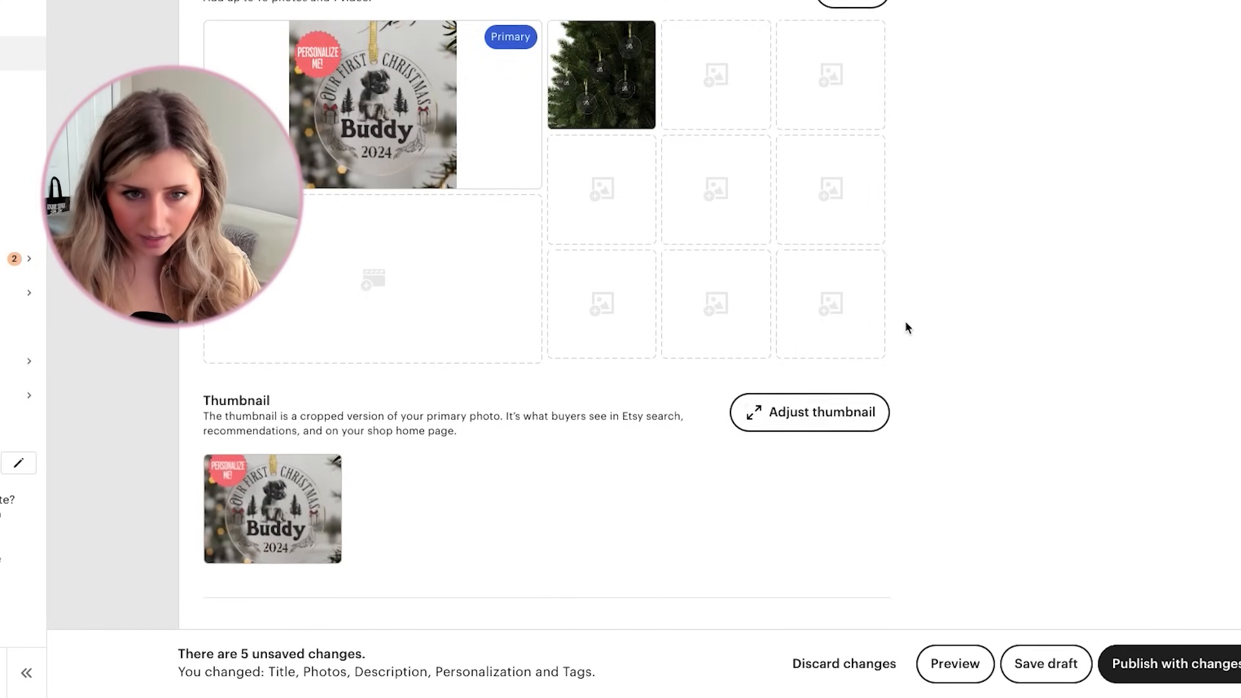
{"action": "scroll", "coordinate": [909, 323], "scroll_direction": "down", "scroll_amount": 3}
{"action": "left_click", "coordinate": [1170, 664]}
{"action": "left_click", "coordinate": [711, 440]}
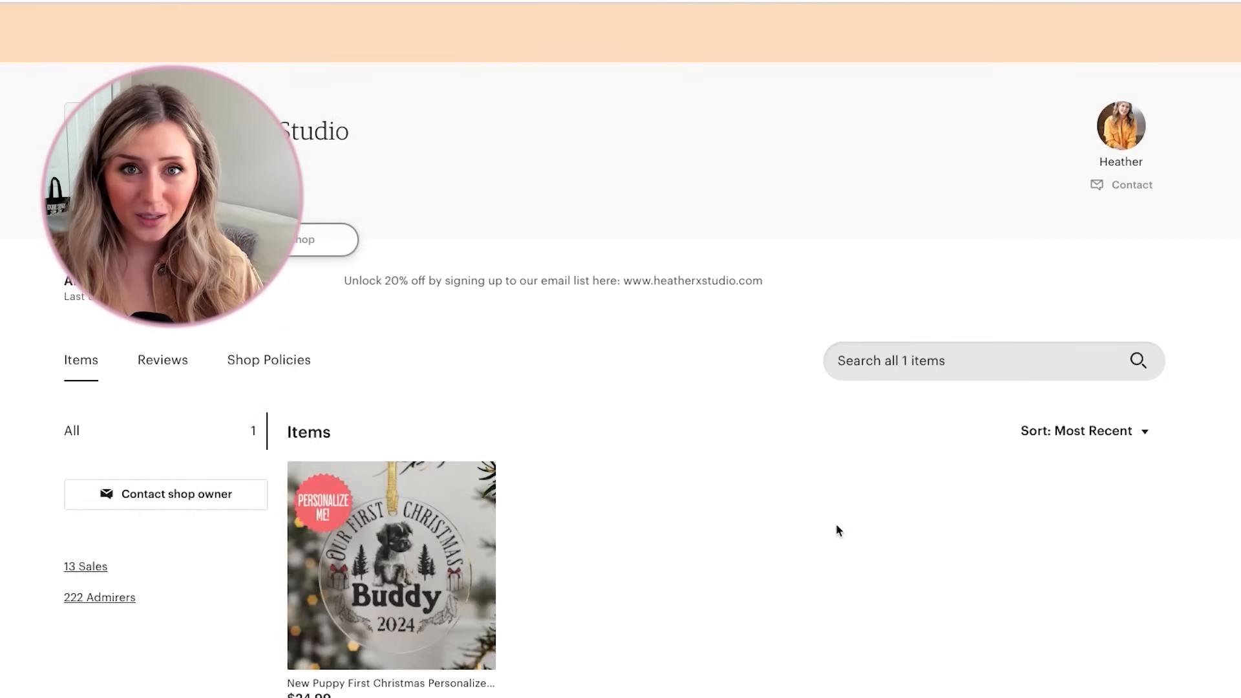
Open the published New Puppy First Christmas ornament listing from the public shop page
{"action": "scroll", "coordinate": [825, 522], "scroll_direction": "down", "scroll_amount": 3}
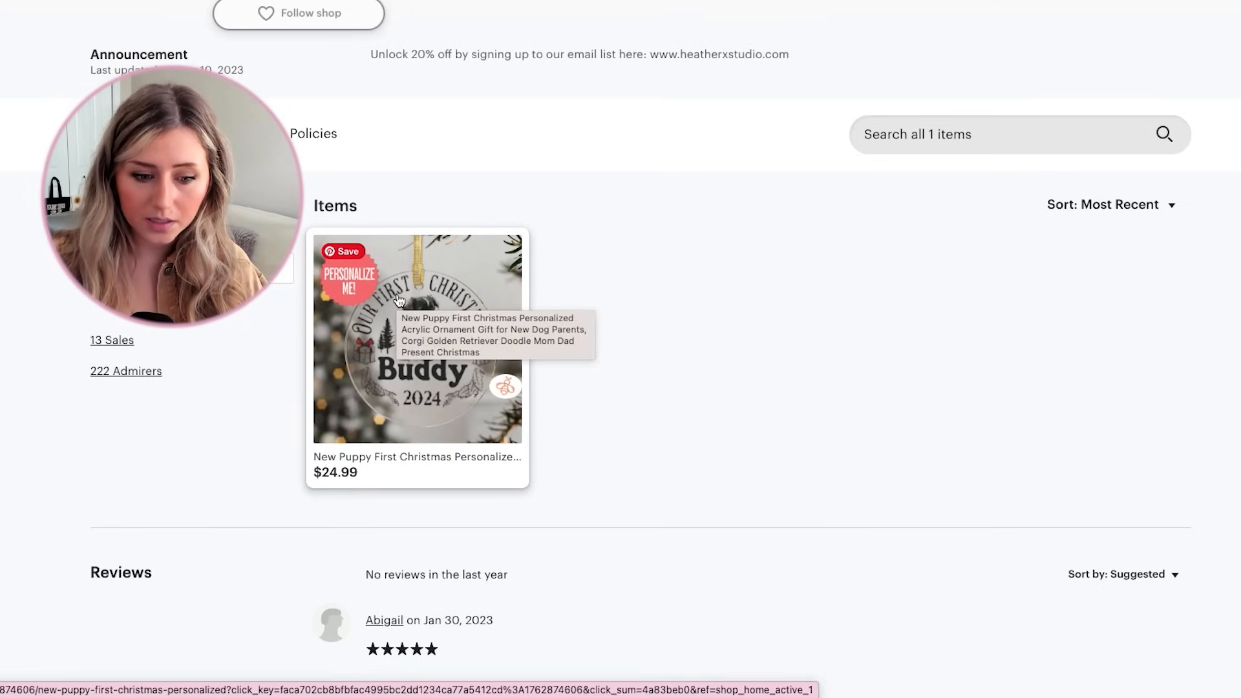
{"action": "left_click", "coordinate": [400, 320]}
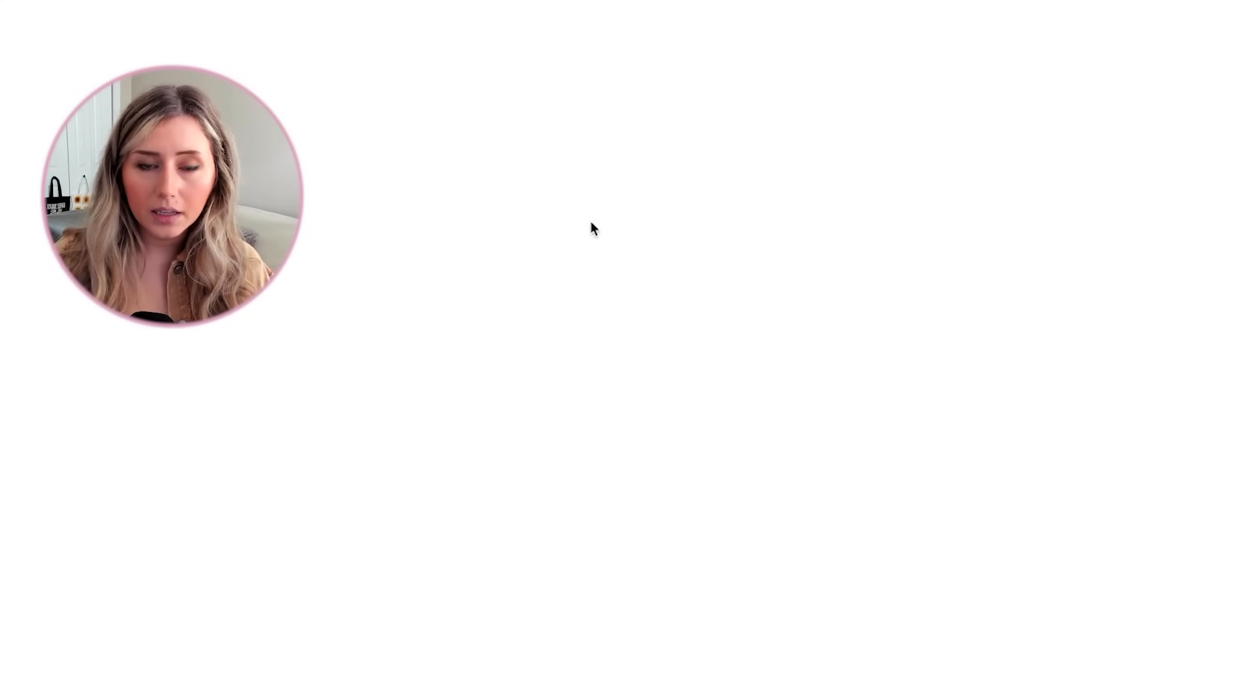
Switch to Printify and open the New Puppy First Christmas Personalized Acrylic Ornament from the product list
{"action": "scroll", "coordinate": [656, 400], "scroll_direction": "down", "scroll_amount": 2}
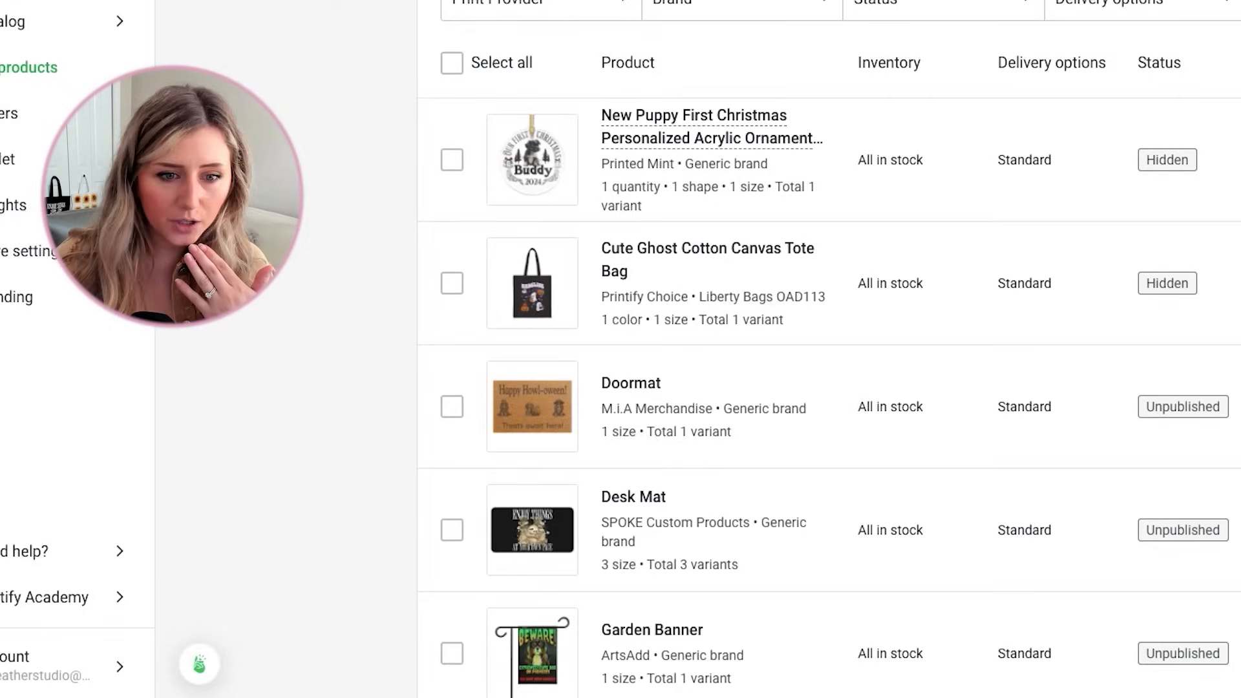
{"action": "left_click", "coordinate": [559, 176]}
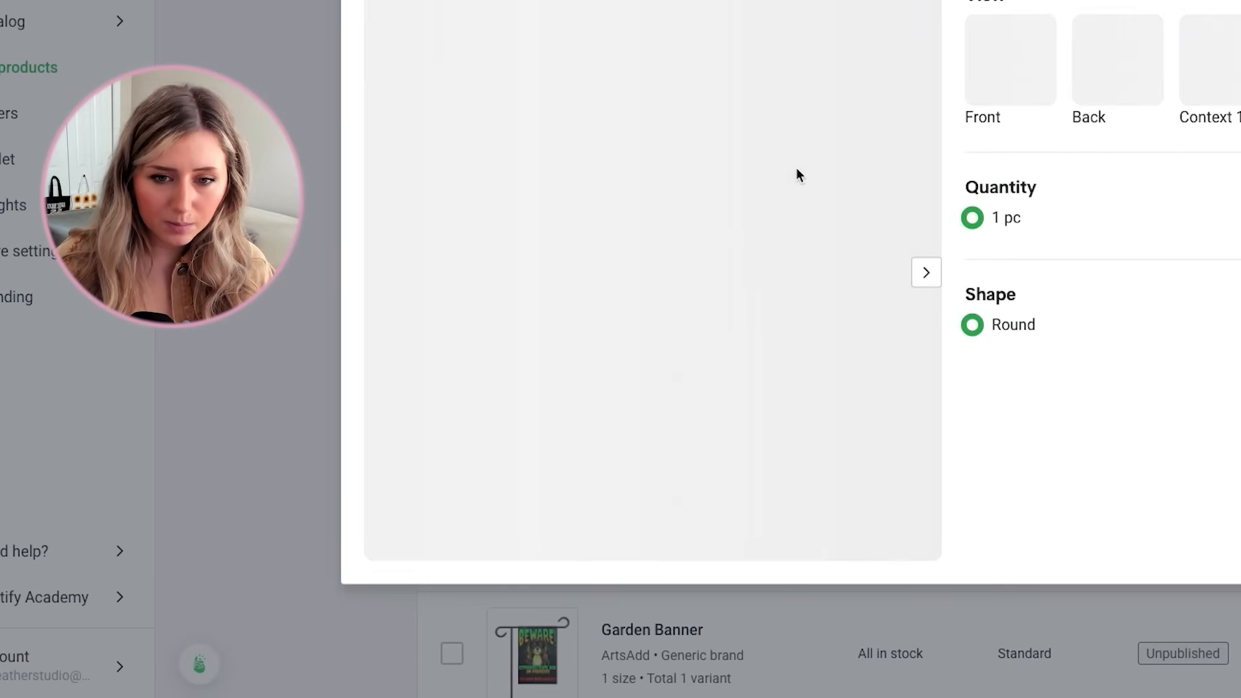